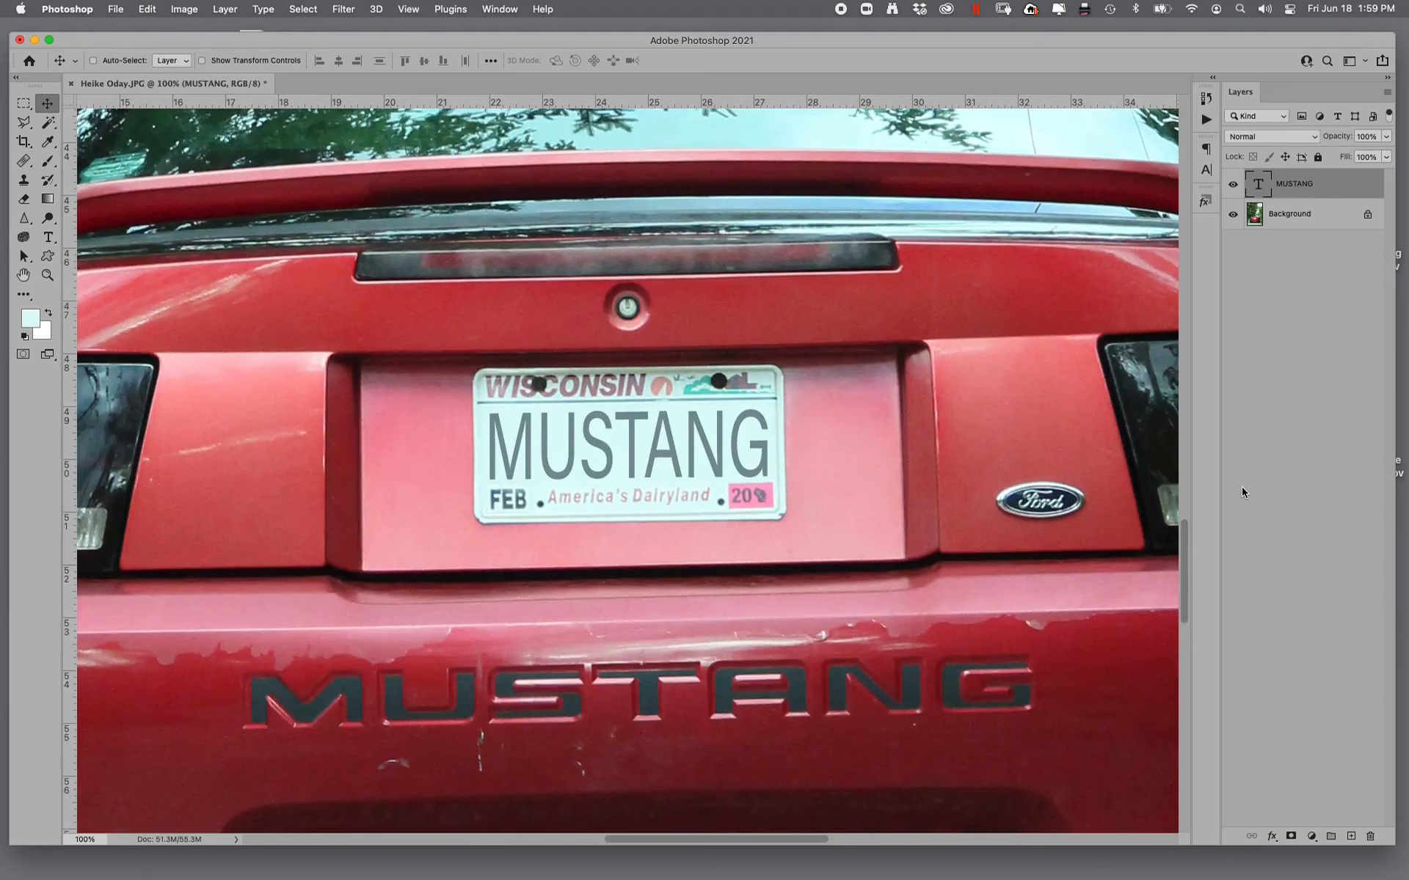
# - Add a Bevel & Emboss layer style to the MUSTANG text on the license plate, keeping the plate in view
pyautogui.press('super+equal')
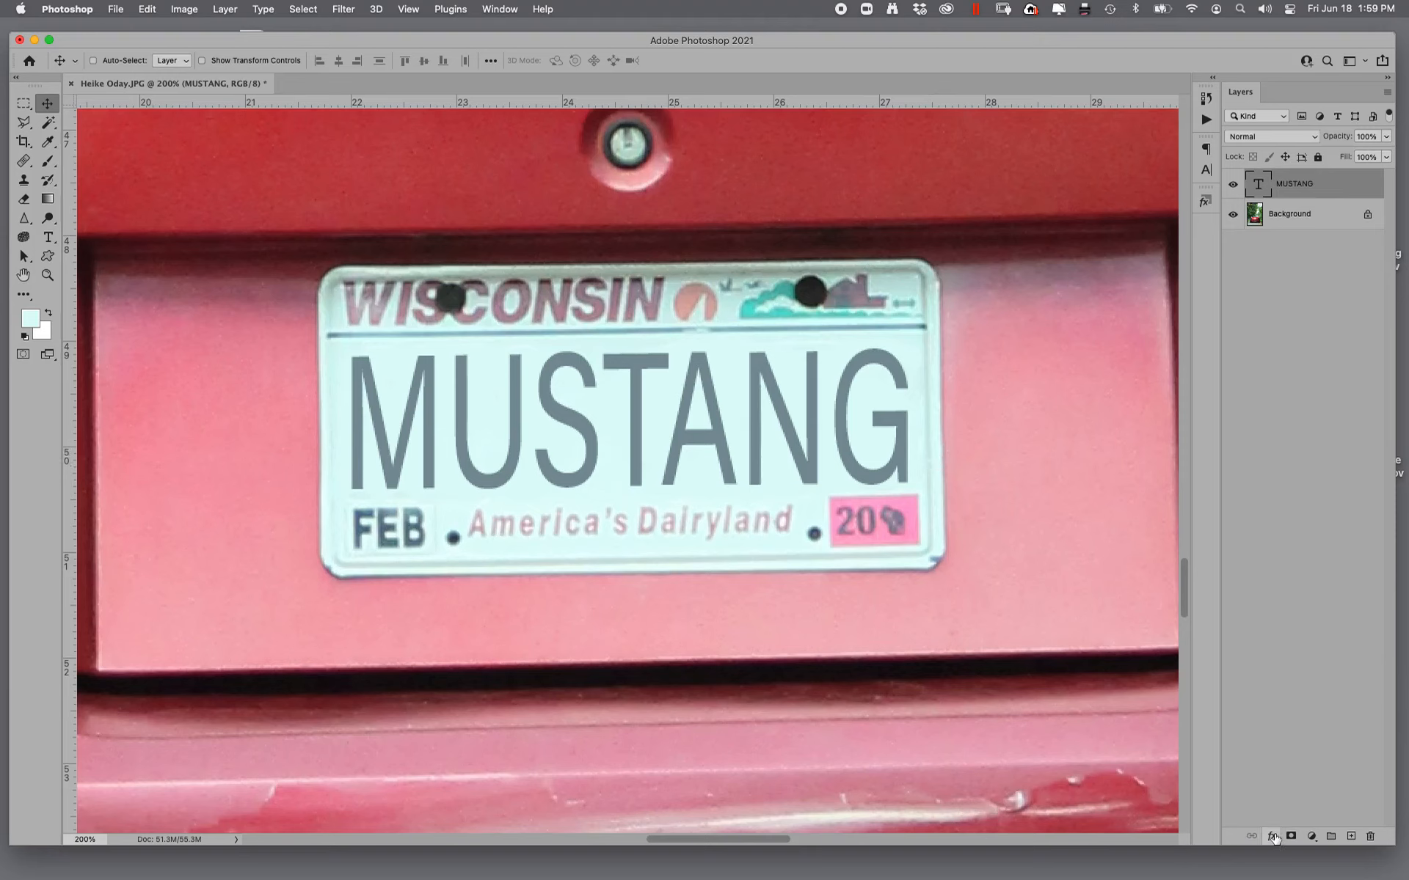
pyautogui.click(1273, 837)
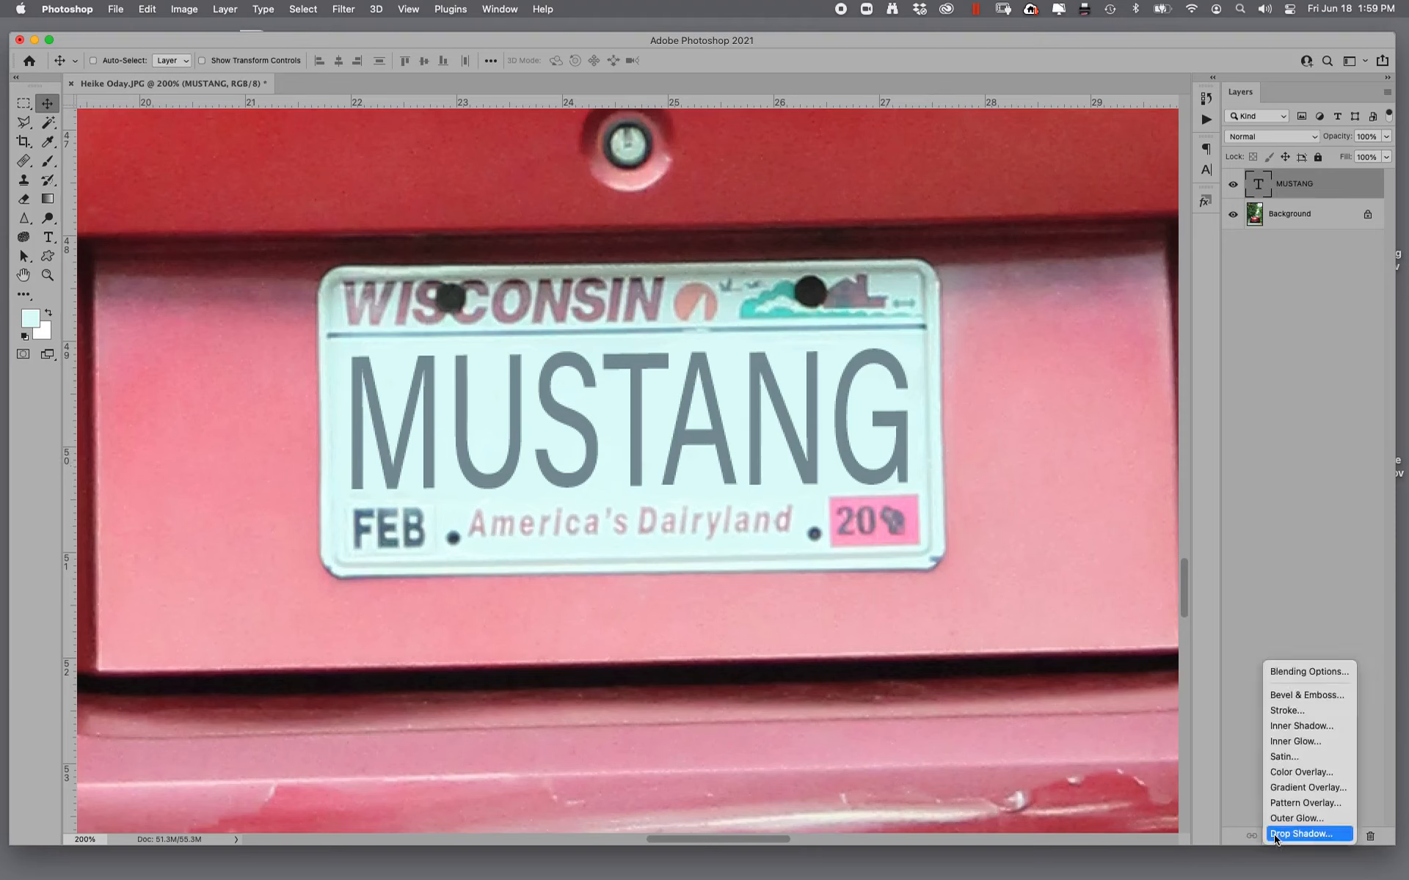
pyautogui.click(1315, 698)
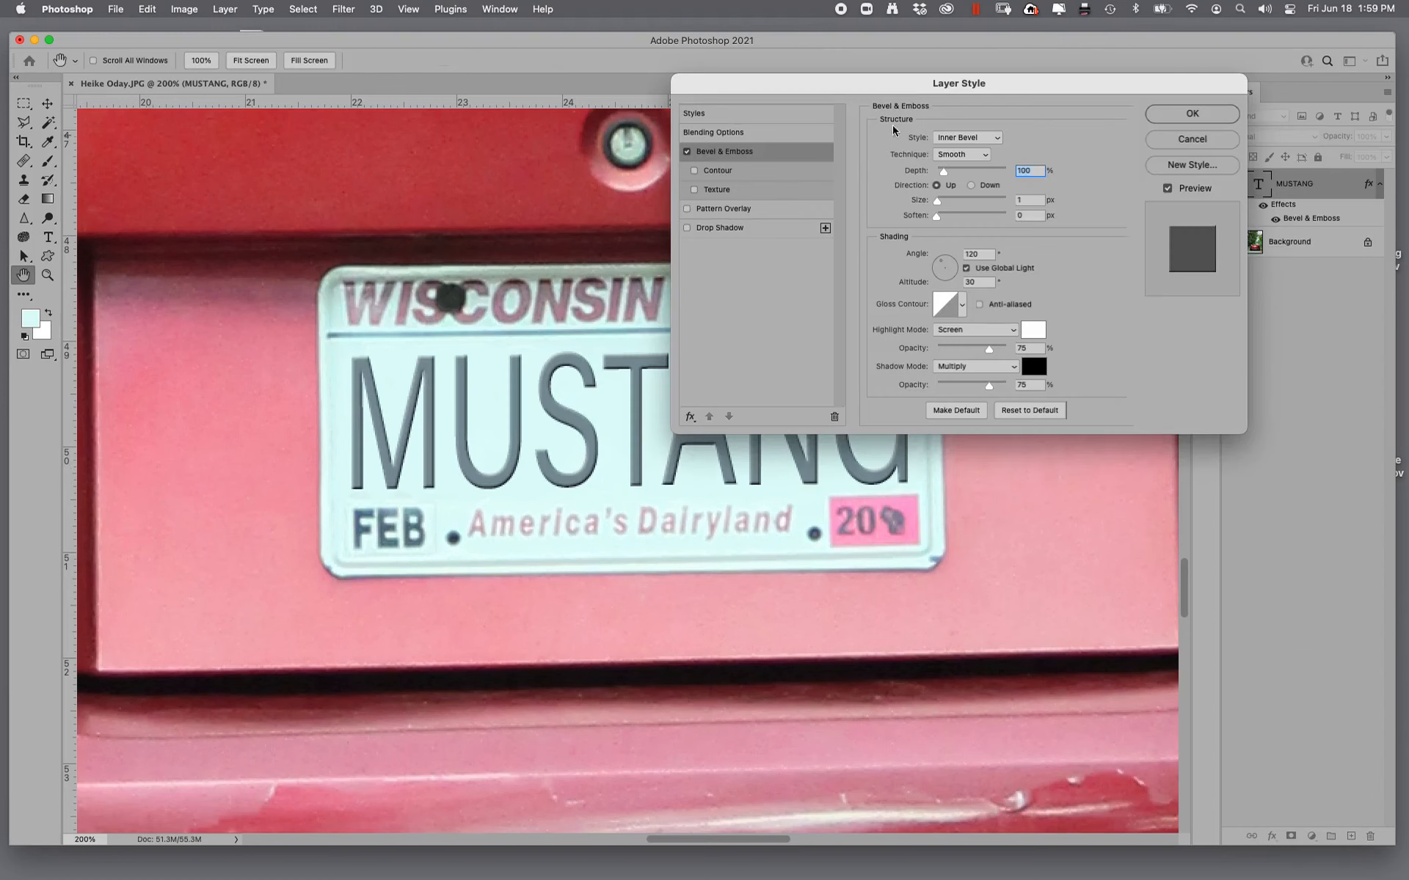
pyautogui.moveTo(825, 84); pyautogui.dragTo(1006, 103)
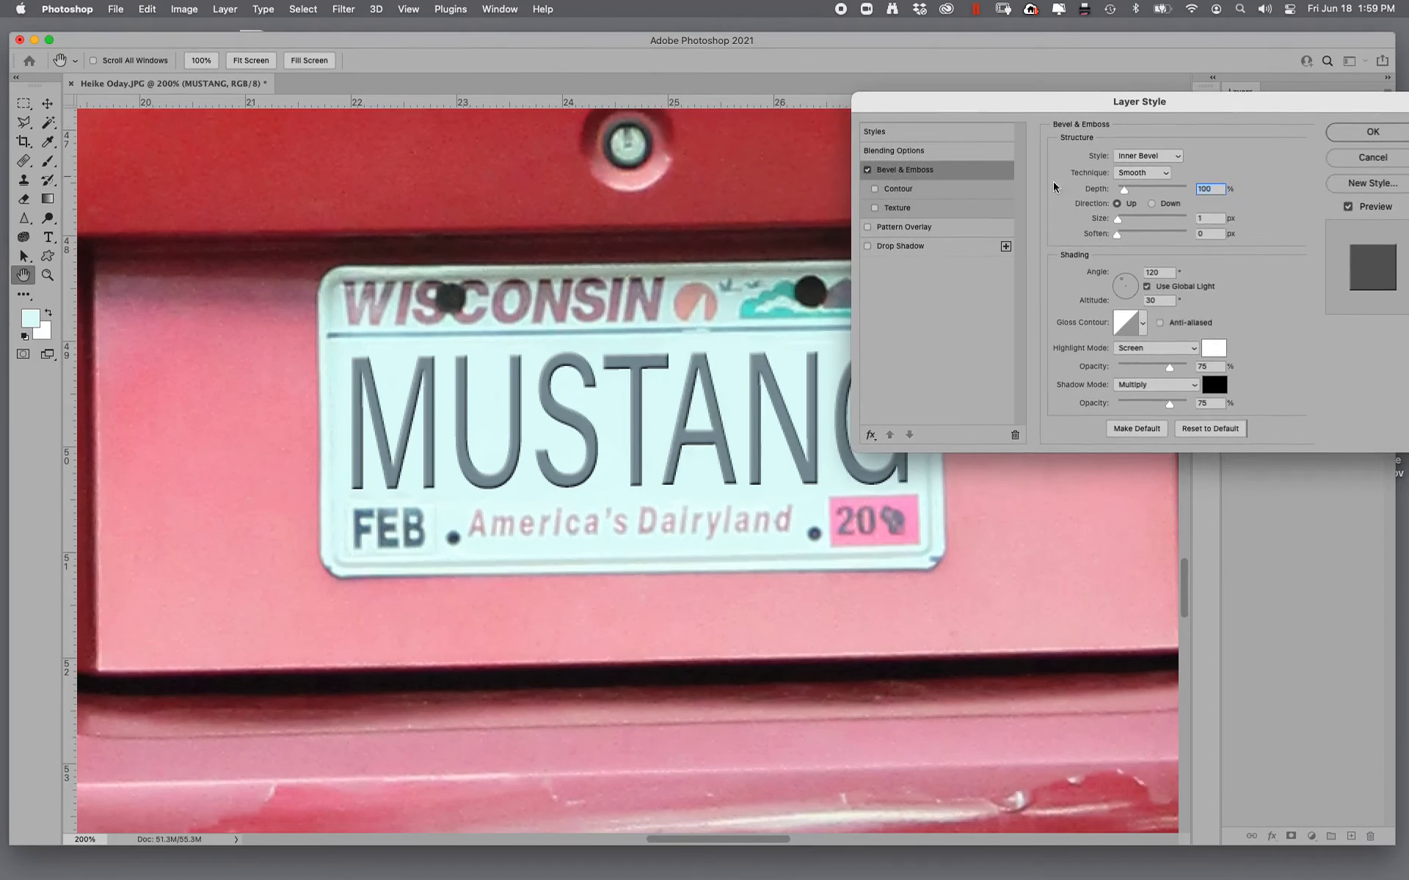
# - Enable Texture for the Bevel & Emboss effect and apply the fourth pattern from the Trees group
pyautogui.click(874, 208)
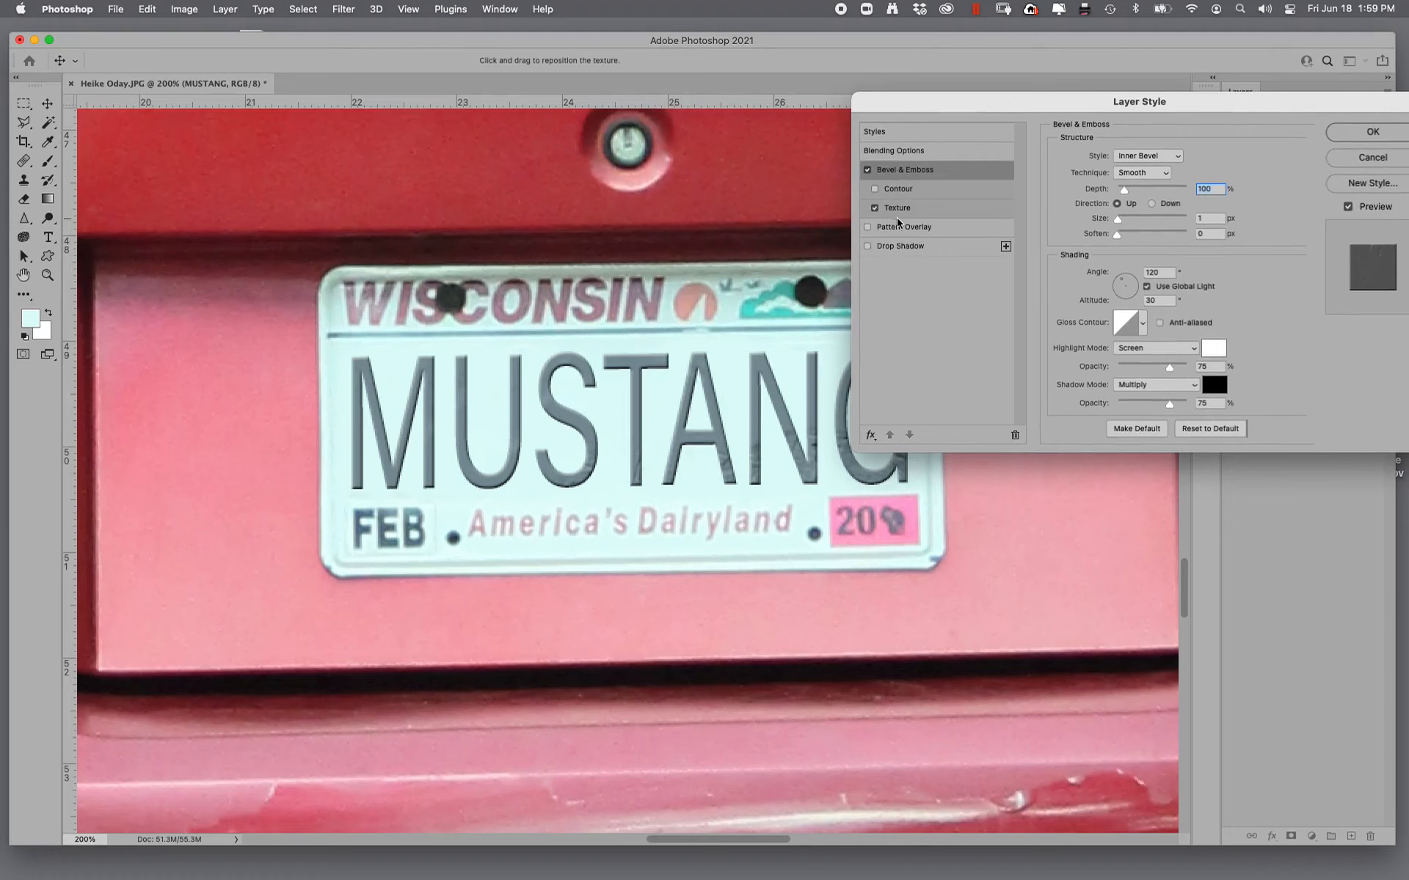
pyautogui.click(937, 210)
pyautogui.click(1136, 175)
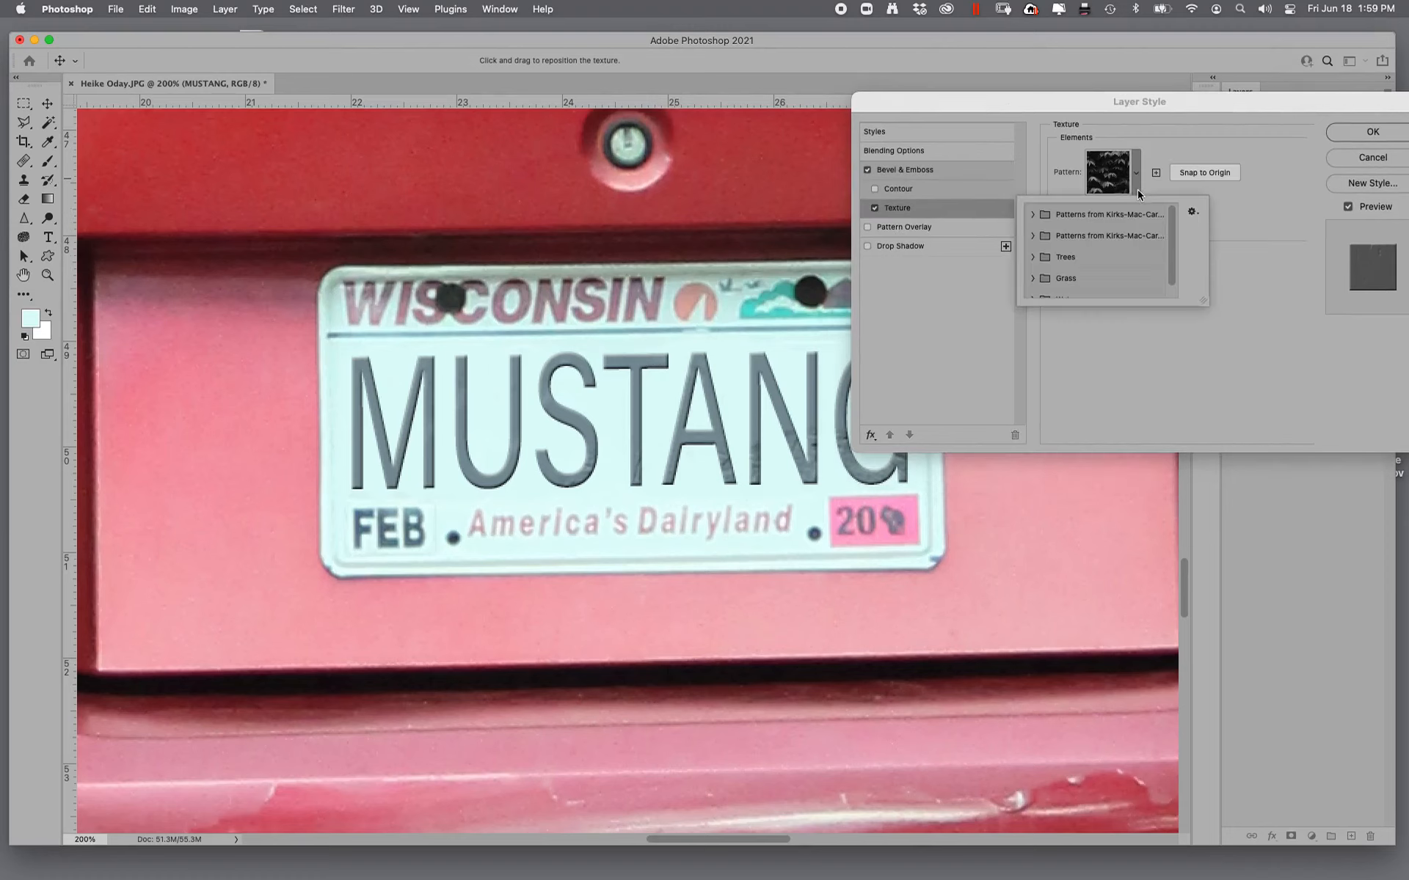
pyautogui.click(1033, 236)
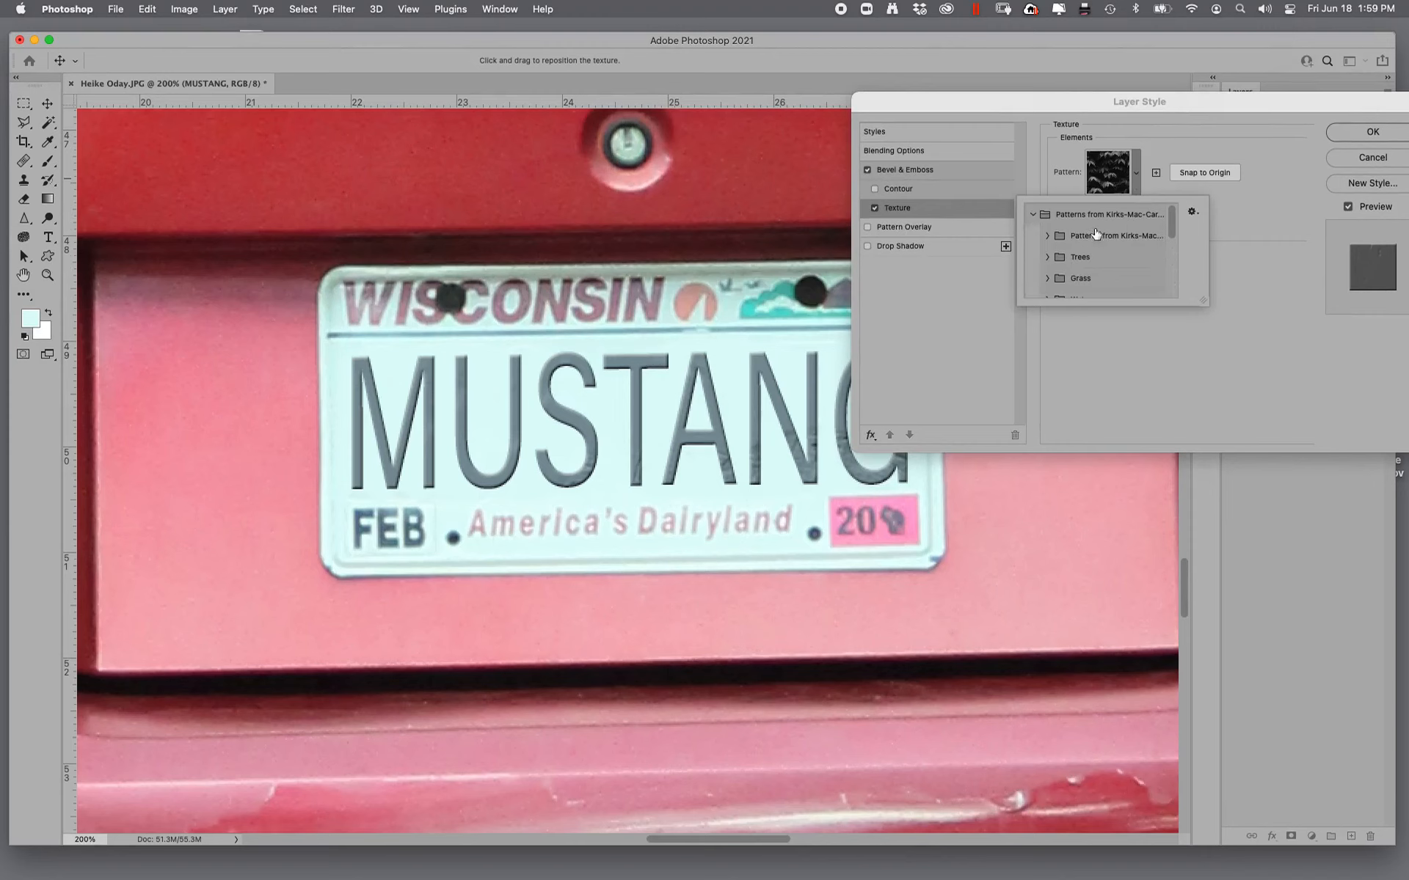
pyautogui.scroll(-3, 1169, 246)
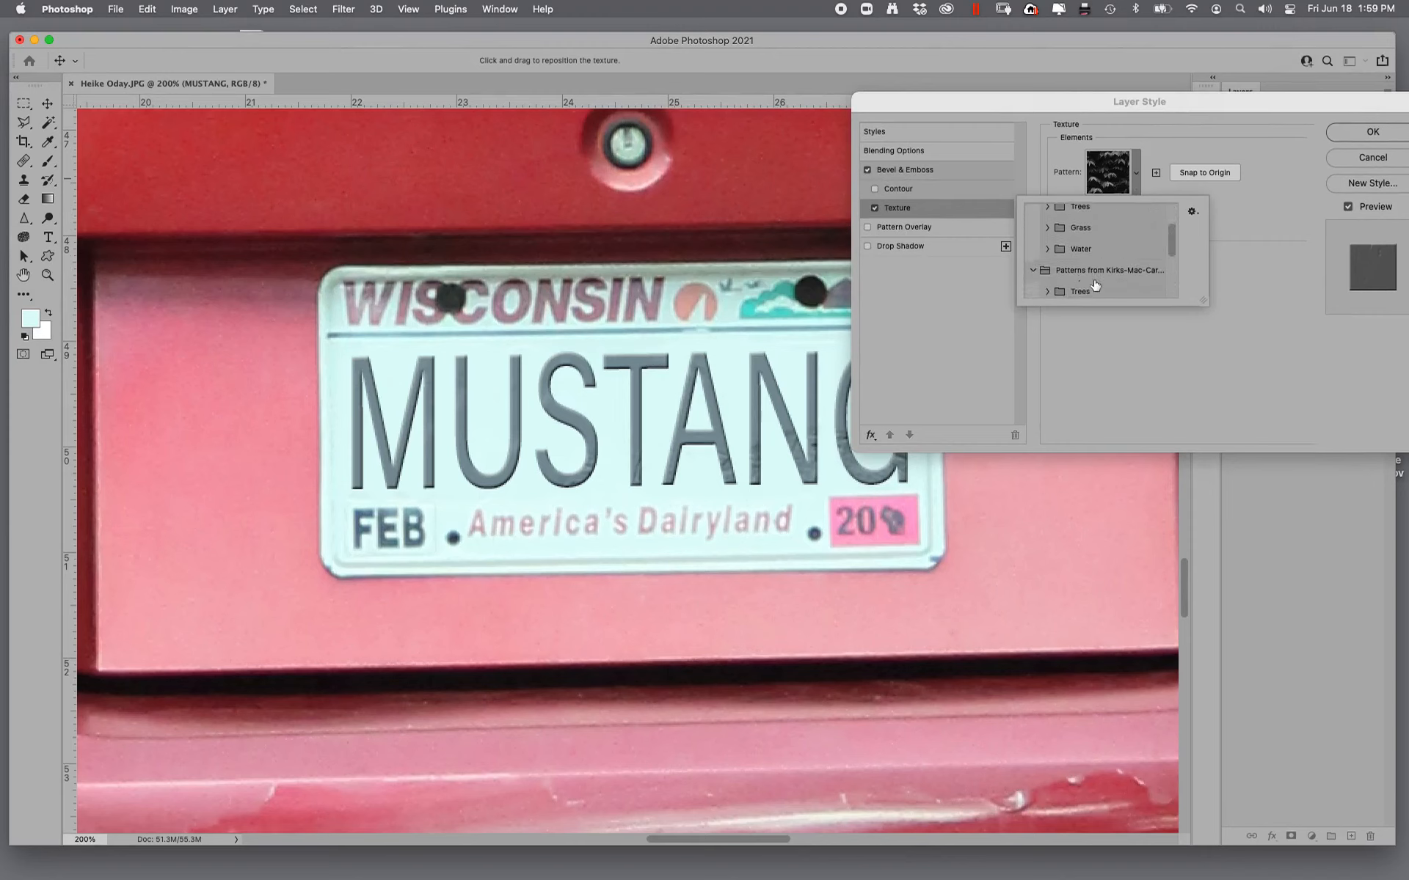
pyautogui.scroll(-2, 1057, 286)
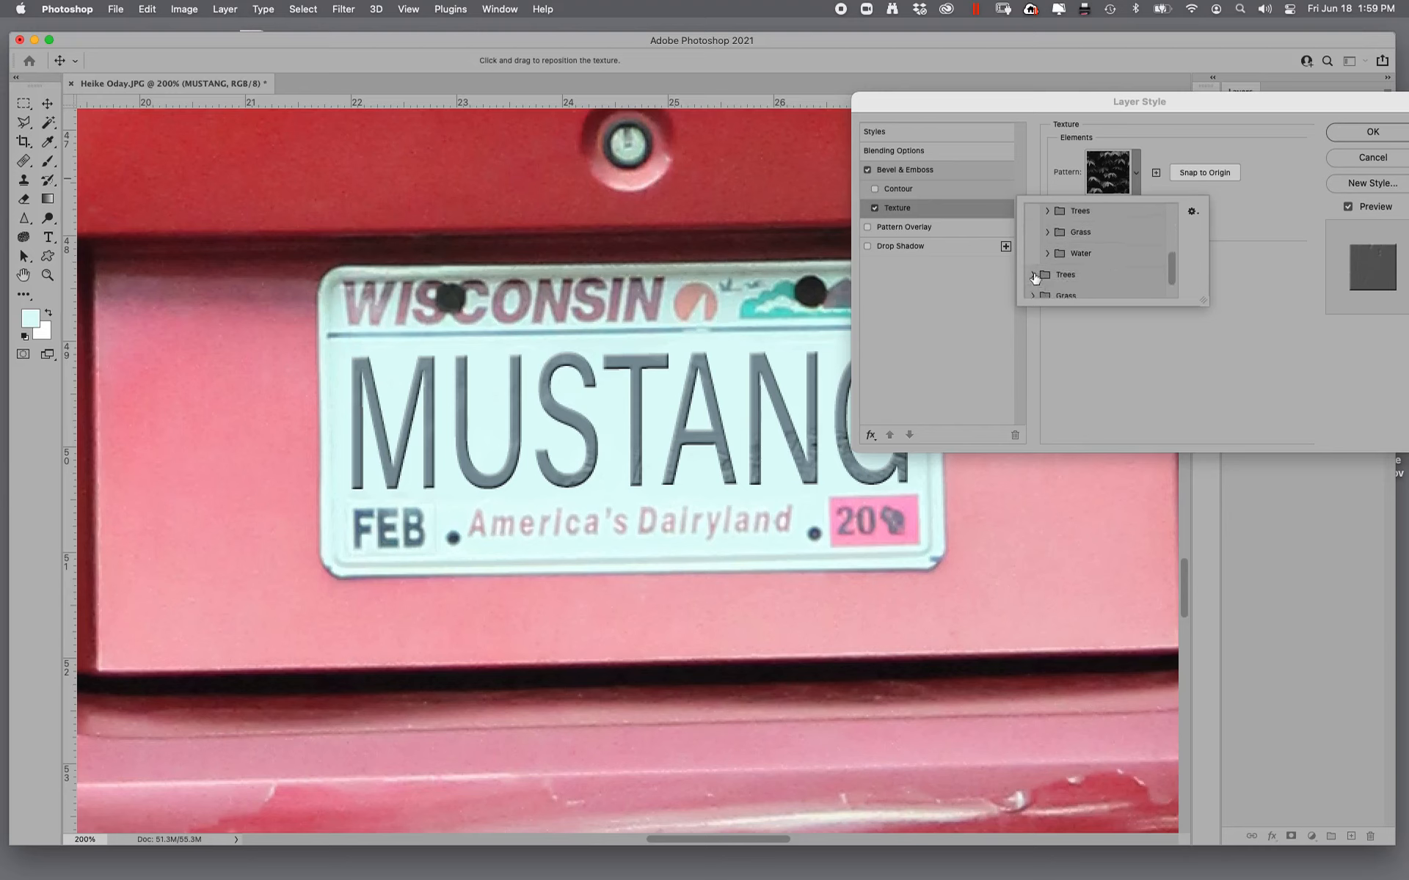
pyautogui.click(1034, 274)
pyautogui.scroll(-2, 1170, 286)
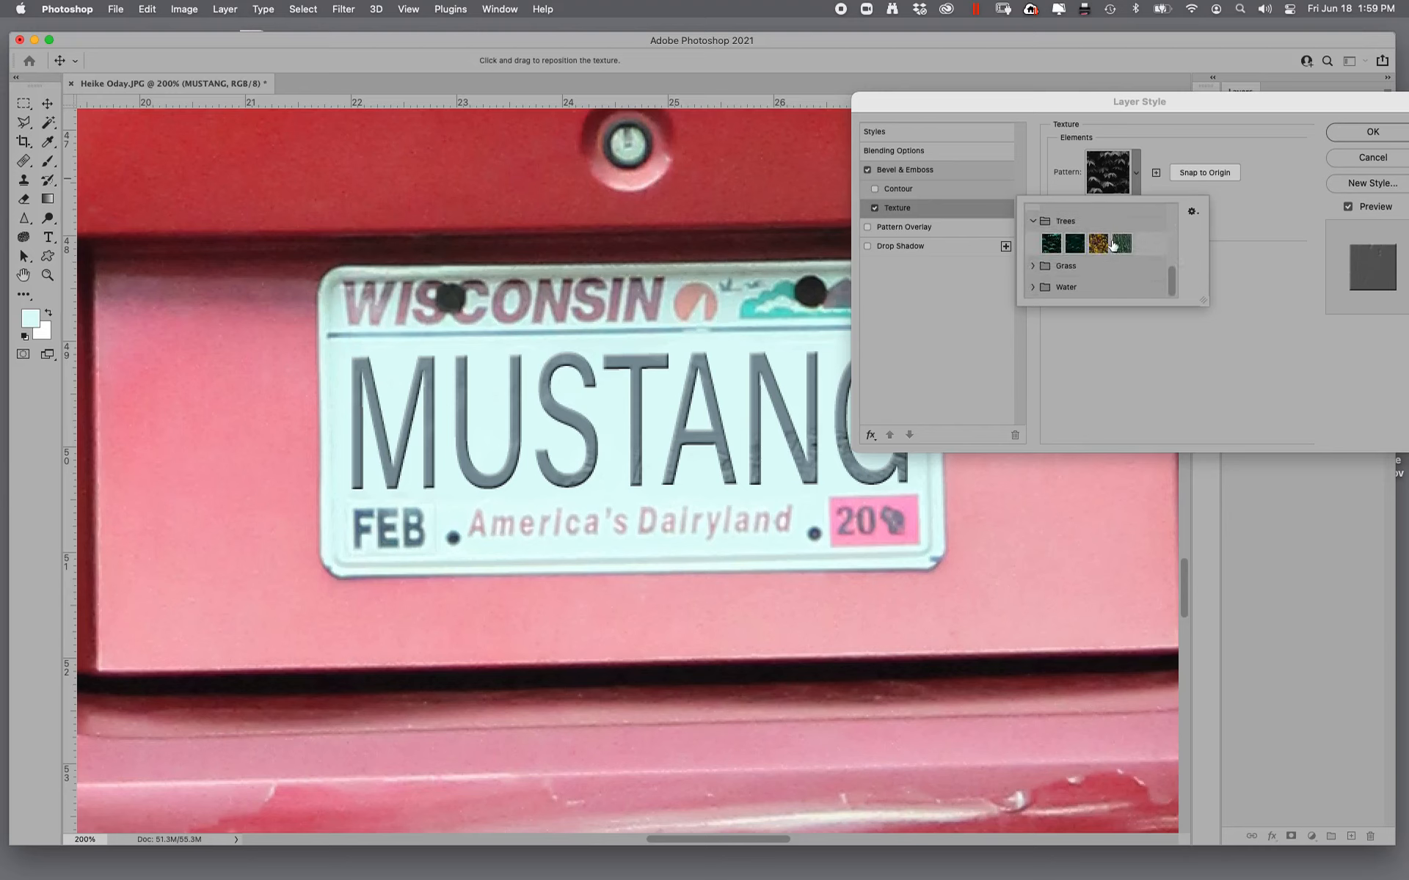
pyautogui.click(1120, 245)
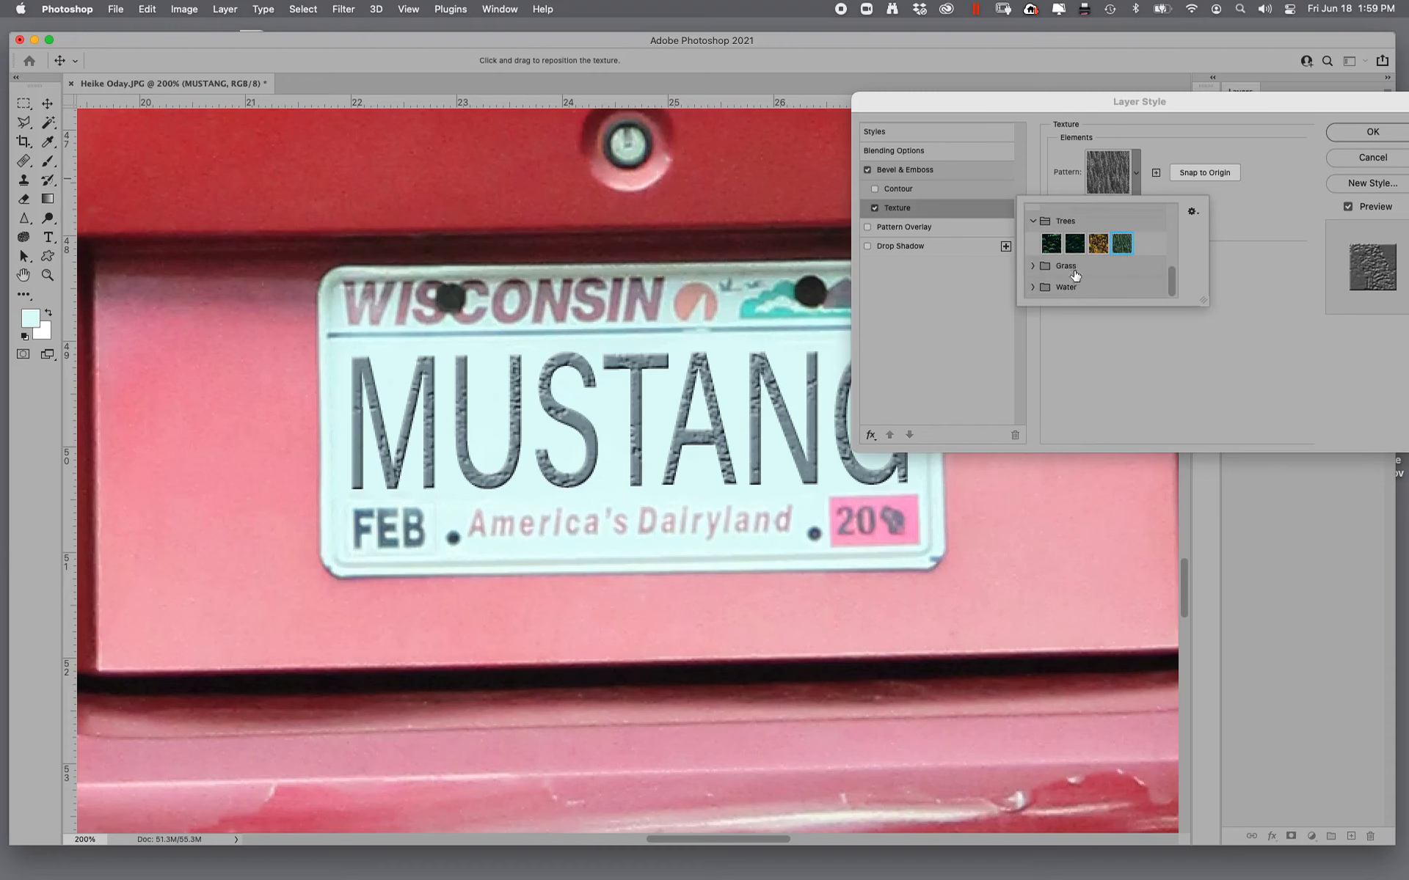
# - Try the three patterns from the Grass group as the bevel texture on the MUSTANG text
pyautogui.click(1033, 266)
pyautogui.scroll(-1, 1167, 285)
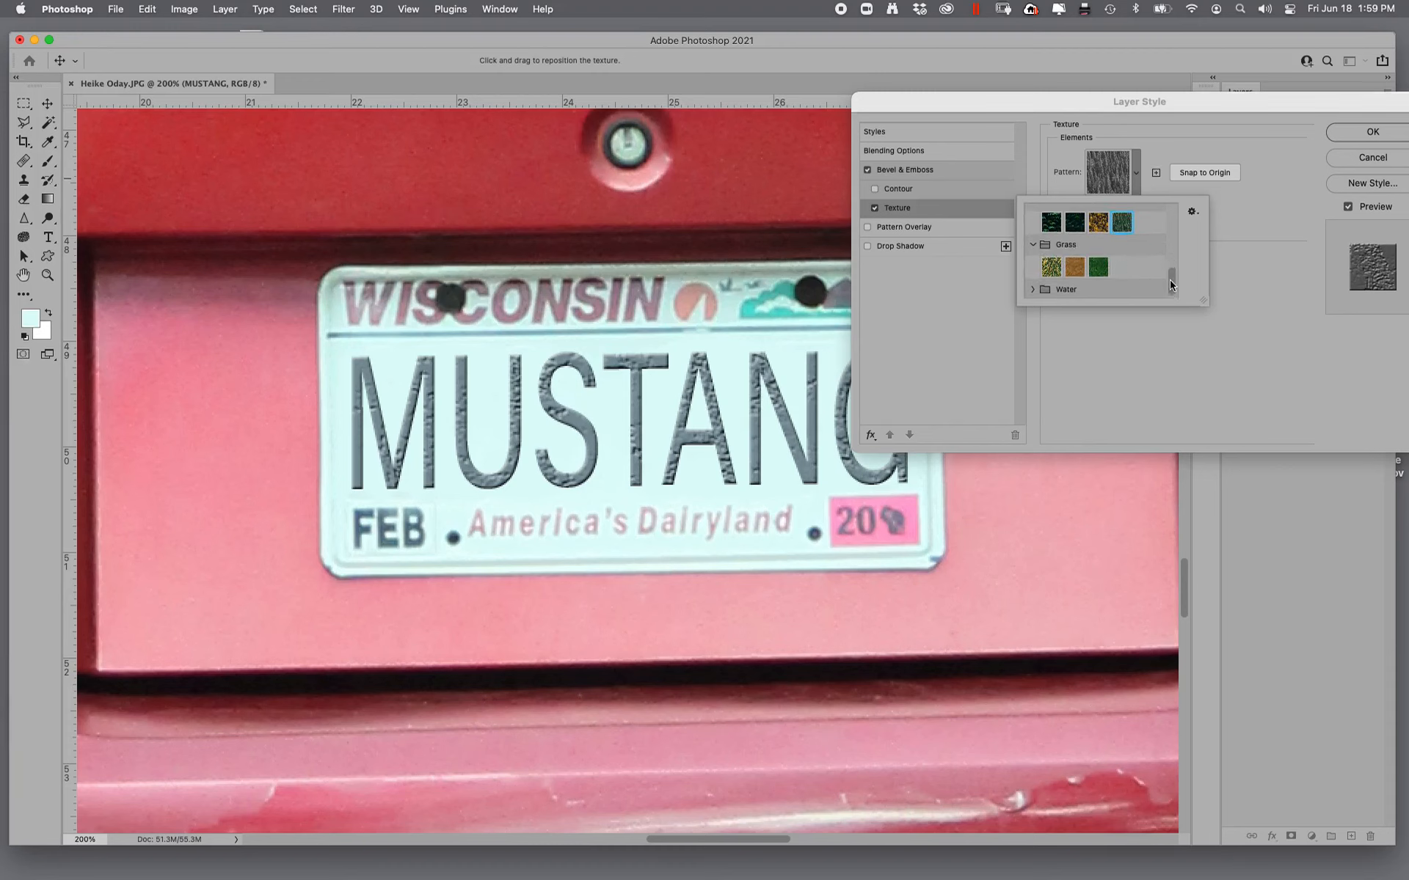
pyautogui.click(1096, 266)
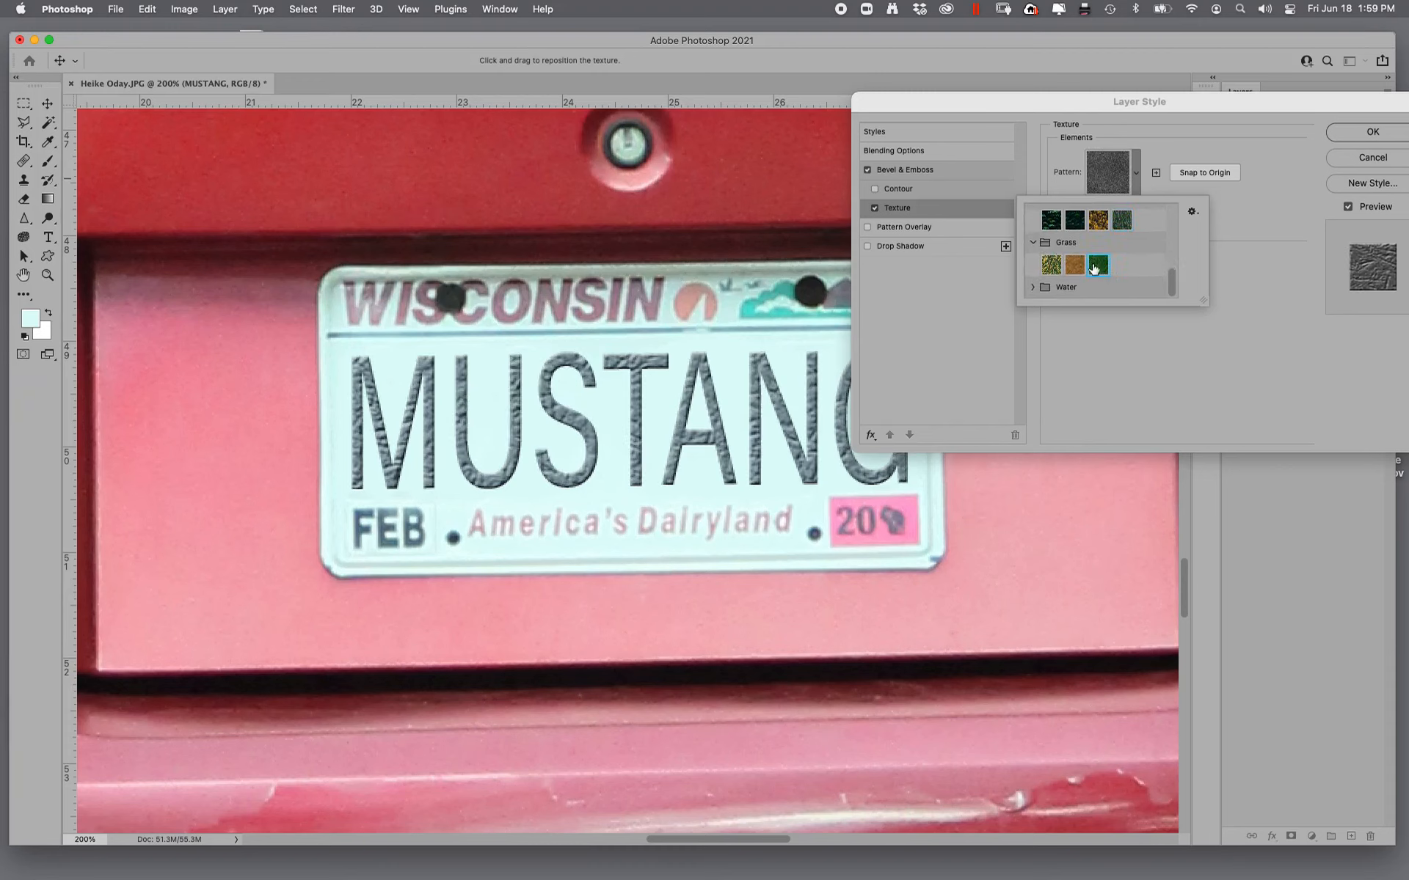
pyautogui.click(1051, 265)
pyautogui.click(1075, 266)
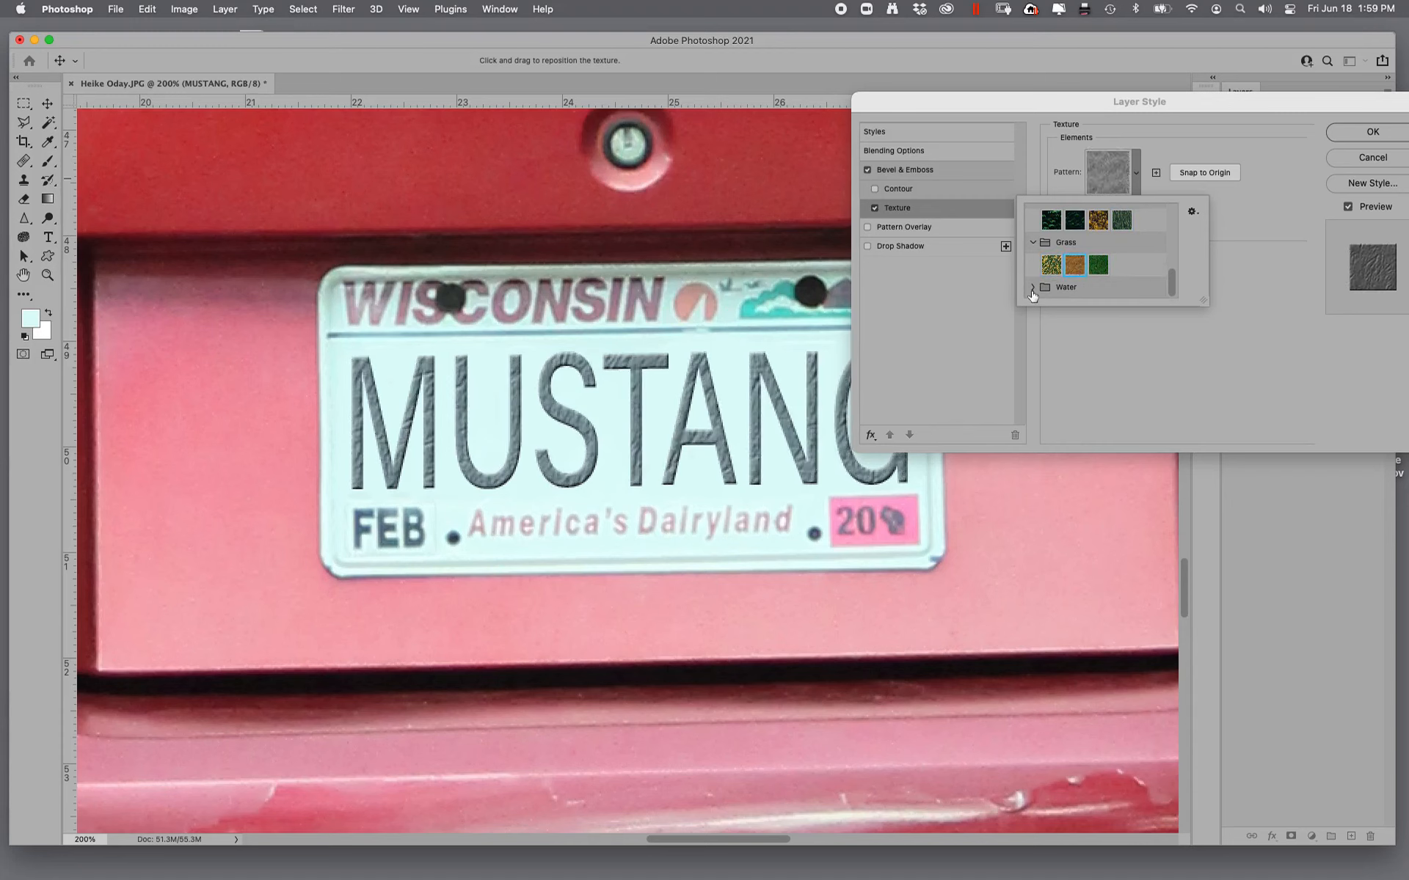
# - Set the bevel texture to the third pattern in the Water group and apply the layer style
pyautogui.click(1155, 291)
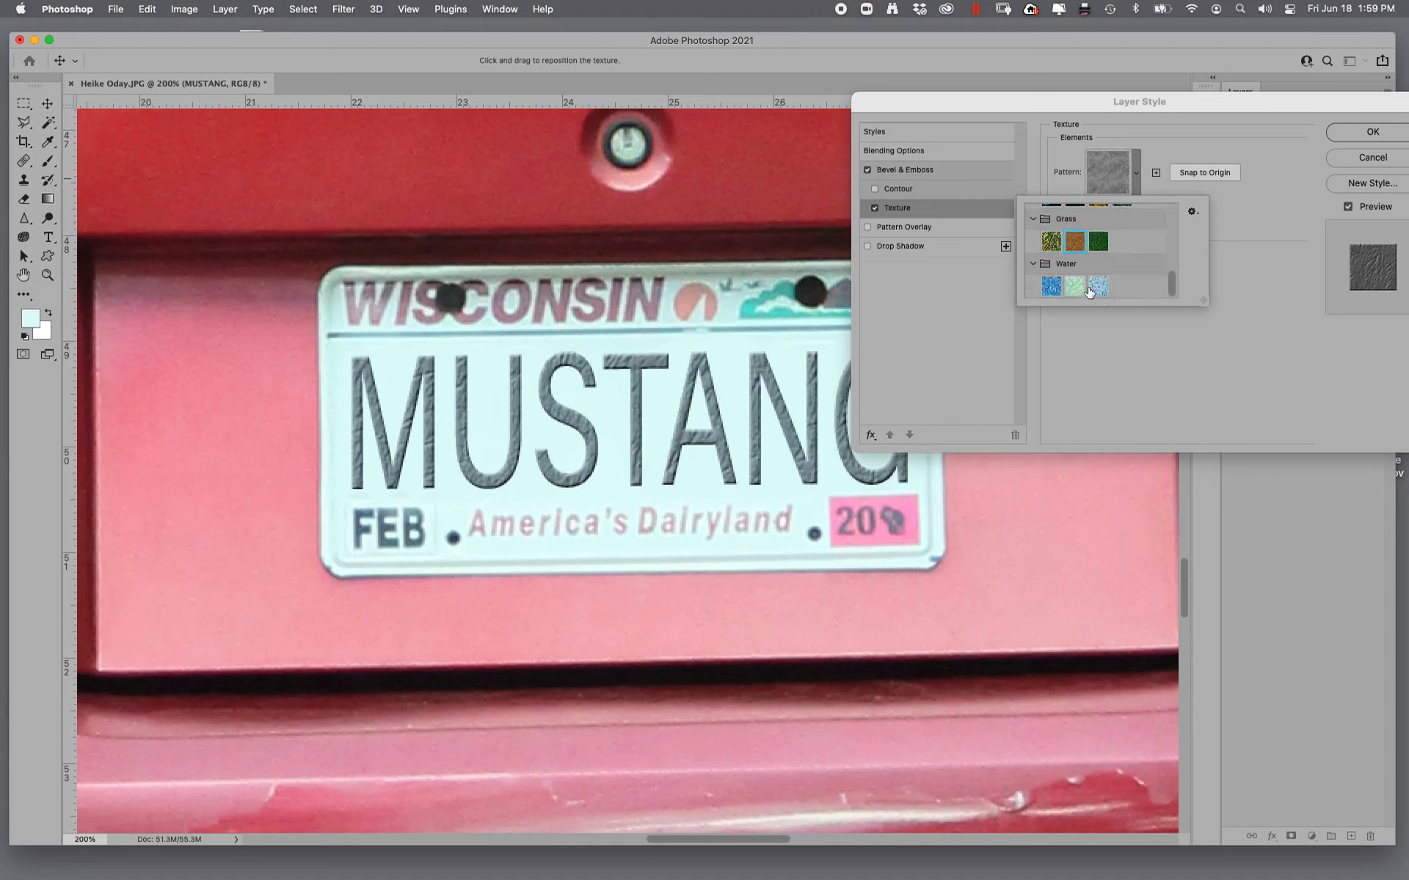
pyautogui.click(1099, 287)
pyautogui.click(1108, 498)
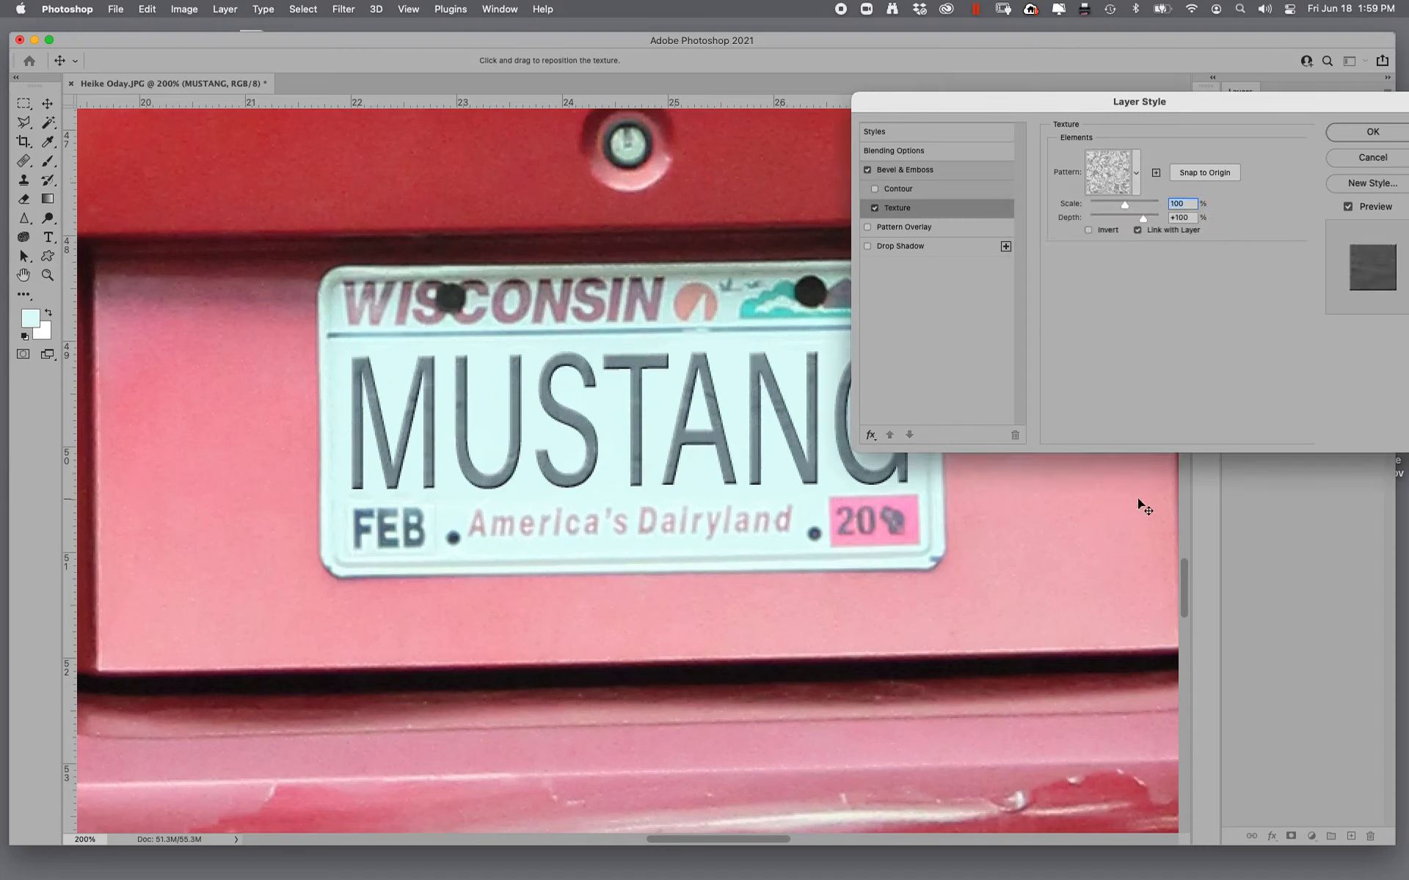
pyautogui.click(1370, 135)
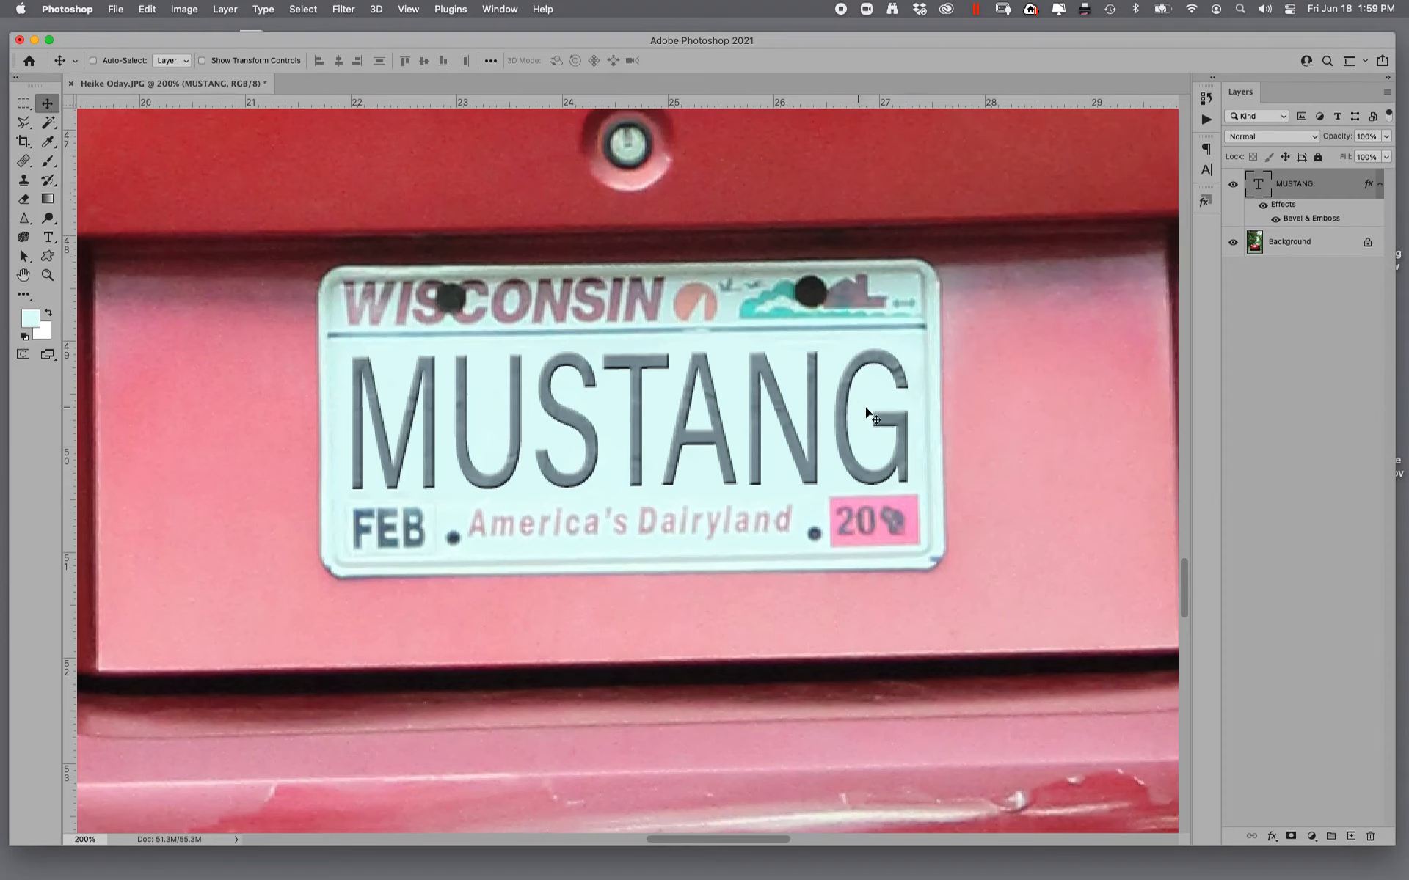
# - Set the MUSTANG text's font style to Bold and merge the text layer into the Background
pyautogui.press('t')
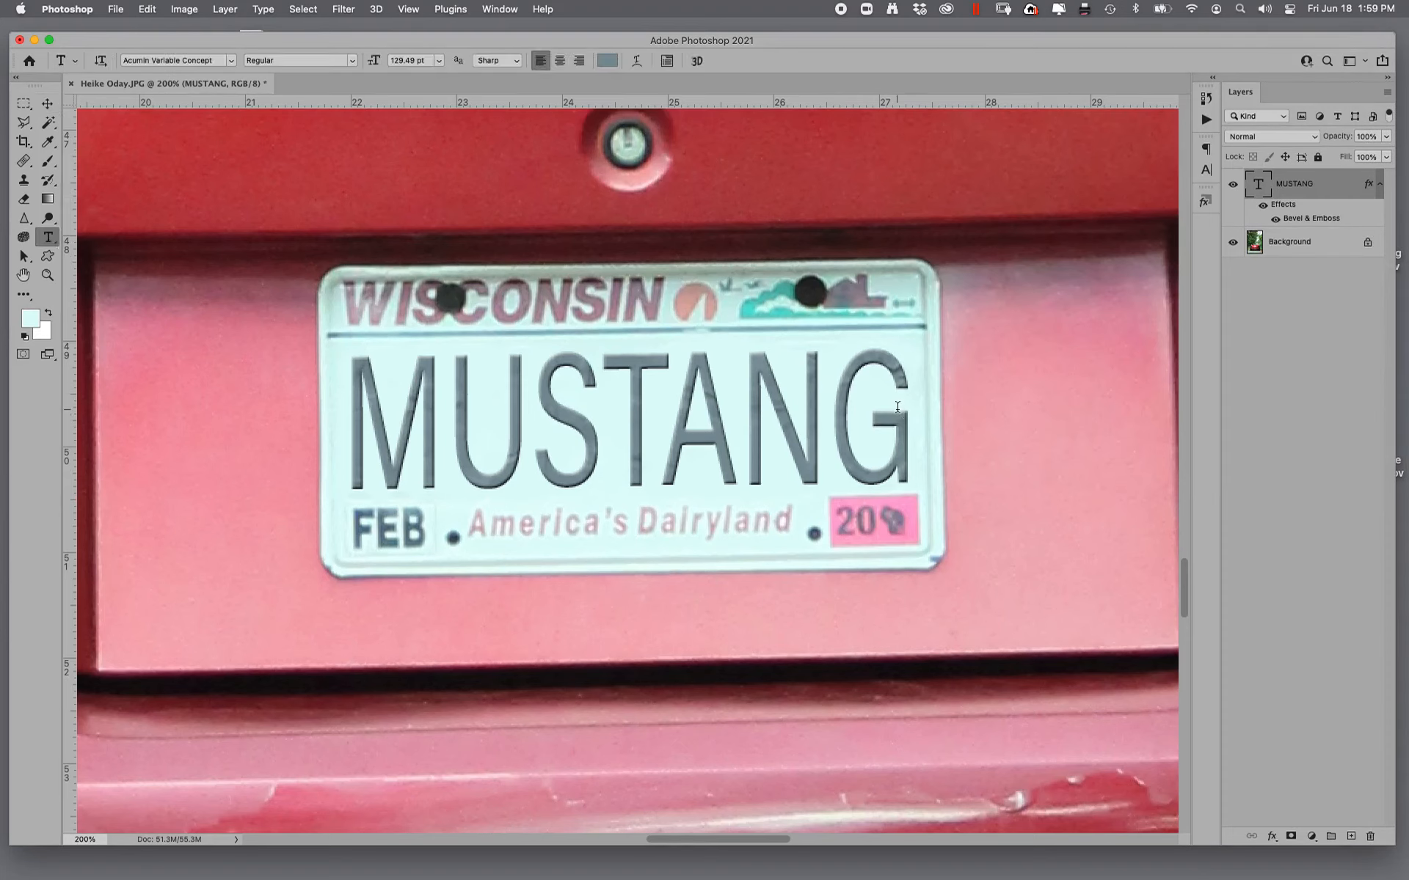
pyautogui.moveTo(898, 407); pyautogui.dragTo(345, 440)
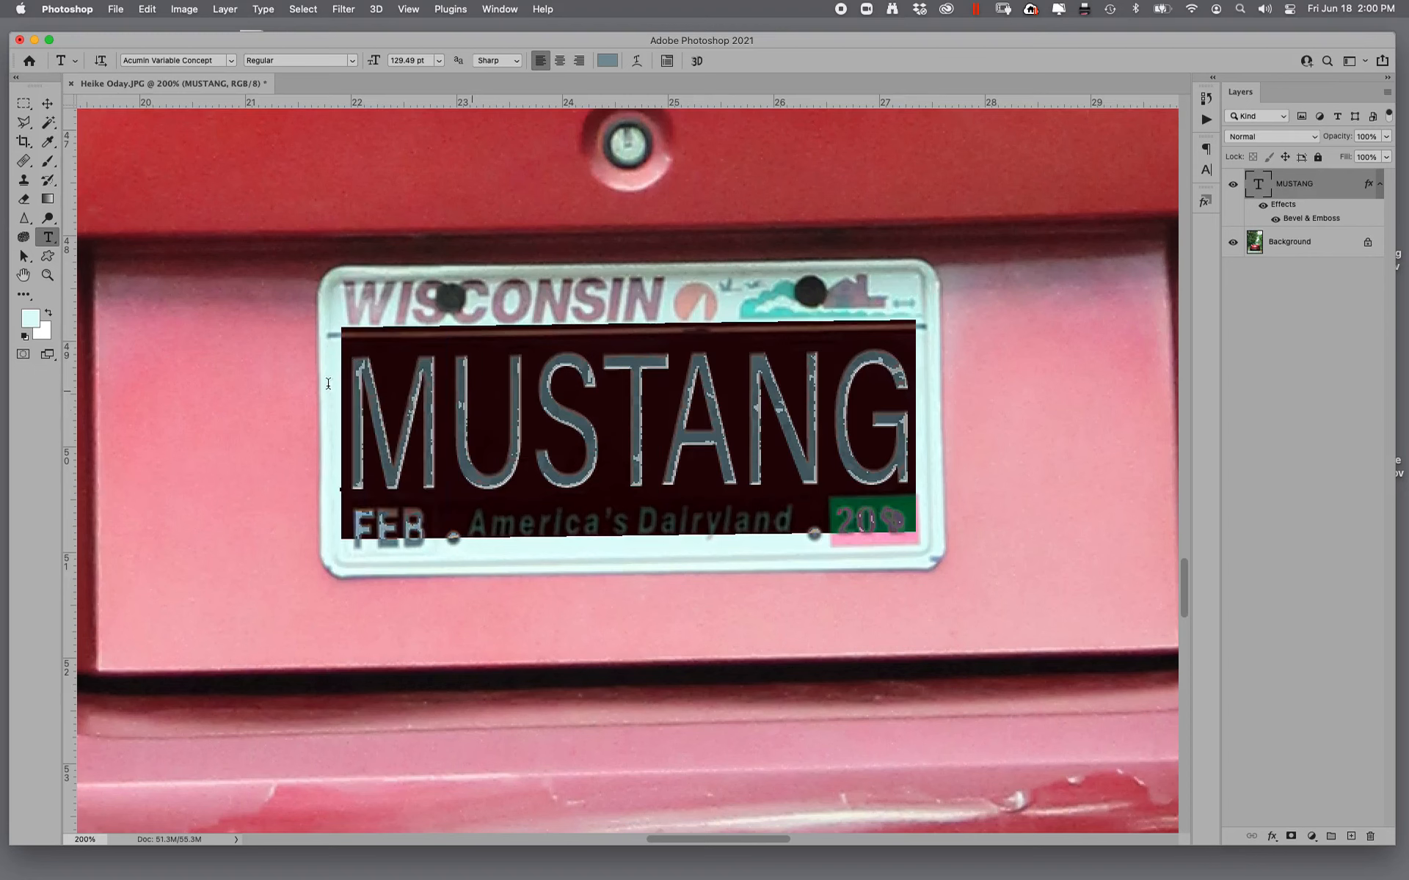
pyautogui.click(323, 61)
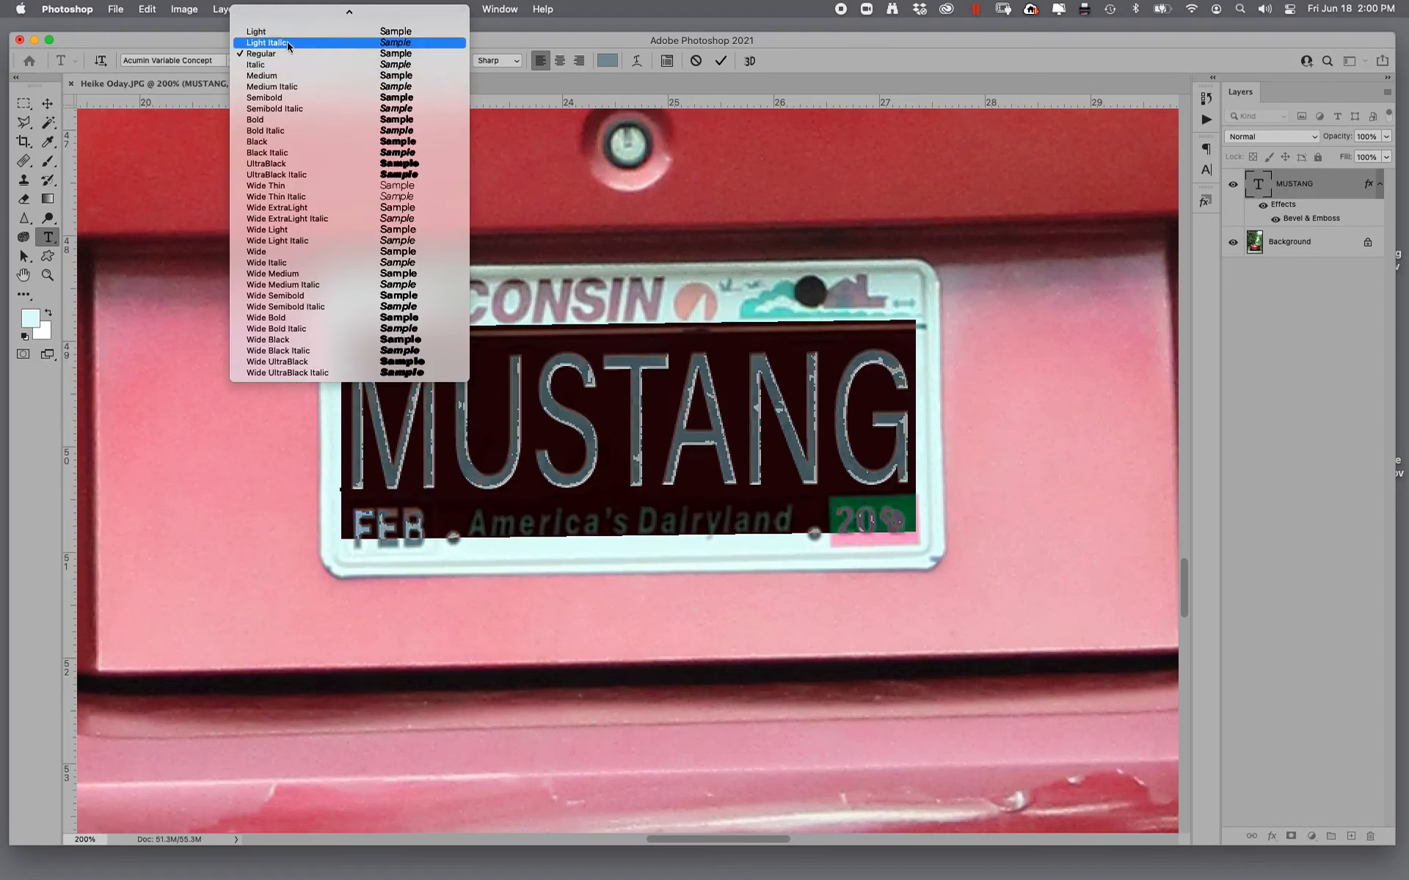
pyautogui.press('Escape')
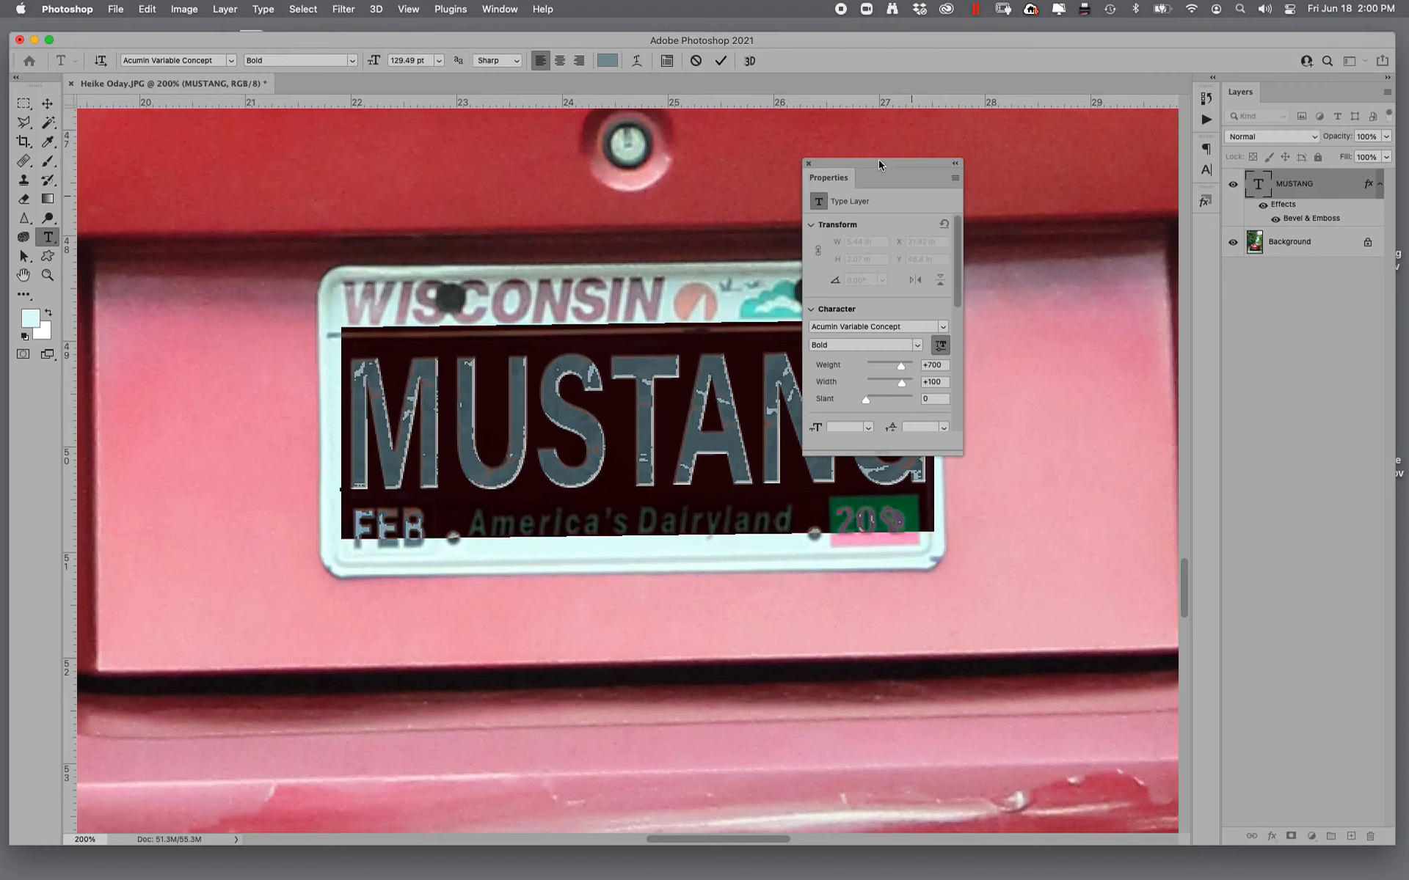
pyautogui.click(808, 163)
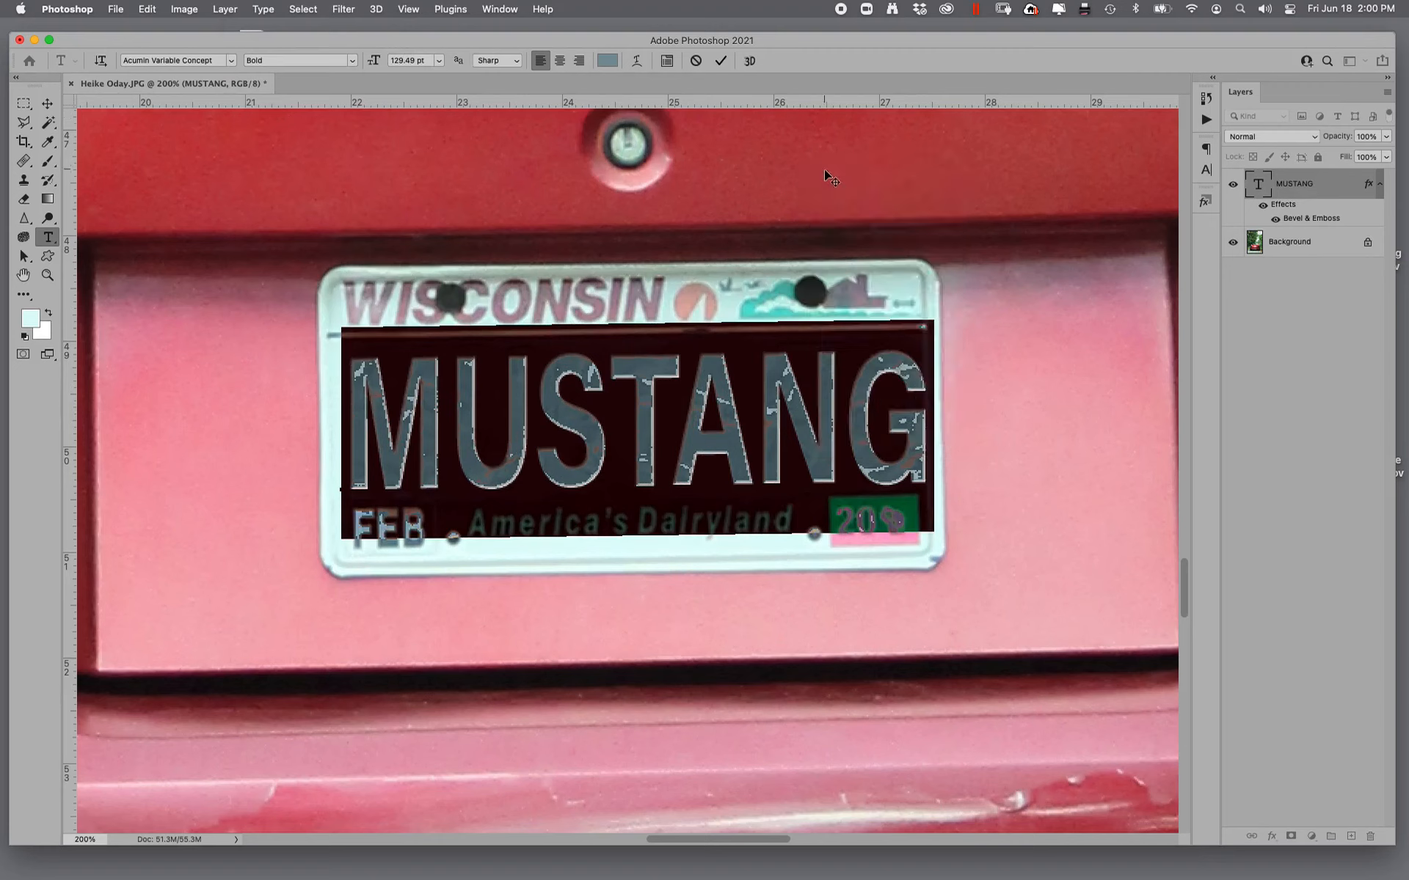
pyautogui.click(923, 160)
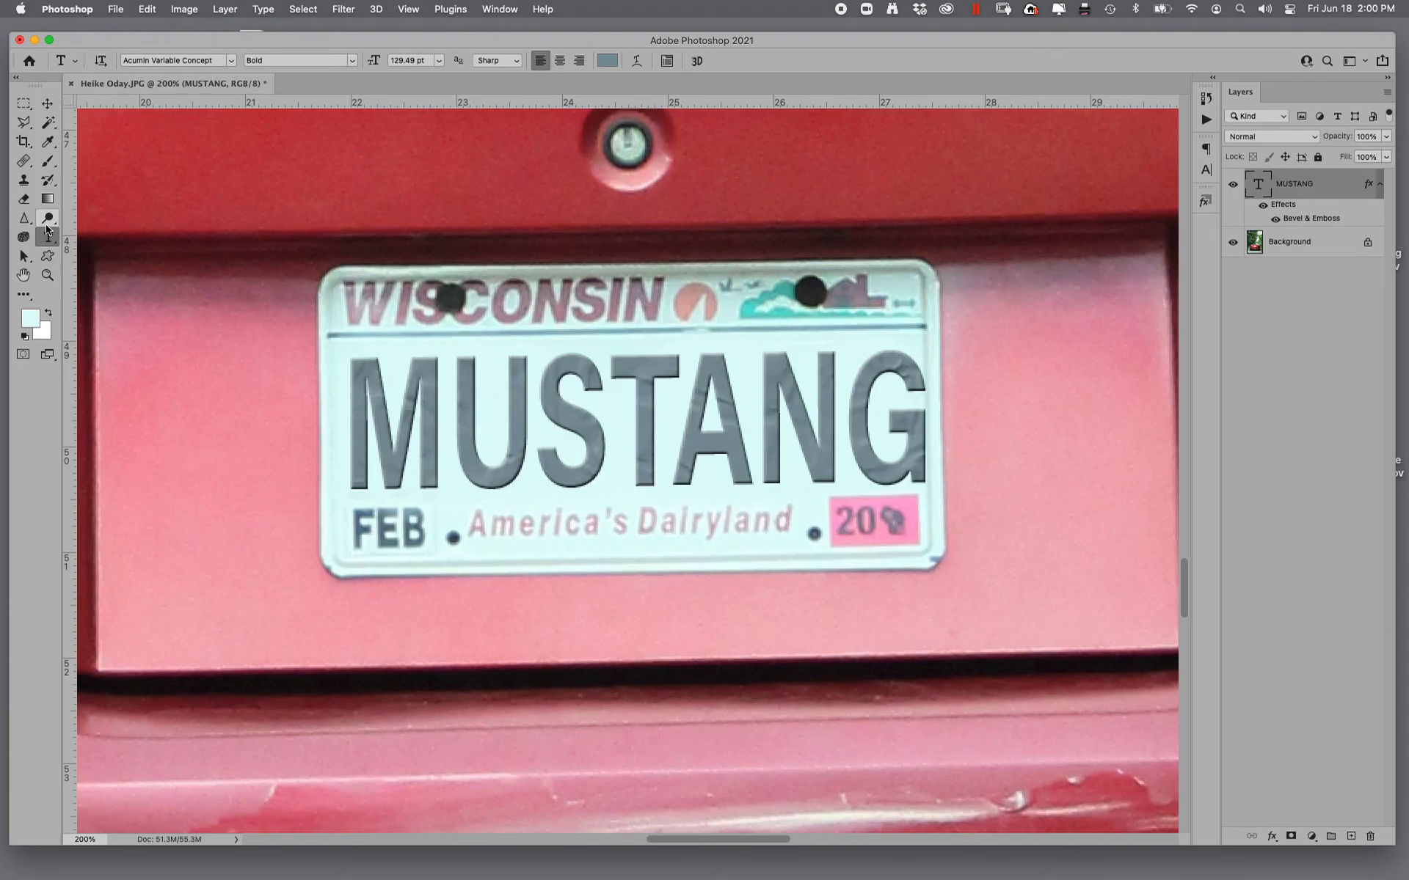
pyautogui.press('super+0')
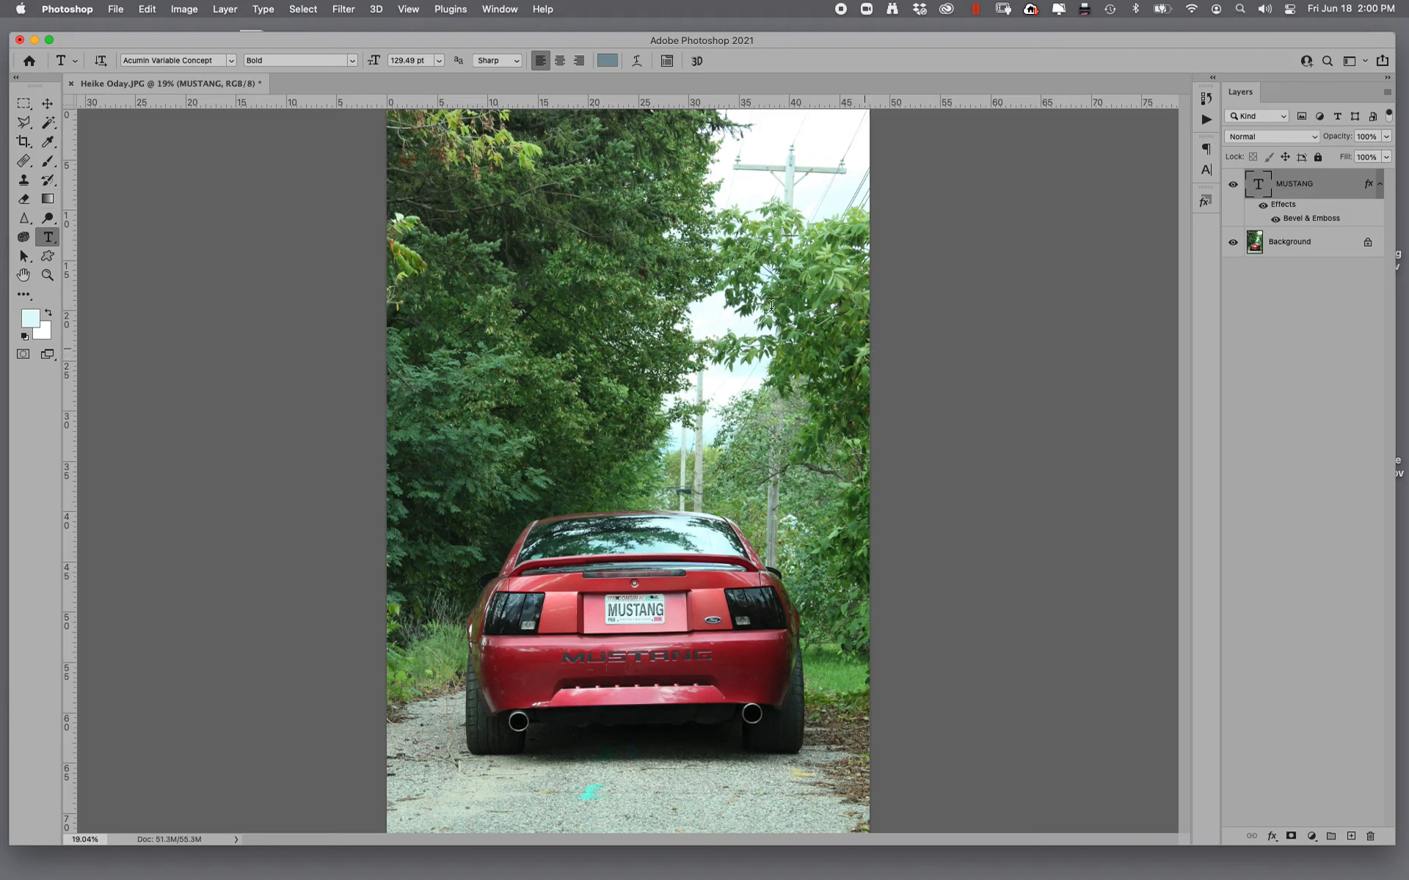
pyautogui.press('super+e')
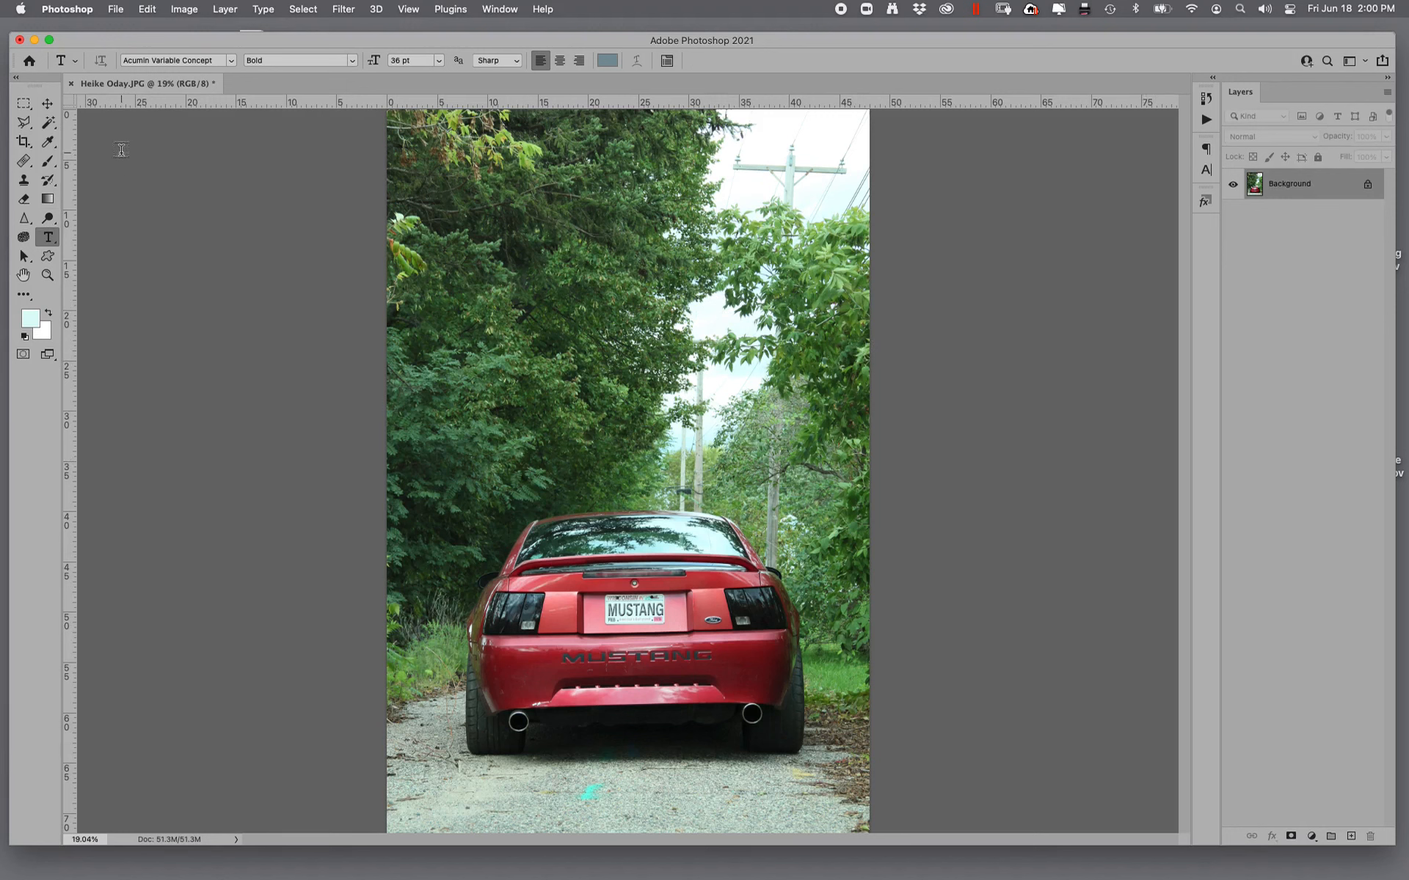
# - Measure a ruler line across the car's rear just above the taillights and rotate the canvas by the measured angle
pyautogui.click(26, 166)
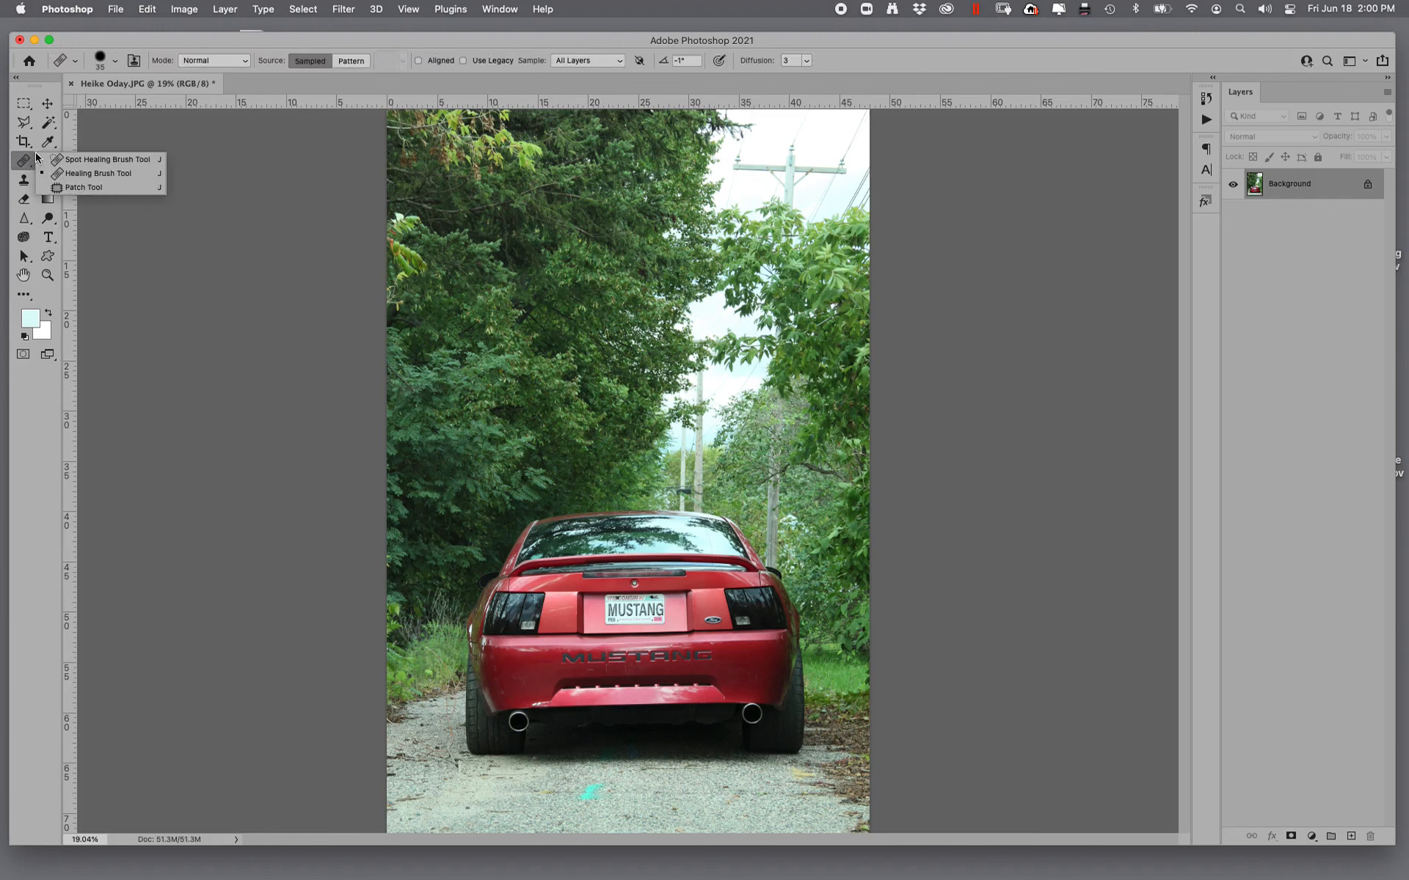
pyautogui.click(48, 141)
pyautogui.click(84, 155)
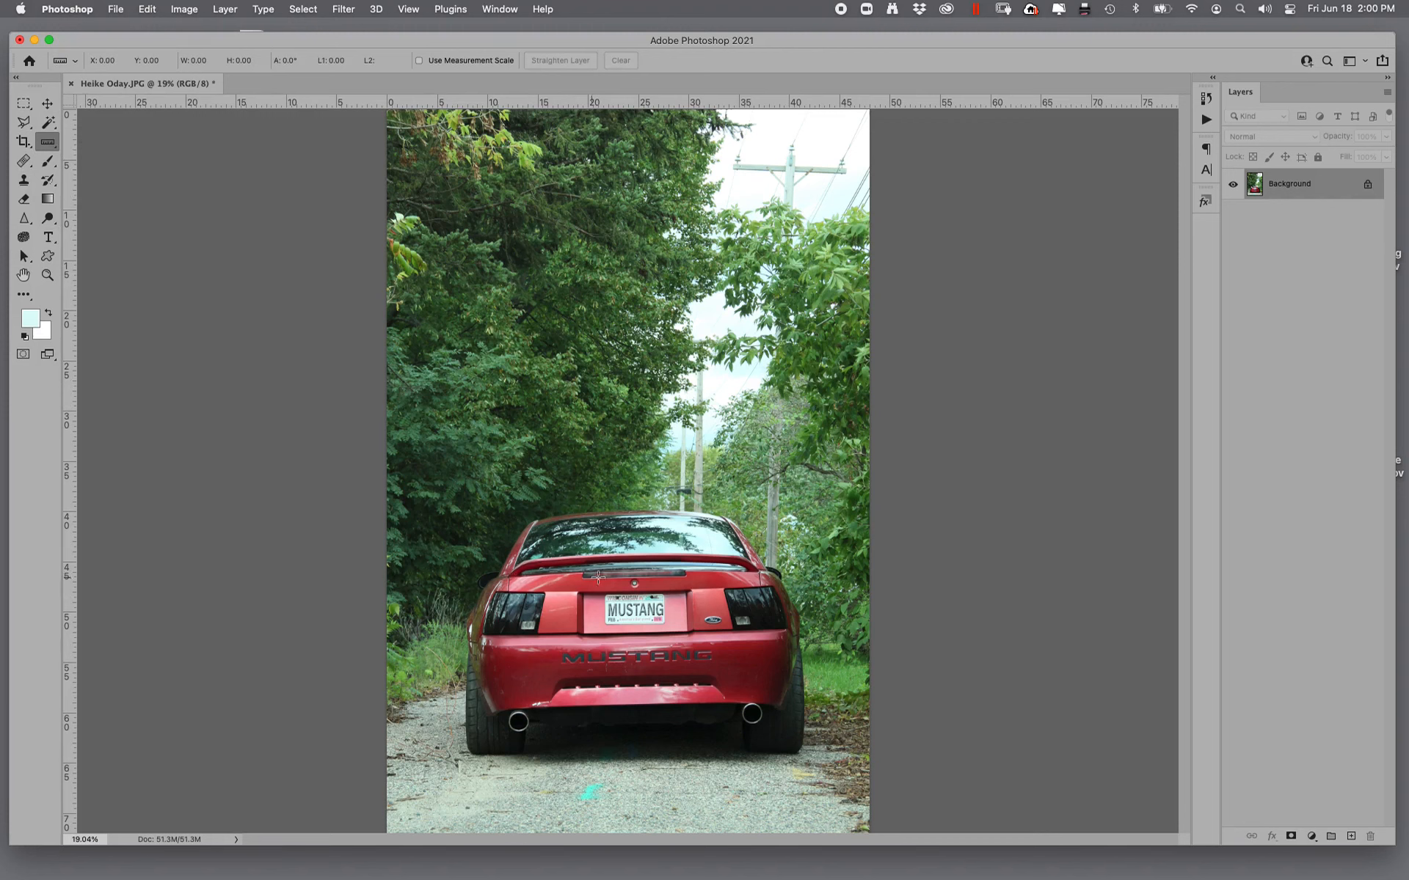
pyautogui.moveTo(512, 579); pyautogui.dragTo(757, 570)
pyautogui.click(184, 9)
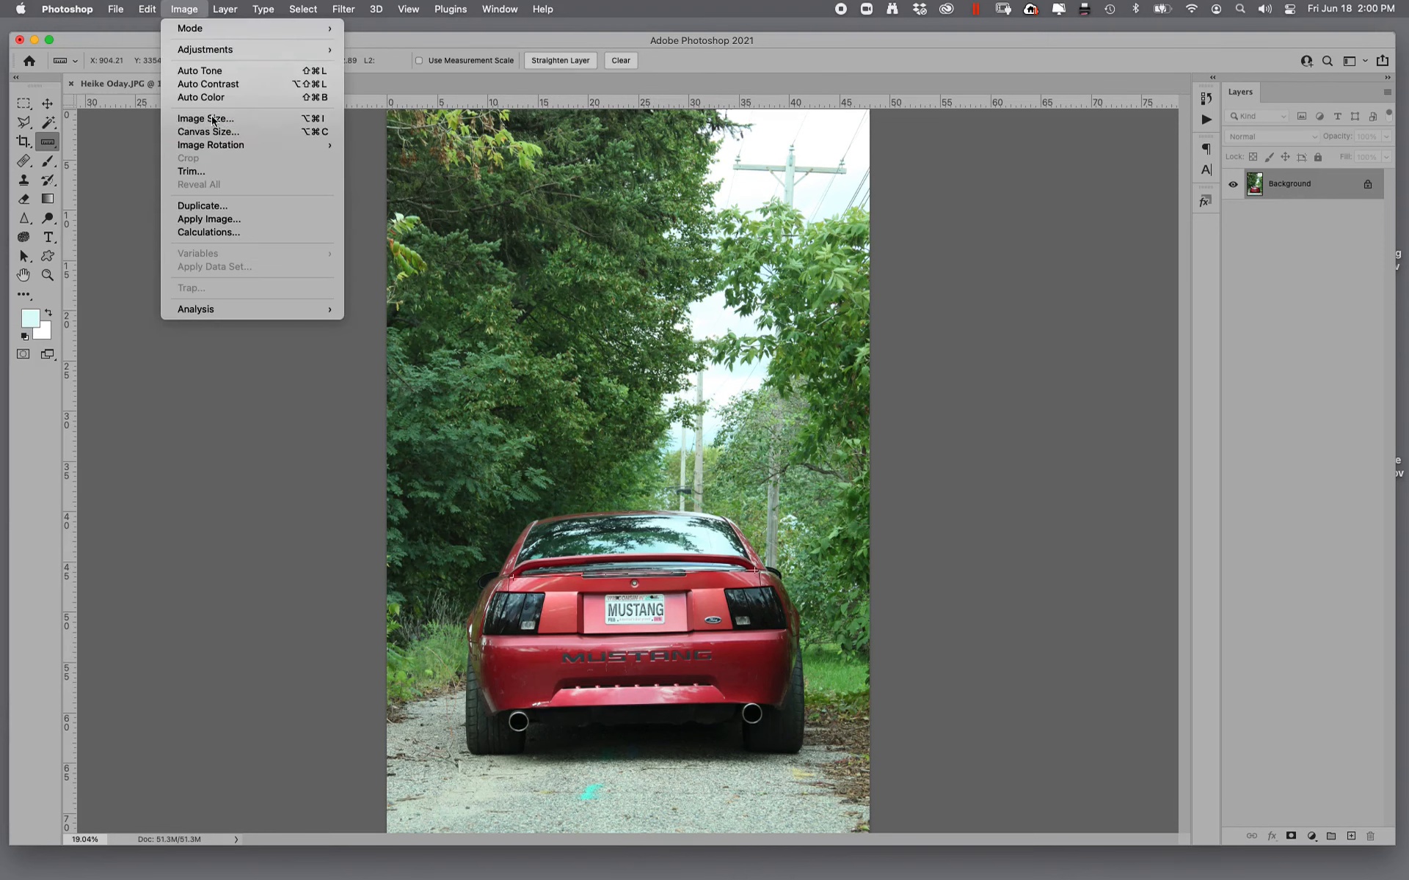
pyautogui.moveTo(293, 145)
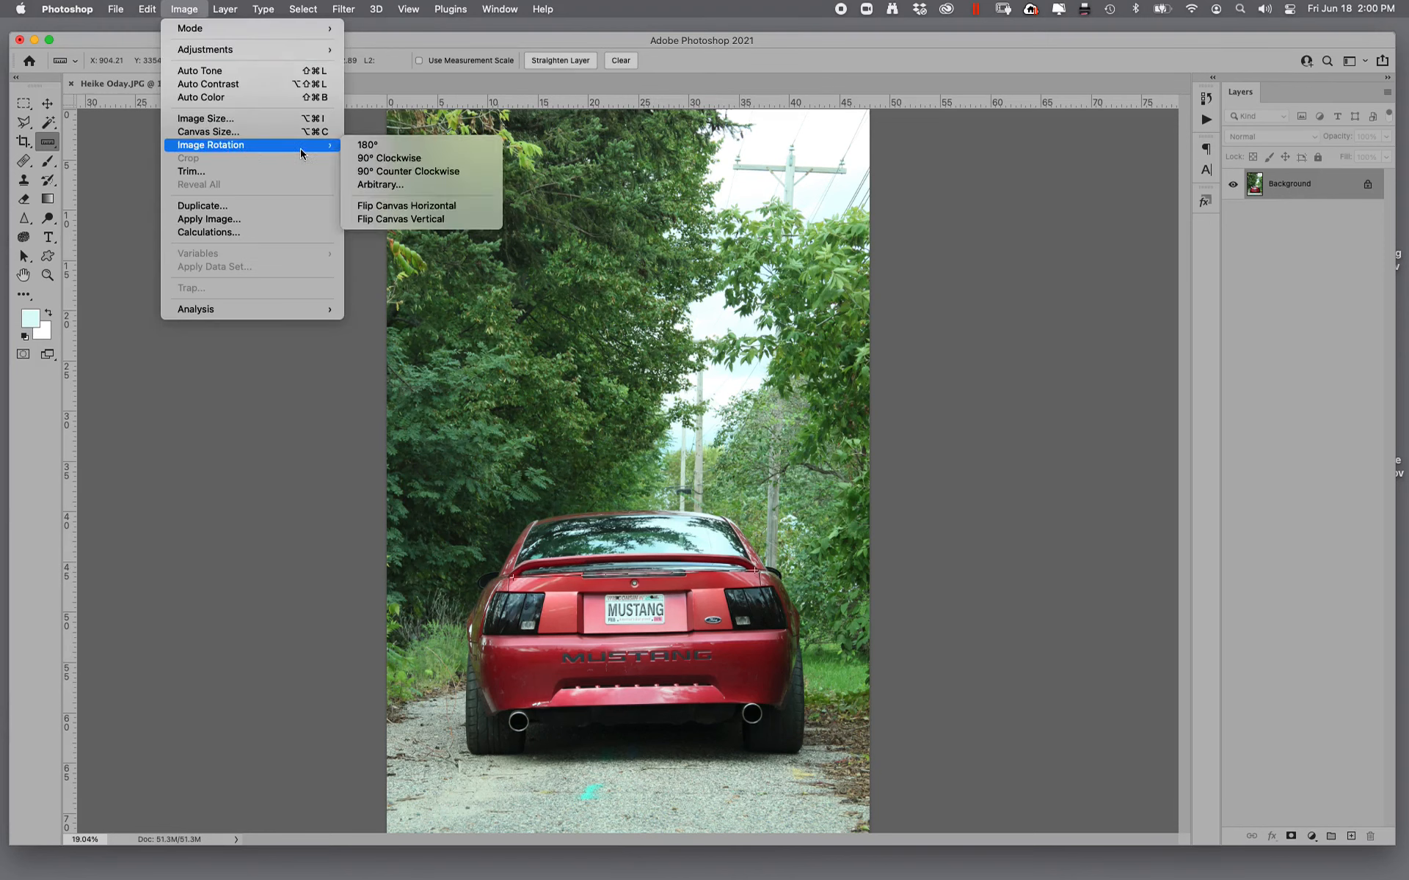
pyautogui.click(459, 184)
pyautogui.click(725, 361)
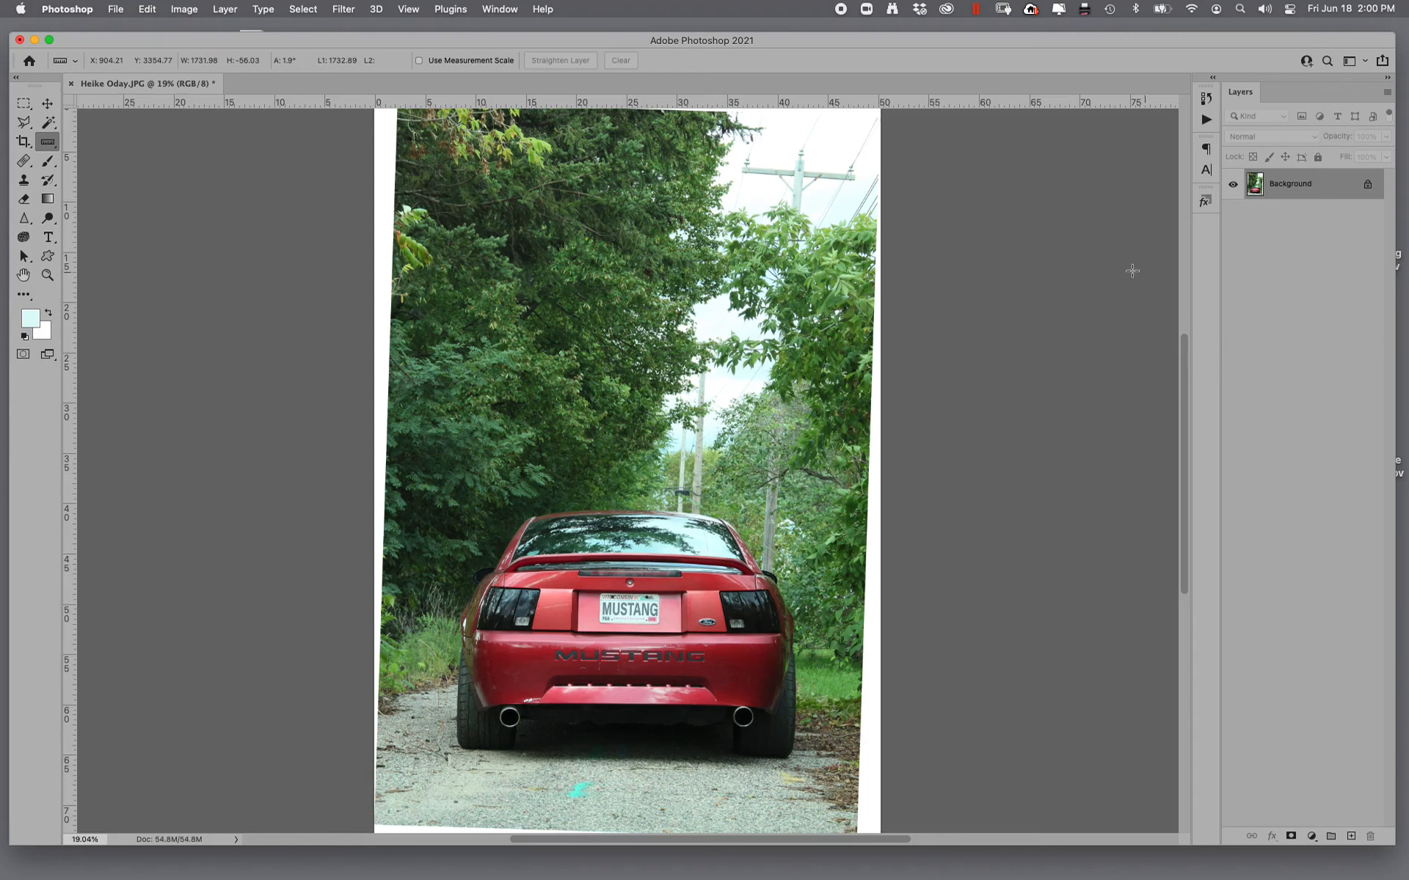
# - Convert the Background into a regular layer and scale it to about 109% to cover the white canvas edges
pyautogui.doubleClick(1313, 192)
pyautogui.click(505, 242)
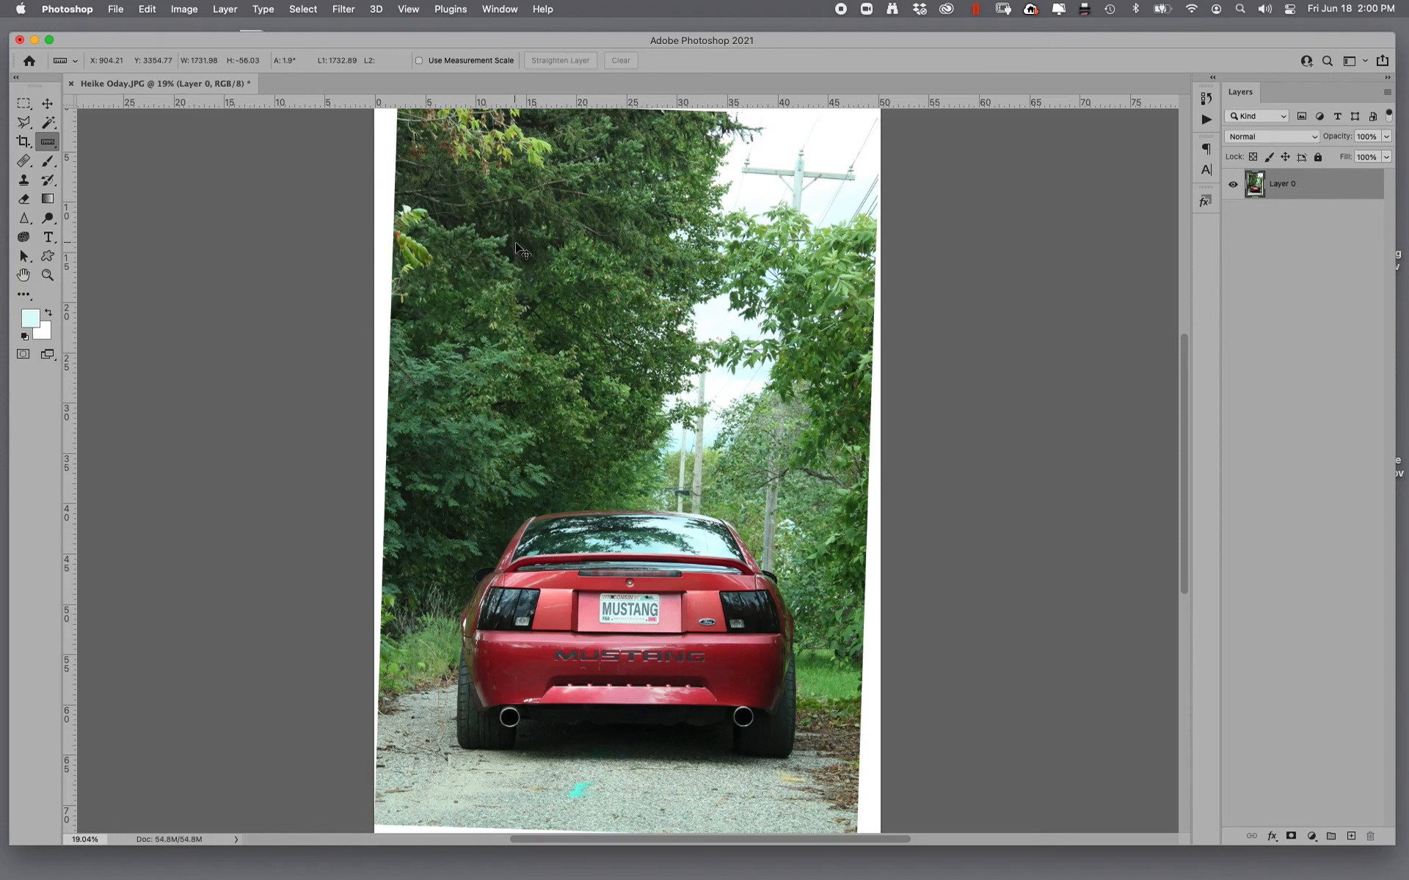
pyautogui.press('super+t')
pyautogui.press('super+minus')
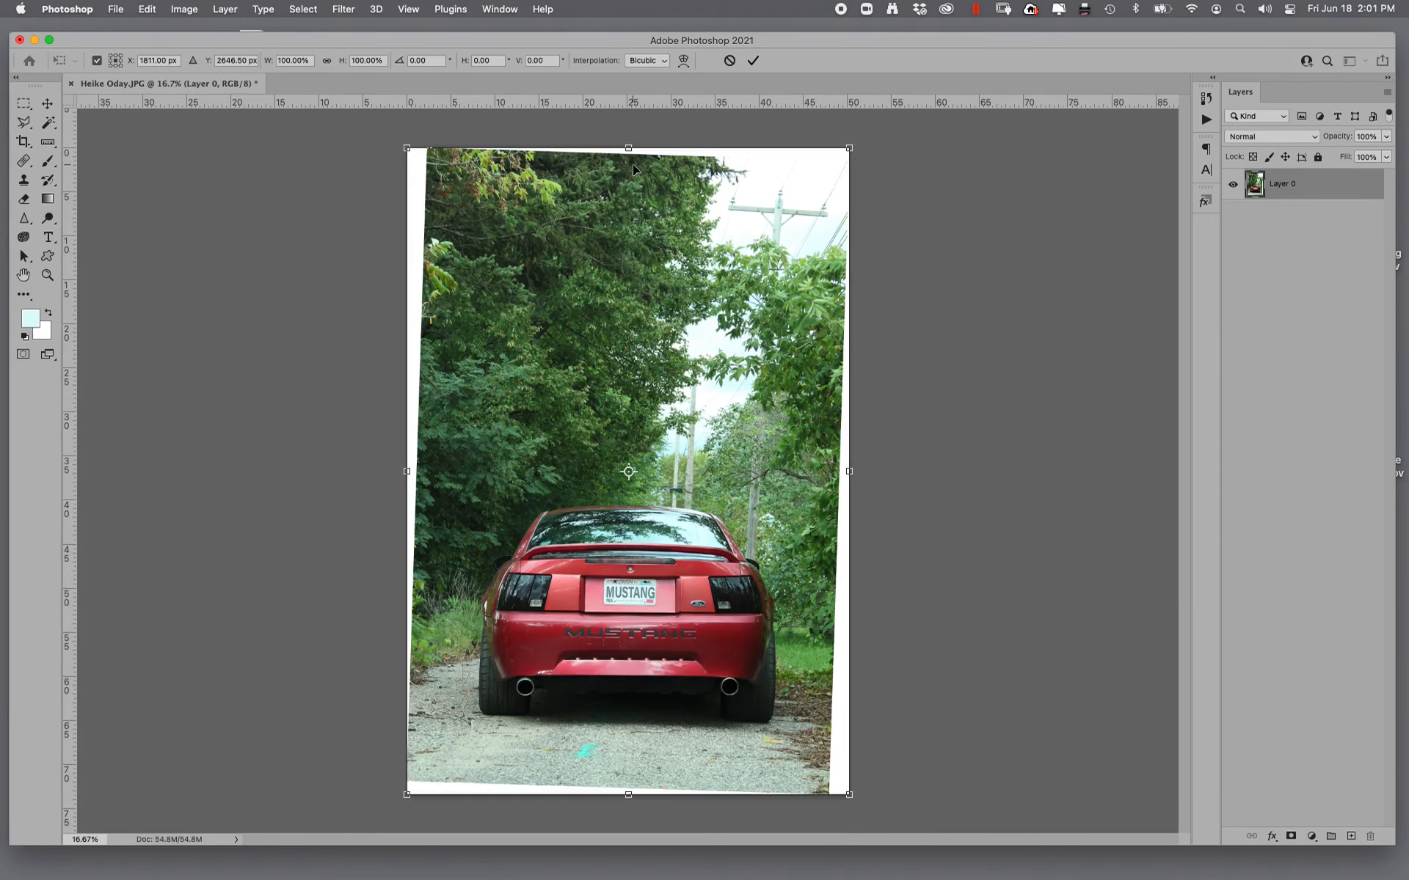
pyautogui.moveTo(406, 156); pyautogui.dragTo(383, 122)
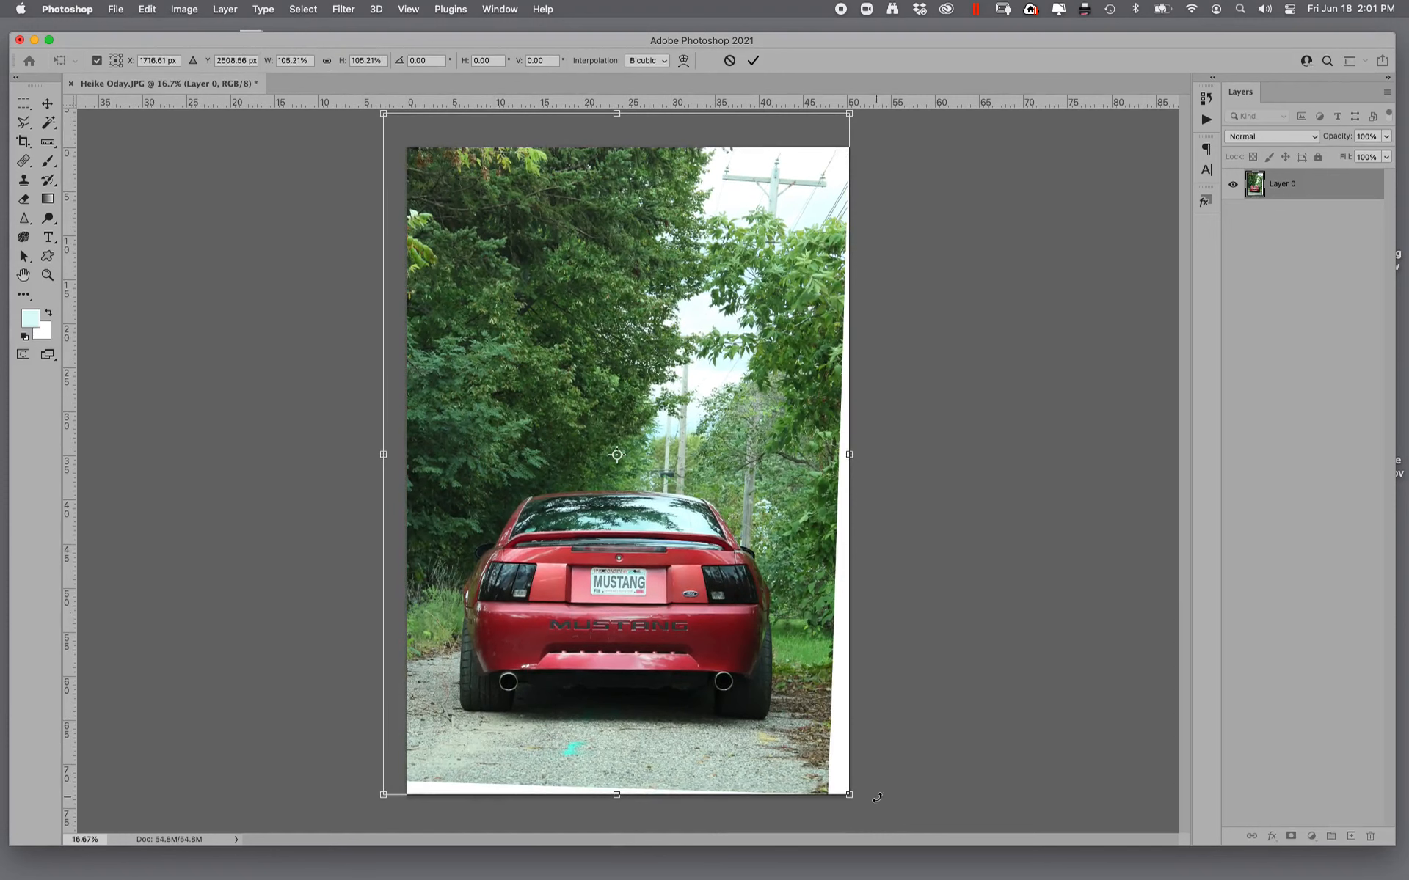
pyautogui.moveTo(877, 797); pyautogui.dragTo(905, 819)
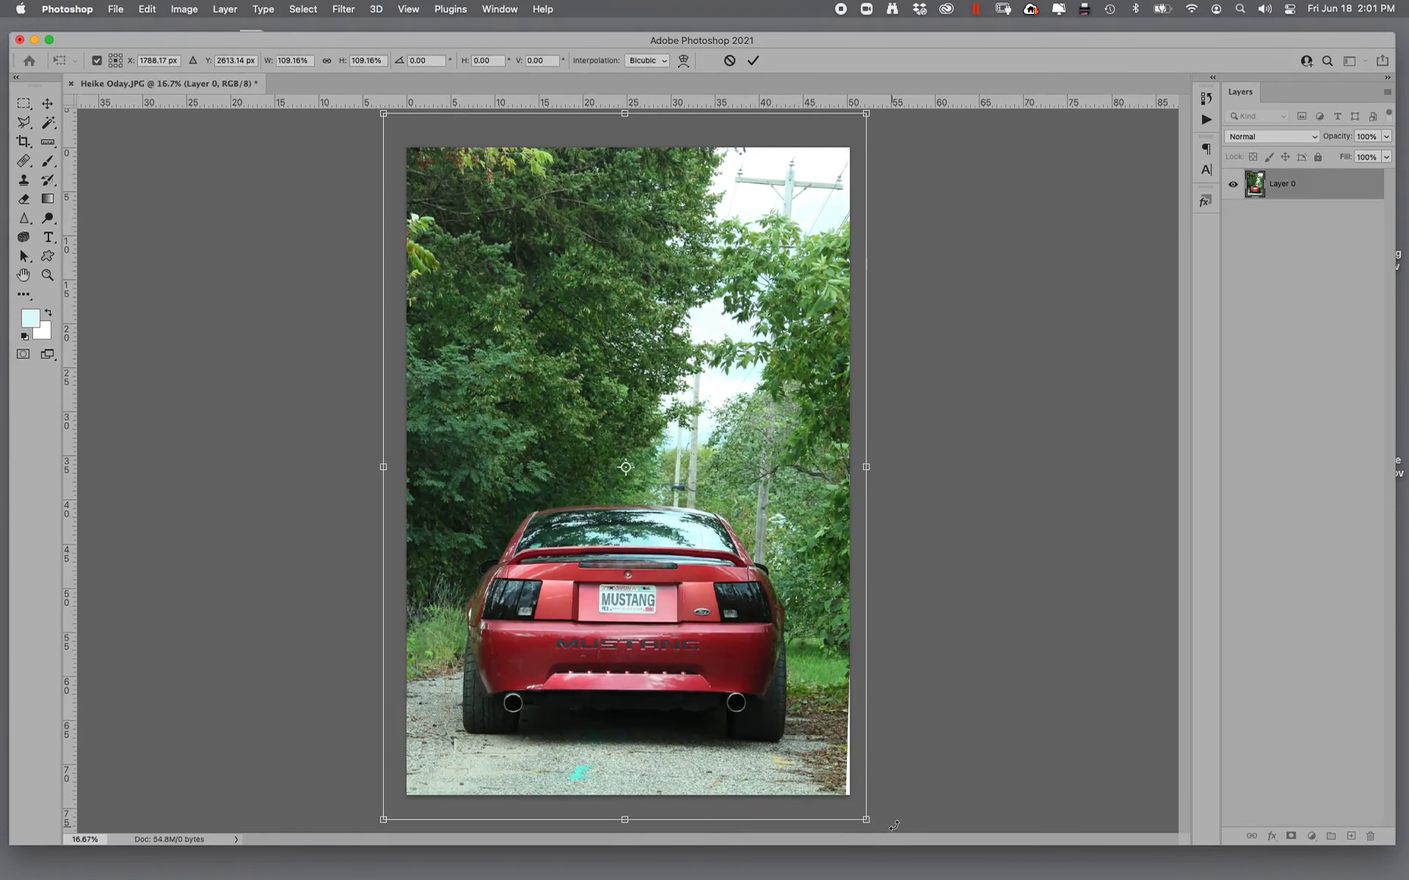
# - Rotate the layer to about -0.75°, enlarge it to about 122%, shift it slightly upward and apply the transform
pyautogui.moveTo(894, 826); pyautogui.dragTo(897, 825)
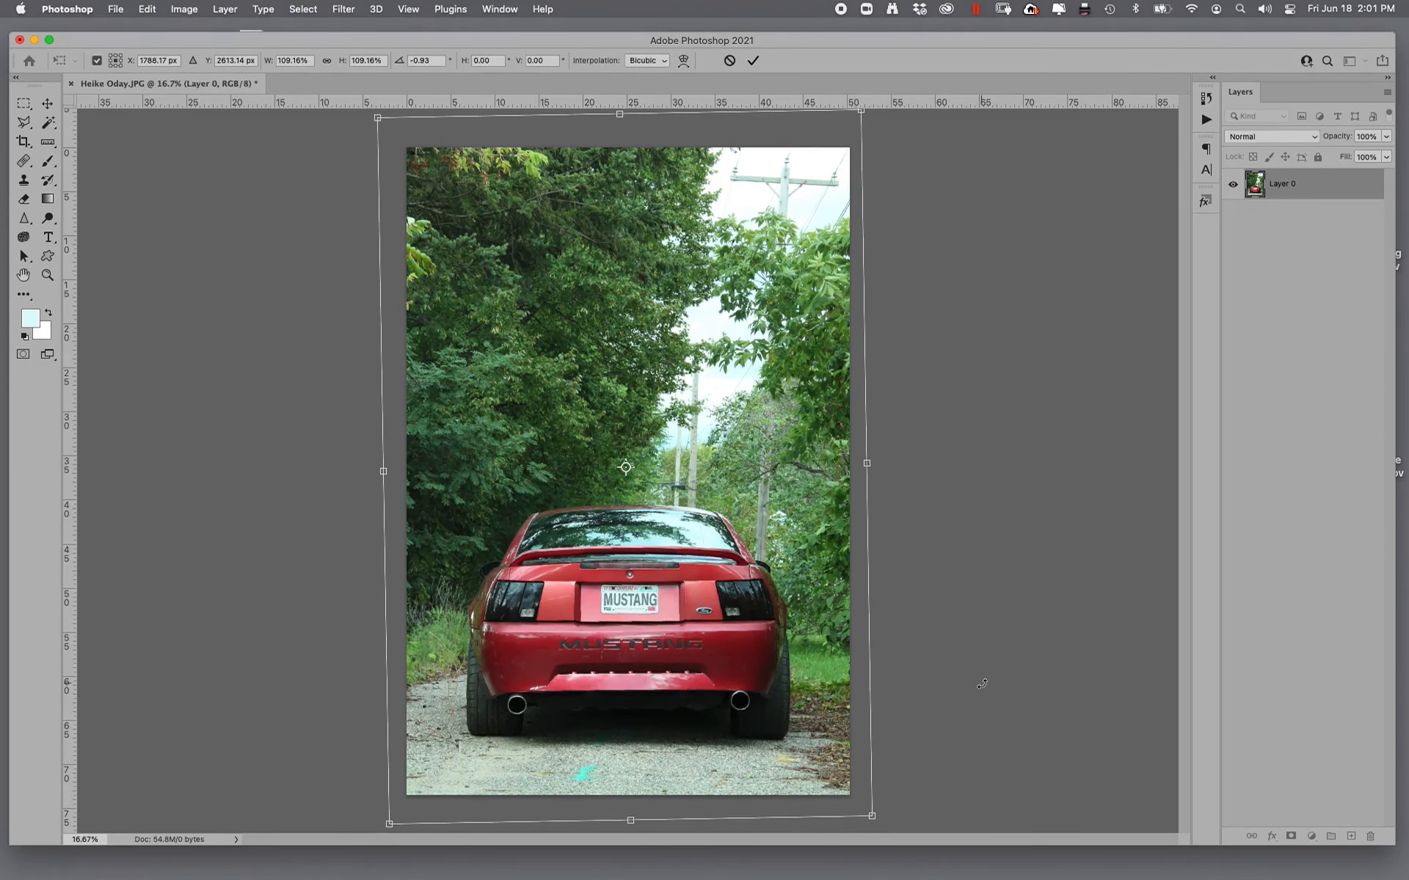
pyautogui.press('super+minus')
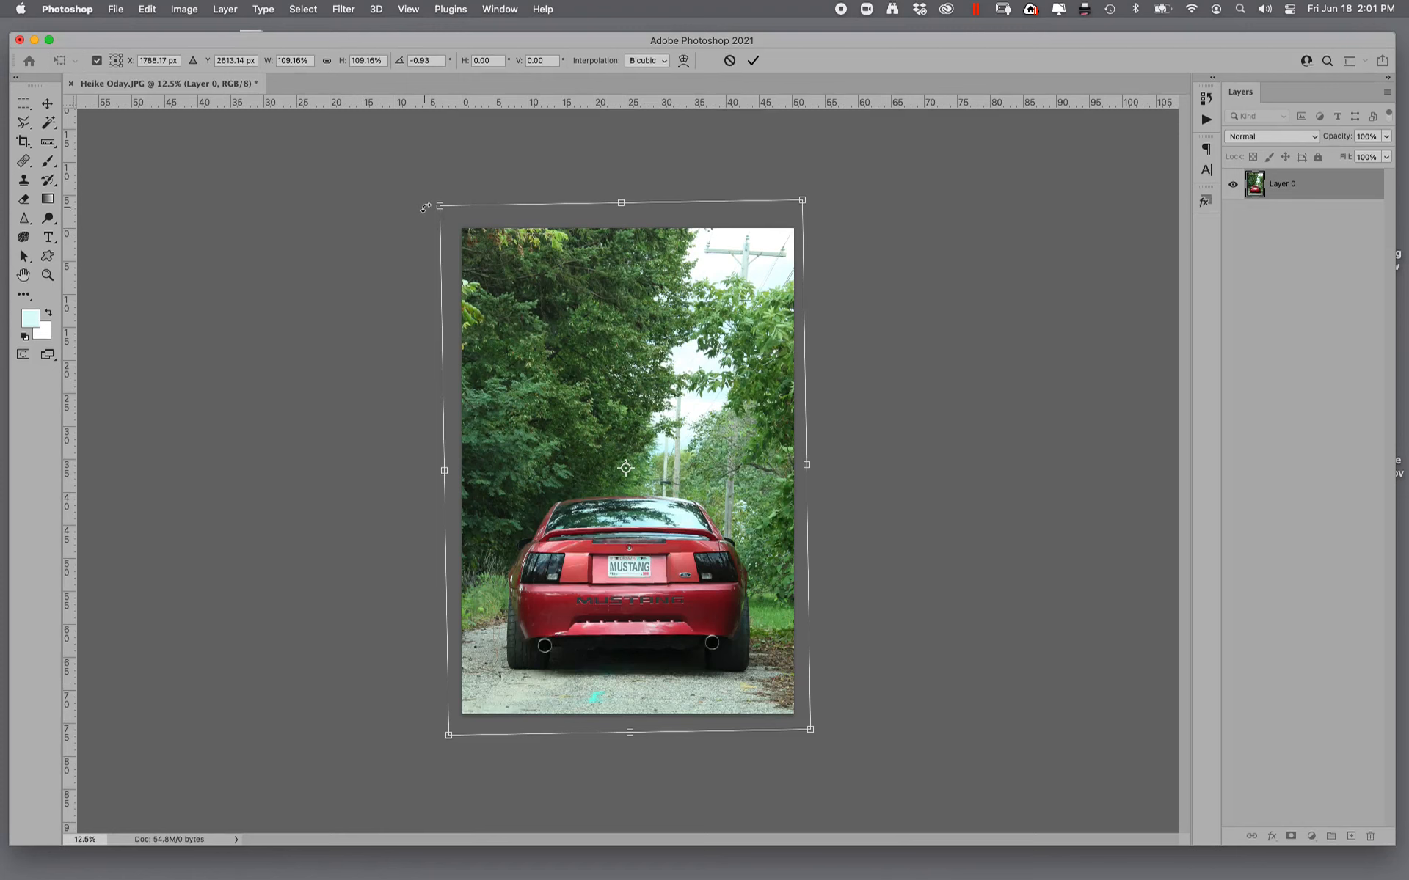
pyautogui.moveTo(443, 206); pyautogui.dragTo(421, 179)
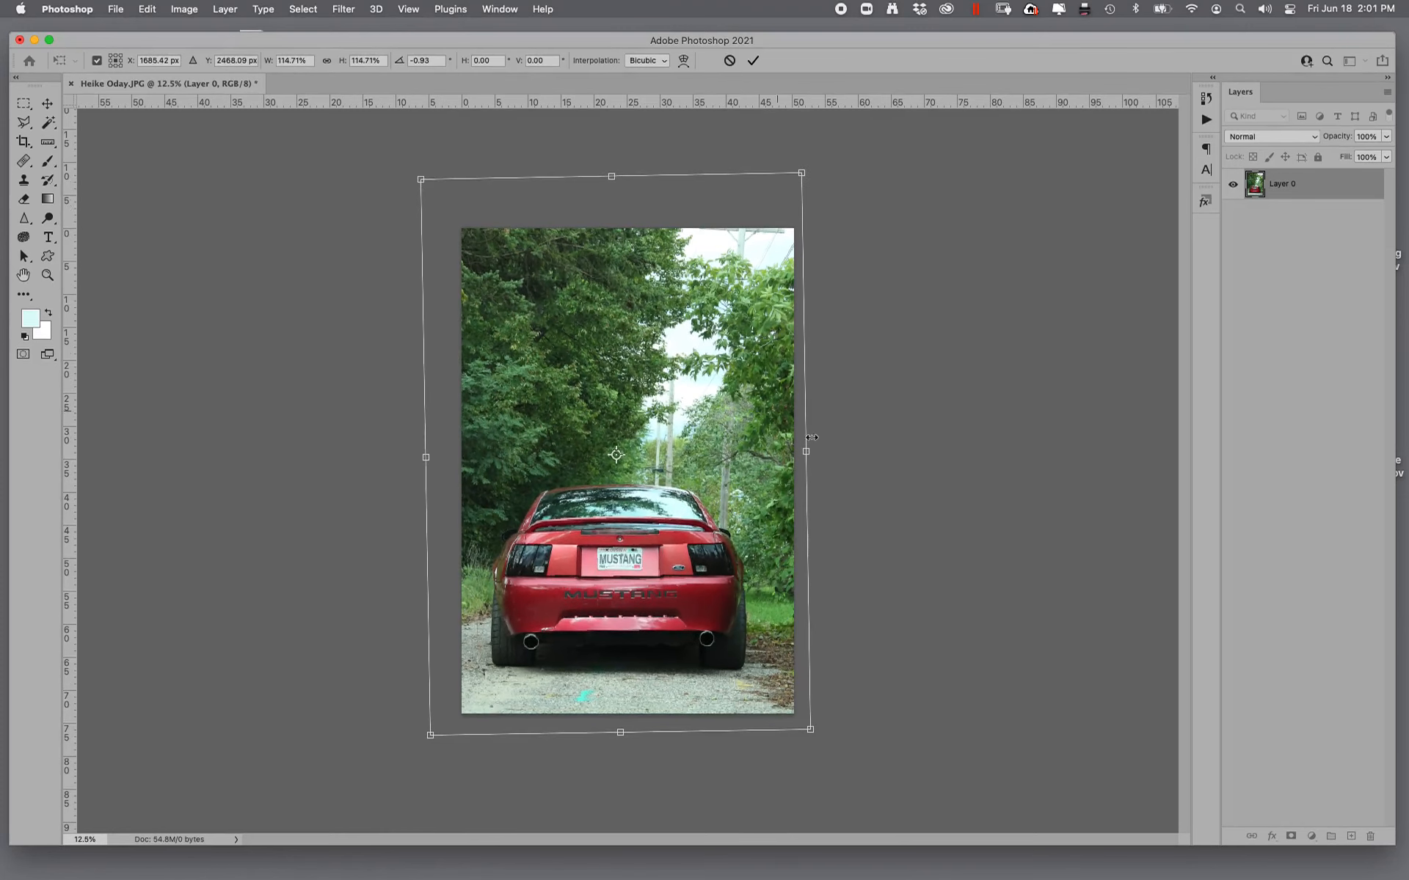
pyautogui.moveTo(801, 172); pyautogui.dragTo(822, 140)
pyautogui.moveTo(941, 144); pyautogui.dragTo(955, 134)
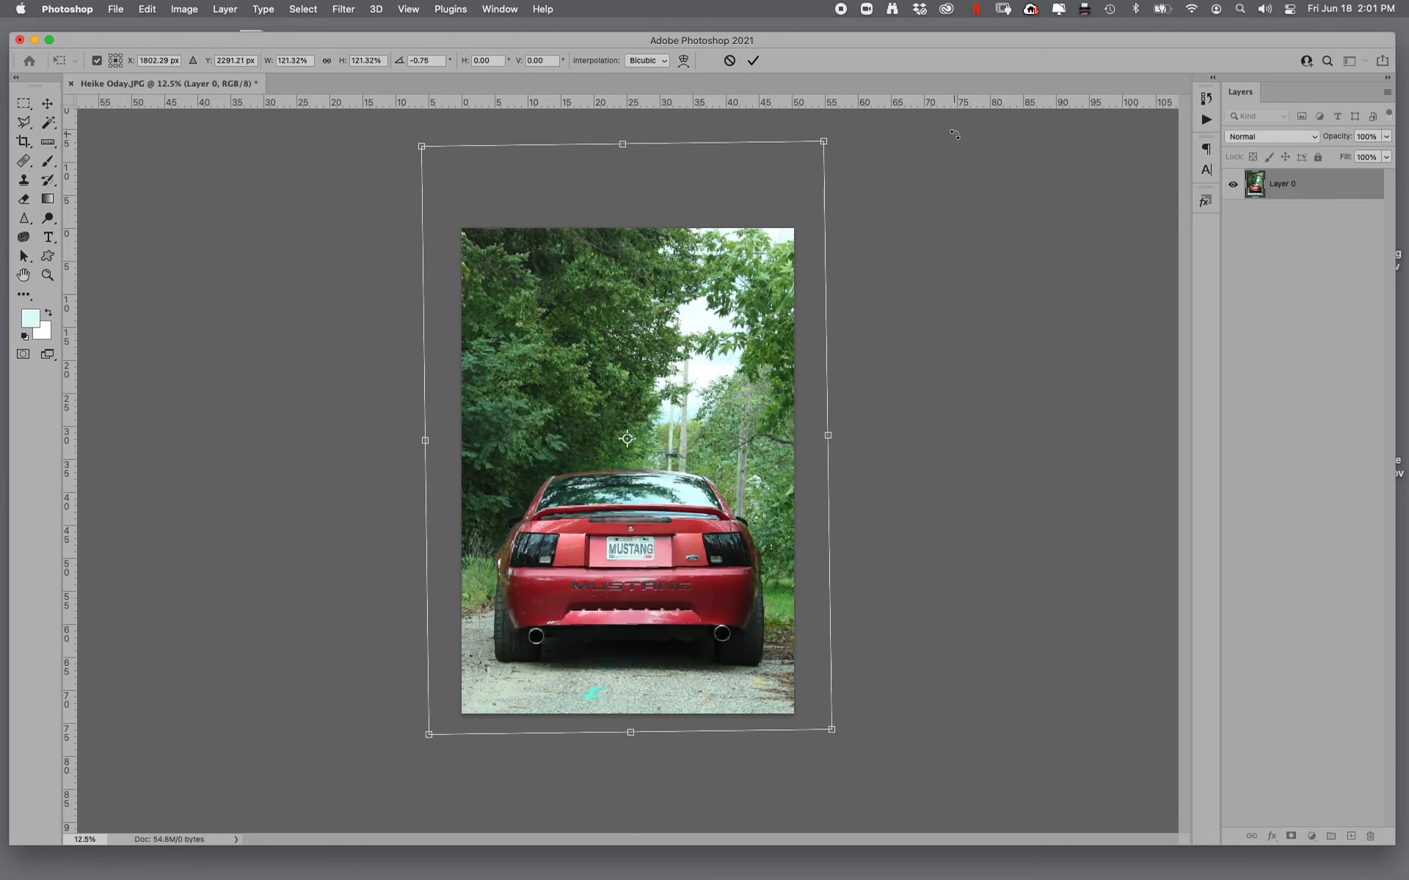
pyautogui.moveTo(655, 231)
pyautogui.mouseDown()
pyautogui.moveTo(662, 209)
pyautogui.moveTo(676, 221)
pyautogui.mouseUp()
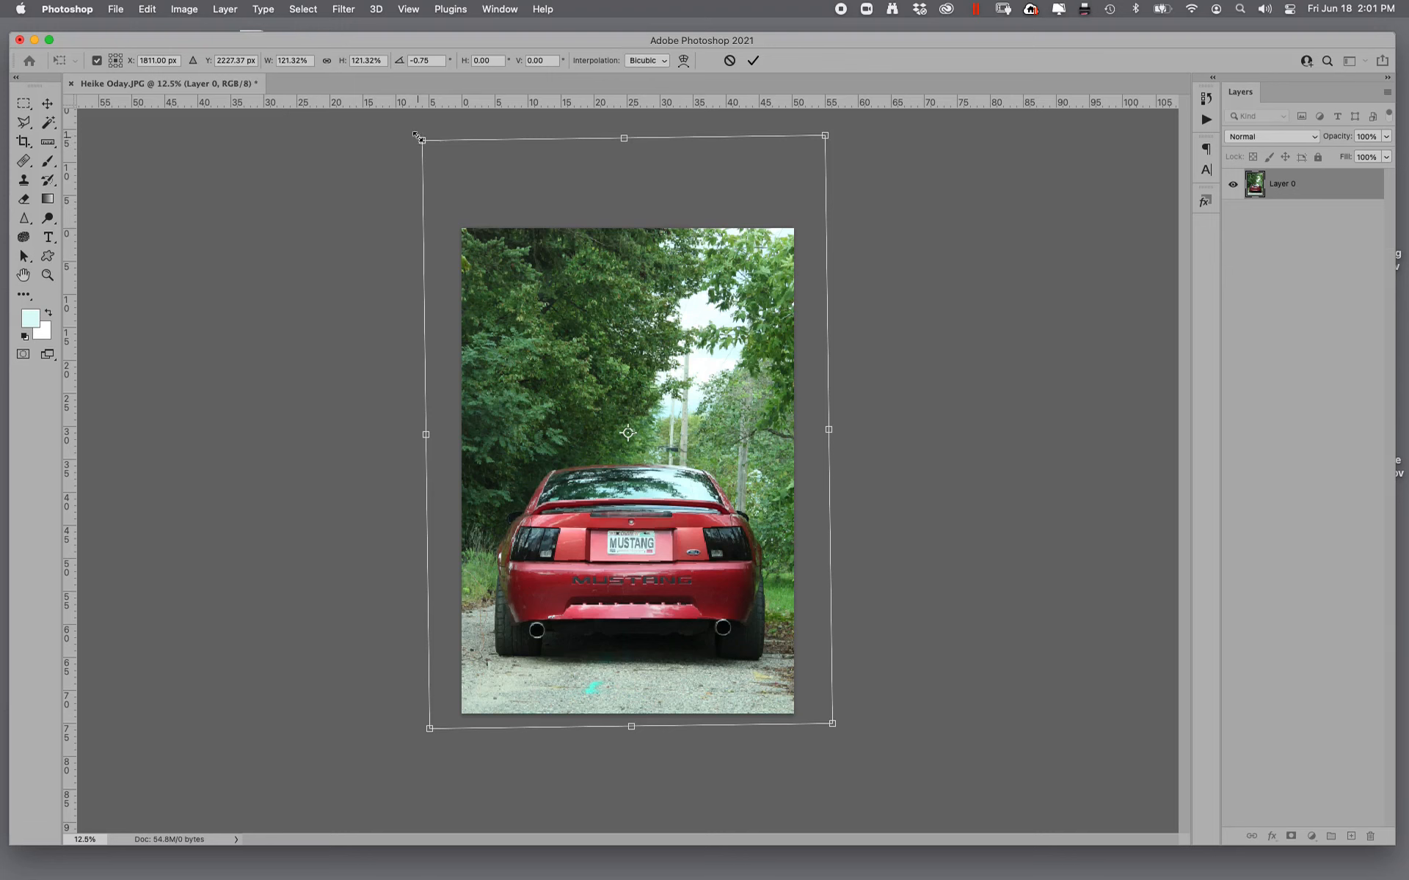
pyautogui.moveTo(416, 136); pyautogui.dragTo(413, 132)
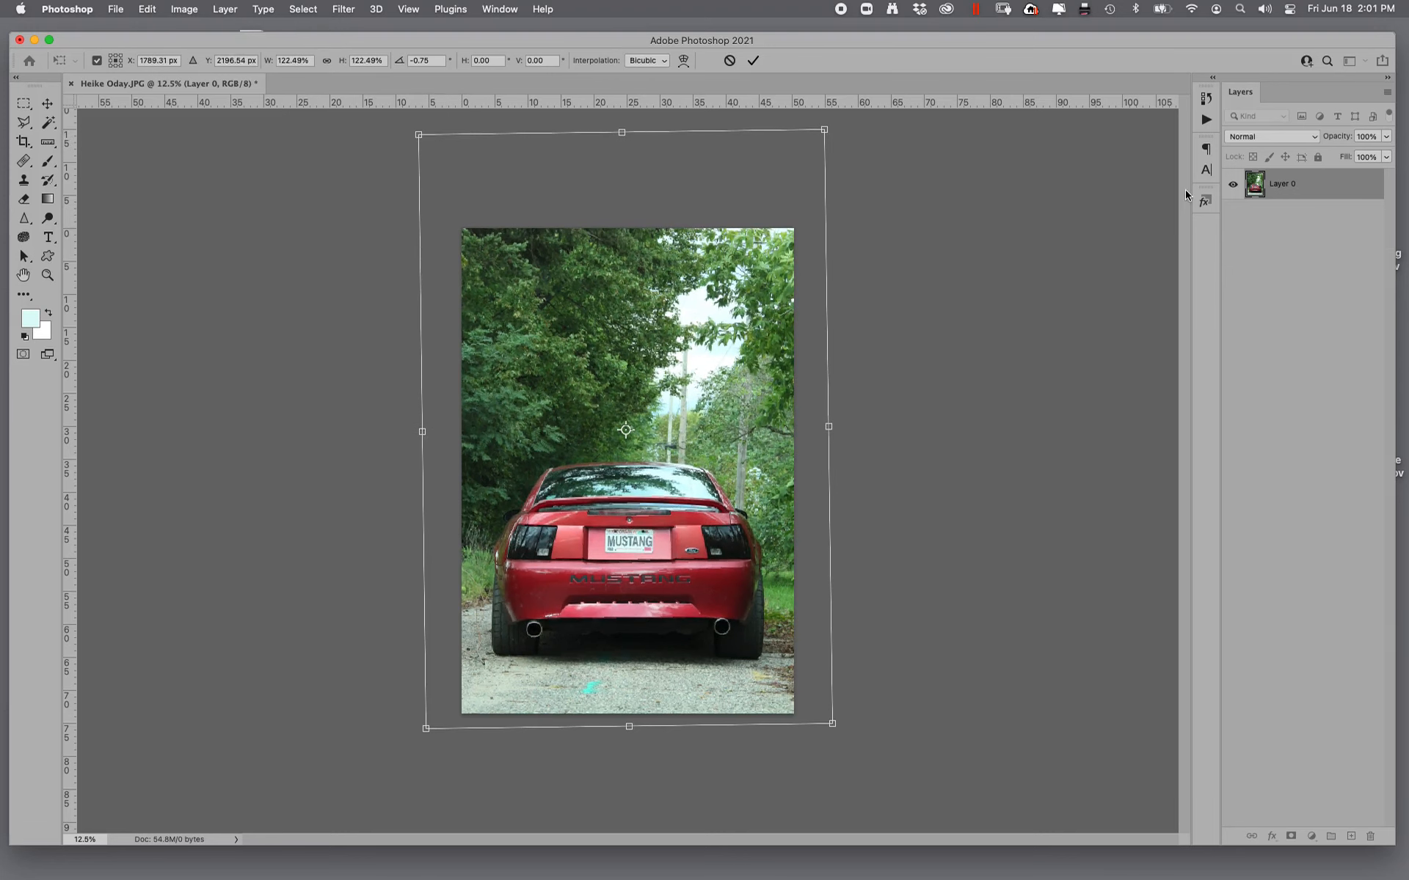
pyautogui.press('Return')
pyautogui.press('i')
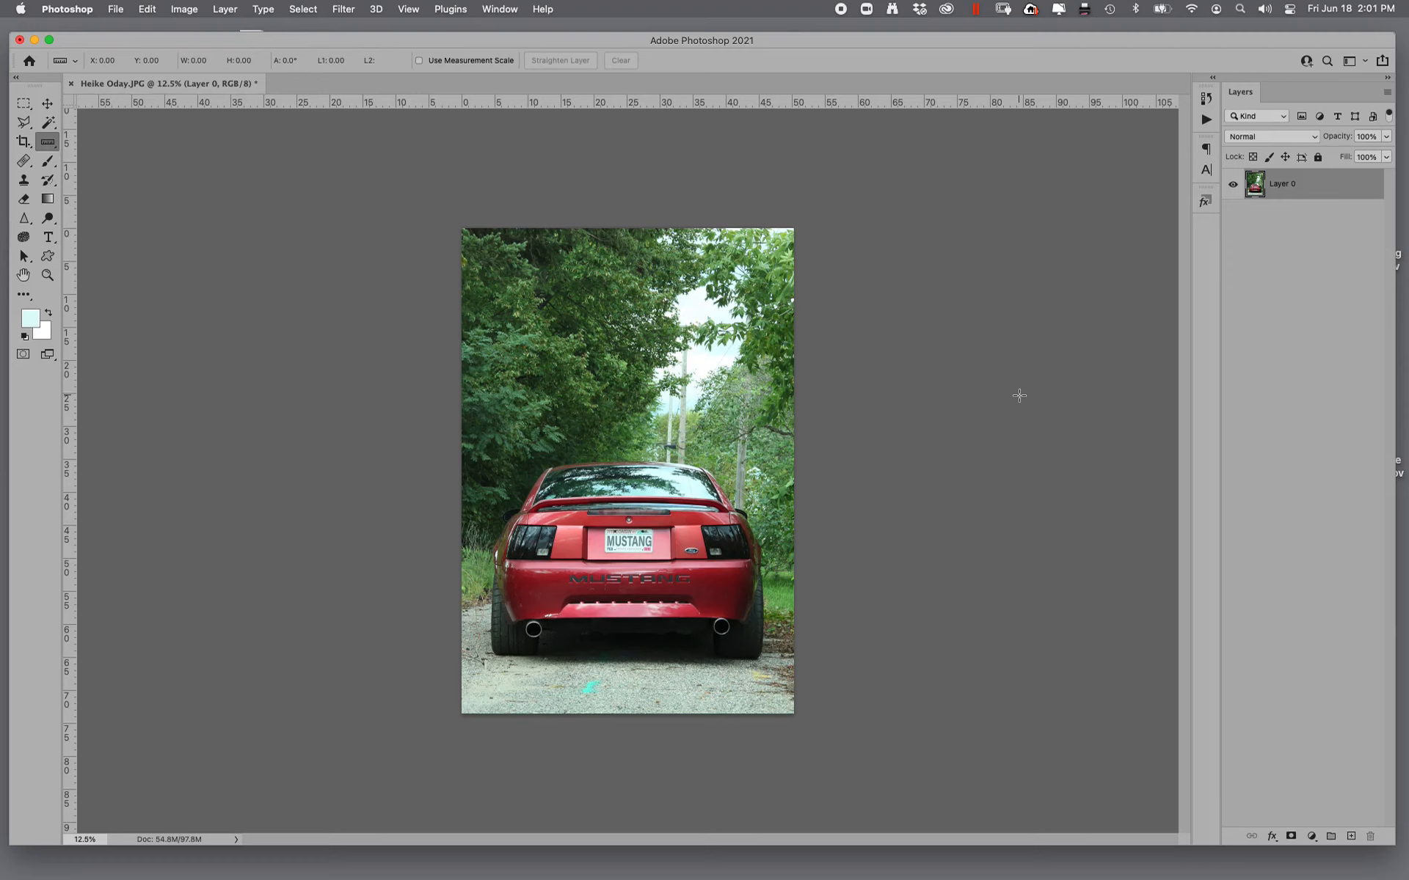
# - Open a Hue/Saturation adjustment for the Greens and widen the affected color range to 36°/66° through 231°/261°
pyautogui.press('super+u')
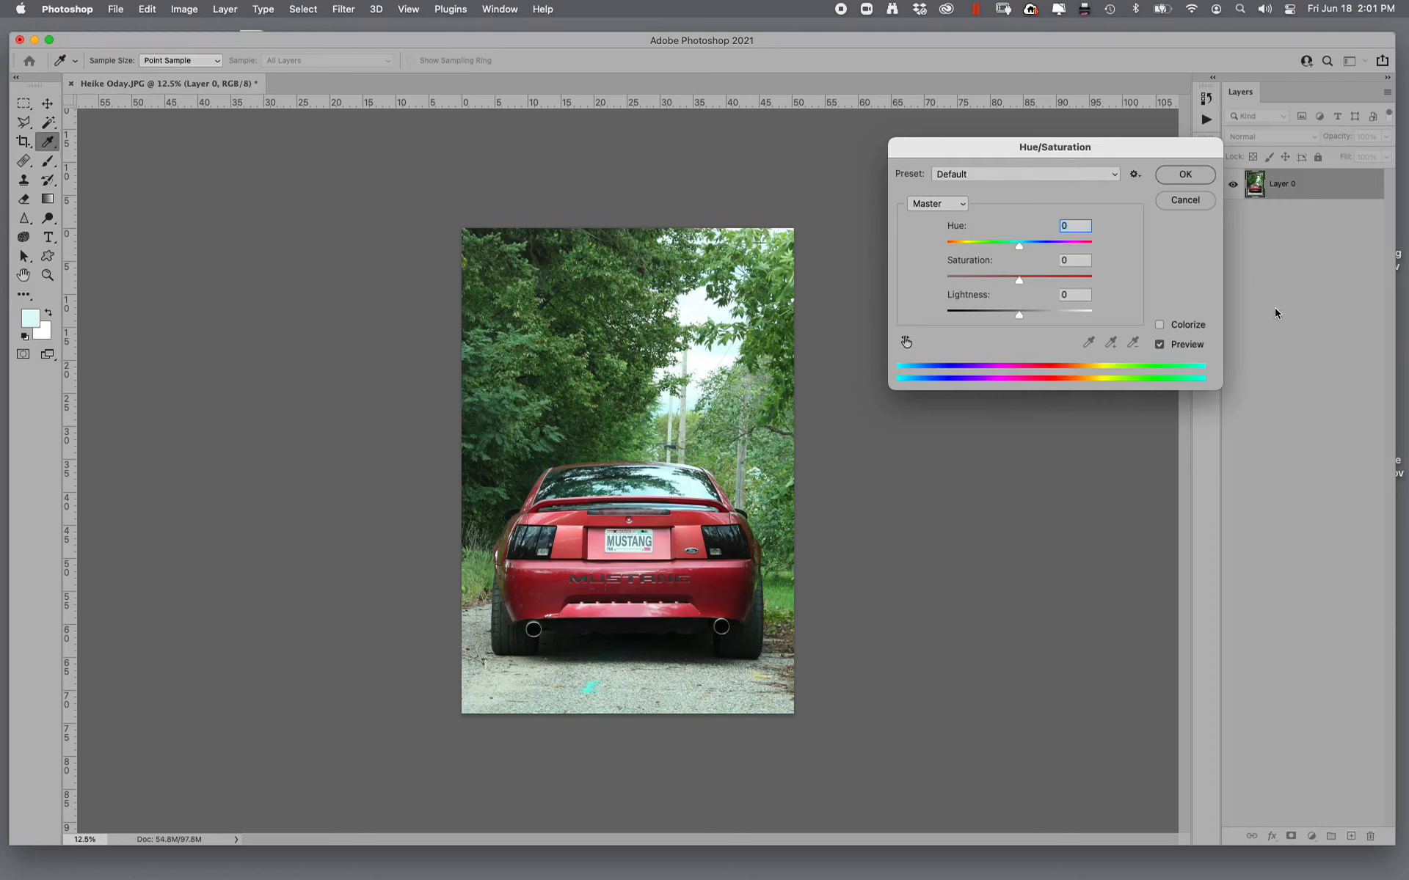
pyautogui.click(930, 206)
pyautogui.click(930, 247)
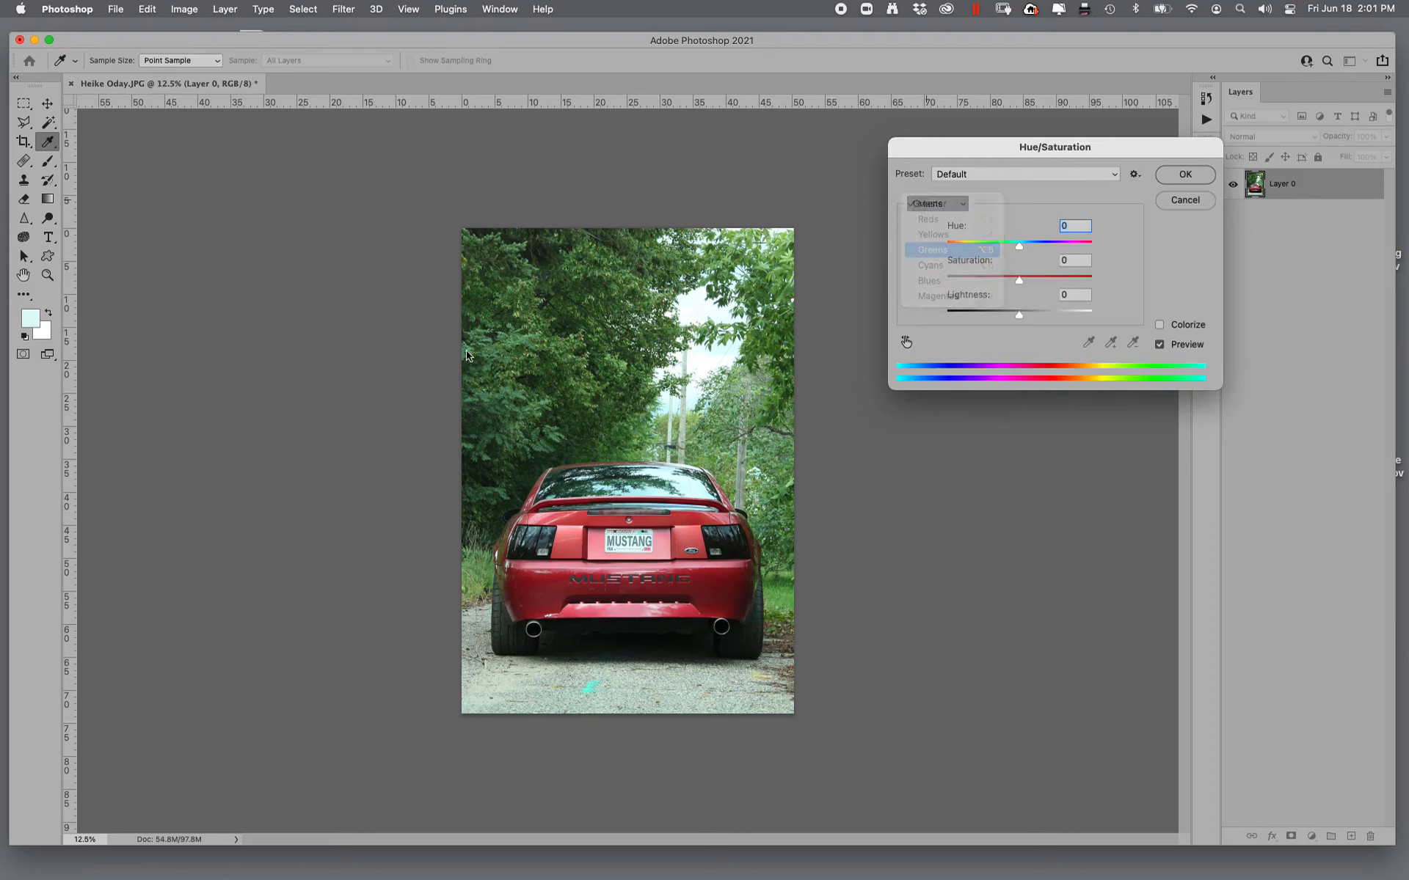
pyautogui.click(583, 363)
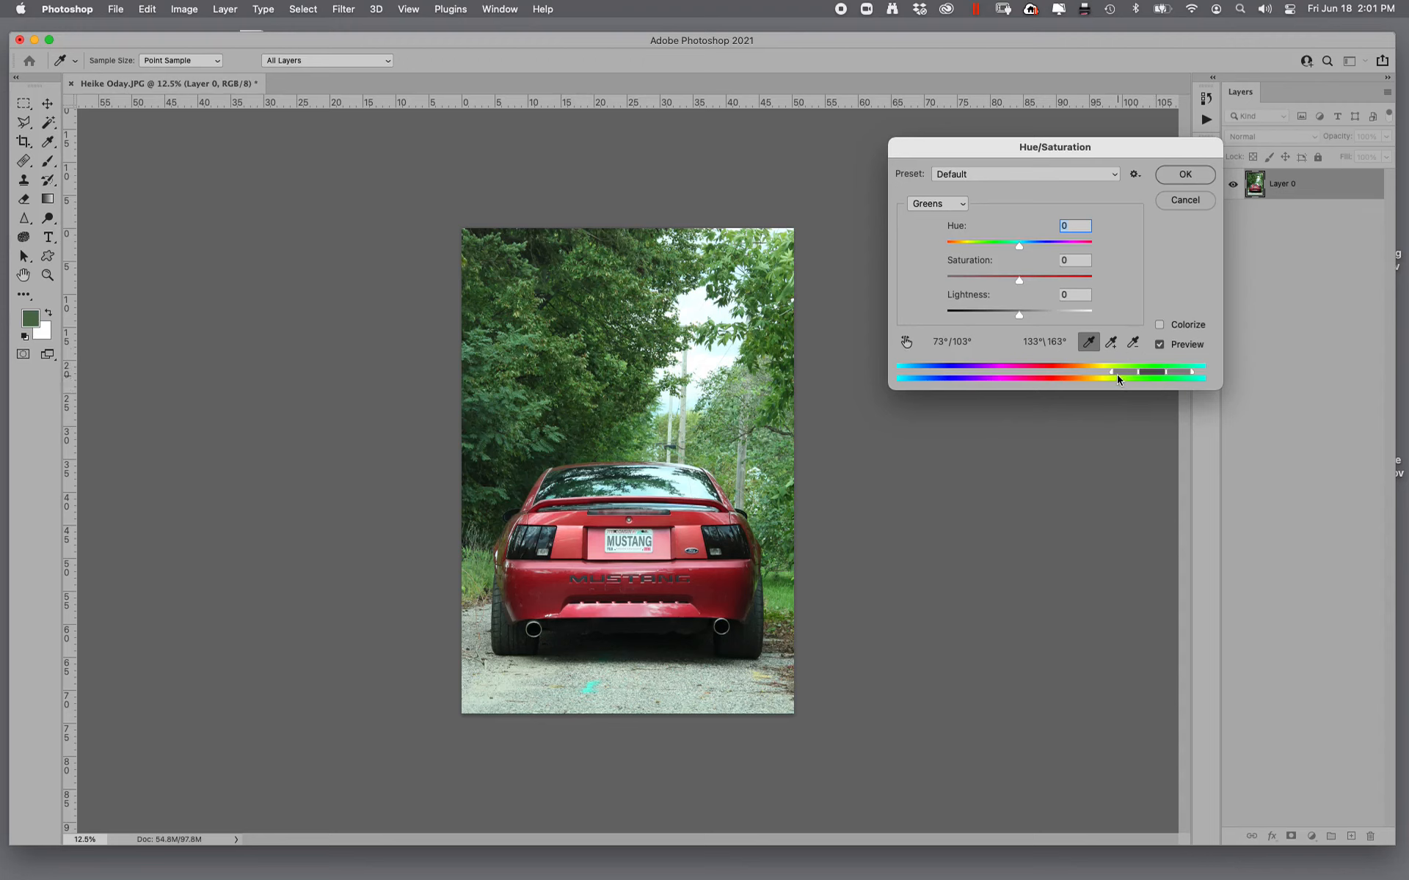
pyautogui.moveTo(1117, 374); pyautogui.dragTo(1084, 376)
pyautogui.moveTo(1176, 375); pyautogui.dragTo(1255, 377)
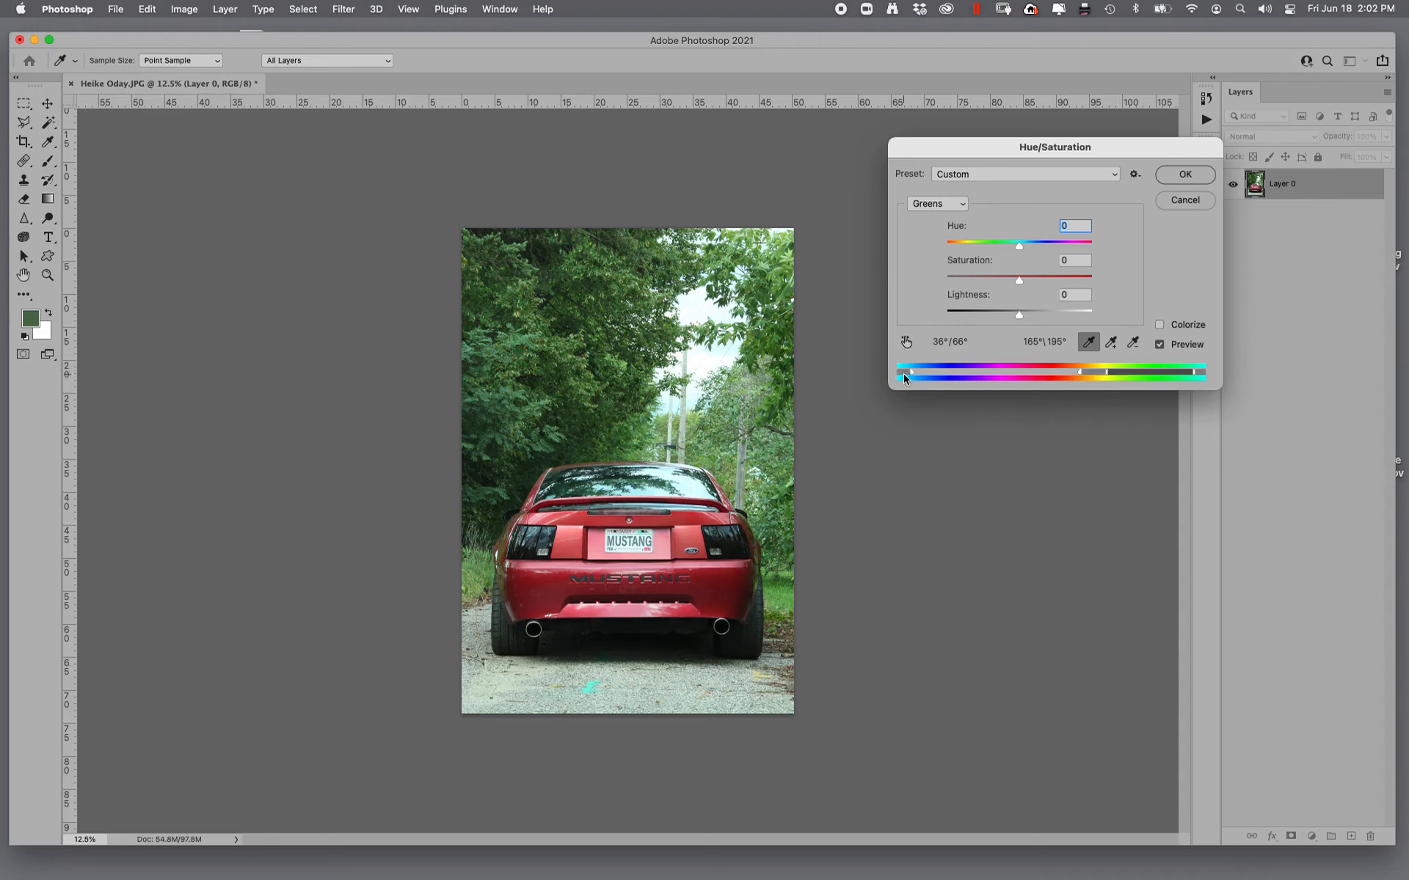
pyautogui.moveTo(905, 378); pyautogui.dragTo(969, 376)
# - Set the Greens' hue to 0, saturation to +21 and lightness to -8, compare before and after, and apply the adjustment
pyautogui.moveTo(1019, 245)
pyautogui.mouseDown()
pyautogui.moveTo(1100, 251)
pyautogui.moveTo(962, 249)
pyautogui.moveTo(929, 265)
pyautogui.moveTo(1017, 267)
pyautogui.mouseUp()
pyautogui.write('0')
pyautogui.moveTo(1019, 284); pyautogui.dragTo(1014, 318)
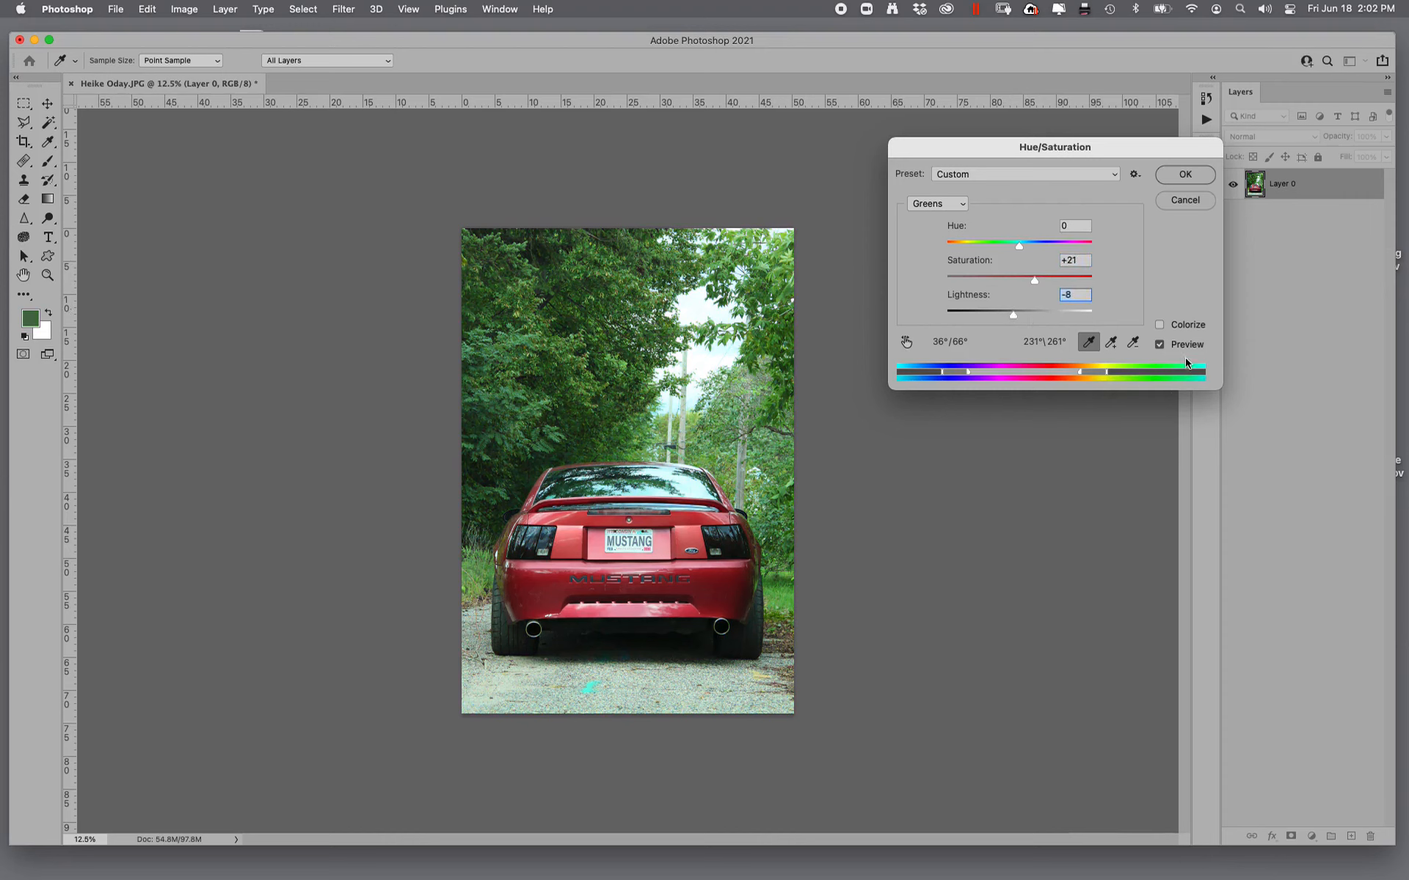
pyautogui.click(1160, 345)
pyautogui.click(1159, 345)
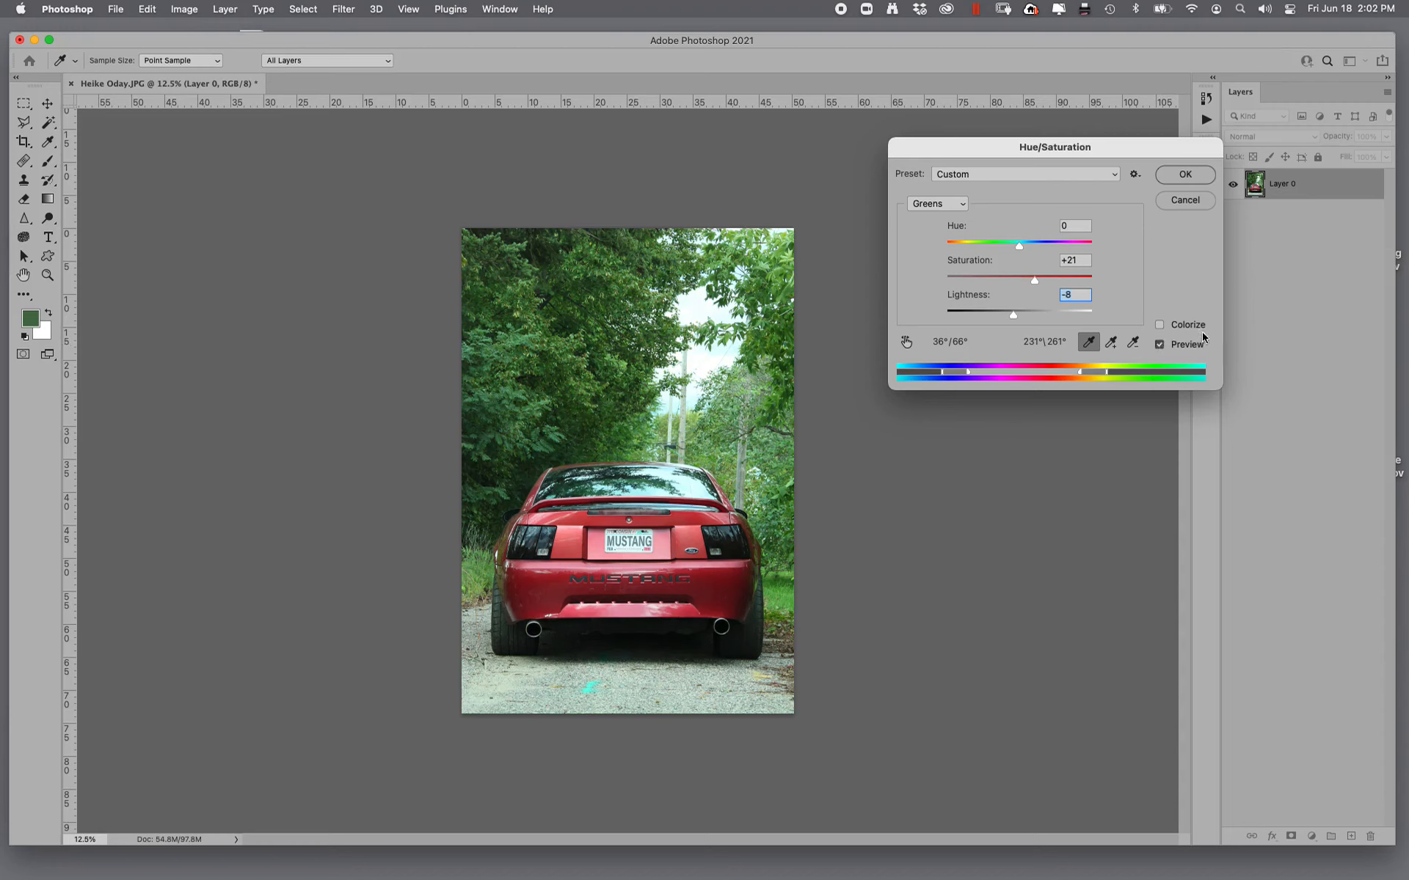
pyautogui.click(1200, 174)
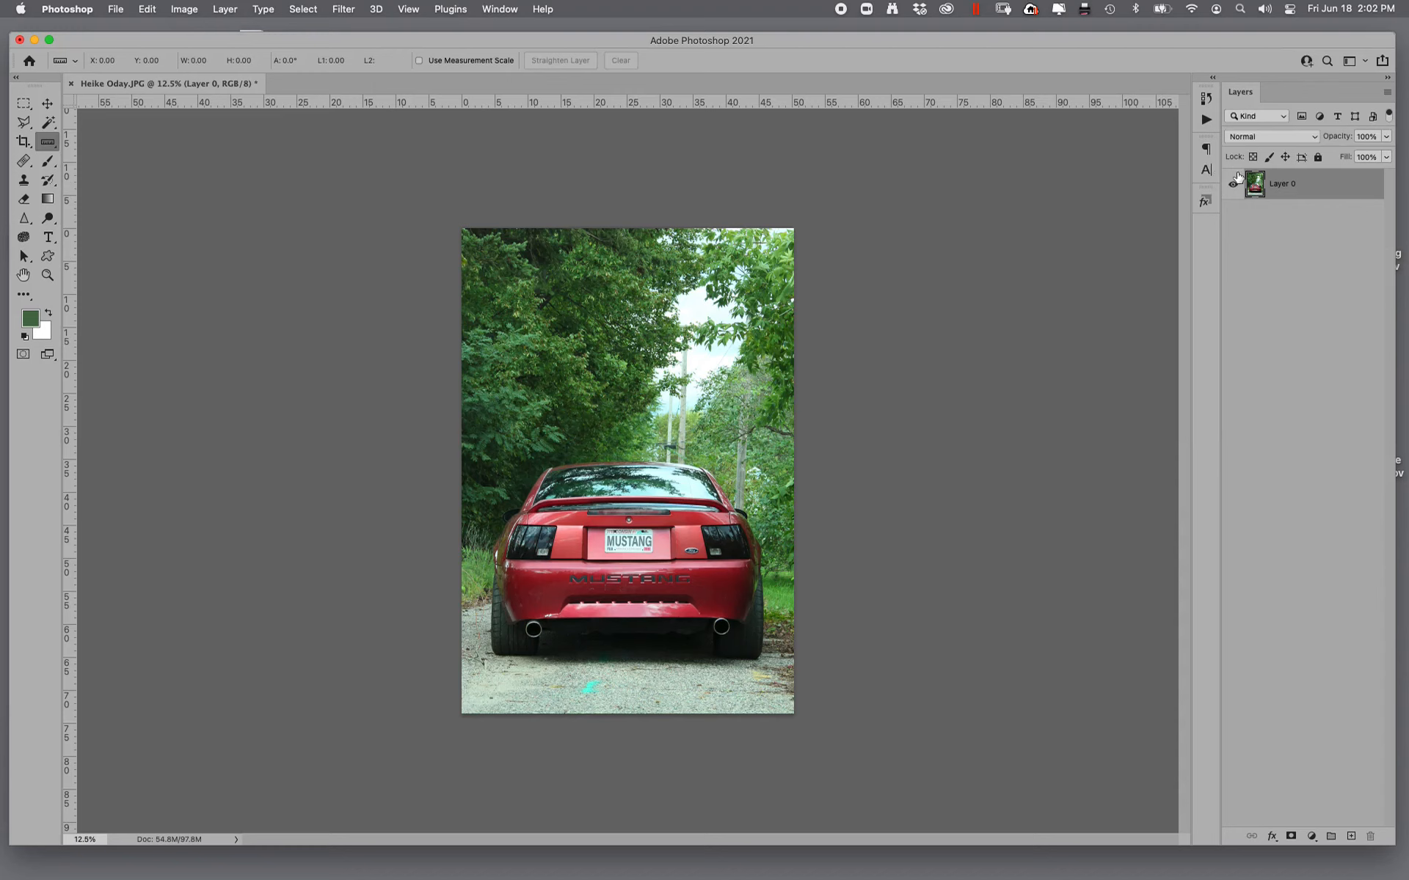
# - Reset the foreground and background colors to default and raise the whole photo's saturation with a Master Hue/Saturation adjustment
pyautogui.click(24, 337)
pyautogui.press('super+u')
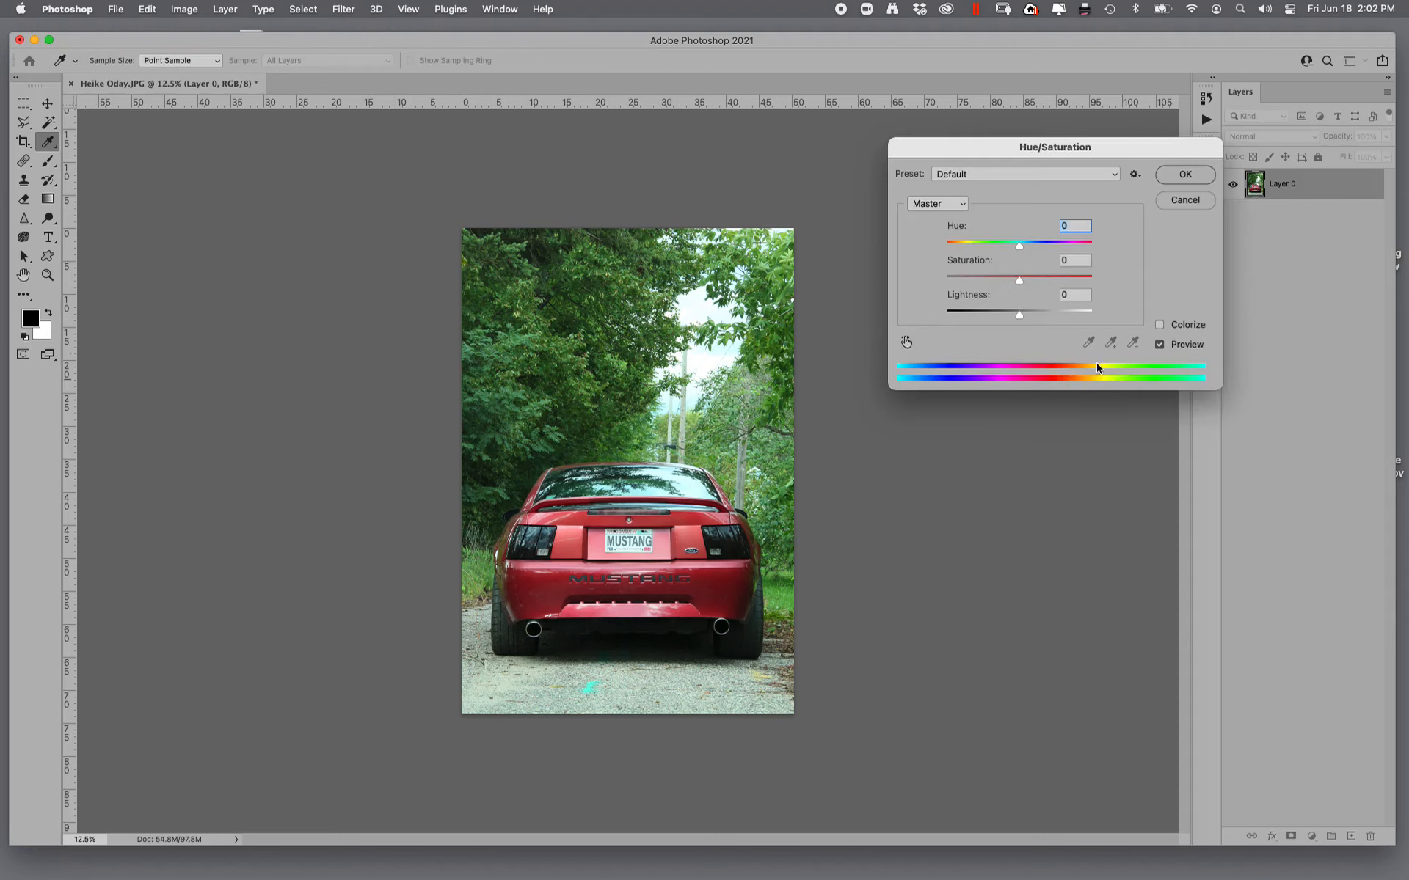
pyautogui.moveTo(1022, 285); pyautogui.dragTo(1036, 284)
pyautogui.click(1185, 174)
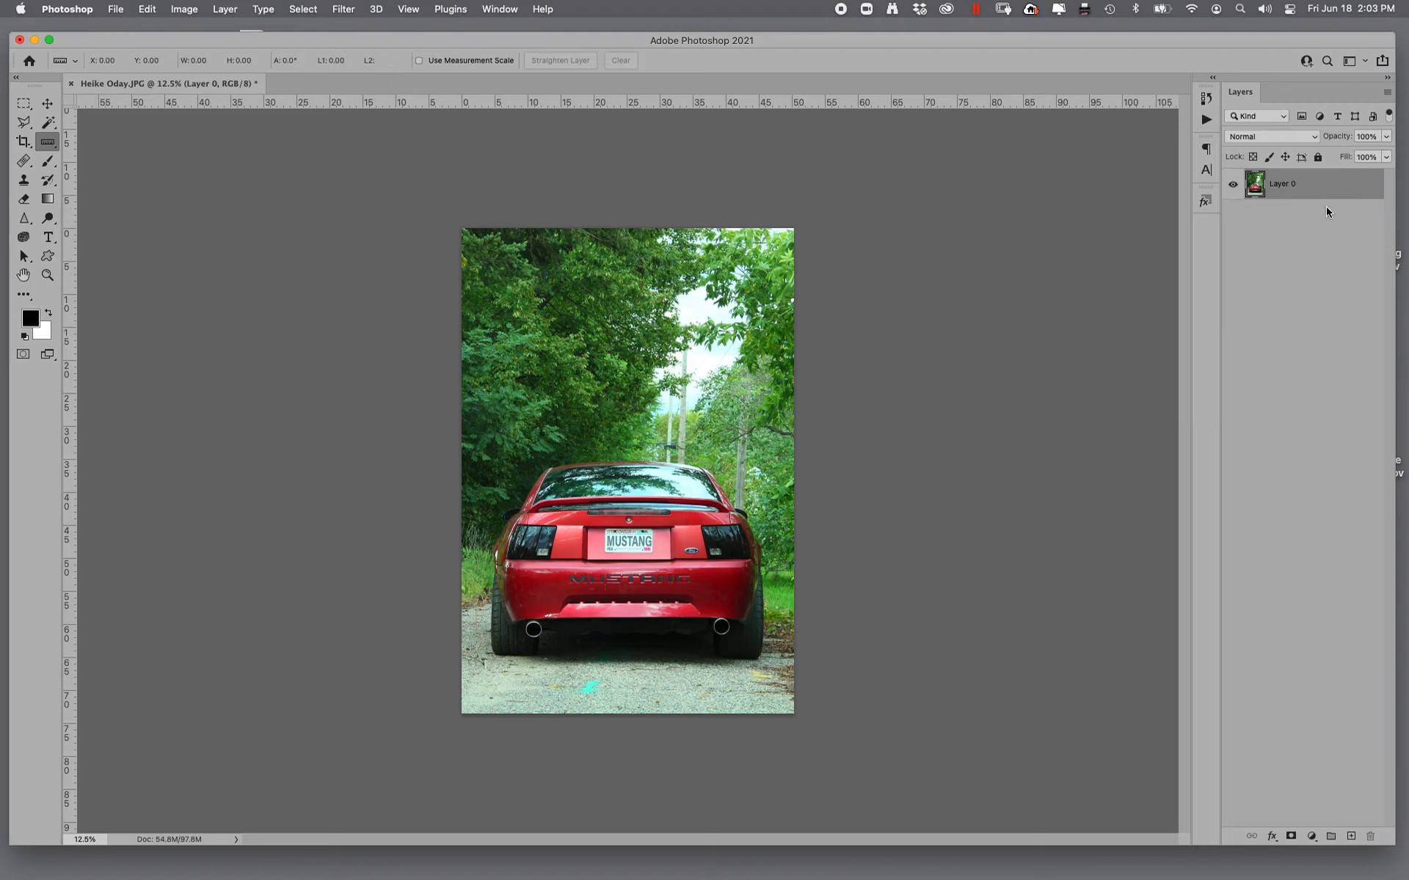
# - Remove the turquoise paint mark from the gravel behind the car using the Healing Brush at size 70
pyautogui.click(48, 275)
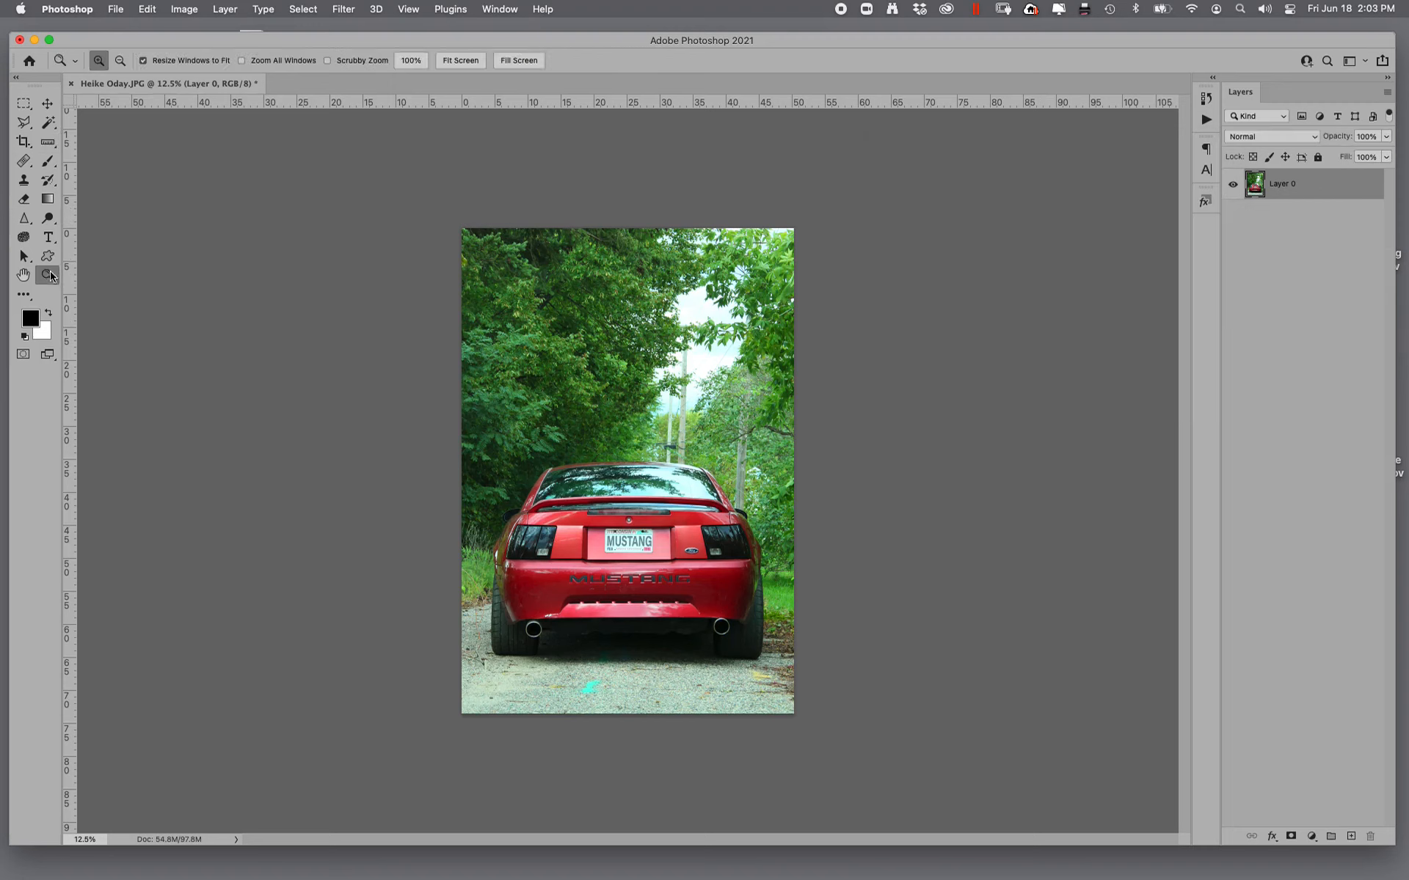
pyautogui.moveTo(538, 649); pyautogui.dragTo(674, 710)
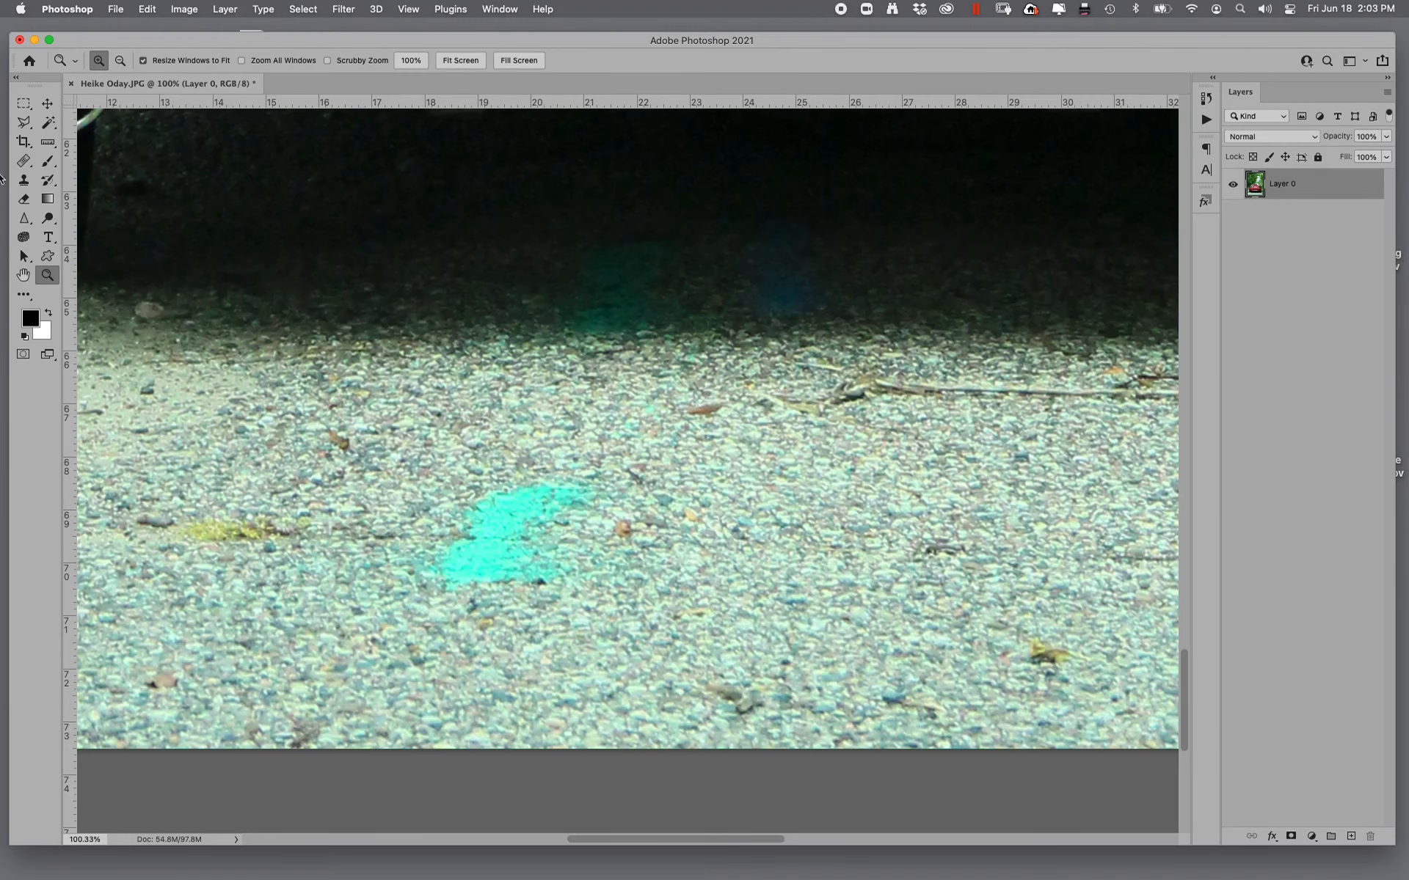
pyautogui.click(23, 161)
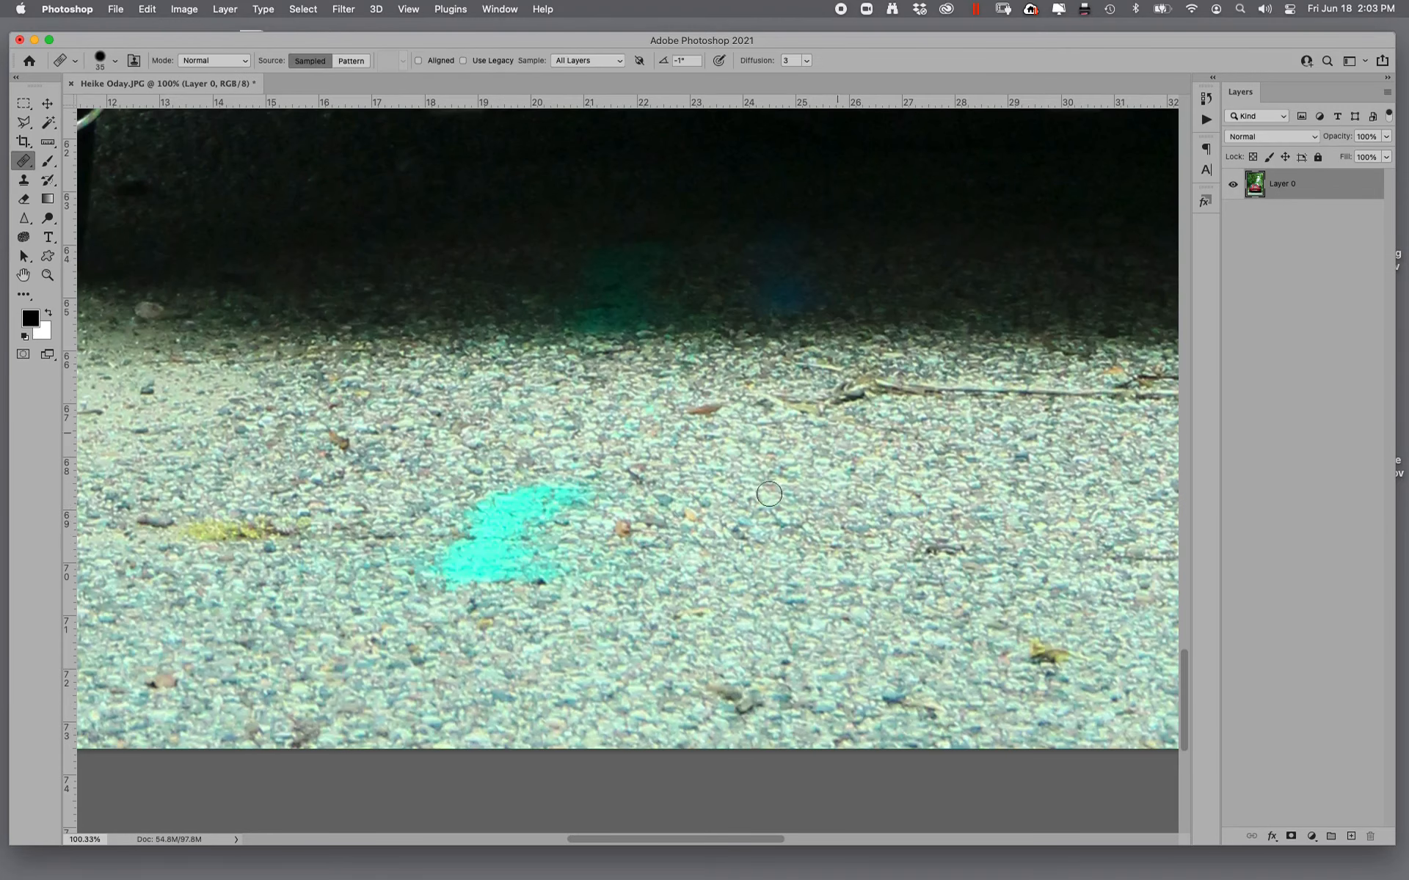
pyautogui.press(']')
pyautogui.press(']')
pyautogui.moveTo(565, 550)
pyautogui.mouseDown()
pyautogui.moveTo(559, 501)
pyautogui.moveTo(578, 500)
pyautogui.moveTo(473, 510)
pyautogui.moveTo(414, 556)
pyautogui.moveTo(494, 587)
pyautogui.moveTo(619, 528)
pyautogui.moveTo(532, 523)
pyautogui.moveTo(458, 567)
pyautogui.moveTo(454, 511)
pyautogui.mouseUp()
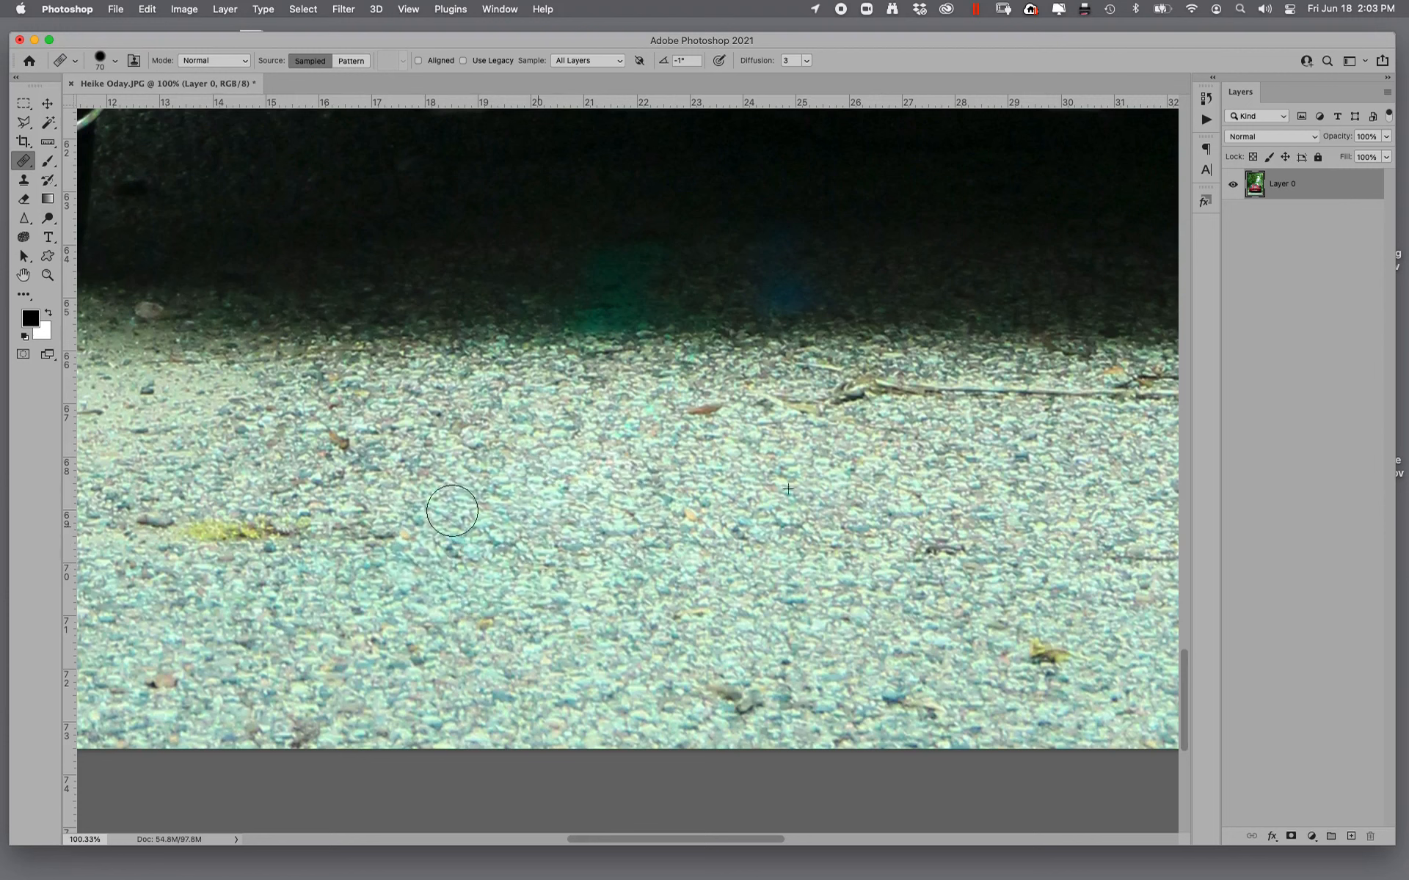
# - Heal away the yellow patch, leaves and dark debris on the gravel around the former turquoise mark
pyautogui.keyDown('alt'); pyautogui.click(437, 544); pyautogui.keyUp('alt')
pyautogui.moveTo(233, 539)
pyautogui.mouseDown()
pyautogui.moveTo(183, 534)
pyautogui.moveTo(300, 540)
pyautogui.mouseUp()
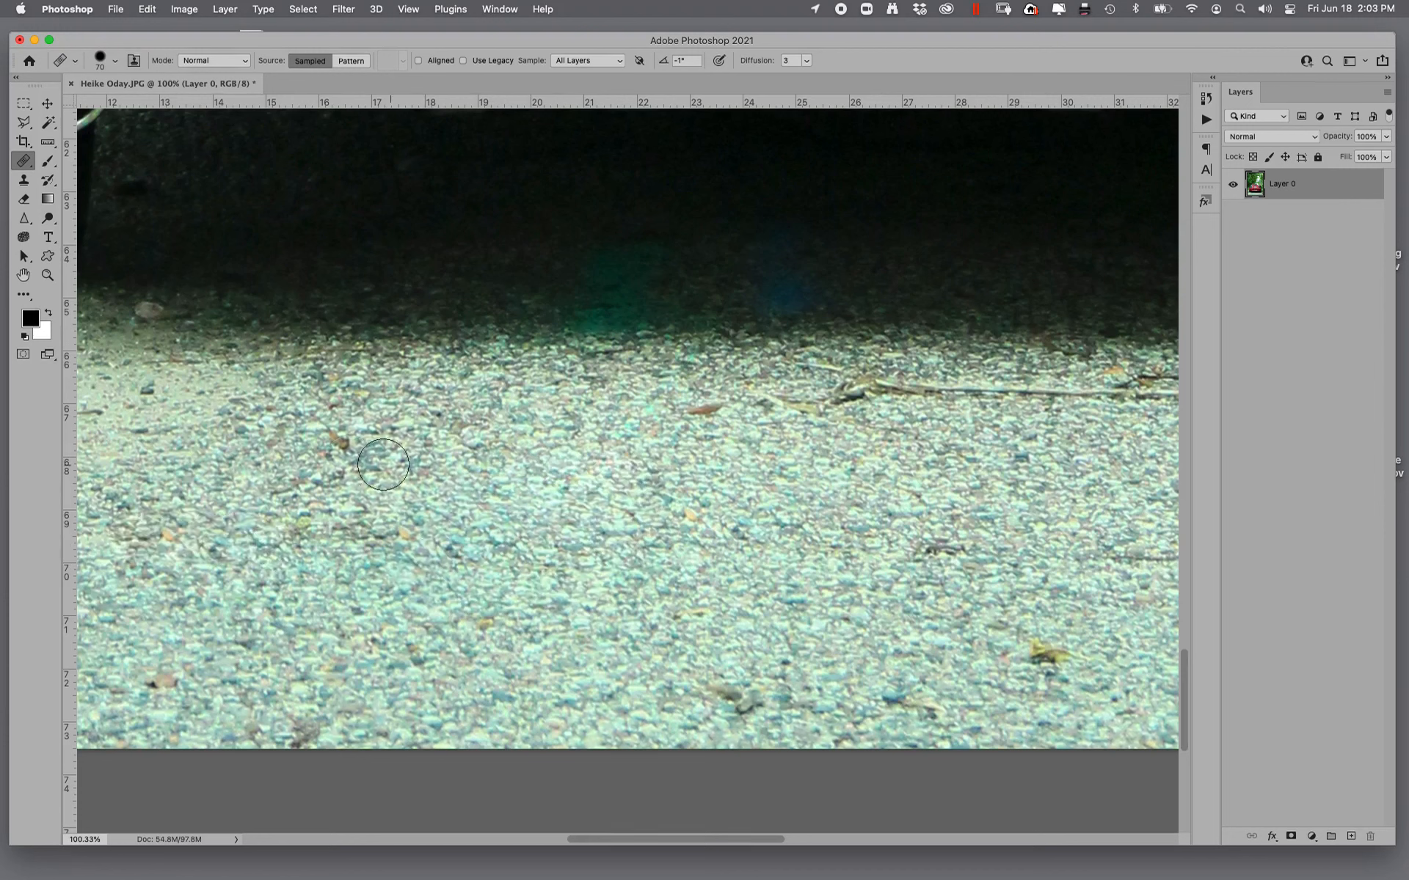
pyautogui.moveTo(342, 446); pyautogui.dragTo(315, 449)
pyautogui.keyDown('alt'); pyautogui.click(423, 500); pyautogui.keyUp('alt')
pyautogui.moveTo(392, 539); pyautogui.dragTo(405, 541)
pyautogui.keyDown('alt'); pyautogui.click(651, 592); pyautogui.keyUp('alt')
pyautogui.moveTo(755, 693); pyautogui.dragTo(729, 705)
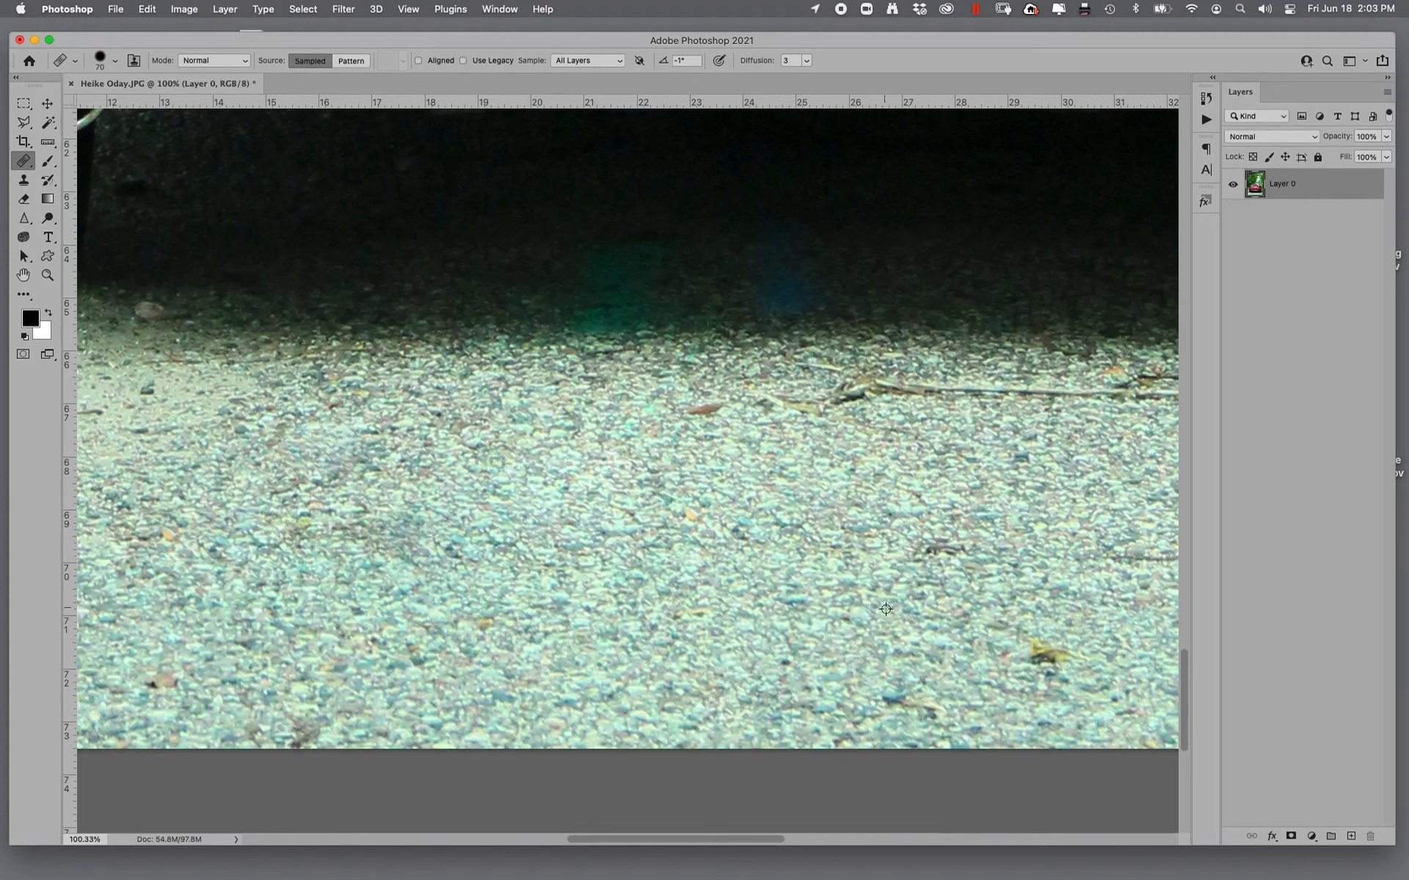
pyautogui.keyDown('alt'); pyautogui.click(886, 609); pyautogui.keyUp('alt')
pyautogui.moveTo(1076, 659); pyautogui.dragTo(1036, 658)
# - Heal away the long twig below the car's shadow and the brown leaves on the gravel behind the car
pyautogui.moveTo(893, 588); pyautogui.dragTo(362, 631)
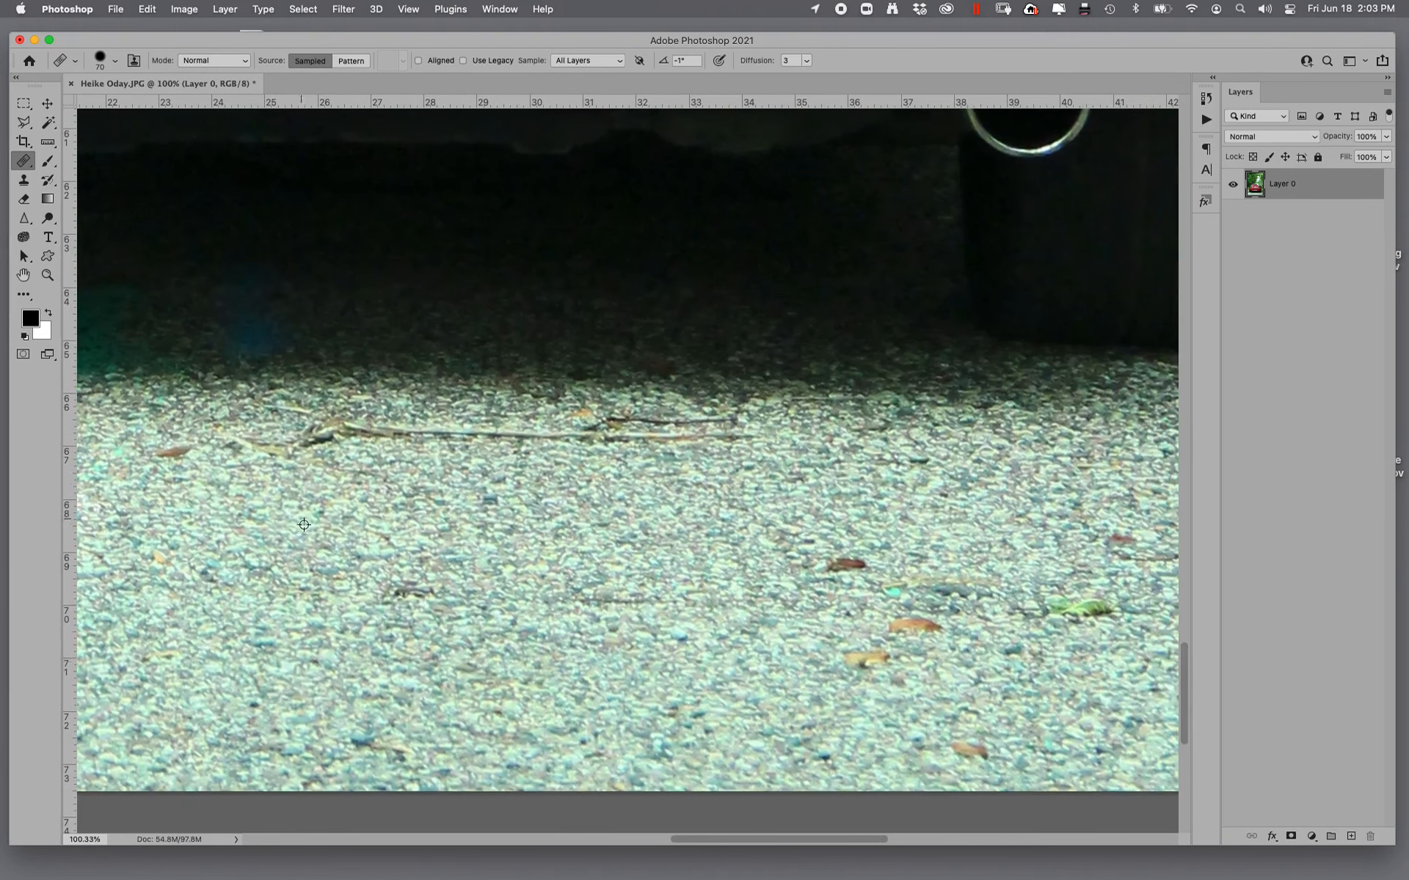
pyautogui.keyDown('alt'); pyautogui.click(304, 524); pyautogui.keyUp('alt')
pyautogui.moveTo(312, 435); pyautogui.dragTo(763, 427)
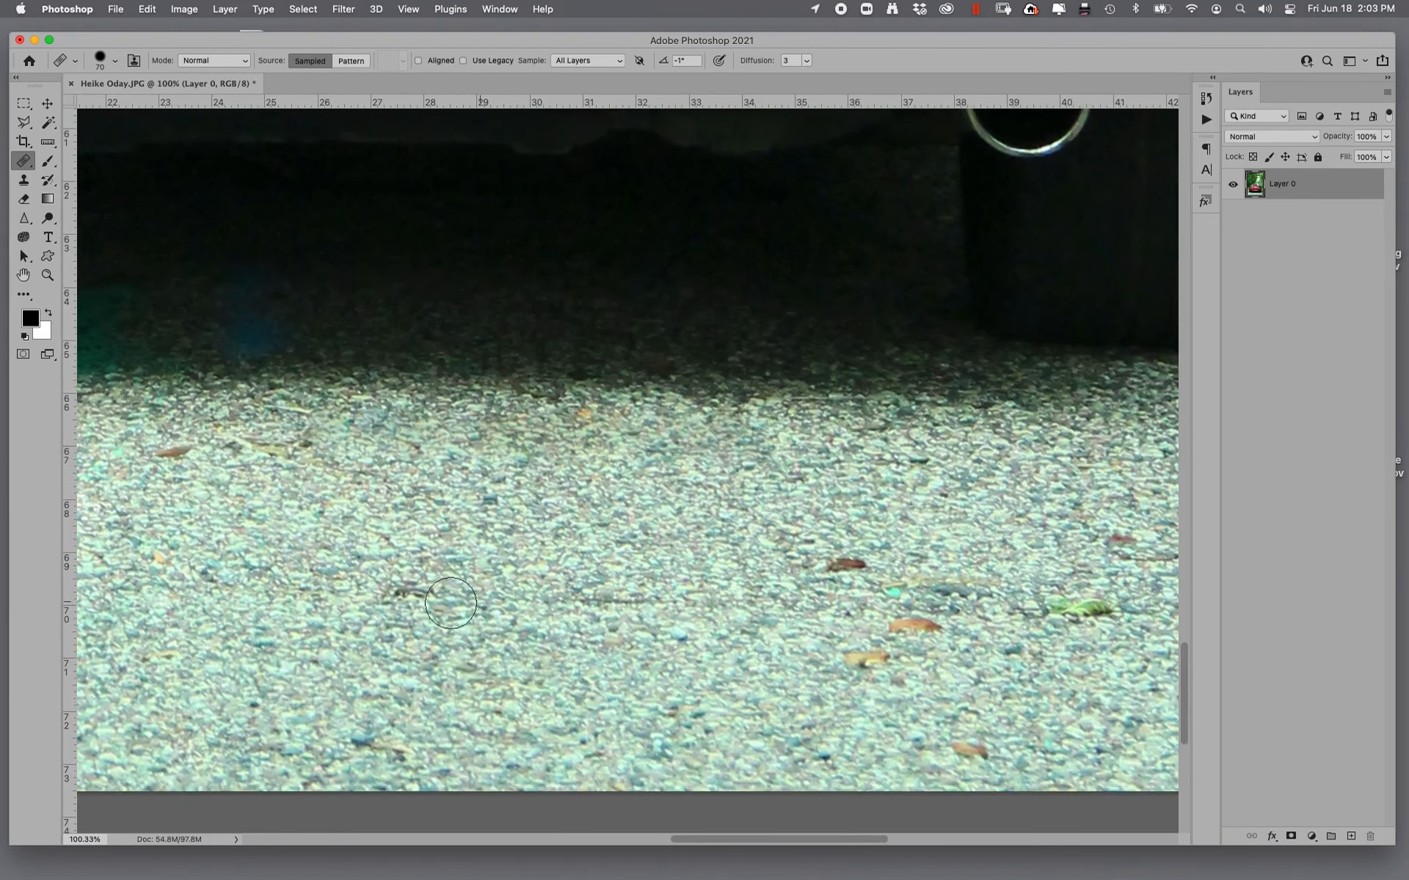
pyautogui.moveTo(427, 595); pyautogui.dragTo(400, 589)
pyautogui.keyDown('alt'); pyautogui.click(685, 545); pyautogui.keyUp('alt')
pyautogui.moveTo(864, 570); pyautogui.dragTo(827, 564)
pyautogui.moveTo(891, 593)
pyautogui.mouseDown()
pyautogui.moveTo(921, 655)
pyautogui.moveTo(945, 652)
pyautogui.mouseUp()
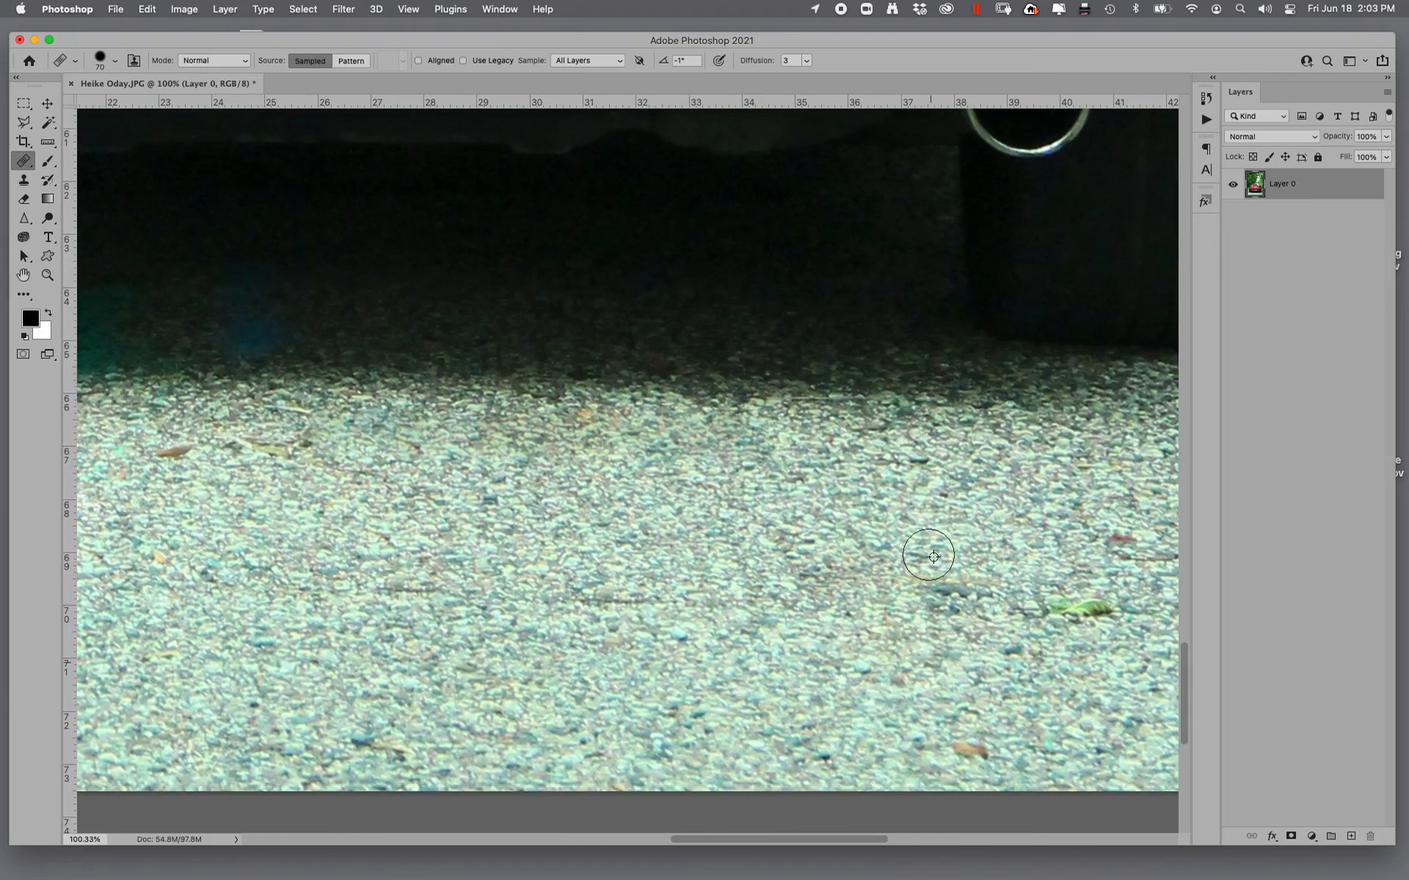
# - Remove the green leaf, the blue-gray mark and the remaining reddish leaves from the gravel near the right exhaust
pyautogui.keyDown('alt'); pyautogui.click(934, 557); pyautogui.keyUp('alt')
pyautogui.moveTo(1106, 610); pyautogui.dragTo(1027, 609)
pyautogui.moveTo(936, 602); pyautogui.dragTo(984, 591)
pyautogui.keyDown('alt'); pyautogui.click(811, 641); pyautogui.keyUp('alt')
pyautogui.moveTo(977, 738); pyautogui.dragTo(984, 746)
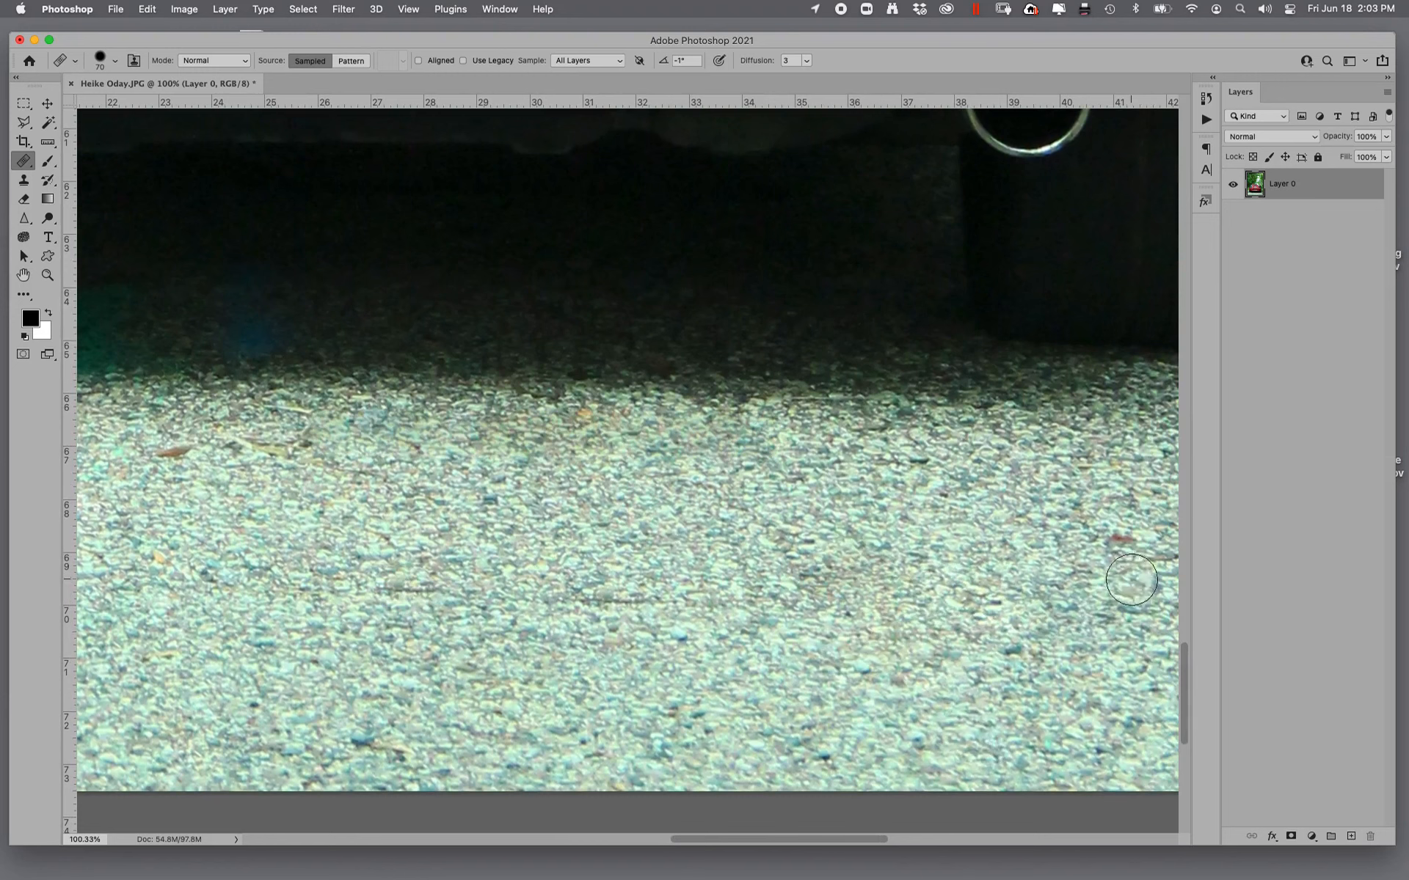
pyautogui.moveTo(1150, 563); pyautogui.dragTo(1118, 543)
# - Heal away the yellow paint patch and the twigs on the gravel below the right rear tire
pyautogui.moveTo(945, 622); pyautogui.dragTo(345, 529)
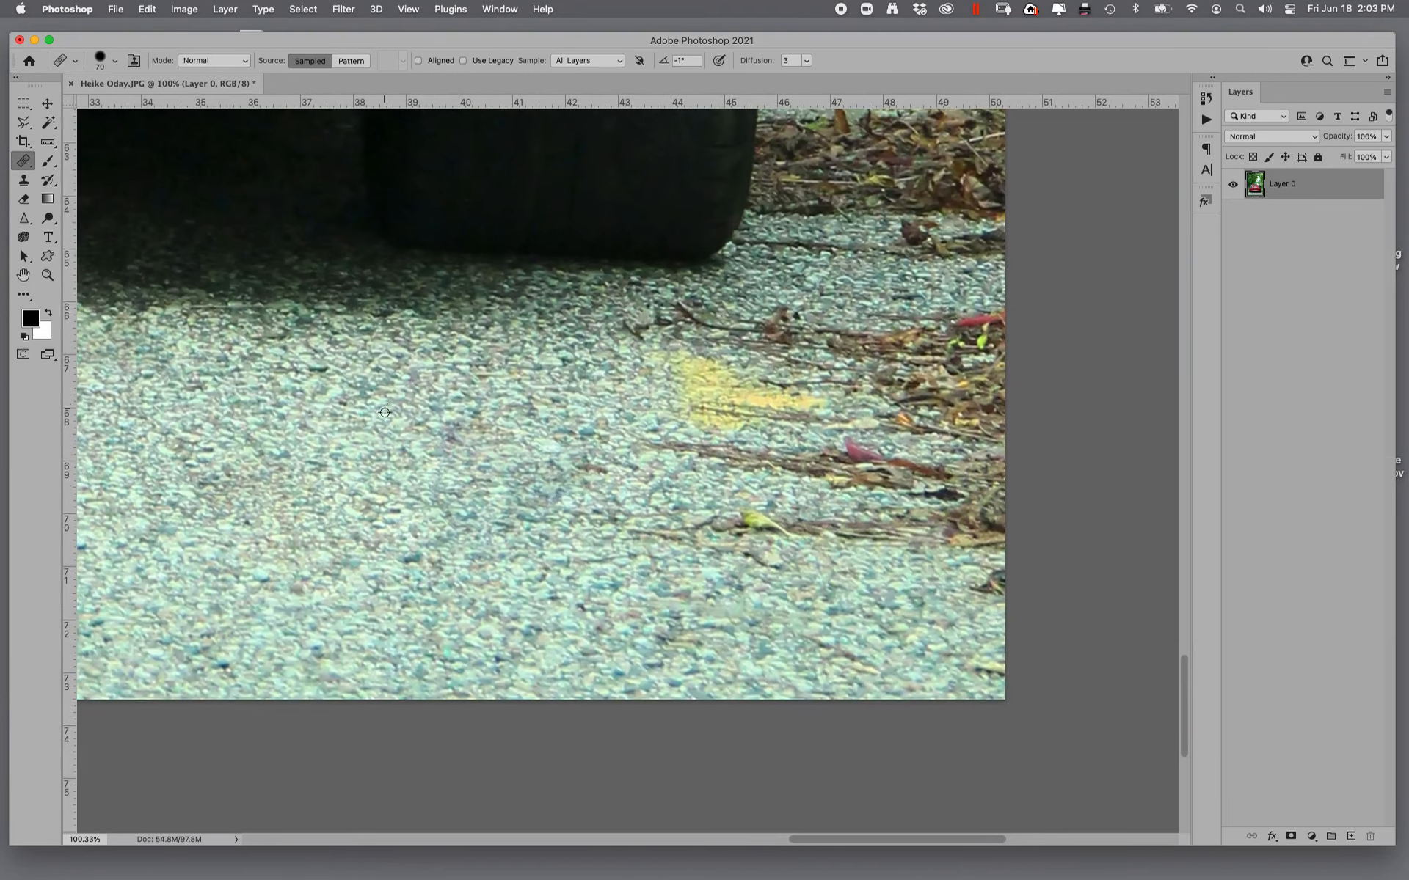
pyautogui.keyDown('alt'); pyautogui.click(506, 386); pyautogui.keyUp('alt')
pyautogui.moveTo(783, 403)
pyautogui.mouseDown()
pyautogui.moveTo(675, 360)
pyautogui.moveTo(804, 402)
pyautogui.moveTo(570, 401)
pyautogui.moveTo(589, 378)
pyautogui.mouseUp()
pyautogui.moveTo(682, 365)
pyautogui.mouseDown()
pyautogui.moveTo(757, 341)
pyautogui.moveTo(587, 327)
pyautogui.moveTo(752, 330)
pyautogui.moveTo(767, 318)
pyautogui.mouseUp()
pyautogui.moveTo(705, 371)
pyautogui.mouseDown()
pyautogui.moveTo(770, 379)
pyautogui.moveTo(747, 472)
pyautogui.moveTo(930, 466)
pyautogui.moveTo(908, 467)
pyautogui.mouseUp()
pyautogui.moveTo(758, 378)
pyautogui.mouseDown()
pyautogui.moveTo(597, 523)
pyautogui.moveTo(946, 520)
pyautogui.moveTo(686, 520)
pyautogui.mouseUp()
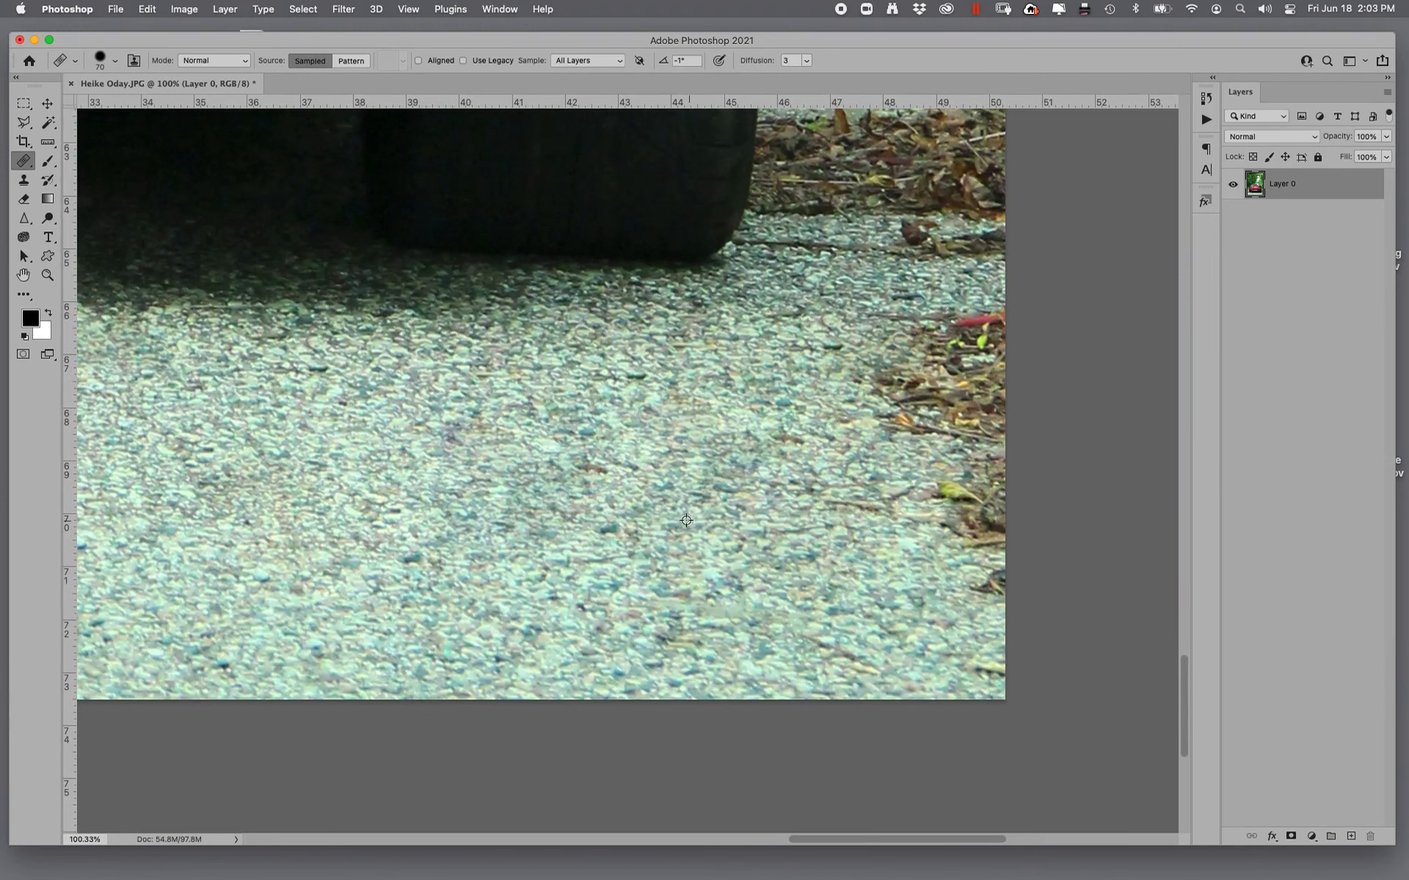
# - Remove the two long twigs and the yellow leaf from the gravel below the left rear tire
pyautogui.hscroll(-15, 786, 501)
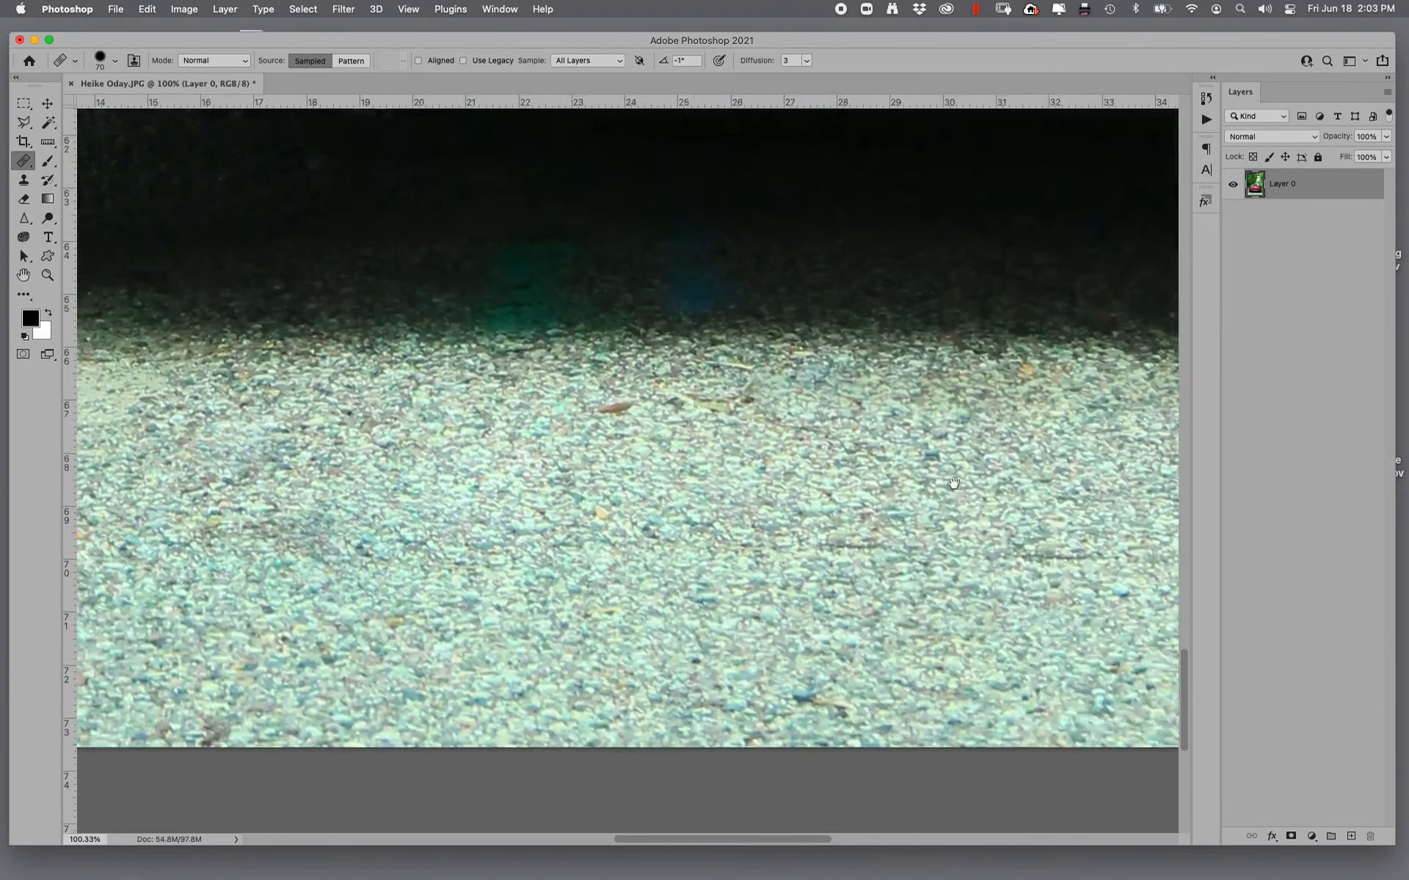
pyautogui.hscroll(-8, 786, 501)
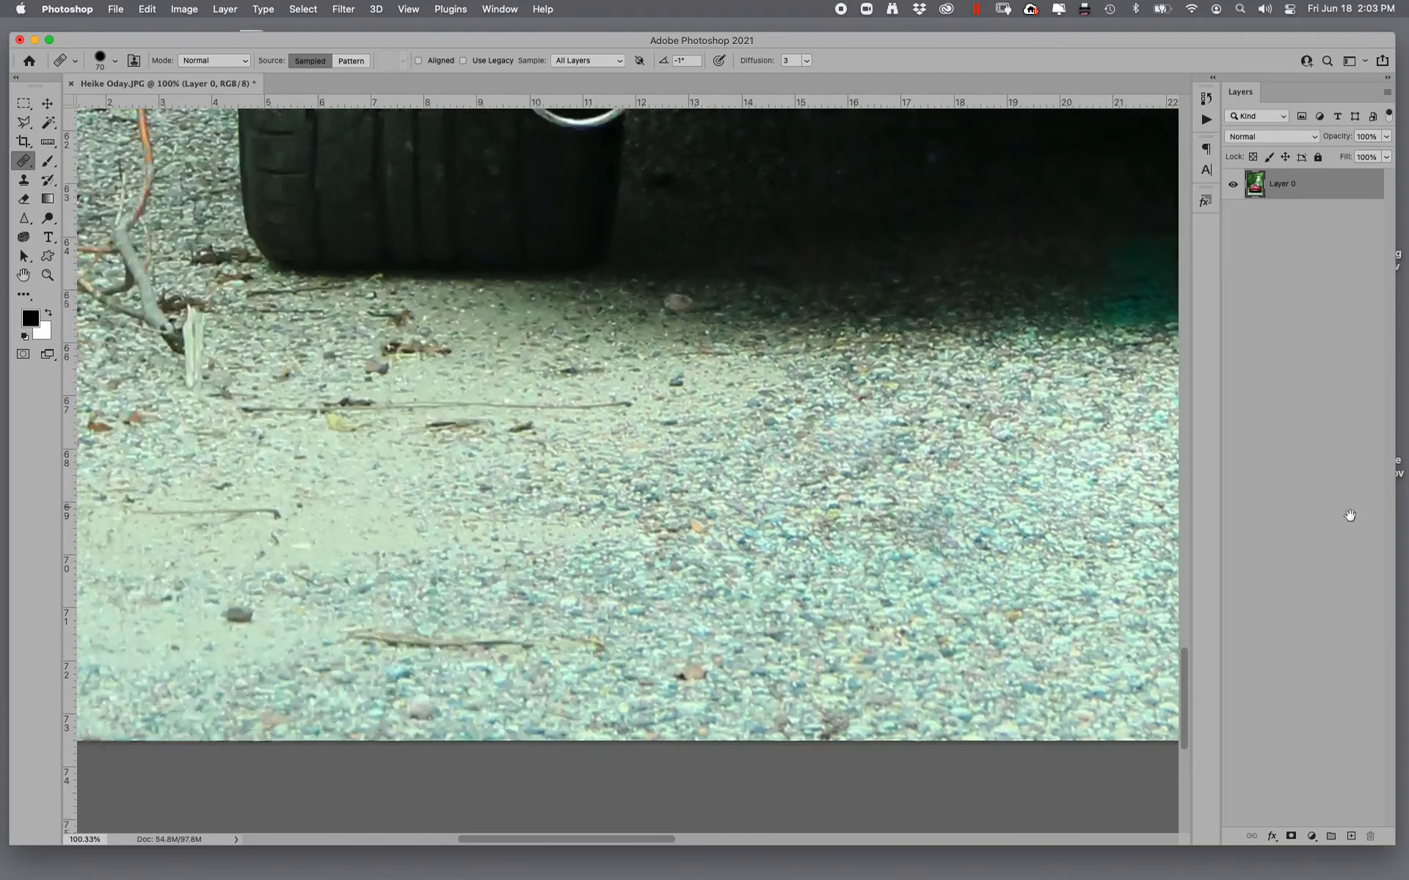
pyautogui.moveTo(512, 451)
pyautogui.mouseDown()
pyautogui.moveTo(749, 424)
pyautogui.moveTo(382, 409)
pyautogui.moveTo(451, 439)
pyautogui.mouseUp()
pyautogui.moveTo(601, 649); pyautogui.dragTo(741, 652)
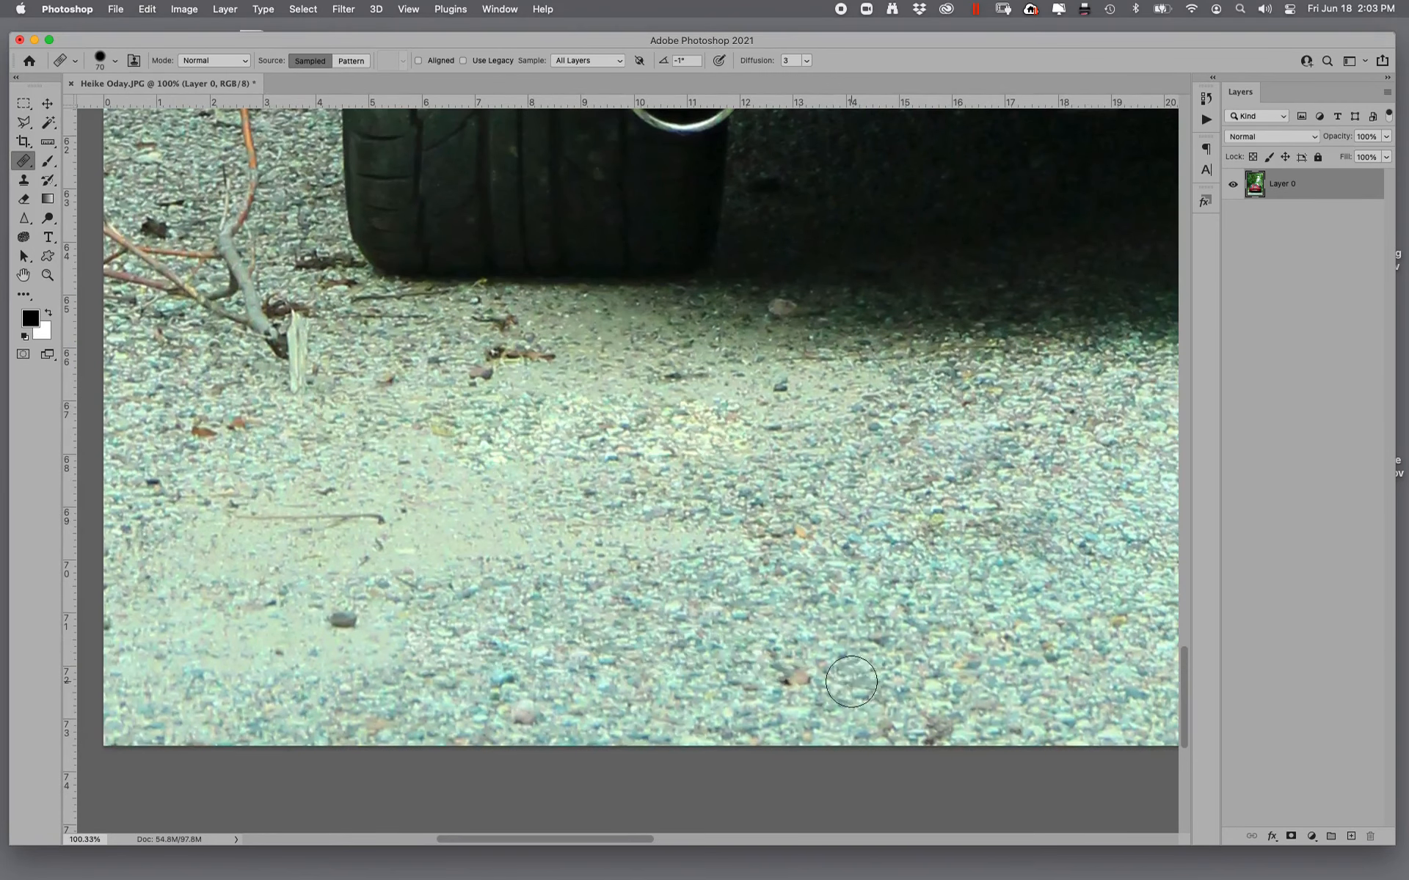
# - Heal away the dark stone, thin twig, brown leaves, wood splinter and pebble on the gravel below the left rear tire
pyautogui.moveTo(352, 597)
pyautogui.mouseDown()
pyautogui.moveTo(387, 566)
pyautogui.moveTo(346, 528)
pyautogui.moveTo(440, 510)
pyautogui.mouseUp()
pyautogui.moveTo(484, 352); pyautogui.dragTo(493, 327)
pyautogui.keyDown('alt'); pyautogui.click(441, 410); pyautogui.keyUp('alt')
pyautogui.moveTo(297, 324)
pyautogui.mouseDown()
pyautogui.moveTo(297, 388)
pyautogui.moveTo(167, 427)
pyautogui.mouseUp()
pyautogui.click(781, 316)
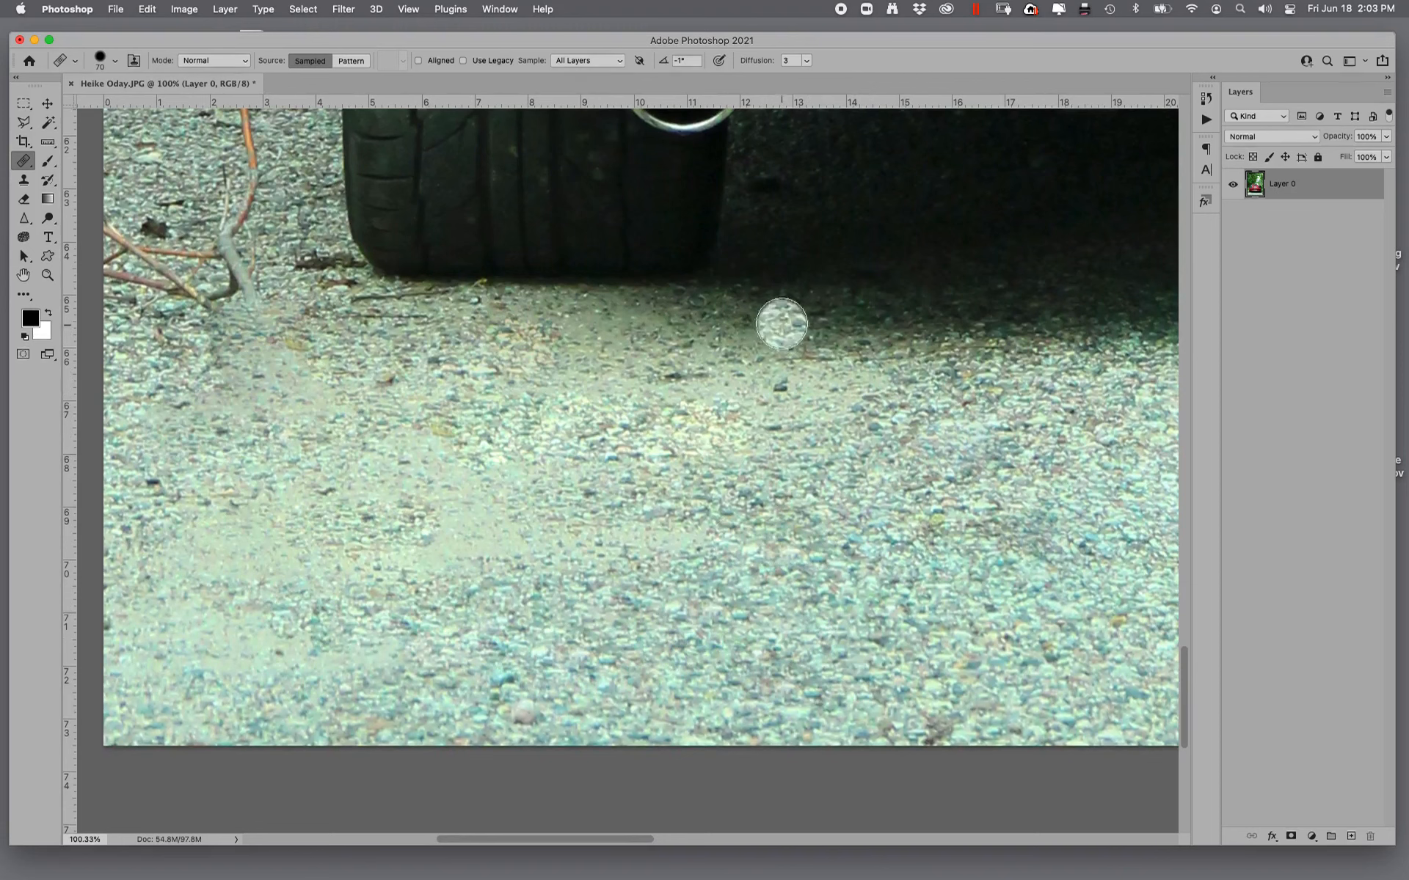
# - Remove the lower branches and the dark leaf from the gravel beside the left rear tire
pyautogui.scroll(5, 373, 376)
pyautogui.hscroll(-3, 374, 376)
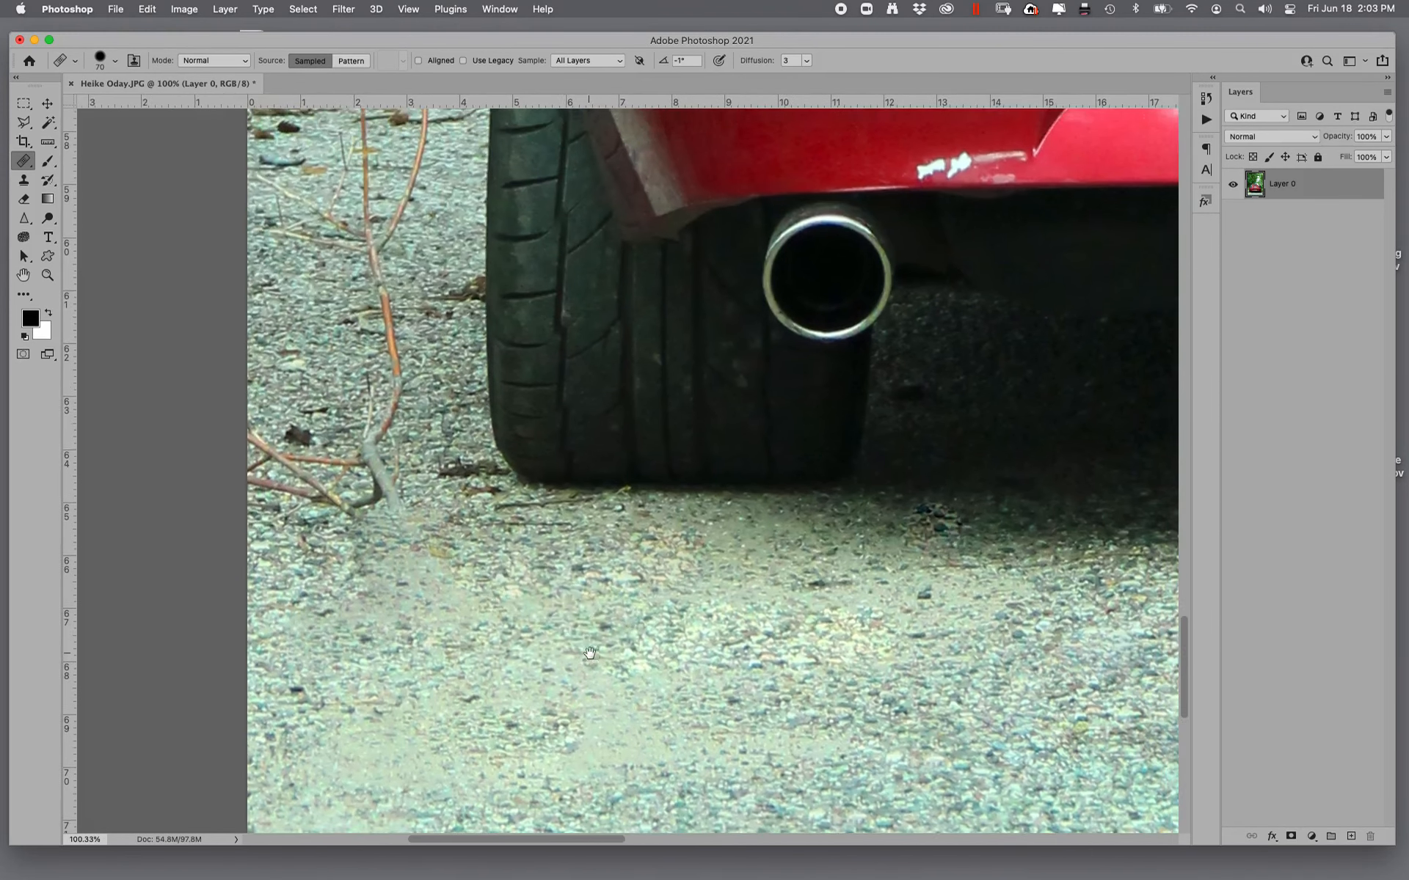
pyautogui.moveTo(319, 528)
pyautogui.mouseDown()
pyautogui.moveTo(334, 490)
pyautogui.moveTo(281, 505)
pyautogui.moveTo(396, 490)
pyautogui.moveTo(384, 455)
pyautogui.moveTo(332, 501)
pyautogui.moveTo(270, 435)
pyautogui.moveTo(217, 479)
pyautogui.moveTo(251, 429)
pyautogui.mouseUp()
pyautogui.moveTo(383, 436)
pyautogui.mouseDown()
pyautogui.moveTo(392, 366)
pyautogui.moveTo(322, 370)
pyautogui.moveTo(294, 419)
pyautogui.moveTo(386, 353)
pyautogui.moveTo(378, 289)
pyautogui.mouseUp()
pyautogui.click(326, 409)
# - Heal away the upright twigs, loose sticks and bluish mark on the gravel between the photo's left edge and the tire
pyautogui.moveTo(339, 382); pyautogui.dragTo(221, 697)
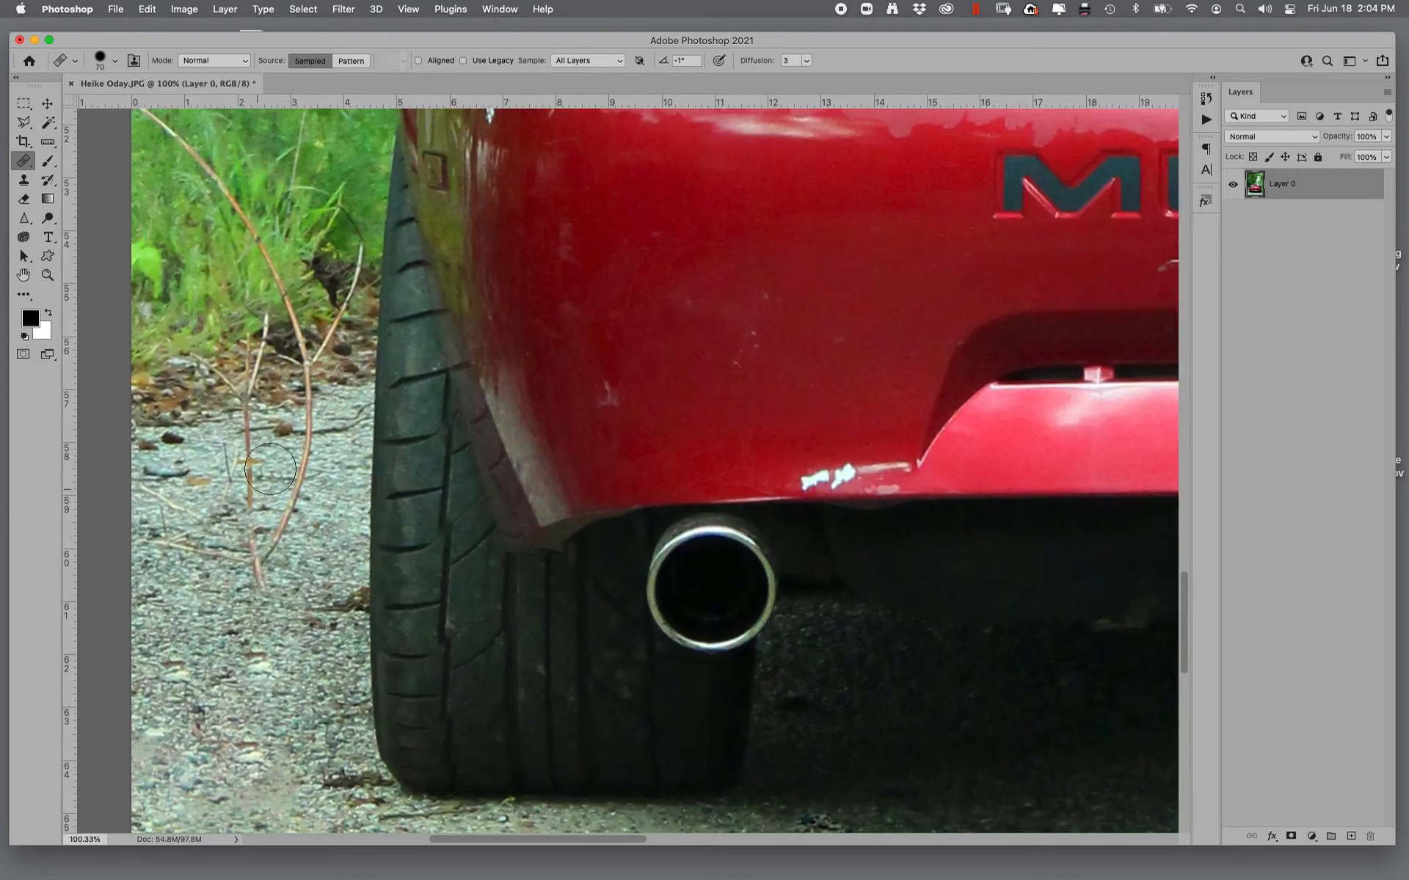
pyautogui.moveTo(267, 586)
pyautogui.mouseDown()
pyautogui.moveTo(265, 540)
pyautogui.moveTo(230, 533)
pyautogui.moveTo(230, 577)
pyautogui.mouseUp()
pyautogui.keyDown('alt'); pyautogui.click(258, 617); pyautogui.keyUp('alt')
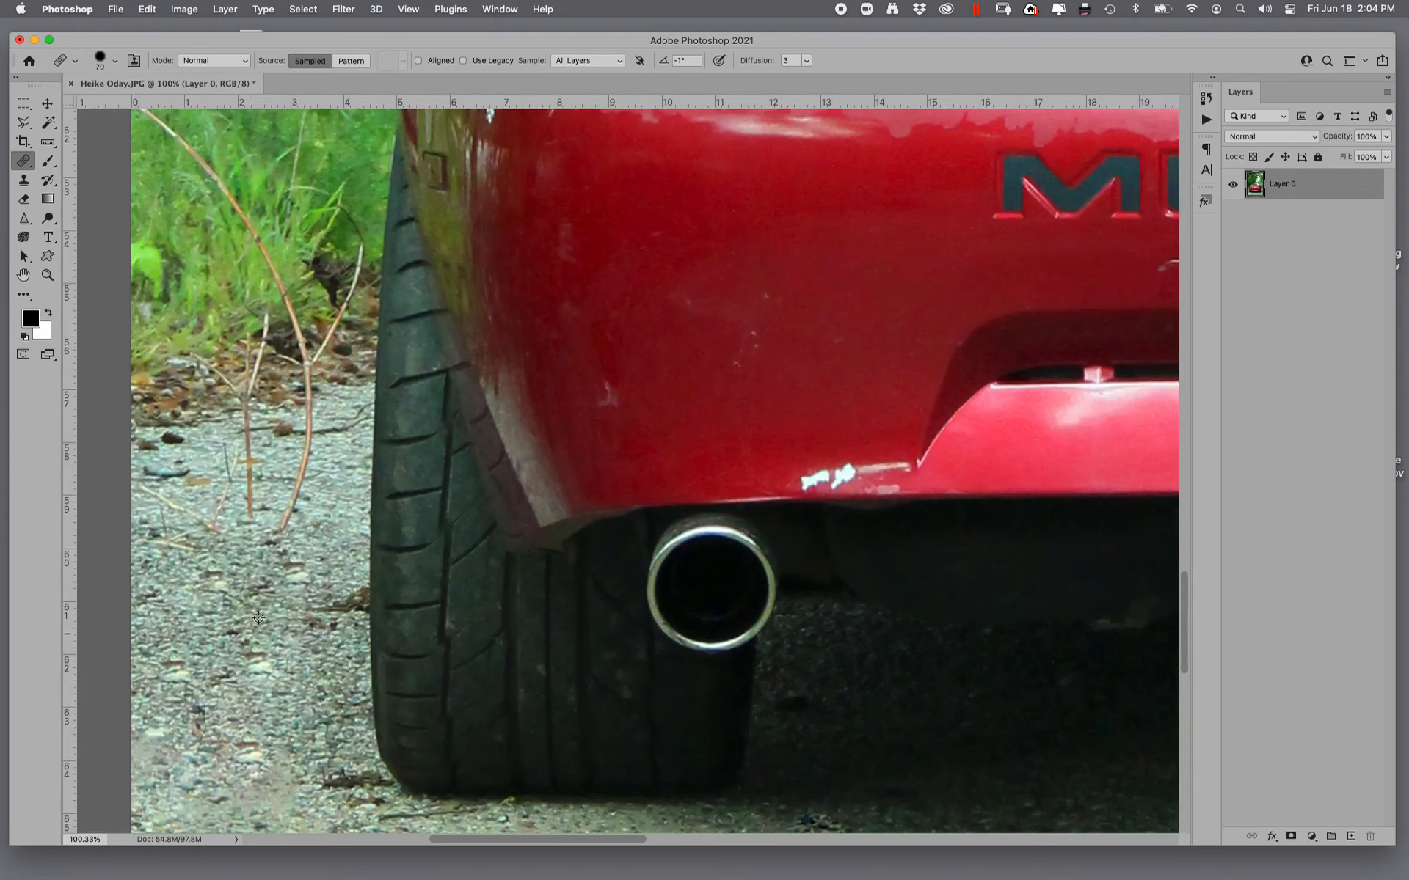
pyautogui.moveTo(314, 518)
pyautogui.mouseDown()
pyautogui.moveTo(301, 584)
pyautogui.moveTo(284, 576)
pyautogui.mouseUp()
pyautogui.moveTo(302, 450)
pyautogui.mouseDown()
pyautogui.moveTo(244, 579)
pyautogui.moveTo(212, 531)
pyautogui.mouseUp()
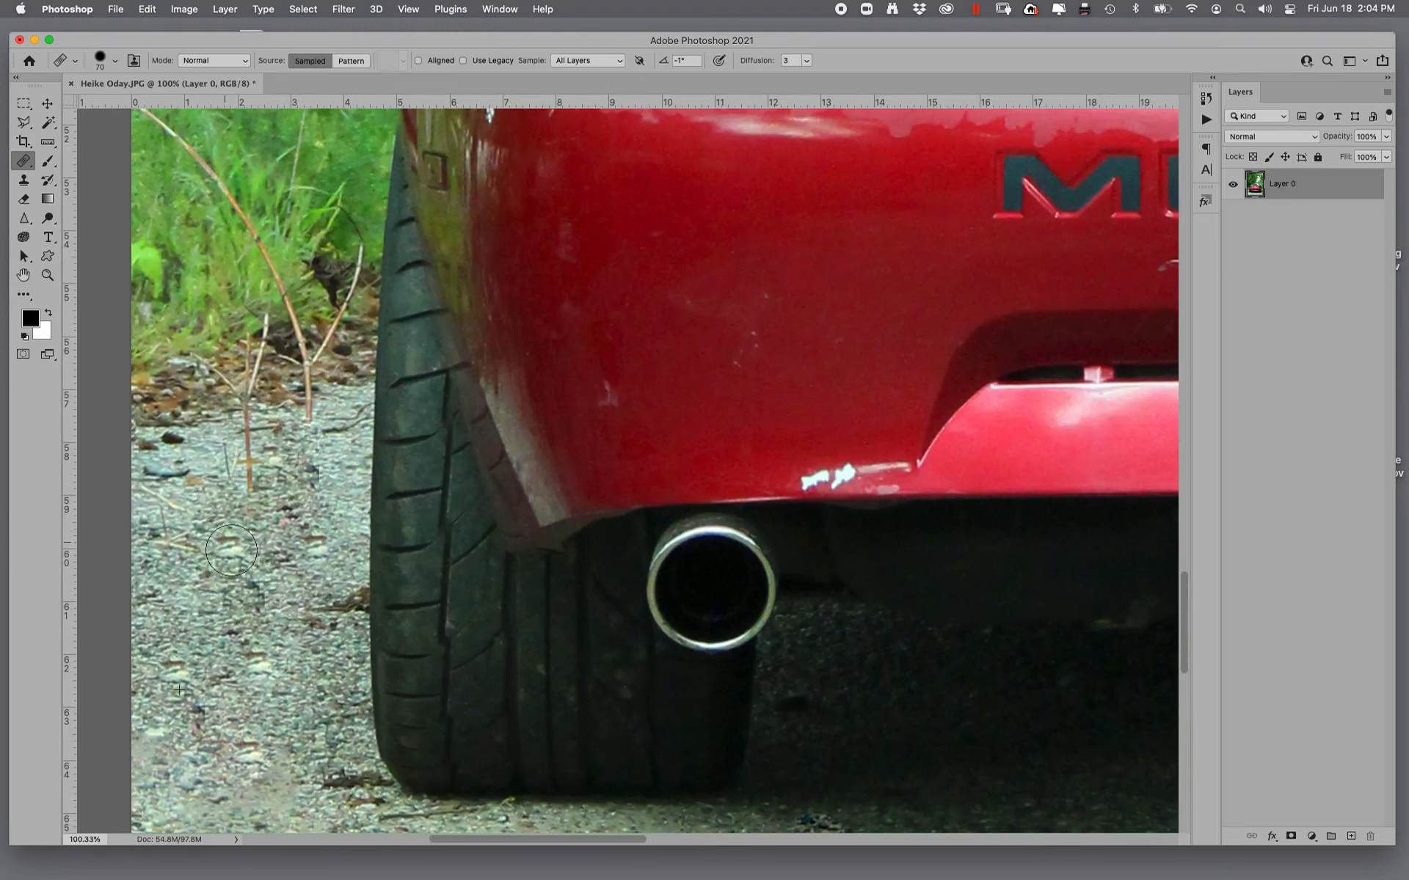
pyautogui.keyDown('alt'); pyautogui.click(223, 582); pyautogui.keyUp('alt')
pyautogui.moveTo(184, 468)
pyautogui.mouseDown()
pyautogui.moveTo(146, 535)
pyautogui.moveTo(152, 557)
pyautogui.mouseUp()
pyautogui.moveTo(239, 446); pyautogui.dragTo(282, 468)
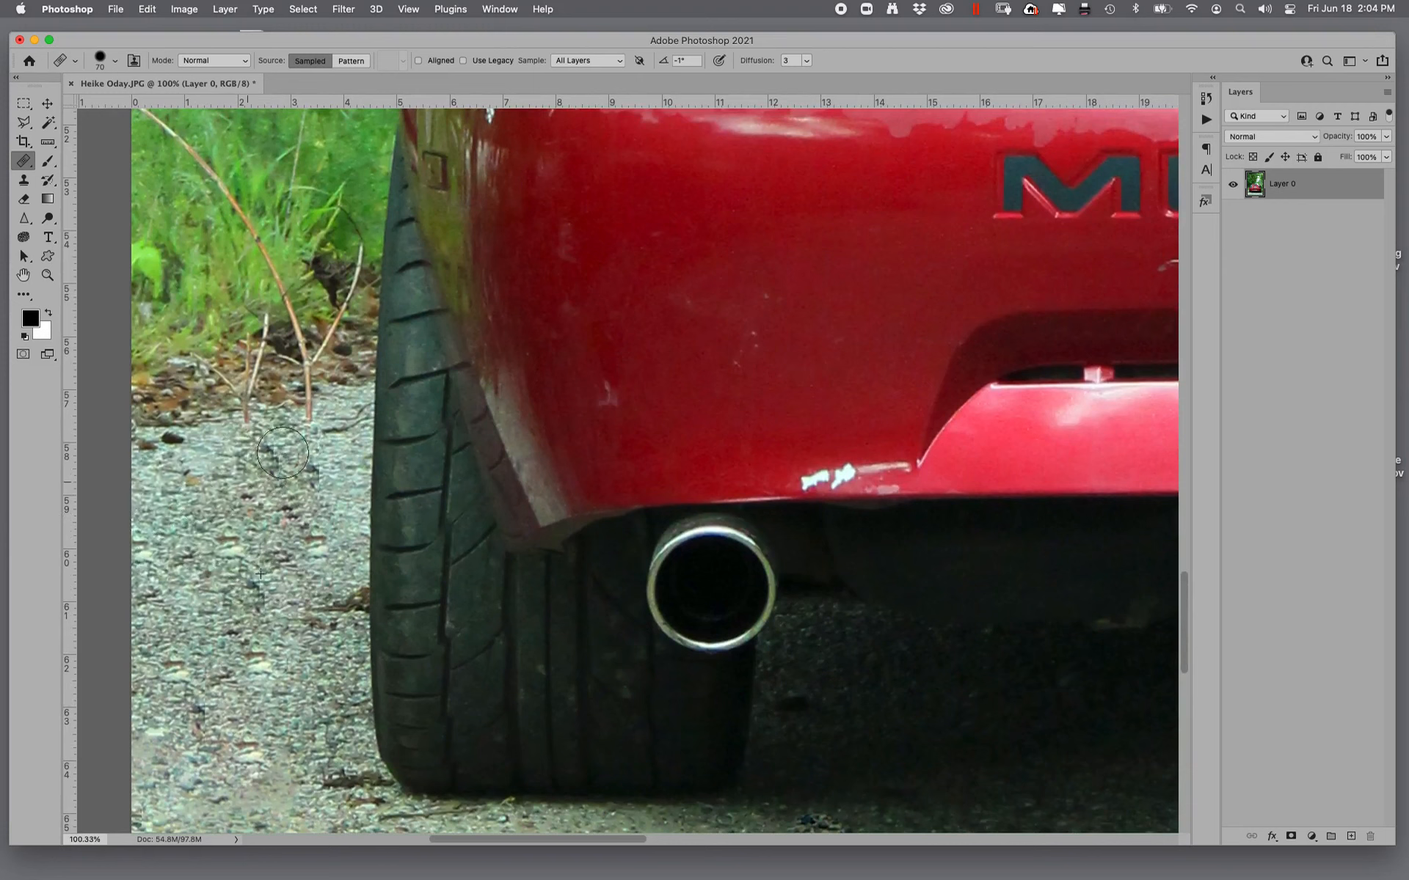
pyautogui.keyDown('alt'); pyautogui.click(196, 602); pyautogui.keyUp('alt')
# - Remove the bare twigs crossing the leaf litter and grass beside the left rear tire, including the dark clump
pyautogui.moveTo(327, 416)
pyautogui.mouseDown()
pyautogui.moveTo(266, 429)
pyautogui.moveTo(274, 374)
pyautogui.moveTo(222, 372)
pyautogui.moveTo(275, 350)
pyautogui.moveTo(294, 362)
pyautogui.moveTo(233, 377)
pyautogui.moveTo(308, 377)
pyautogui.moveTo(326, 361)
pyautogui.moveTo(307, 328)
pyautogui.moveTo(247, 313)
pyautogui.moveTo(279, 252)
pyautogui.moveTo(238, 197)
pyautogui.mouseUp()
pyautogui.keyDown('alt'); pyautogui.click(170, 397); pyautogui.keyUp('alt')
pyautogui.keyDown('alt'); pyautogui.click(203, 306); pyautogui.keyUp('alt')
pyautogui.keyDown('alt'); pyautogui.click(332, 140); pyautogui.keyUp('alt')
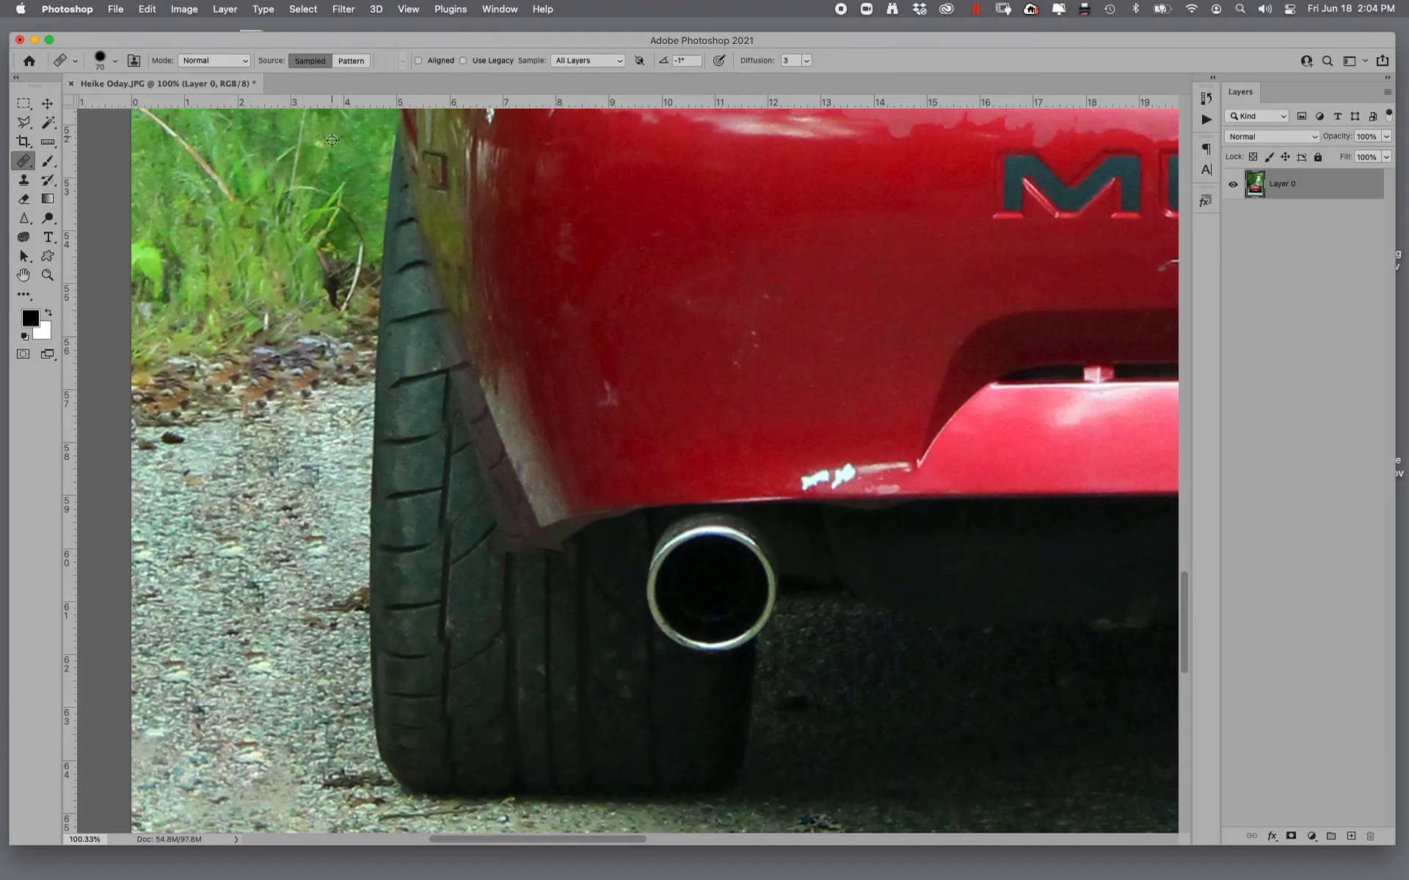
pyautogui.moveTo(342, 240); pyautogui.dragTo(338, 302)
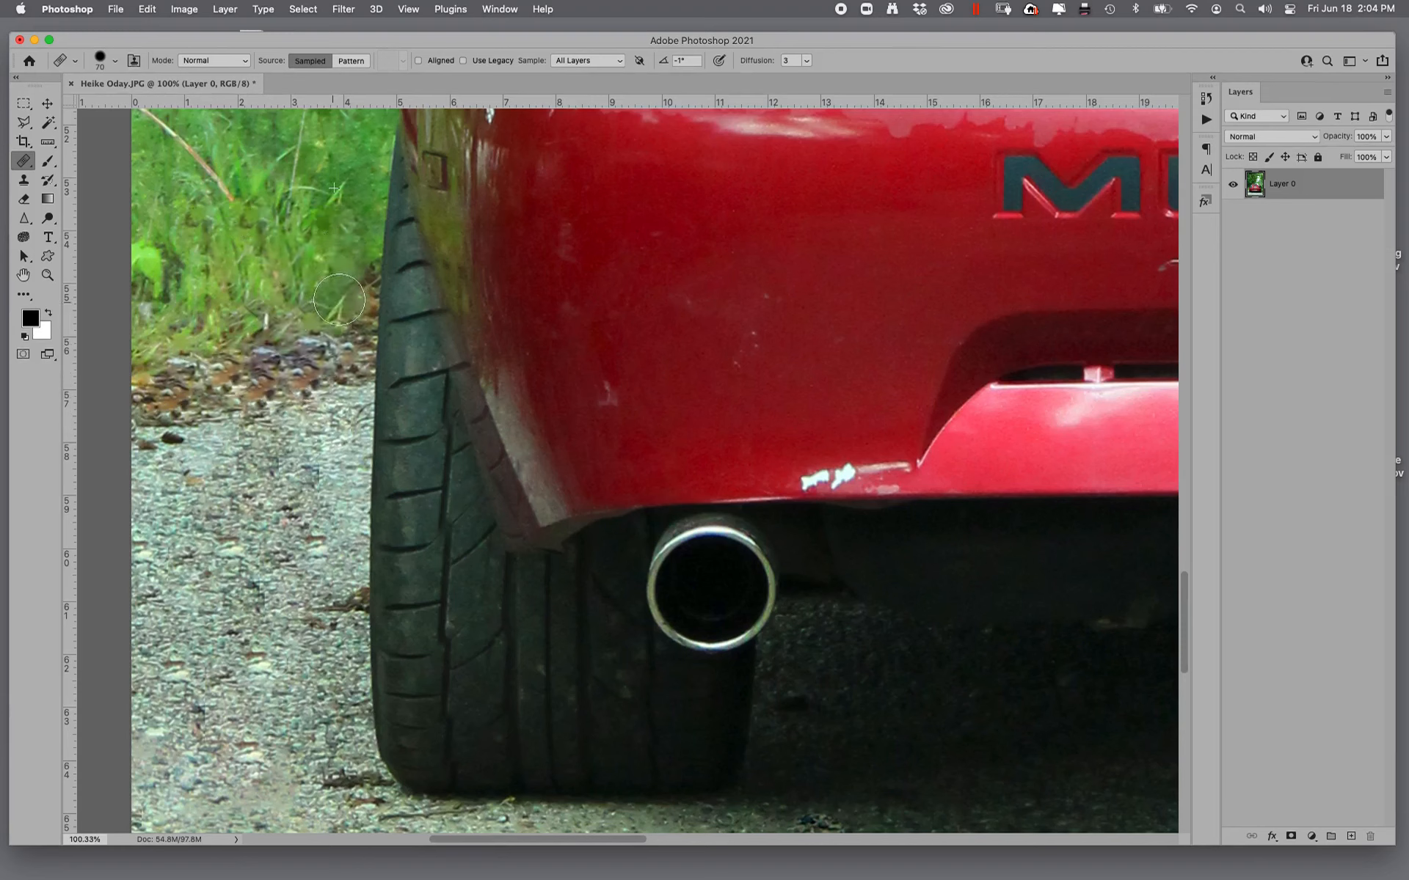
# - Heal away the remaining bare branch in the tall grass left of the car
pyautogui.moveTo(297, 397); pyautogui.dragTo(280, 611)
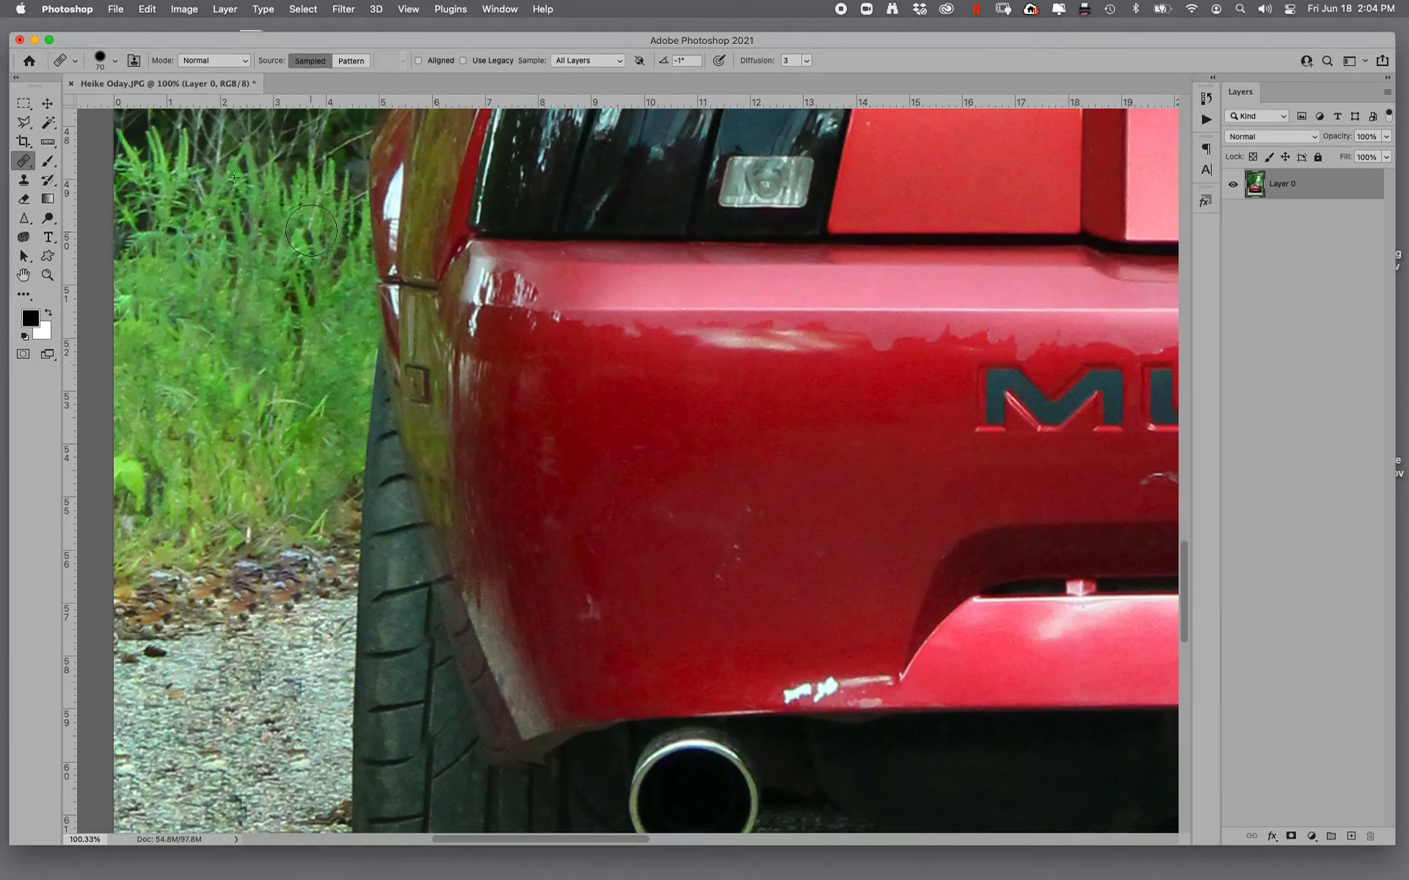
pyautogui.keyDown('alt'); pyautogui.click(218, 297); pyautogui.keyUp('alt')
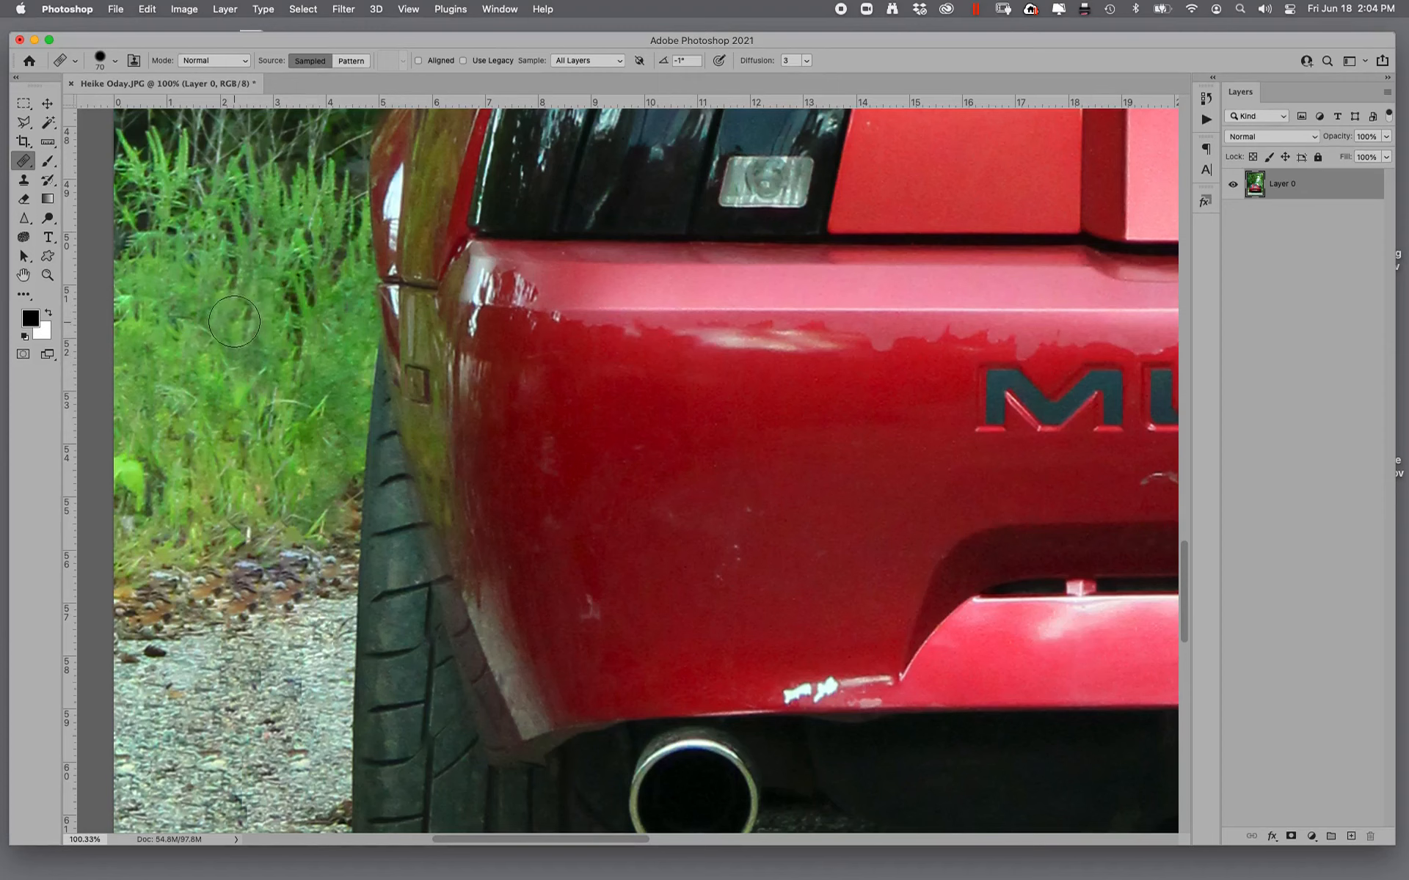
pyautogui.moveTo(290, 360)
pyautogui.mouseDown()
pyautogui.moveTo(297, 320)
pyautogui.moveTo(279, 418)
pyautogui.moveTo(297, 410)
pyautogui.moveTo(301, 450)
pyautogui.mouseUp()
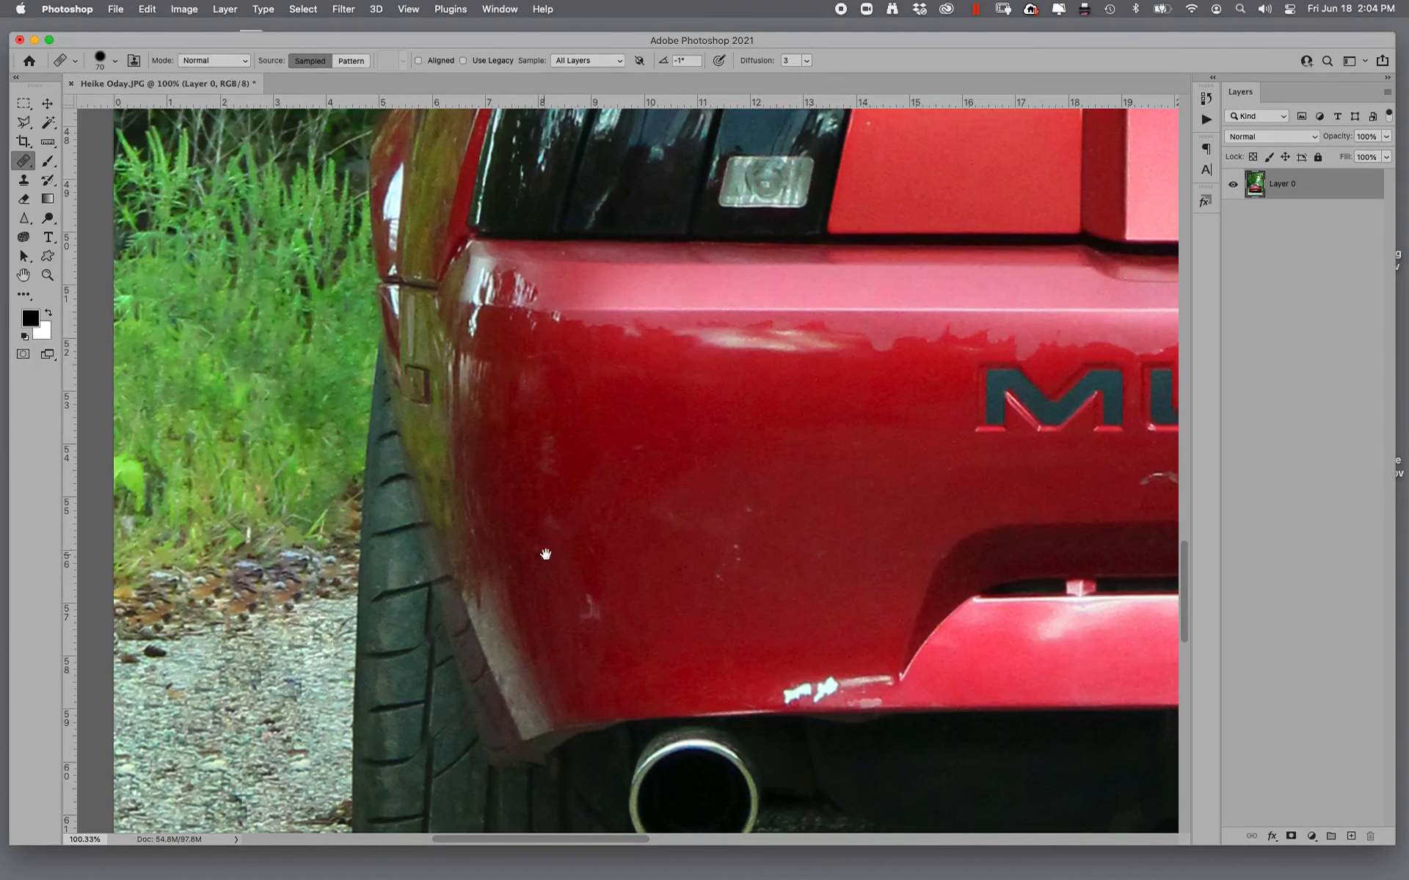
# - Heal away the scratches and paint chips on the bumper below the embossed MUSTANG lettering
pyautogui.moveTo(541, 560)
pyautogui.mouseDown()
pyautogui.moveTo(465, 465)
pyautogui.moveTo(867, 480)
pyautogui.moveTo(691, 410)
pyautogui.mouseUp()
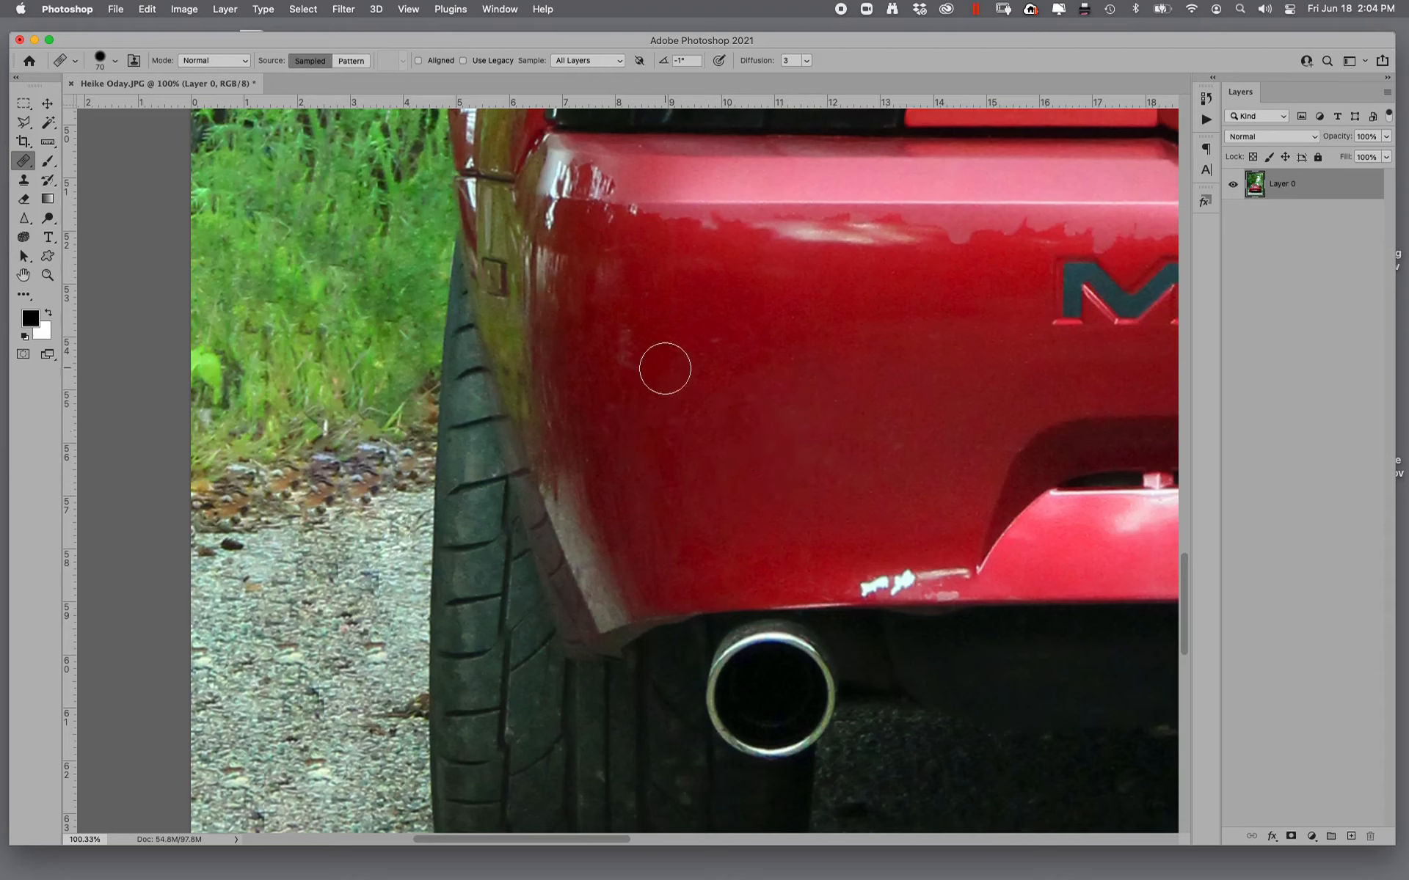
pyautogui.moveTo(729, 396); pyautogui.dragTo(415, 406)
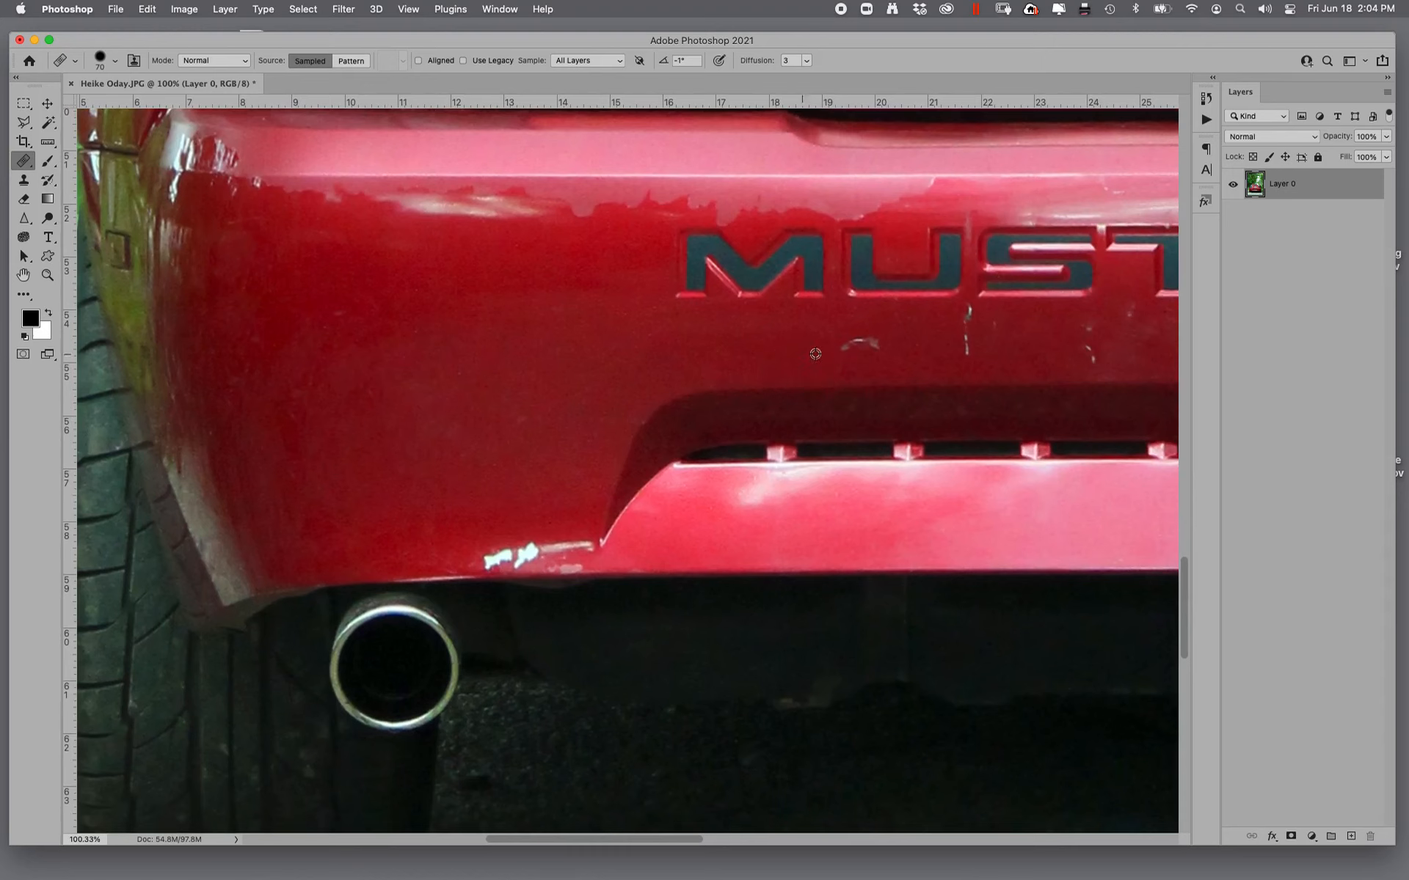
pyautogui.moveTo(509, 391); pyautogui.dragTo(121, 414)
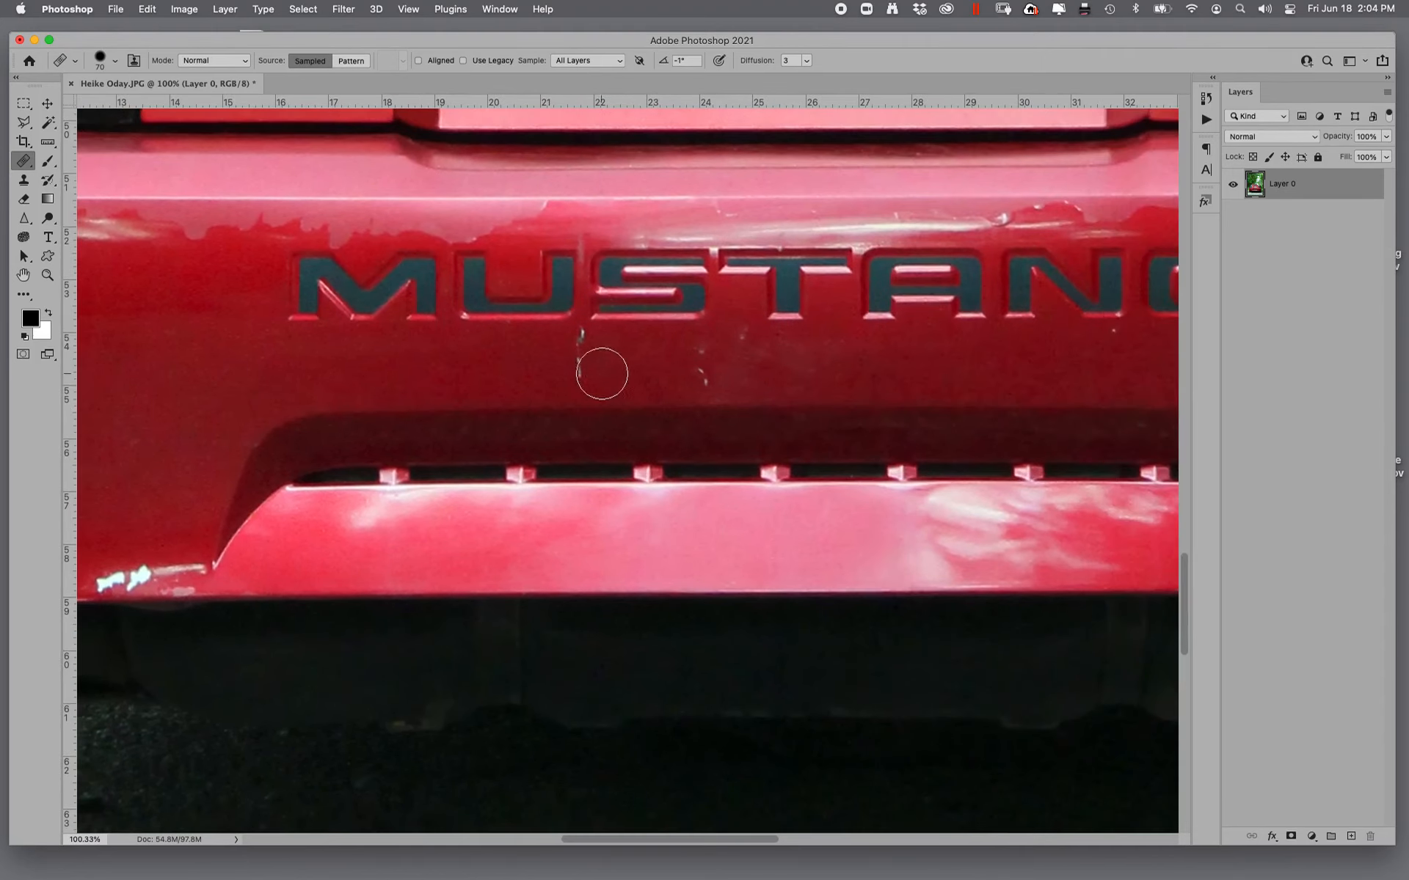
pyautogui.moveTo(580, 334); pyautogui.dragTo(594, 371)
pyautogui.moveTo(705, 353); pyautogui.dragTo(436, 457)
# - Reduce the healing brush size to 45 and smooth the jagged reflection edge above the embossed letters U and S
pyautogui.press('[')
pyautogui.press('[')
pyautogui.press('[')
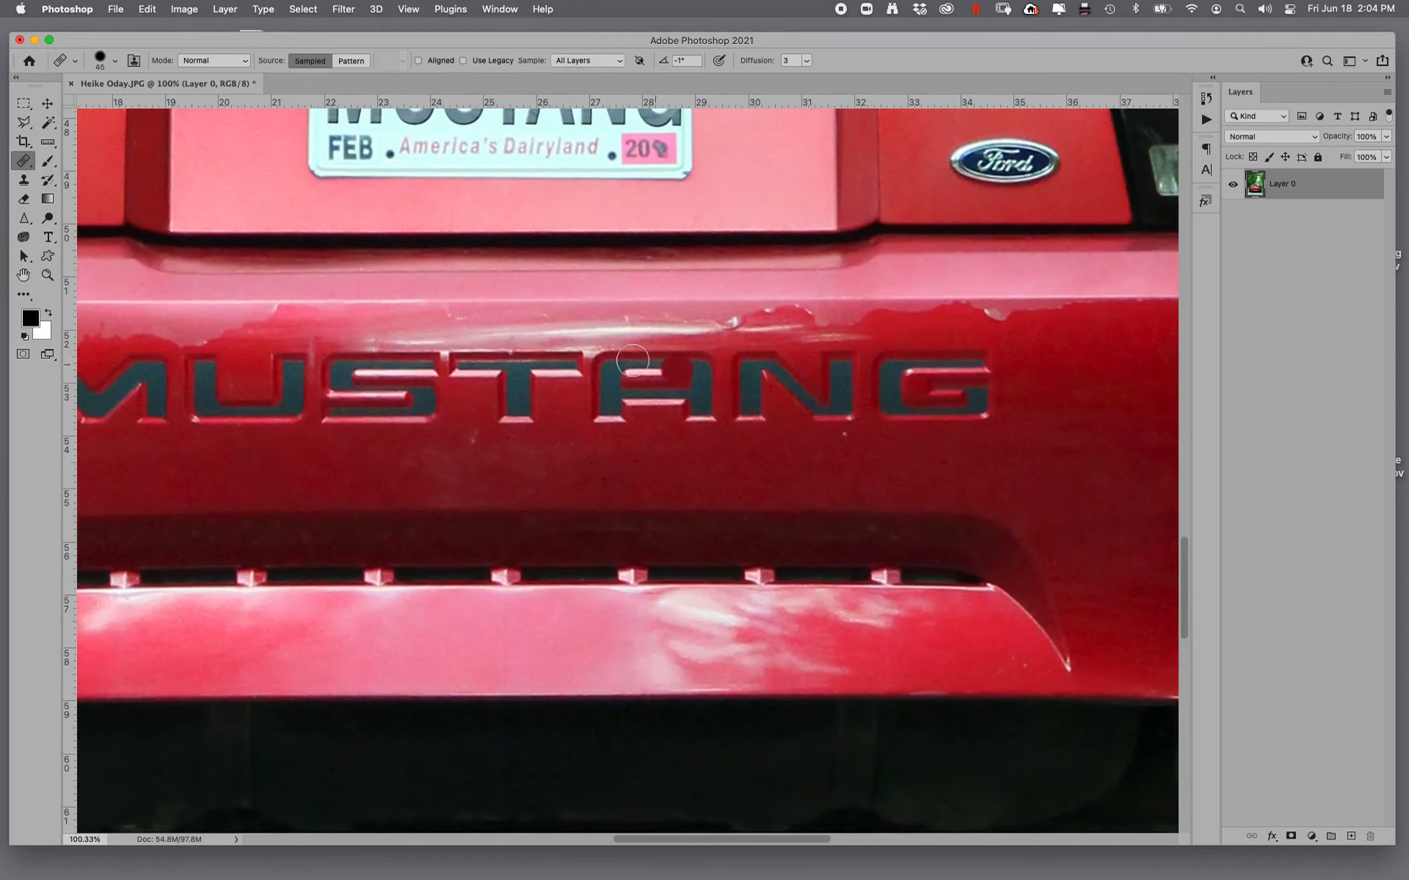
pyautogui.click(283, 315)
pyautogui.keyDown('alt'); pyautogui.click(324, 328); pyautogui.keyUp('alt')
pyautogui.click(286, 320)
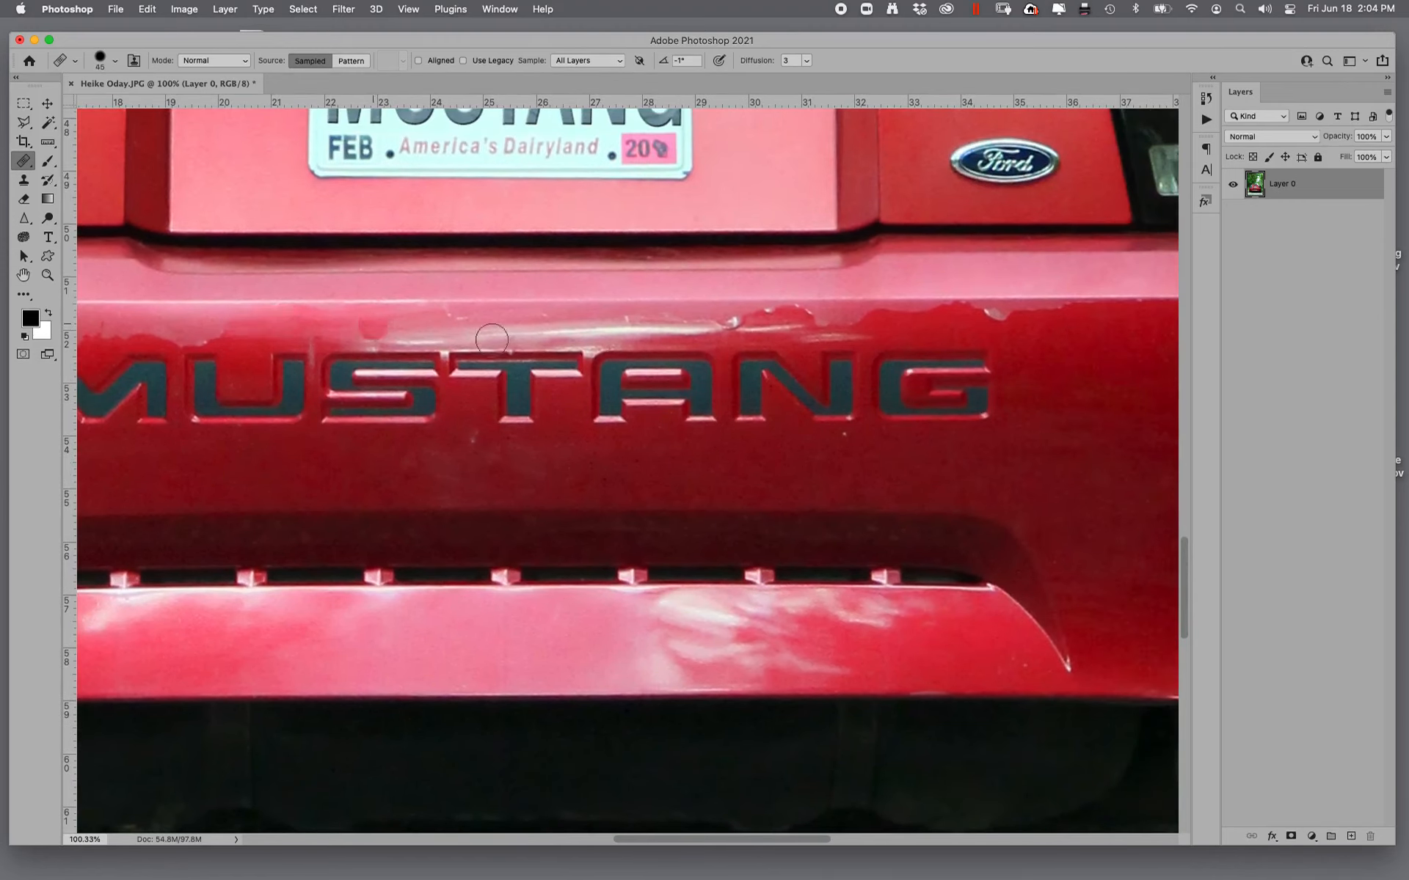
# - Smooth the jagged reflection edge on the bumper above and left of the embossed letters M and U
pyautogui.moveTo(571, 356); pyautogui.dragTo(933, 368)
pyautogui.moveTo(401, 342); pyautogui.dragTo(180, 339)
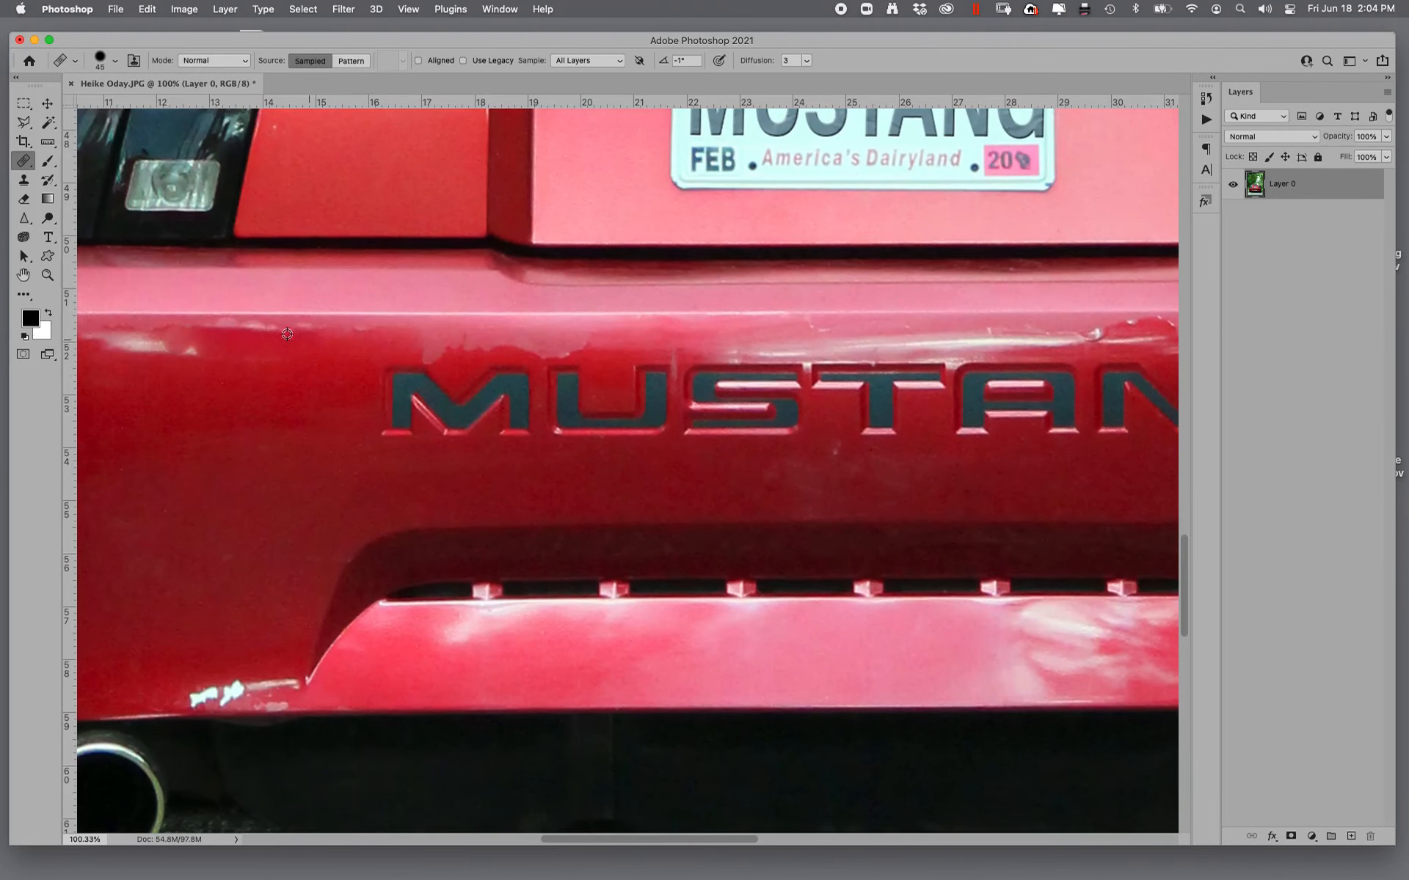
pyautogui.moveTo(292, 349); pyautogui.dragTo(154, 342)
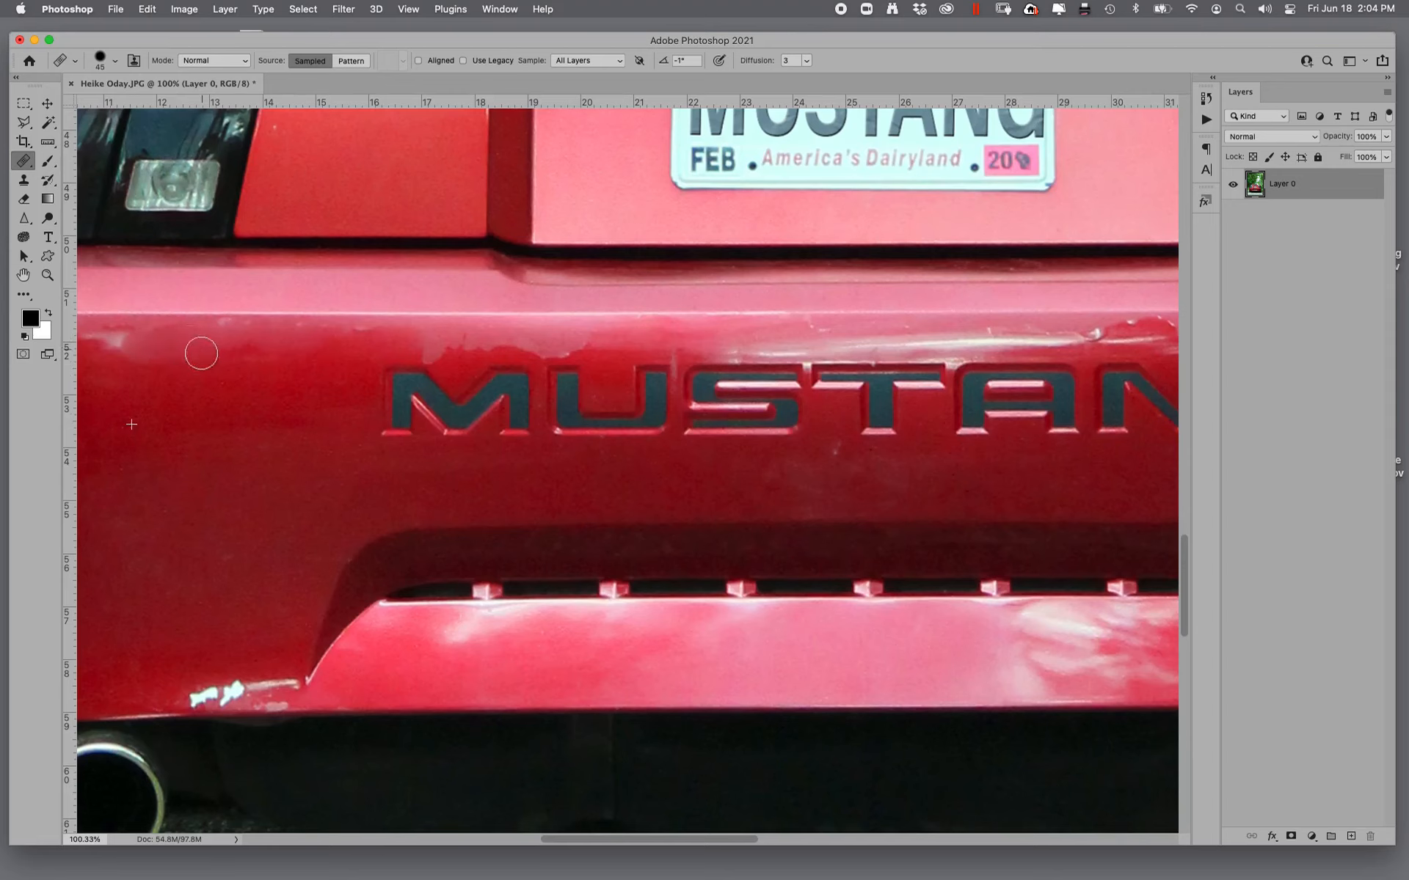
pyautogui.keyDown('alt'); pyautogui.click(264, 375); pyautogui.keyUp('alt')
pyautogui.moveTo(396, 356)
pyautogui.mouseDown()
pyautogui.moveTo(469, 348)
pyautogui.moveTo(400, 345)
pyautogui.mouseUp()
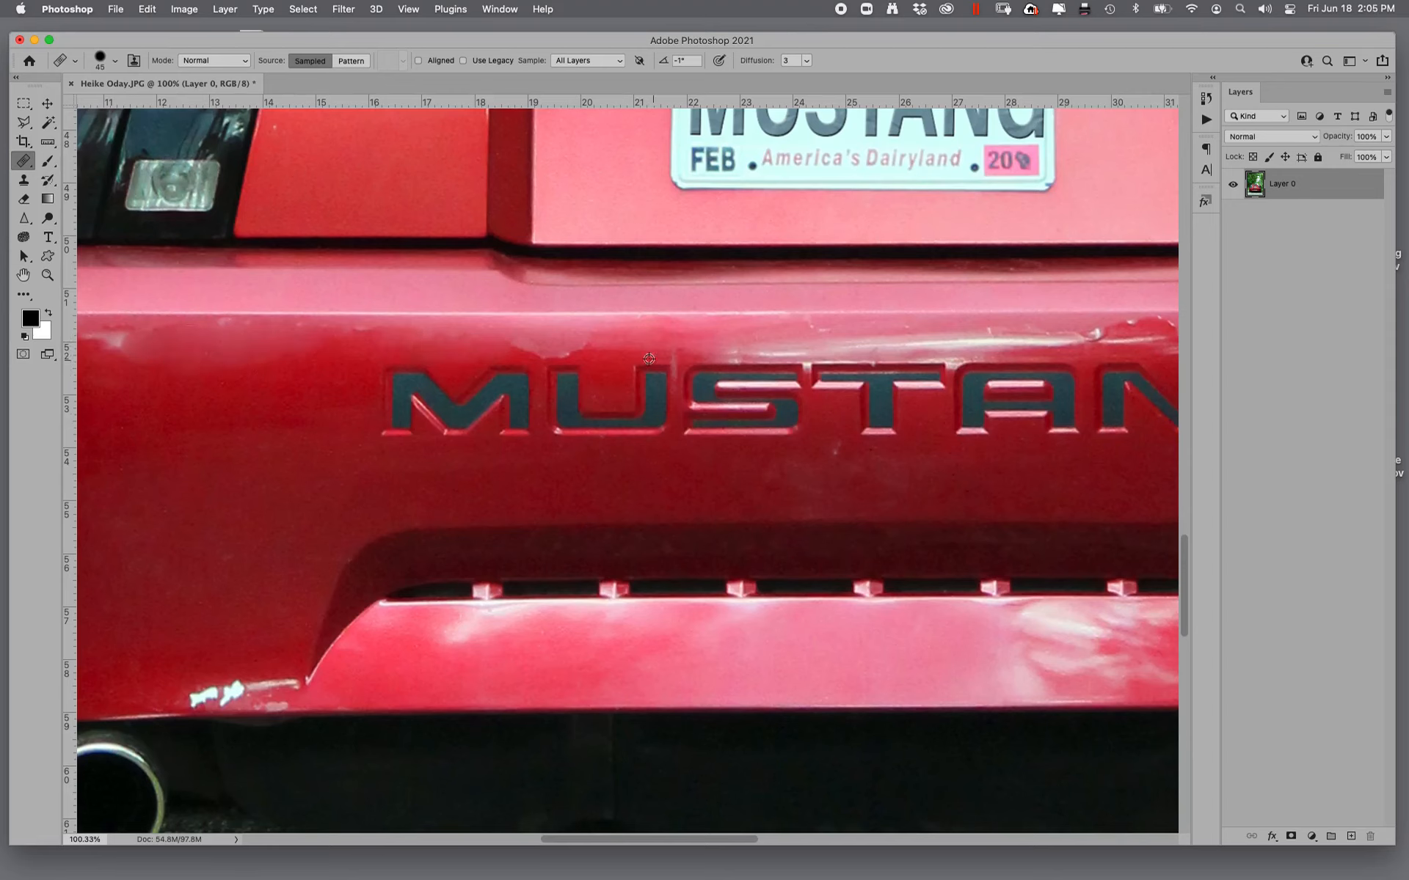
pyautogui.moveTo(546, 345); pyautogui.dragTo(597, 337)
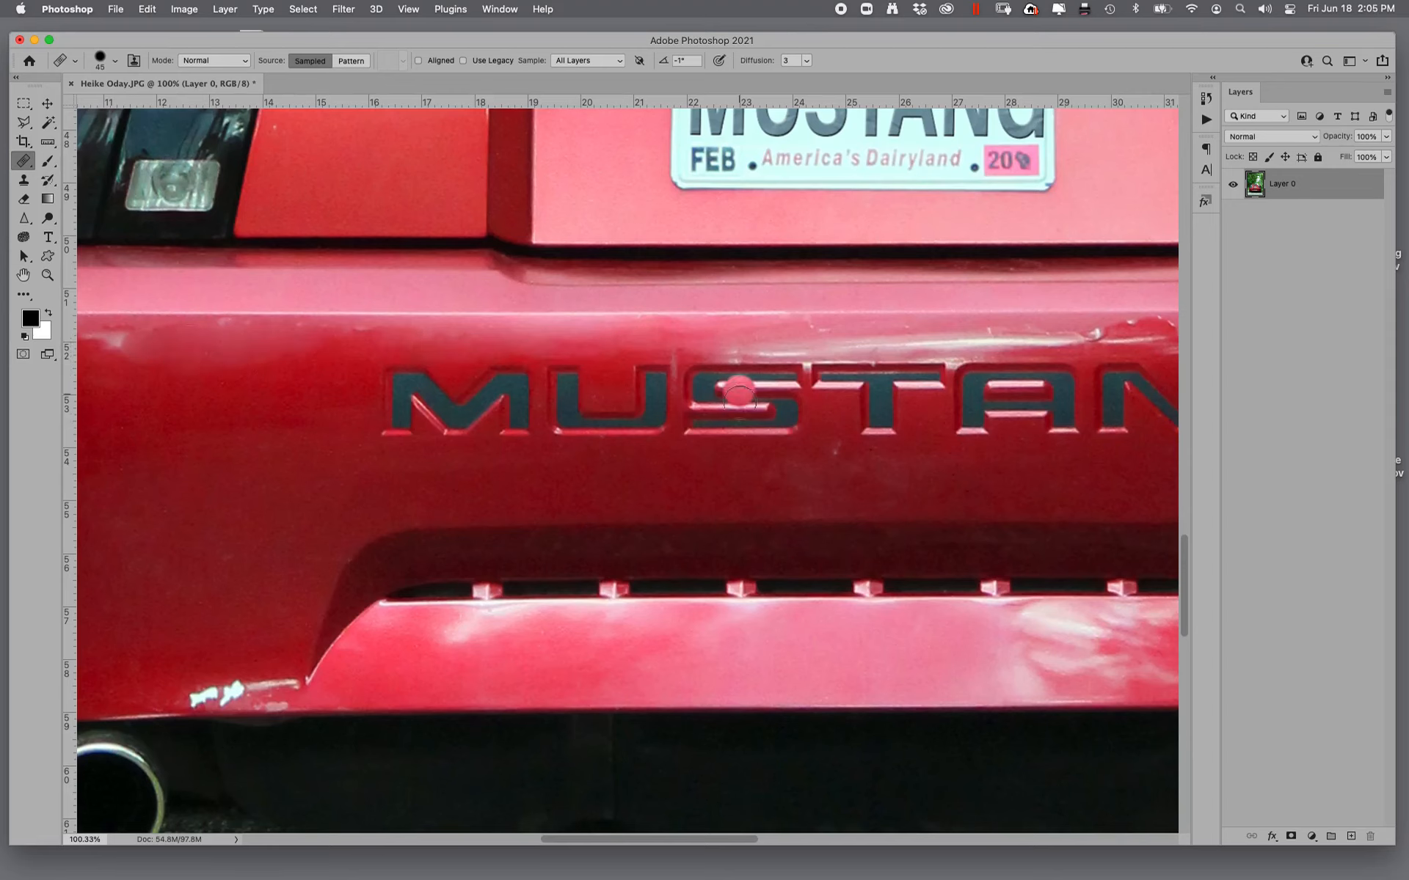
# - Heal away the chipped mark and jagged reflection edge above the embossed letters ANG and to their right
pyautogui.moveTo(642, 445); pyautogui.dragTo(43, 442)
pyautogui.keyDown('alt'); pyautogui.click(854, 372); pyautogui.keyUp('alt')
pyautogui.moveTo(742, 334); pyautogui.dragTo(879, 333)
pyautogui.moveTo(702, 337)
pyautogui.mouseDown()
pyautogui.moveTo(653, 328)
pyautogui.moveTo(808, 332)
pyautogui.mouseUp()
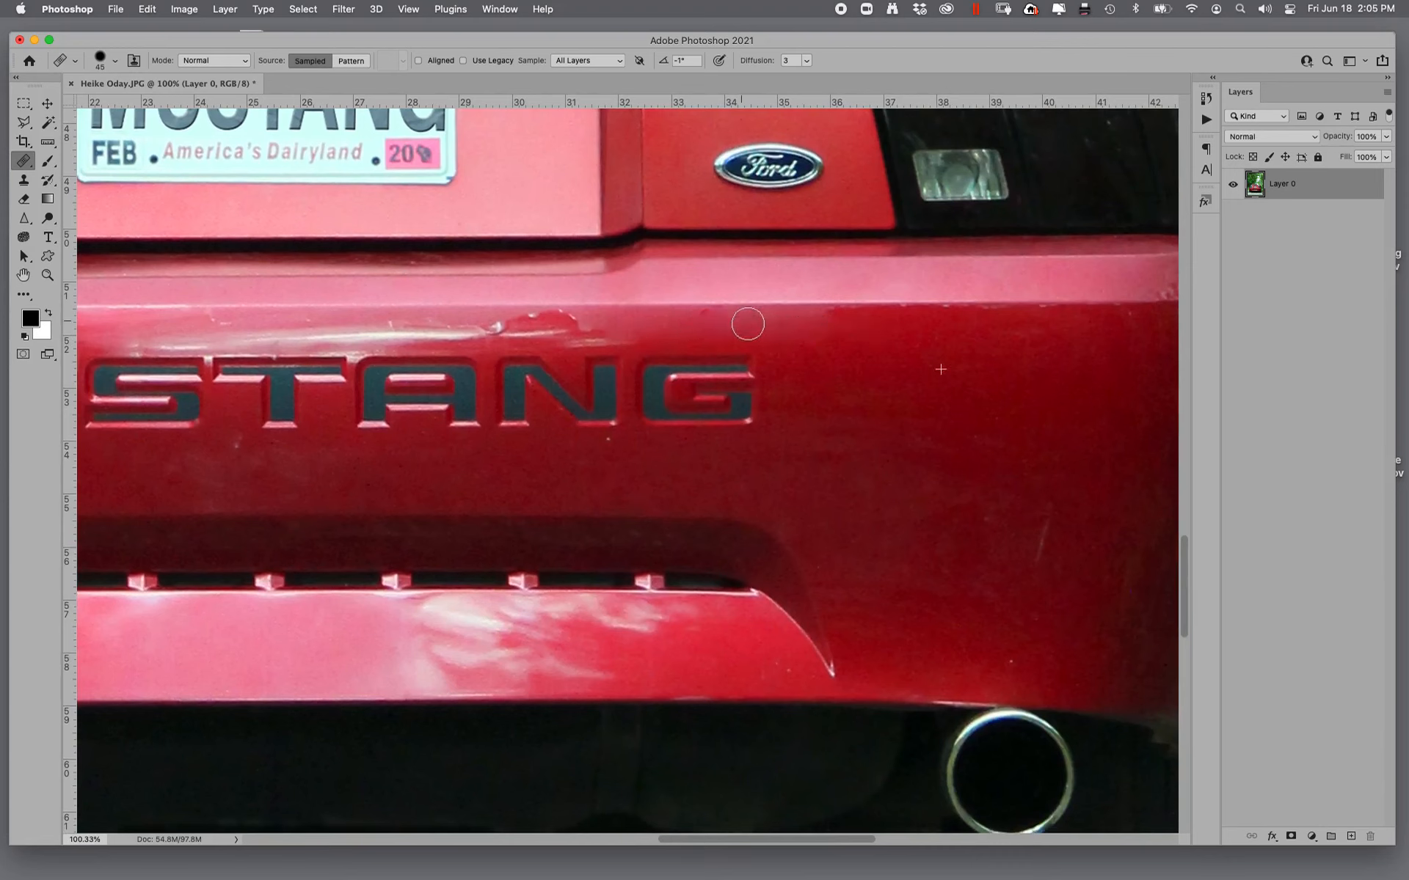
pyautogui.keyDown('alt'); pyautogui.click(445, 333); pyautogui.keyUp('alt')
pyautogui.moveTo(537, 329); pyautogui.dragTo(438, 335)
pyautogui.keyDown('alt'); pyautogui.click(634, 335); pyautogui.keyUp('alt')
pyautogui.moveTo(547, 329)
pyautogui.mouseDown()
pyautogui.moveTo(620, 334)
pyautogui.moveTo(516, 324)
pyautogui.mouseUp()
pyautogui.keyDown('alt'); pyautogui.click(734, 345); pyautogui.keyUp('alt')
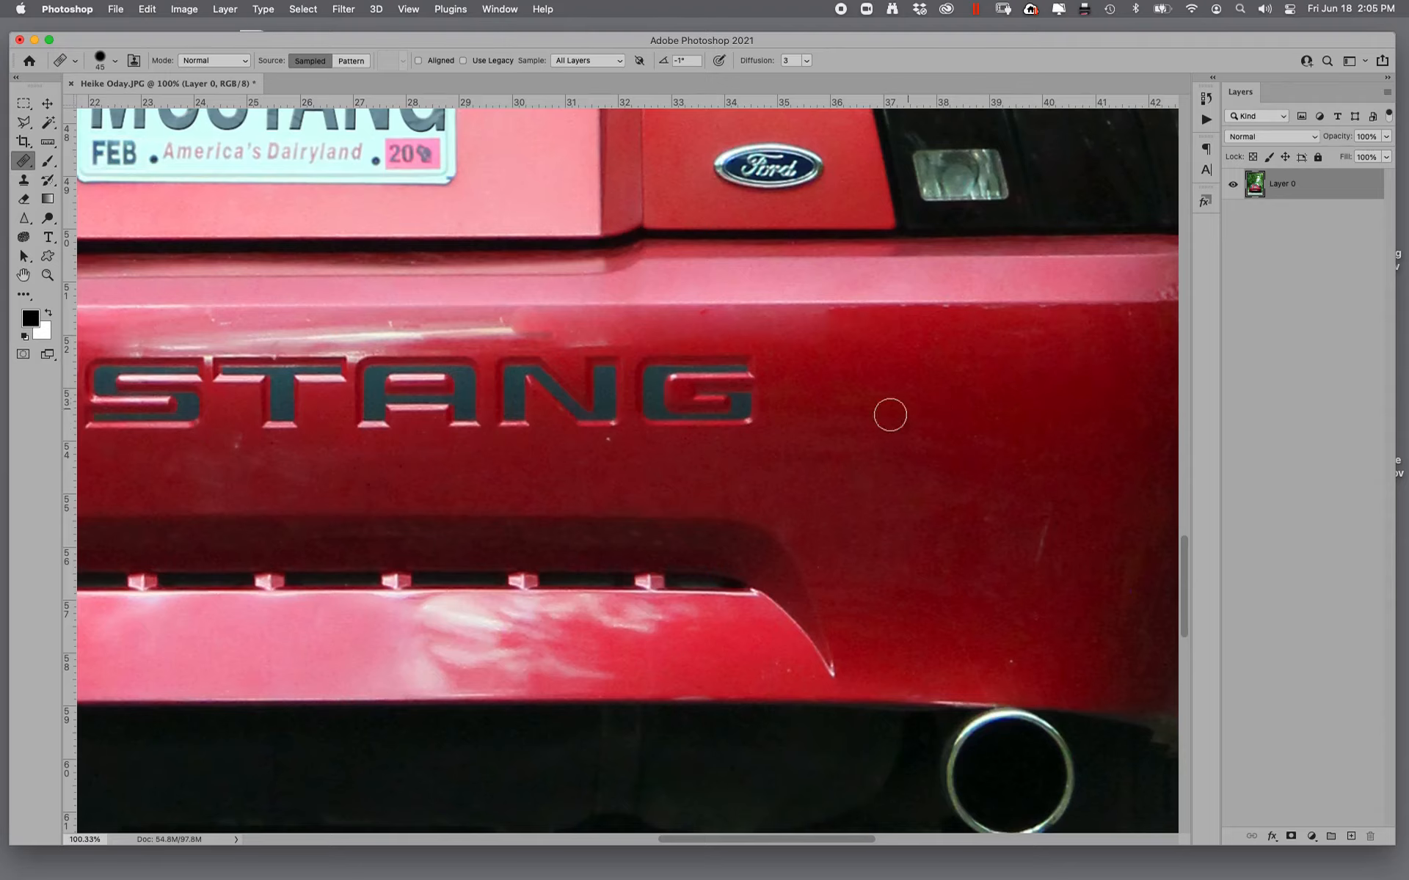
# - Remove the small pale spots on the bumper's upper right corner below the taillight
pyautogui.moveTo(889, 411); pyautogui.dragTo(472, 409)
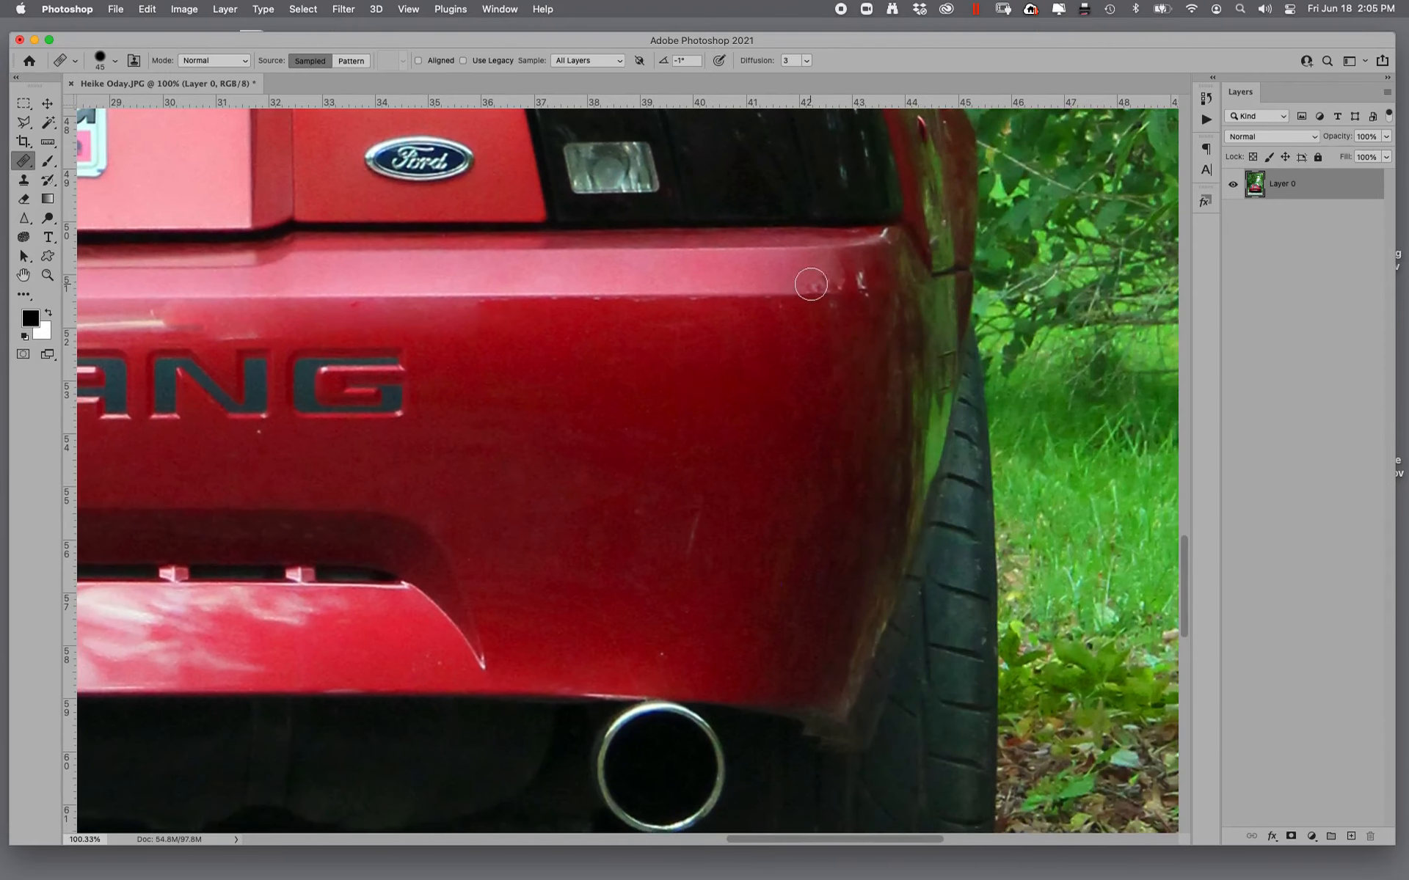
pyautogui.click(839, 283)
pyautogui.moveTo(869, 298); pyautogui.dragTo(868, 312)
# - Try to heal away the pale reflection patch under the bumper's highlight line below the left taillight
pyautogui.moveTo(621, 430); pyautogui.dragTo(1261, 409)
pyautogui.moveTo(724, 396); pyautogui.dragTo(1285, 402)
pyautogui.moveTo(1153, 404); pyautogui.dragTo(1160, 405)
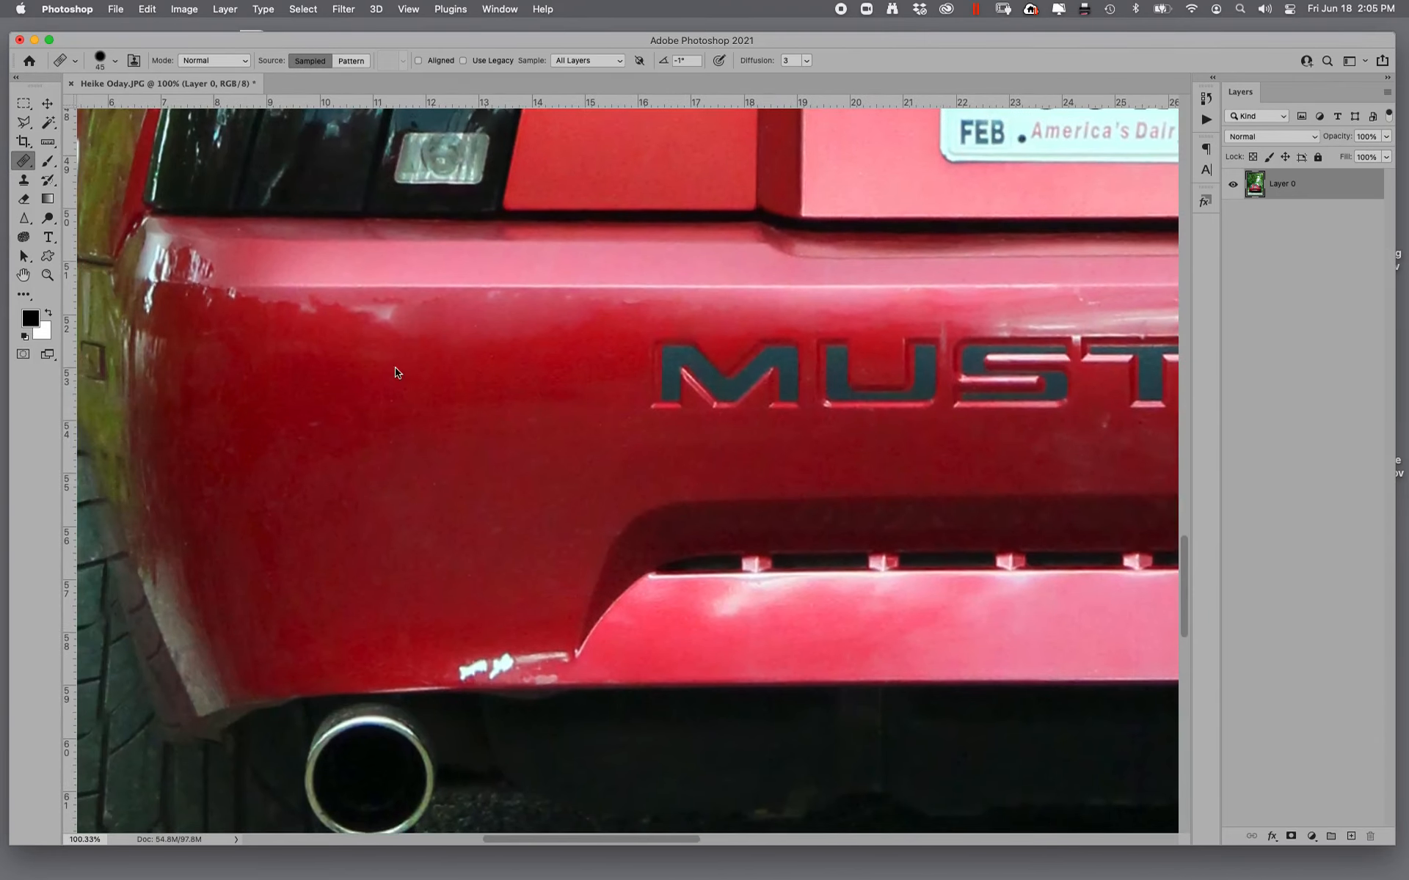
pyautogui.moveTo(407, 316)
pyautogui.mouseDown()
pyautogui.moveTo(348, 314)
pyautogui.moveTo(363, 304)
pyautogui.mouseUp()
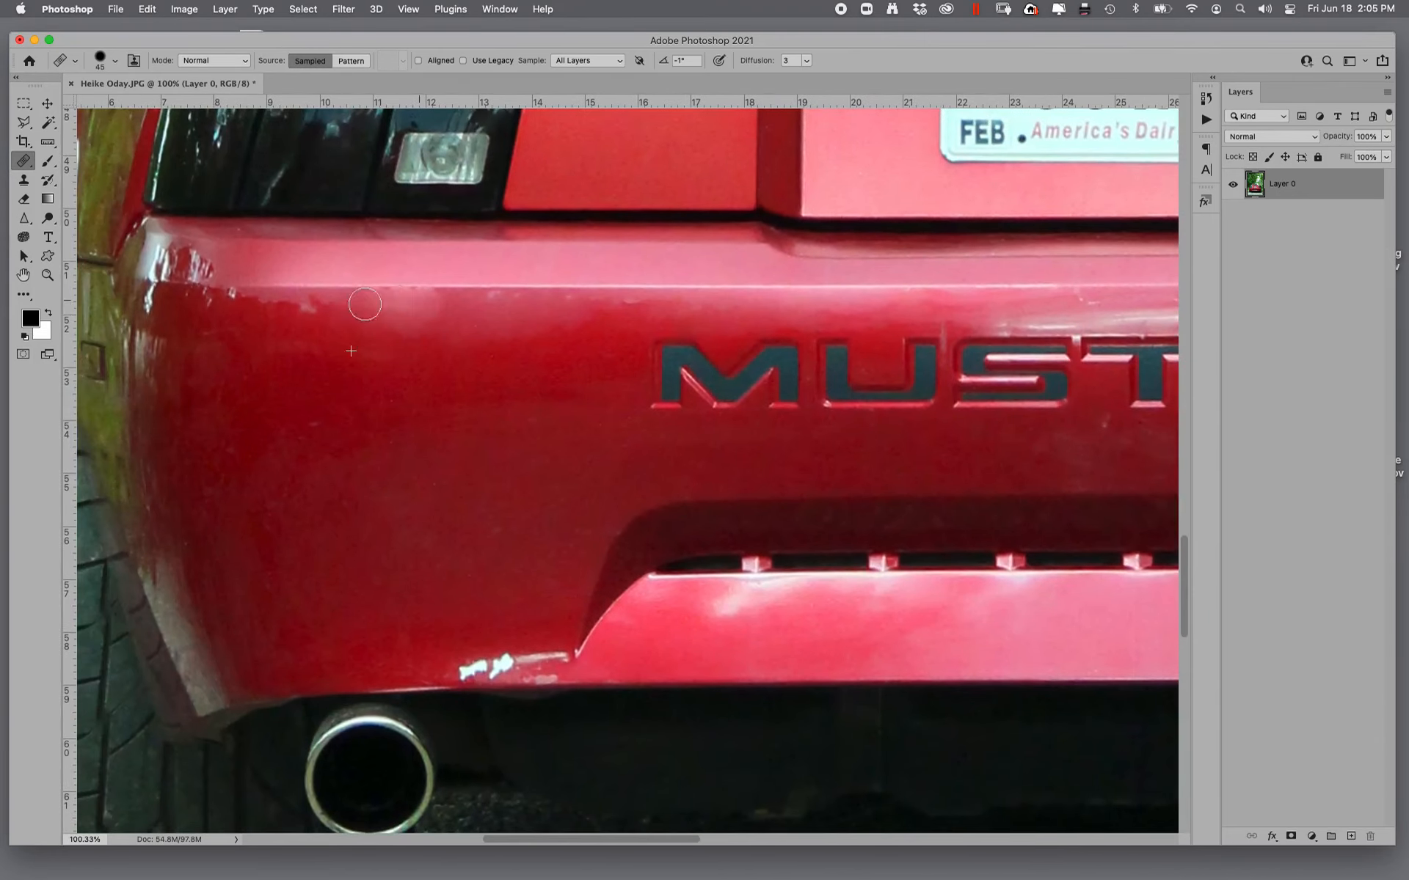
pyautogui.click(403, 289)
pyautogui.click(330, 305)
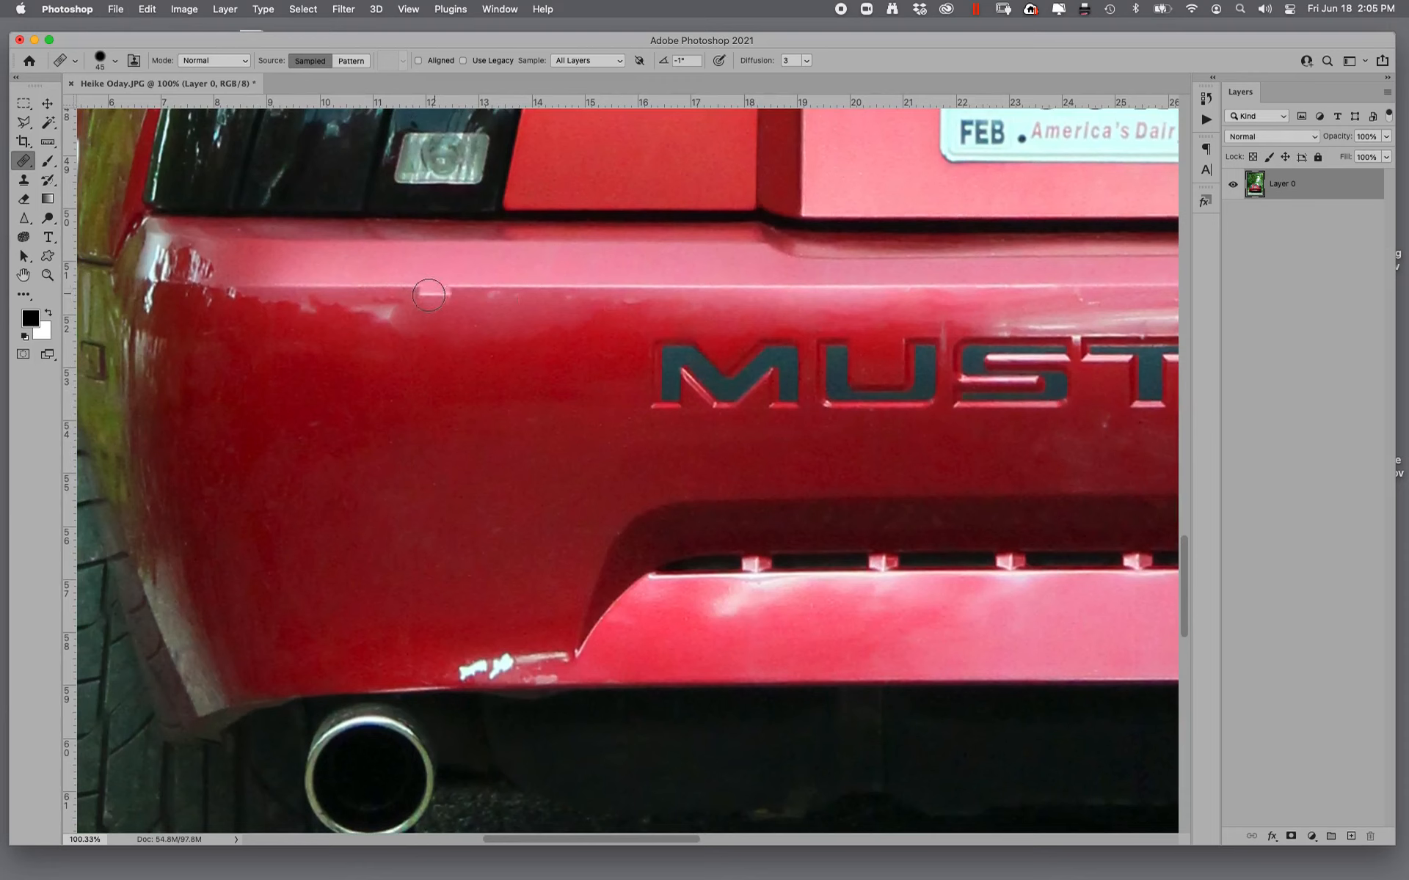
# - Blend the pale reflection patches under the bumper's highlight line below the left taillight into the red paint
pyautogui.click(394, 290)
pyautogui.moveTo(419, 289); pyautogui.dragTo(363, 308)
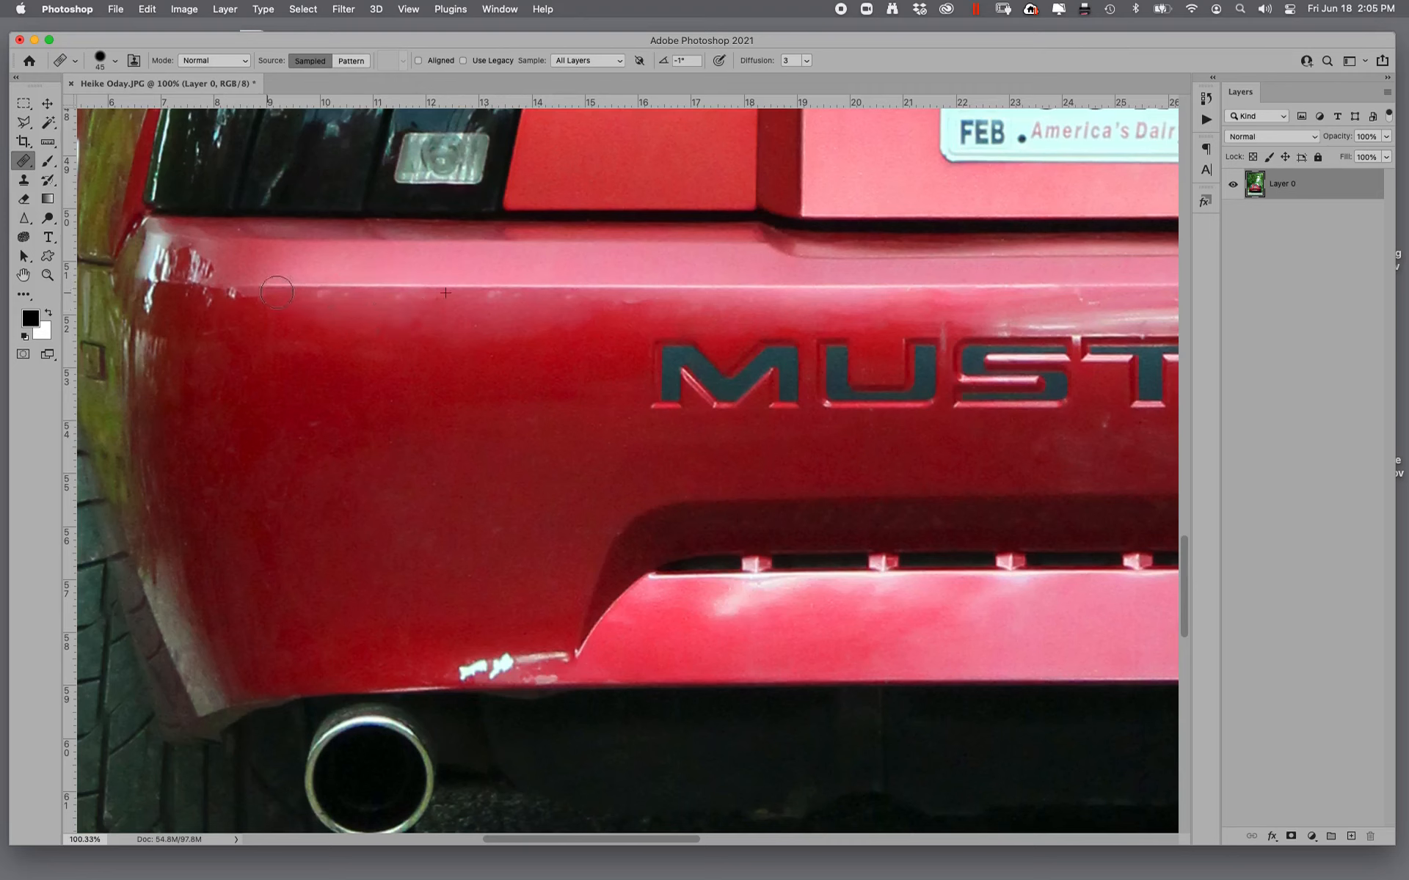
pyautogui.moveTo(384, 294)
pyautogui.mouseDown()
pyautogui.moveTo(482, 292)
pyautogui.moveTo(439, 299)
pyautogui.mouseUp()
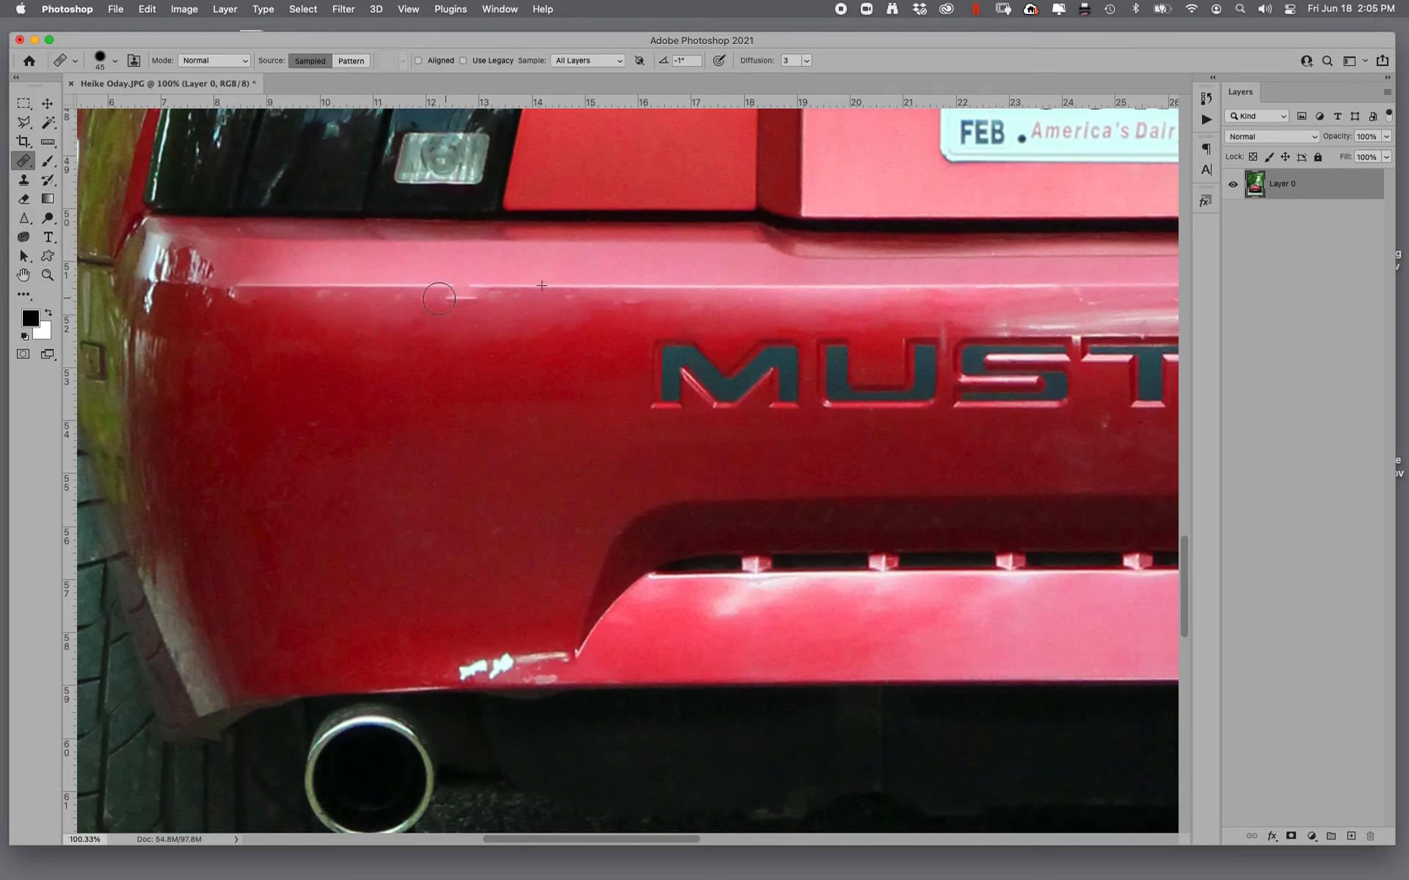
pyautogui.keyDown('alt'); pyautogui.click(366, 364); pyautogui.keyUp('alt')
pyautogui.press('super+z')
pyautogui.keyDown('alt'); pyautogui.click(416, 373); pyautogui.keyUp('alt')
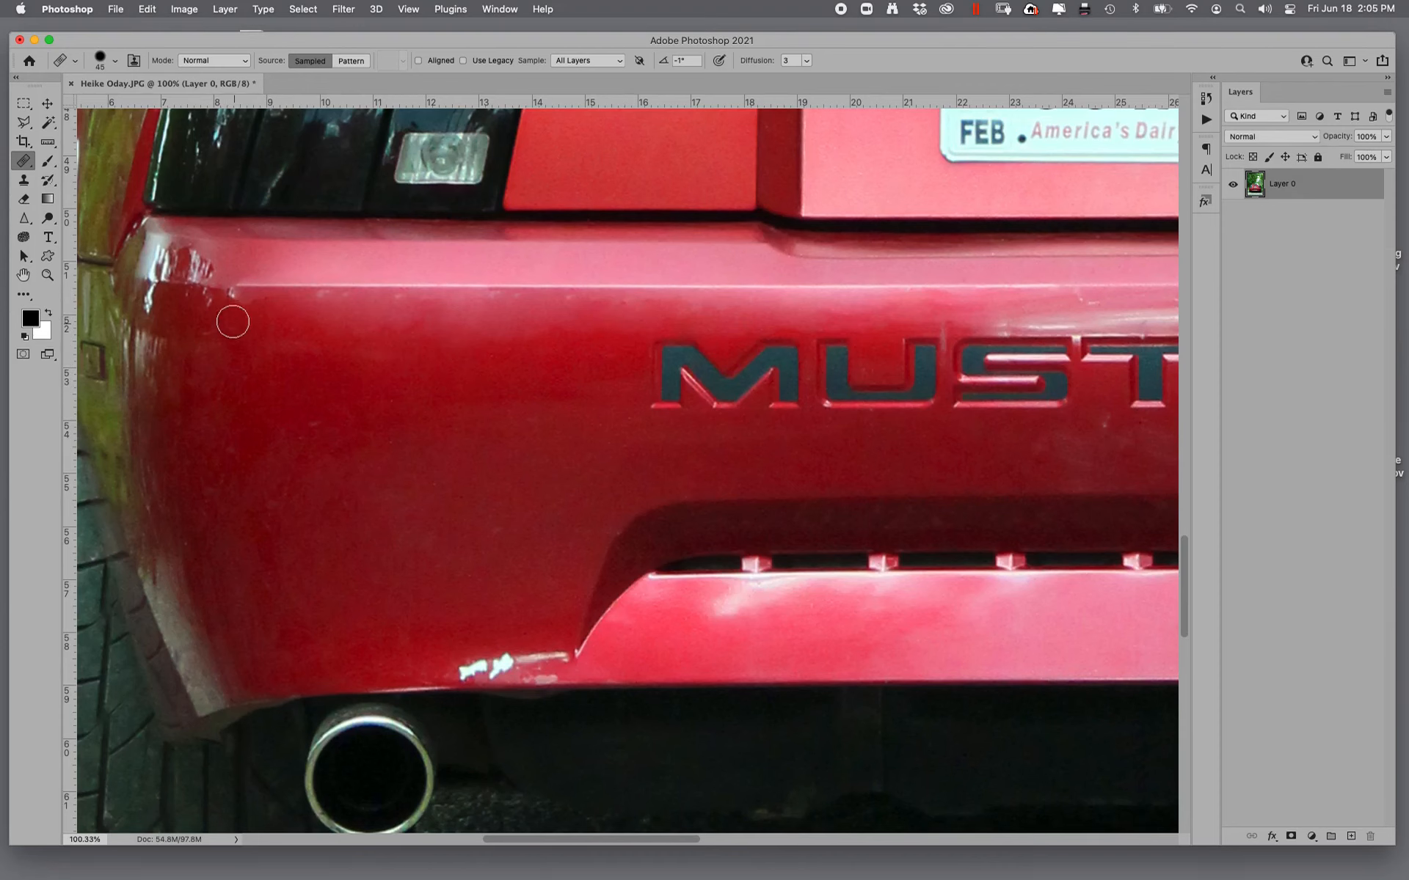
# - Heal away the scratches on the red panel between the left taillight and the license plate
pyautogui.moveTo(431, 403); pyautogui.dragTo(53, 647)
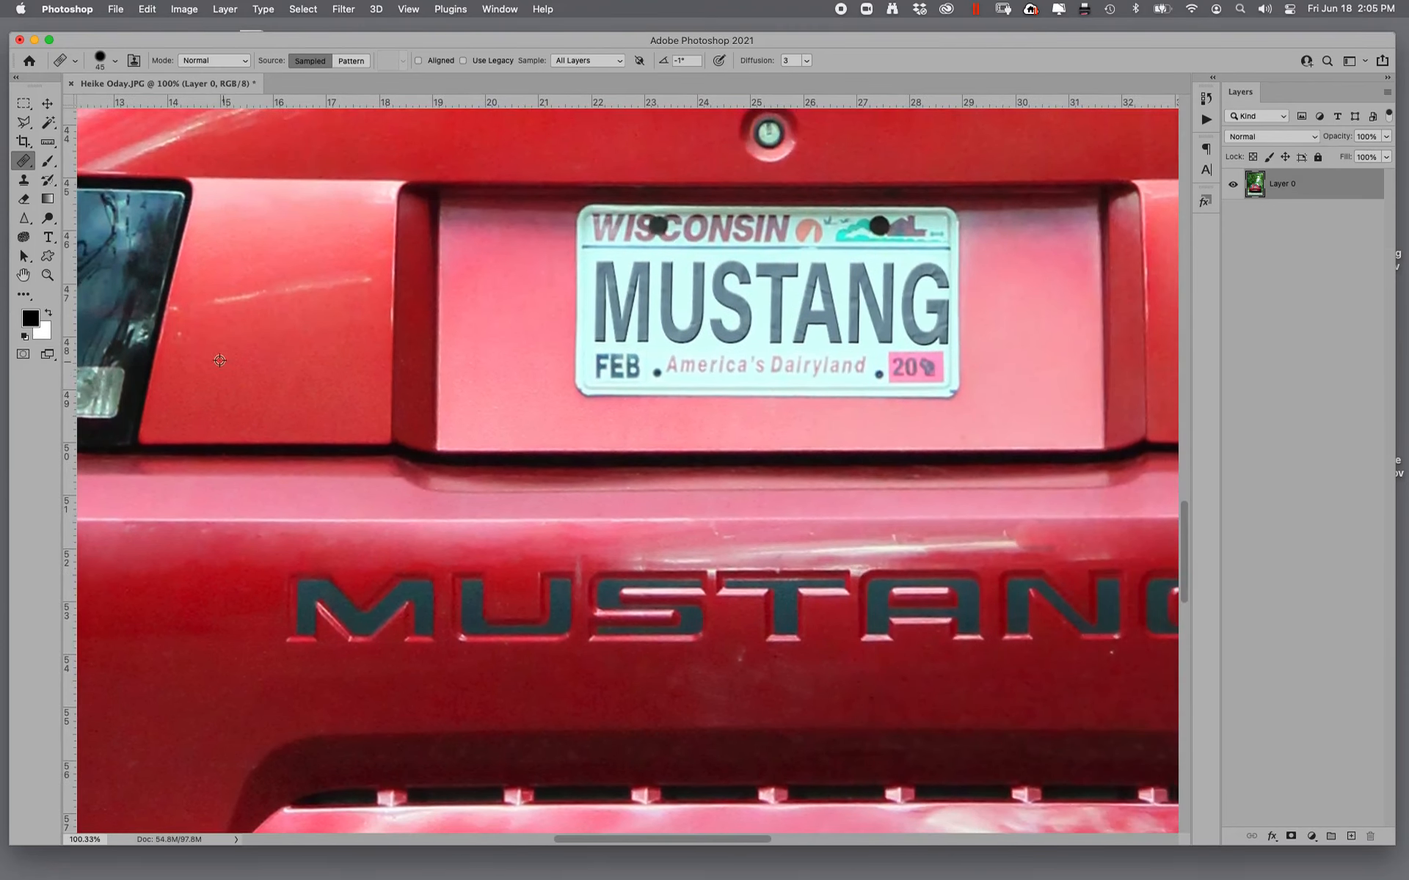
pyautogui.keyDown('alt'); pyautogui.click(219, 363); pyautogui.keyUp('alt')
pyautogui.moveTo(232, 300); pyautogui.dragTo(368, 286)
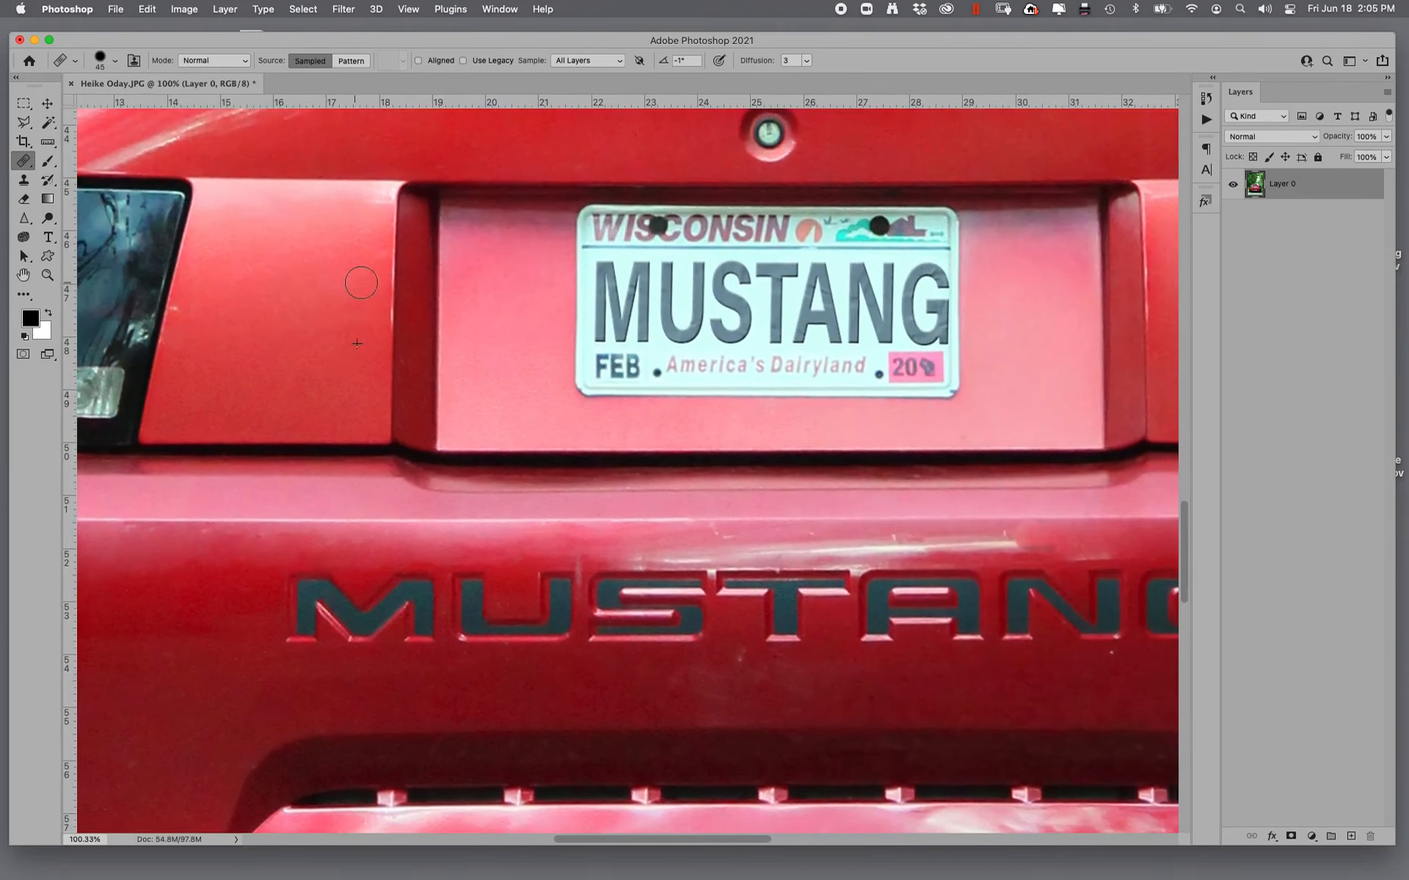
# - Check the rear window, spoiler, tailgate and right taillight, and the whole photo, for remaining blemishes
pyautogui.moveTo(778, 423)
pyautogui.mouseDown()
pyautogui.moveTo(276, 436)
pyautogui.moveTo(59, 715)
pyautogui.mouseUp()
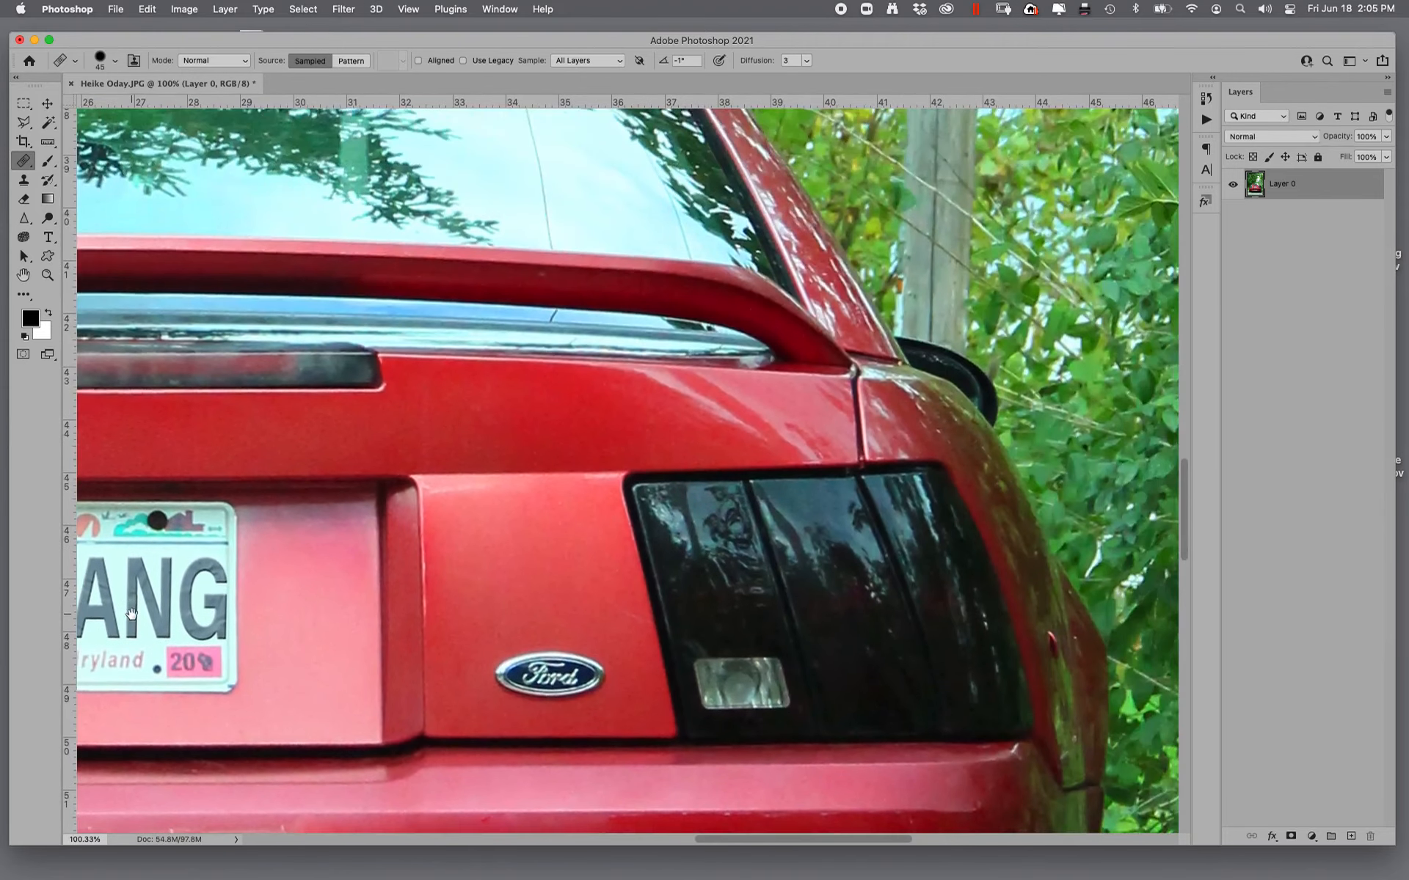
pyautogui.moveTo(96, 433); pyautogui.dragTo(905, 553)
pyautogui.moveTo(450, 513); pyautogui.dragTo(368, 669)
pyautogui.moveTo(782, 571); pyautogui.dragTo(311, 482)
pyautogui.moveTo(732, 549); pyautogui.dragTo(383, 344)
pyautogui.moveTo(658, 483); pyautogui.dragTo(516, 299)
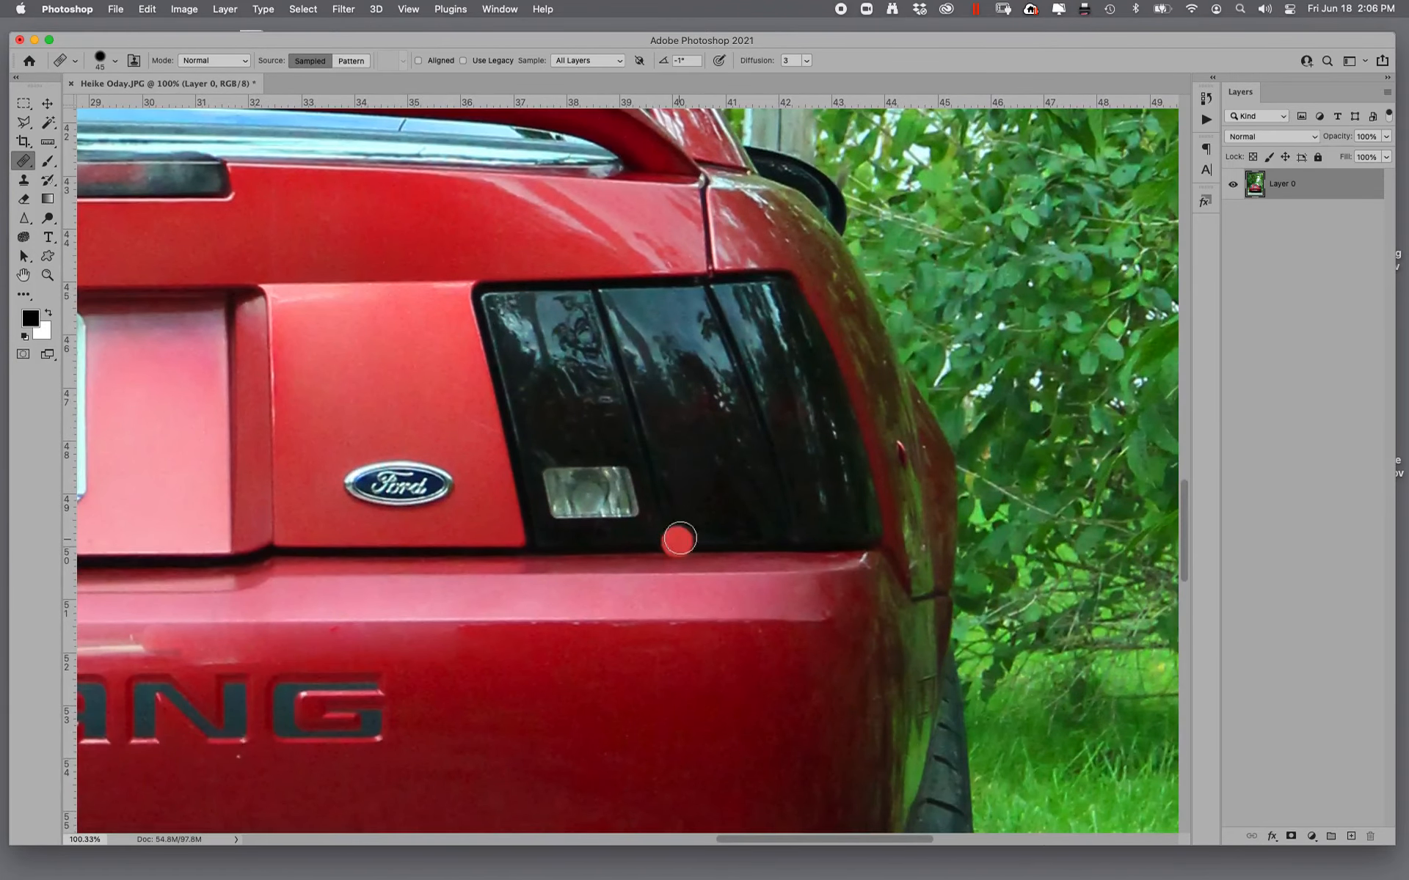
pyautogui.scroll(-5, 856, 377)
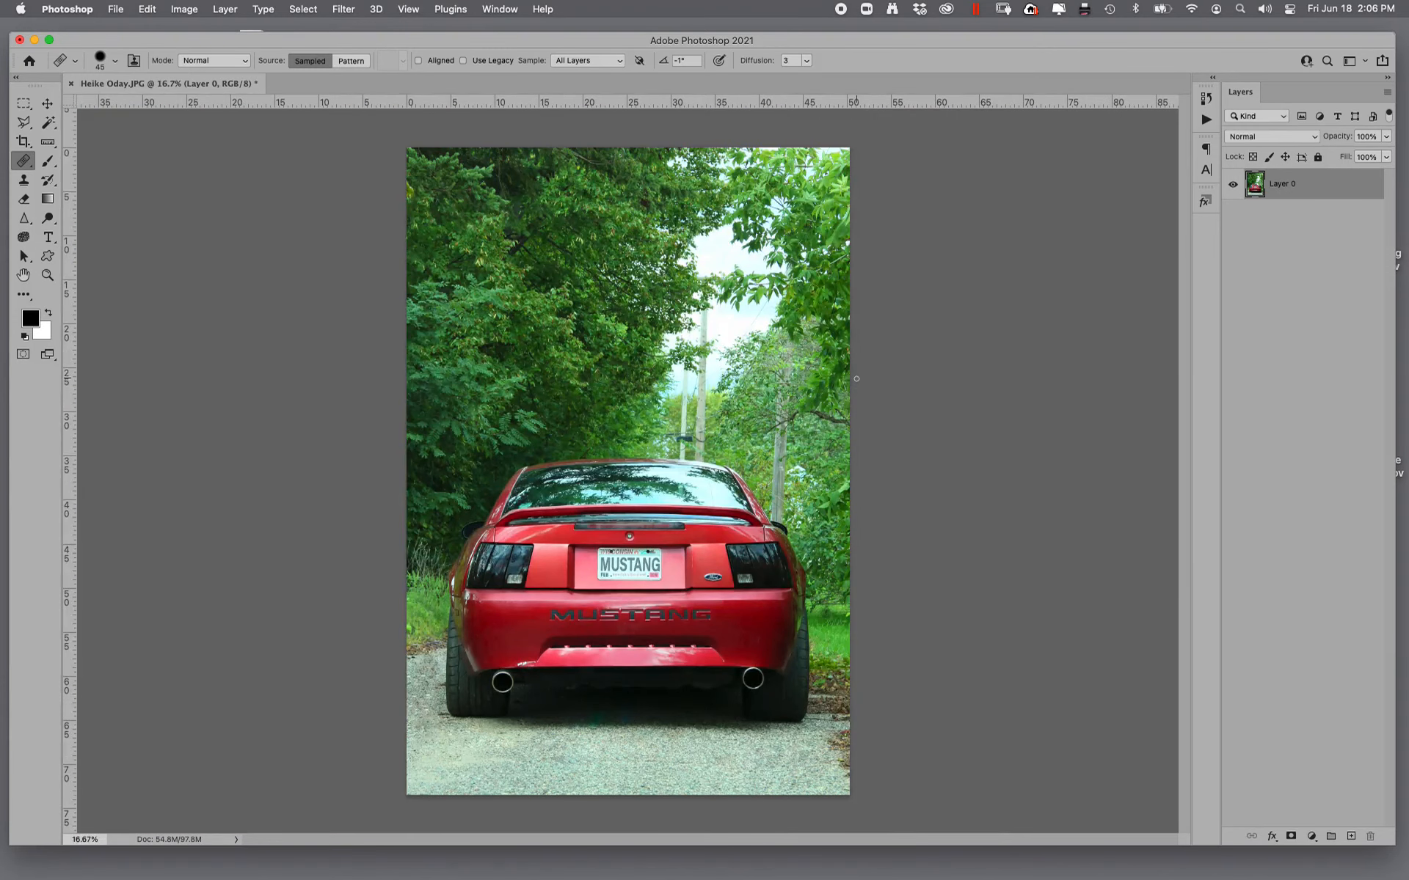
# - Heal away the pale scratch on the red bumper above the right exhaust pipe
pyautogui.click(48, 275)
pyautogui.moveTo(716, 639); pyautogui.dragTo(816, 705)
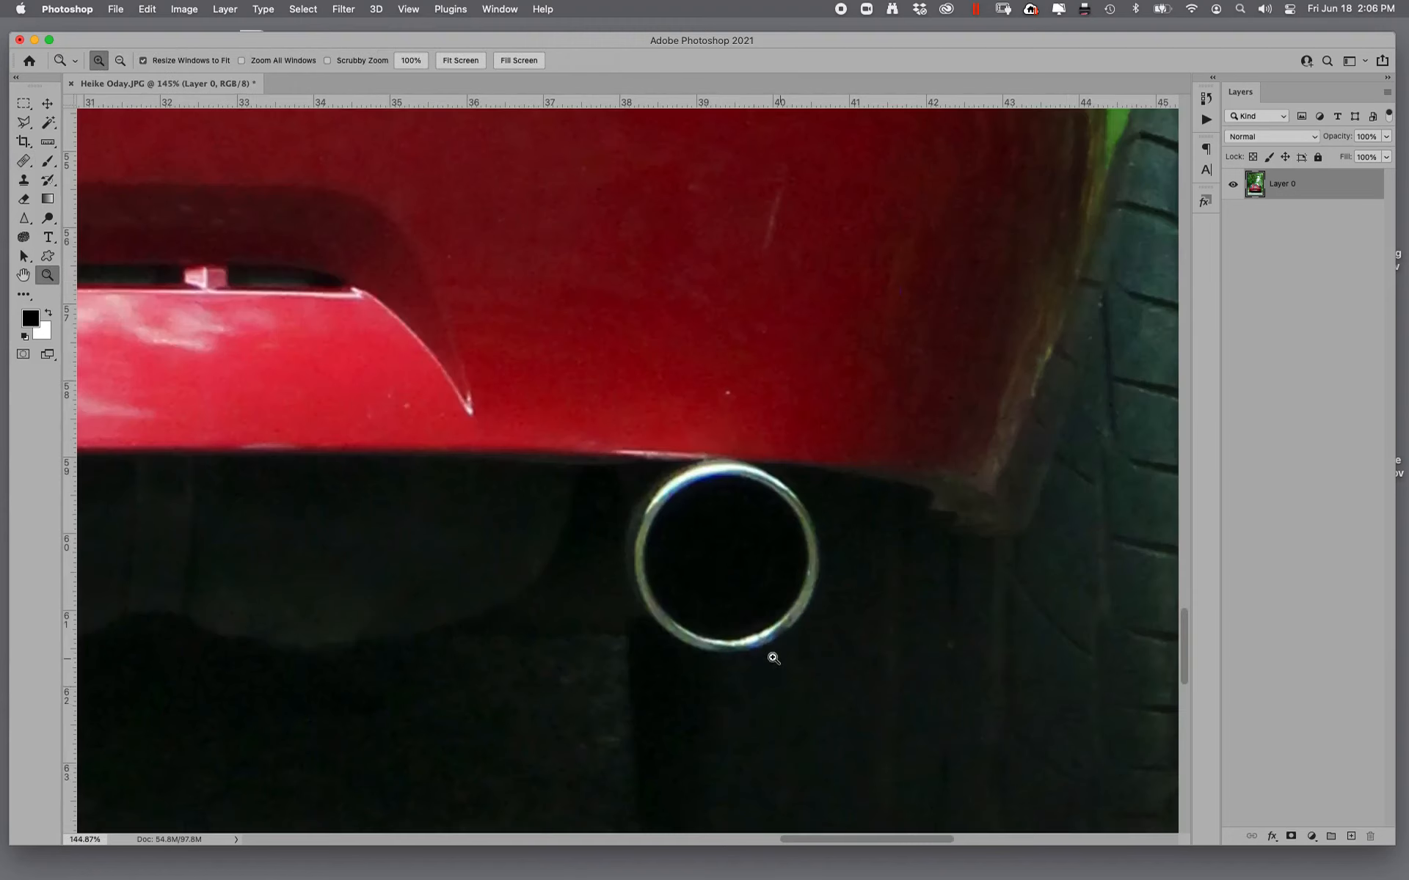
pyautogui.click(24, 160)
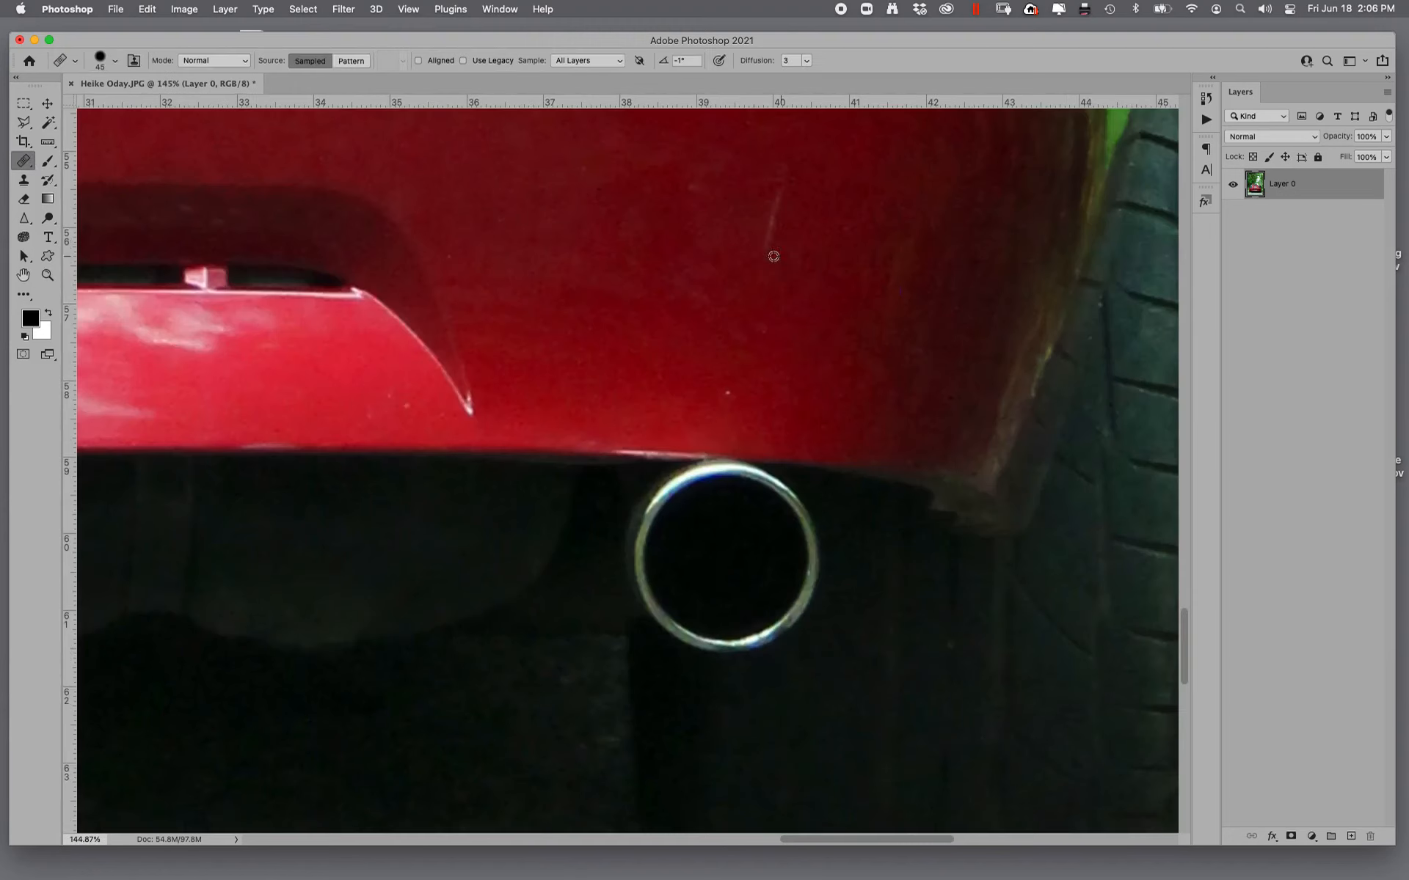
pyautogui.keyDown('alt'); pyautogui.click(702, 250); pyautogui.keyUp('alt')
pyautogui.moveTo(784, 175); pyautogui.dragTo(766, 273)
pyautogui.press('super+0')
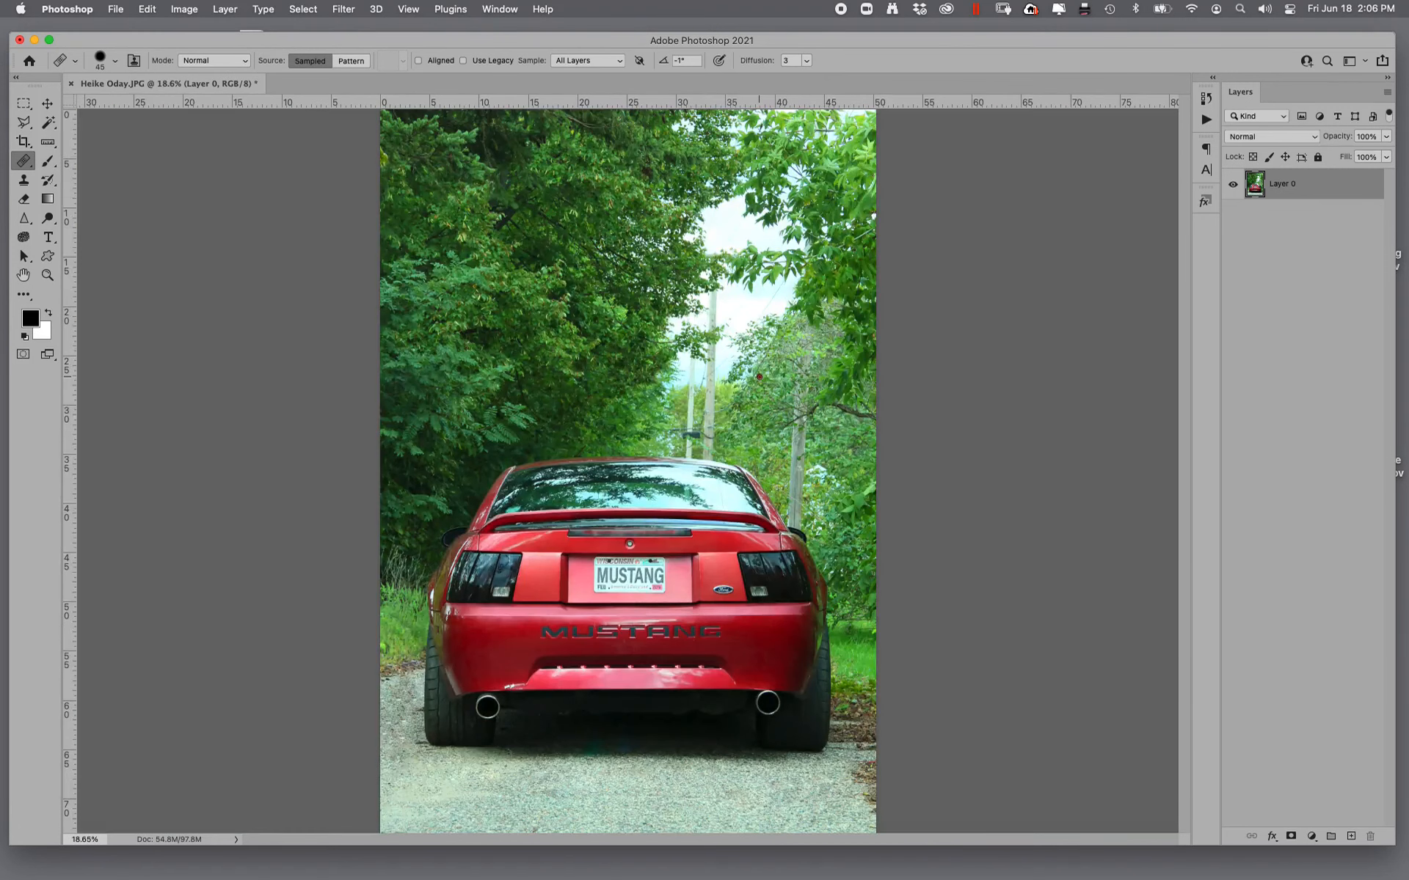
# - Clone foliage over the lower ends of the two utility poles just above the car's roof, using the Clone Stamp
pyautogui.click(47, 276)
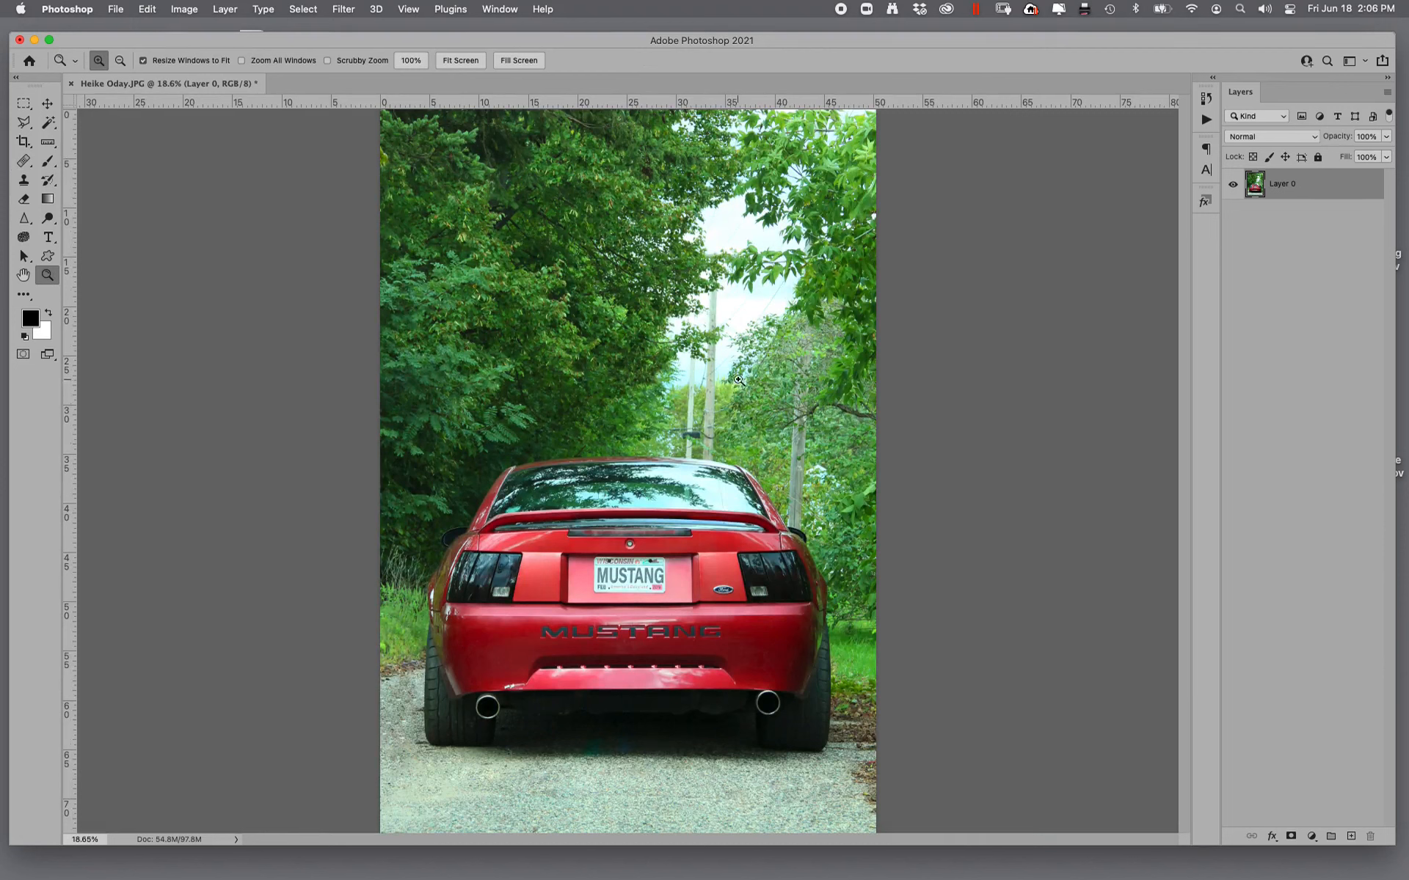
pyautogui.moveTo(739, 380); pyautogui.dragTo(947, 613)
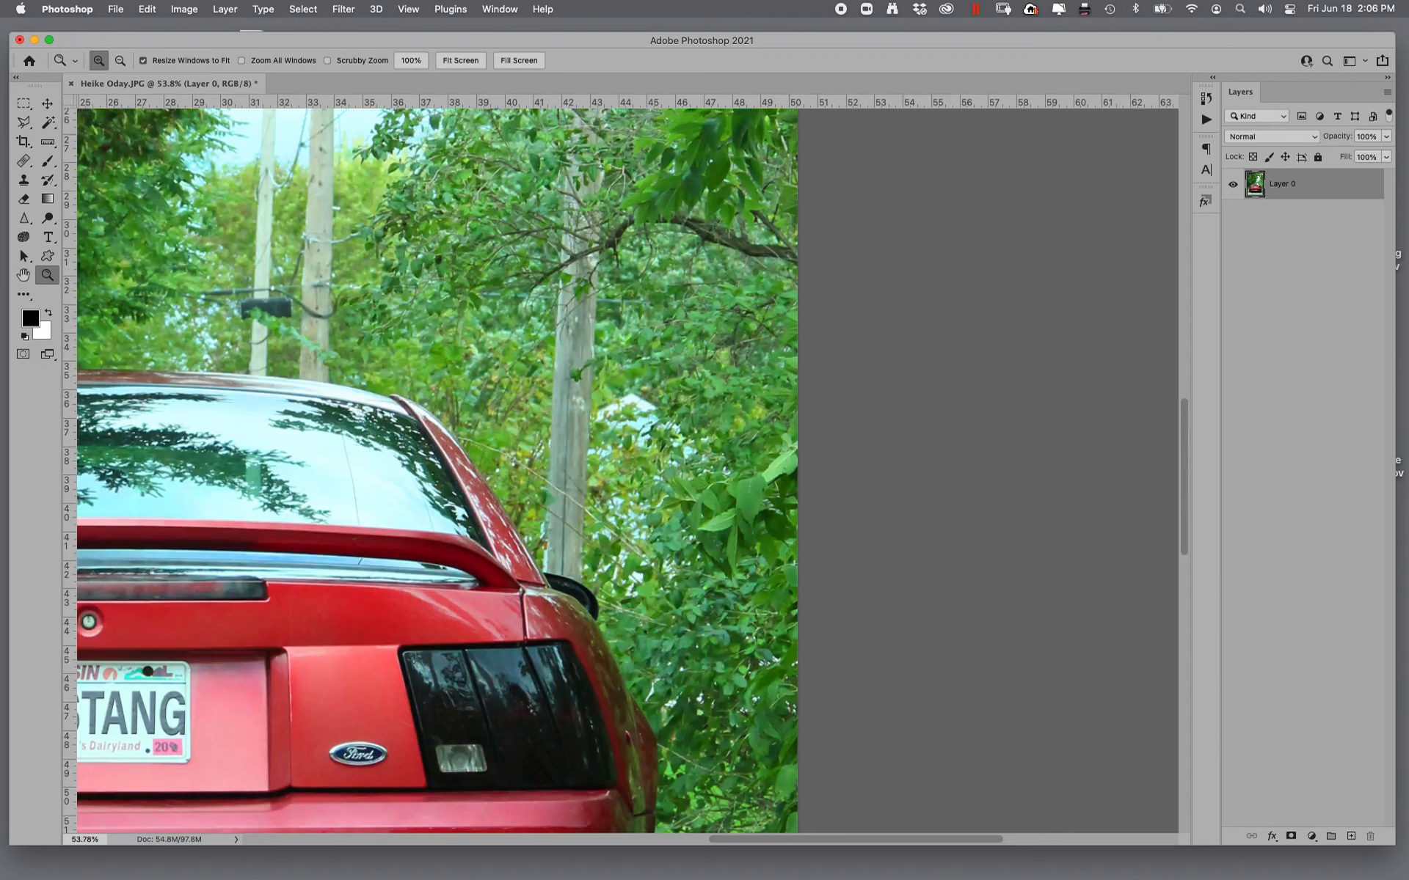
pyautogui.moveTo(214, 328); pyautogui.dragTo(399, 448)
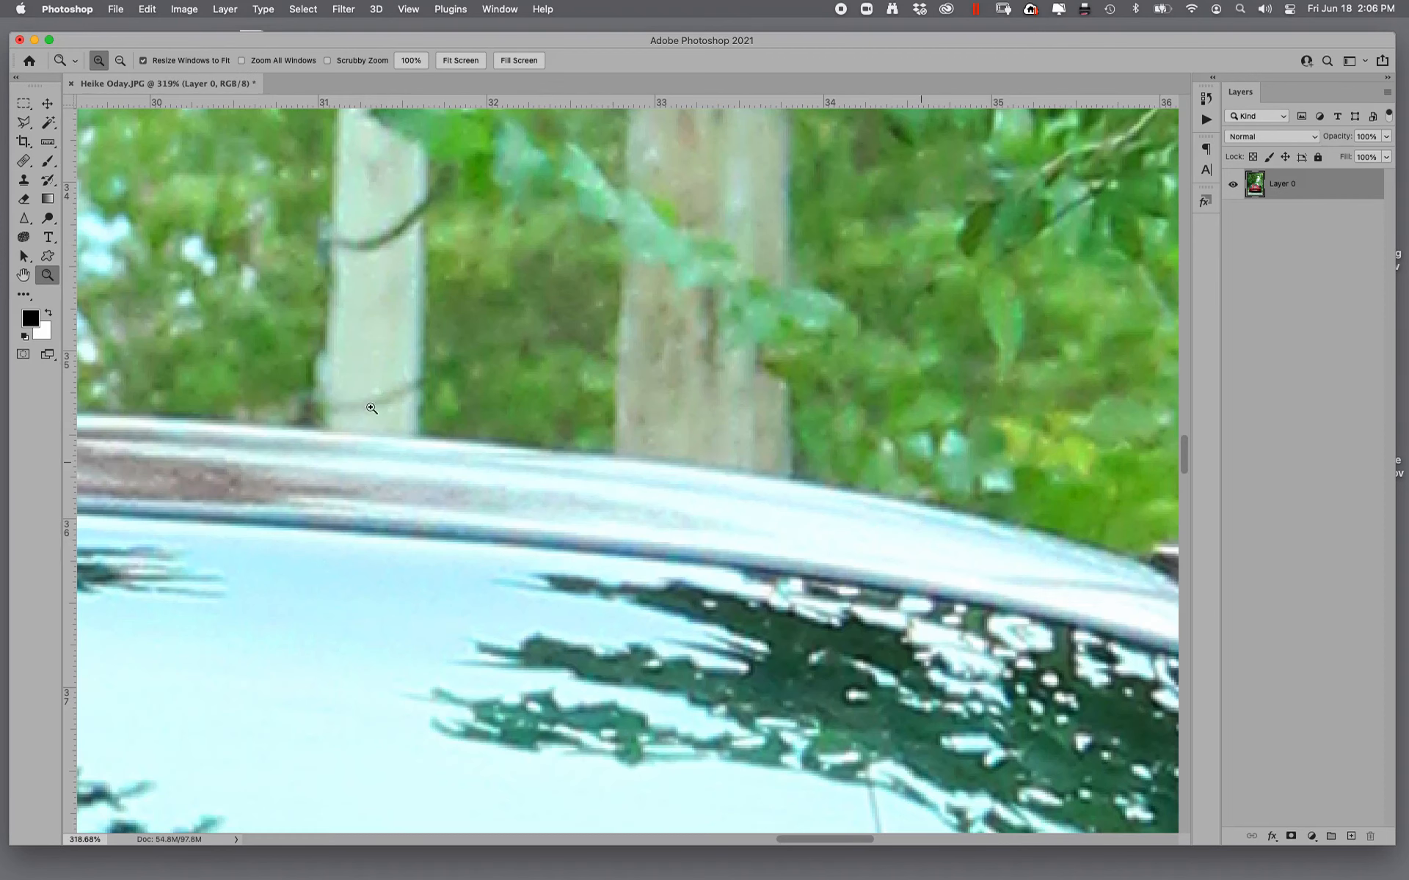
pyautogui.click(23, 179)
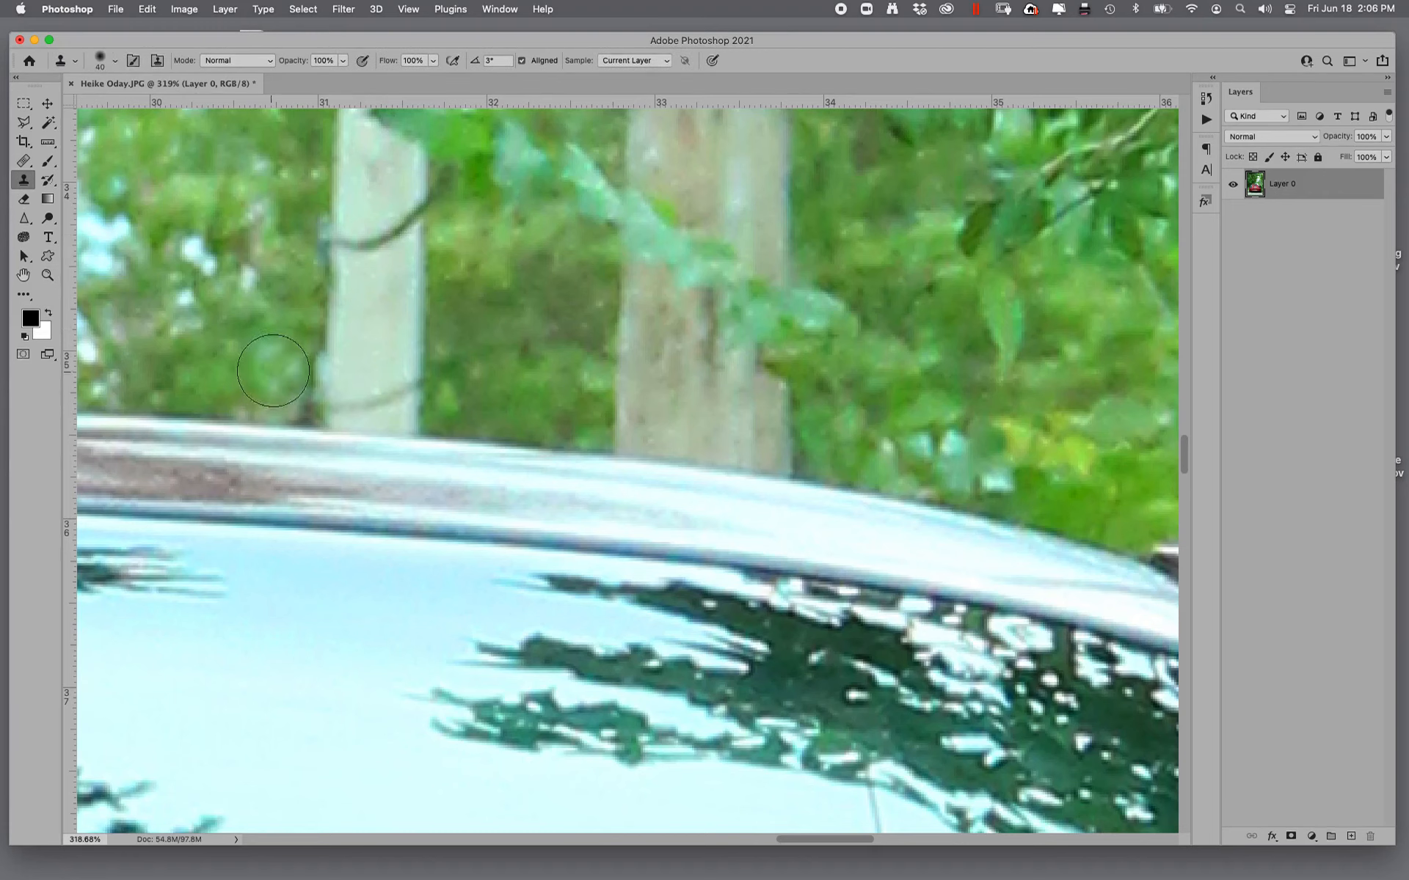
pyautogui.keyDown('alt'); pyautogui.click(228, 349); pyautogui.keyUp('alt')
pyautogui.moveTo(333, 394)
pyautogui.mouseDown()
pyautogui.moveTo(424, 390)
pyautogui.moveTo(296, 340)
pyautogui.moveTo(382, 315)
pyautogui.moveTo(431, 278)
pyautogui.moveTo(325, 281)
pyautogui.moveTo(454, 321)
pyautogui.moveTo(440, 378)
pyautogui.moveTo(388, 371)
pyautogui.moveTo(345, 239)
pyautogui.moveTo(315, 223)
pyautogui.moveTo(437, 189)
pyautogui.moveTo(382, 220)
pyautogui.mouseUp()
pyautogui.keyDown('alt'); pyautogui.click(439, 374); pyautogui.keyUp('alt')
pyautogui.moveTo(609, 415)
pyautogui.mouseDown()
pyautogui.moveTo(628, 403)
pyautogui.moveTo(607, 408)
pyautogui.moveTo(812, 424)
pyautogui.moveTo(779, 433)
pyautogui.moveTo(755, 429)
pyautogui.moveTo(815, 425)
pyautogui.moveTo(853, 367)
pyautogui.moveTo(705, 323)
pyautogui.moveTo(639, 338)
pyautogui.moveTo(609, 297)
pyautogui.moveTo(730, 343)
pyautogui.moveTo(733, 315)
pyautogui.moveTo(638, 287)
pyautogui.moveTo(719, 261)
pyautogui.moveTo(634, 301)
pyautogui.mouseUp()
pyautogui.keyDown('alt'); pyautogui.click(502, 311); pyautogui.keyUp('alt')
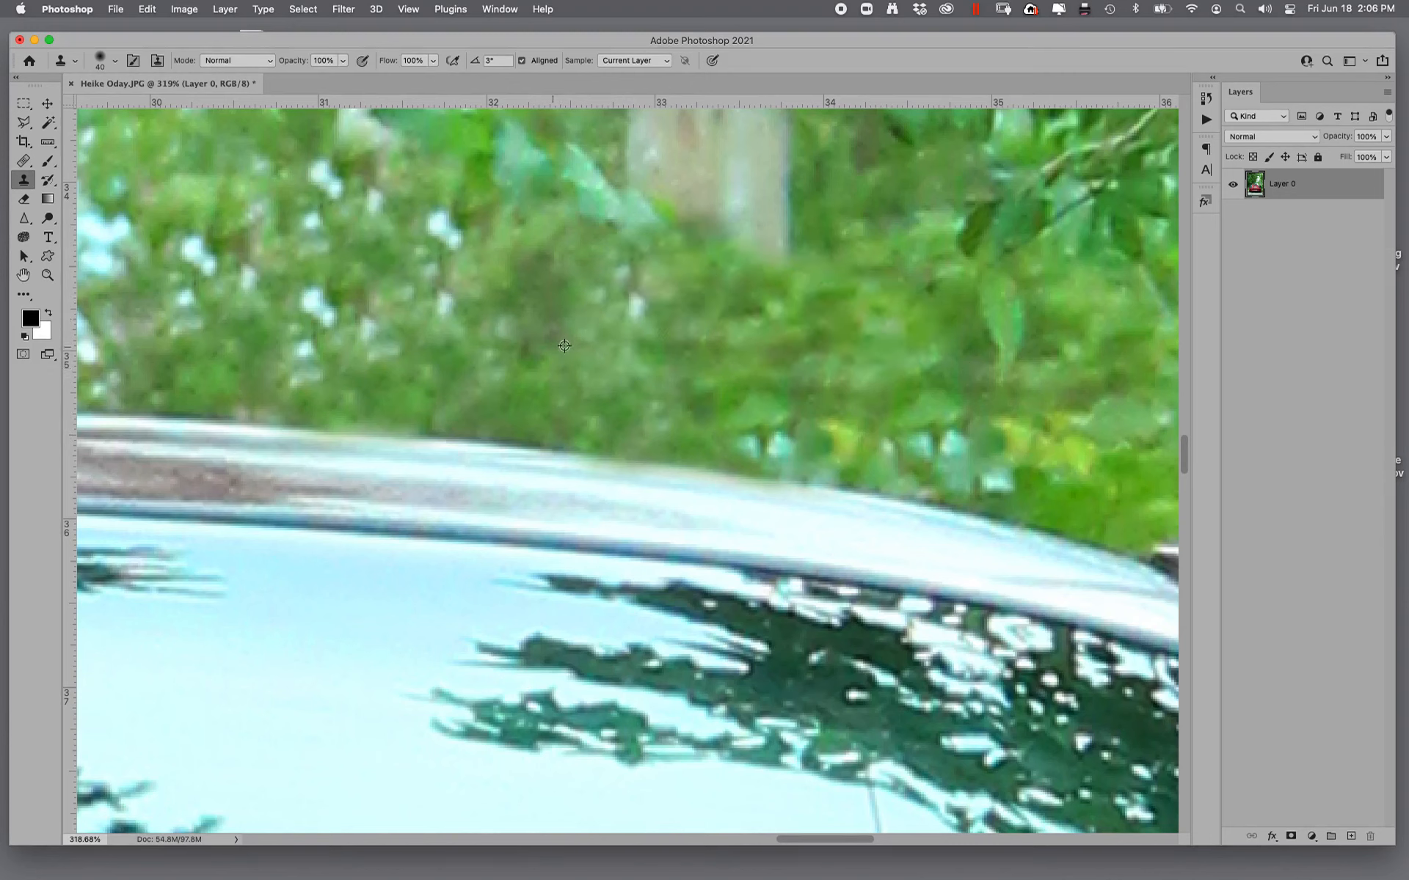
# - Clone more foliage over the leftover pole traces and bright spots above the roofline to blend the cover-up
pyautogui.keyDown('alt'); pyautogui.click(565, 347); pyautogui.keyUp('alt')
pyautogui.moveTo(731, 408); pyautogui.dragTo(777, 431)
pyautogui.moveTo(658, 311); pyautogui.dragTo(631, 308)
pyautogui.keyDown('alt'); pyautogui.click(453, 322); pyautogui.keyUp('alt')
pyautogui.moveTo(432, 229)
pyautogui.mouseDown()
pyautogui.moveTo(450, 247)
pyautogui.moveTo(443, 286)
pyautogui.mouseUp()
# - Clone leaves over the base of the wooden pole directly above the car's right side mirror
pyautogui.moveTo(712, 384); pyautogui.dragTo(24, 215)
pyautogui.moveTo(945, 603)
pyautogui.mouseDown()
pyautogui.moveTo(484, 357)
pyautogui.moveTo(421, 374)
pyautogui.moveTo(698, 478)
pyautogui.moveTo(844, 580)
pyautogui.mouseUp()
pyautogui.keyDown('alt'); pyautogui.click(465, 335); pyautogui.keyUp('alt')
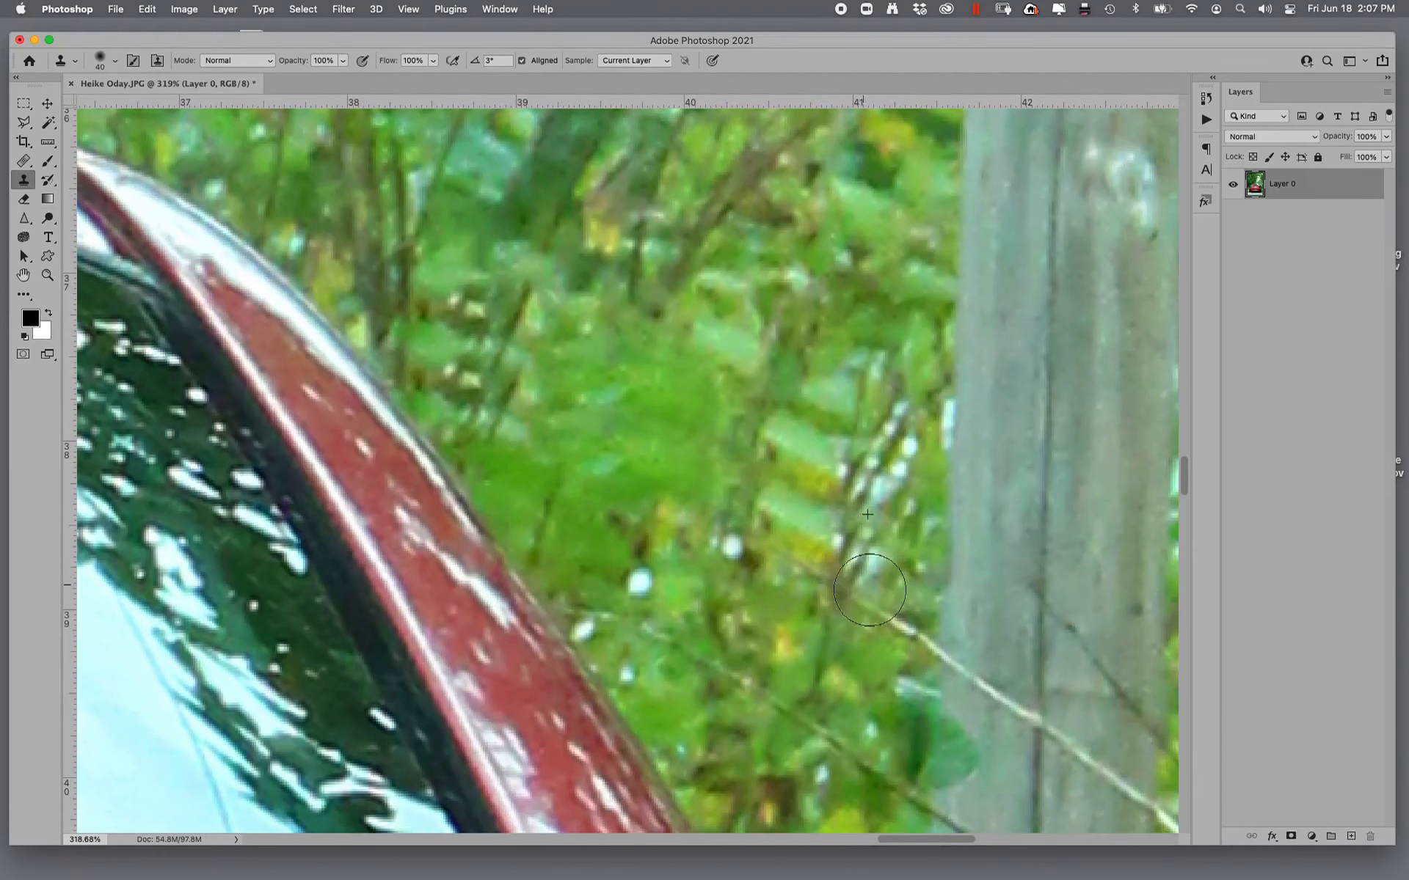
pyautogui.moveTo(979, 811); pyautogui.dragTo(759, 222)
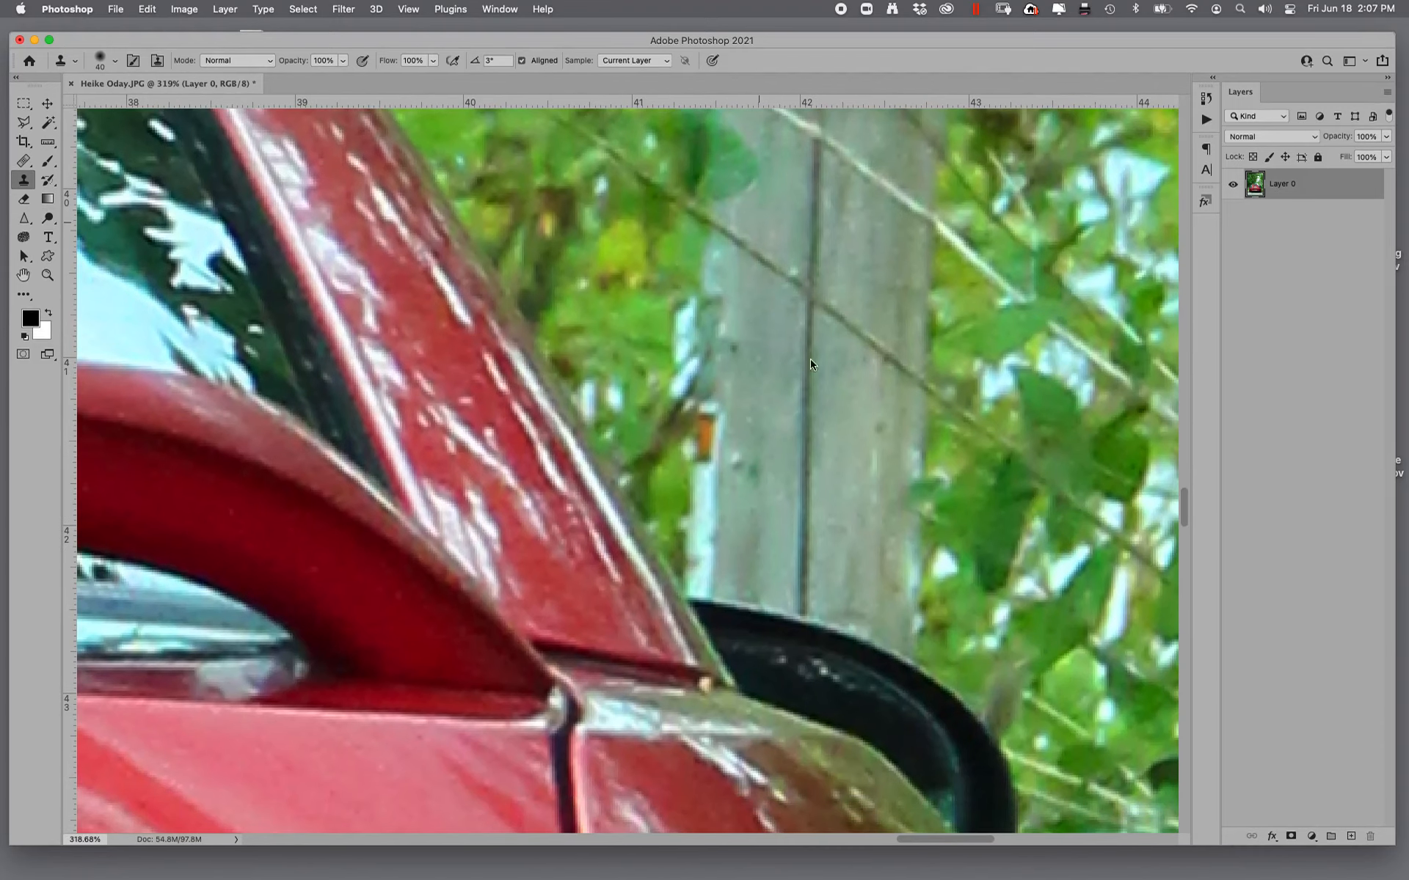
pyautogui.moveTo(920, 618)
pyautogui.mouseDown()
pyautogui.moveTo(833, 566)
pyautogui.moveTo(789, 576)
pyautogui.moveTo(767, 527)
pyautogui.mouseUp()
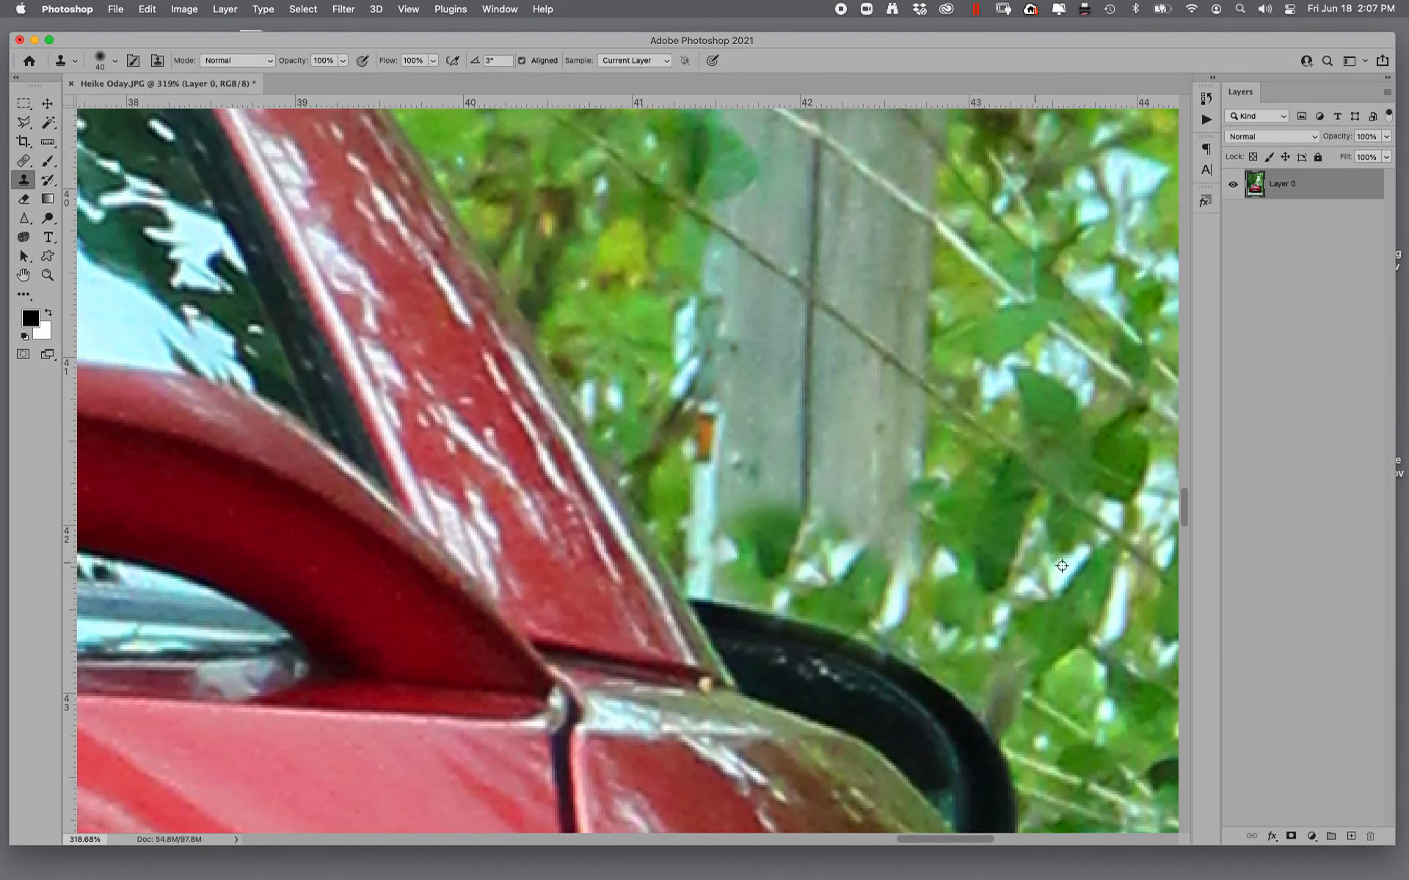
pyautogui.keyDown('alt'); pyautogui.click(1095, 546); pyautogui.keyUp('alt')
pyautogui.moveTo(866, 534)
pyautogui.mouseDown()
pyautogui.moveTo(944, 543)
pyautogui.moveTo(922, 433)
pyautogui.moveTo(964, 403)
pyautogui.mouseUp()
pyautogui.keyDown('alt'); pyautogui.click(1066, 580); pyautogui.keyUp('alt')
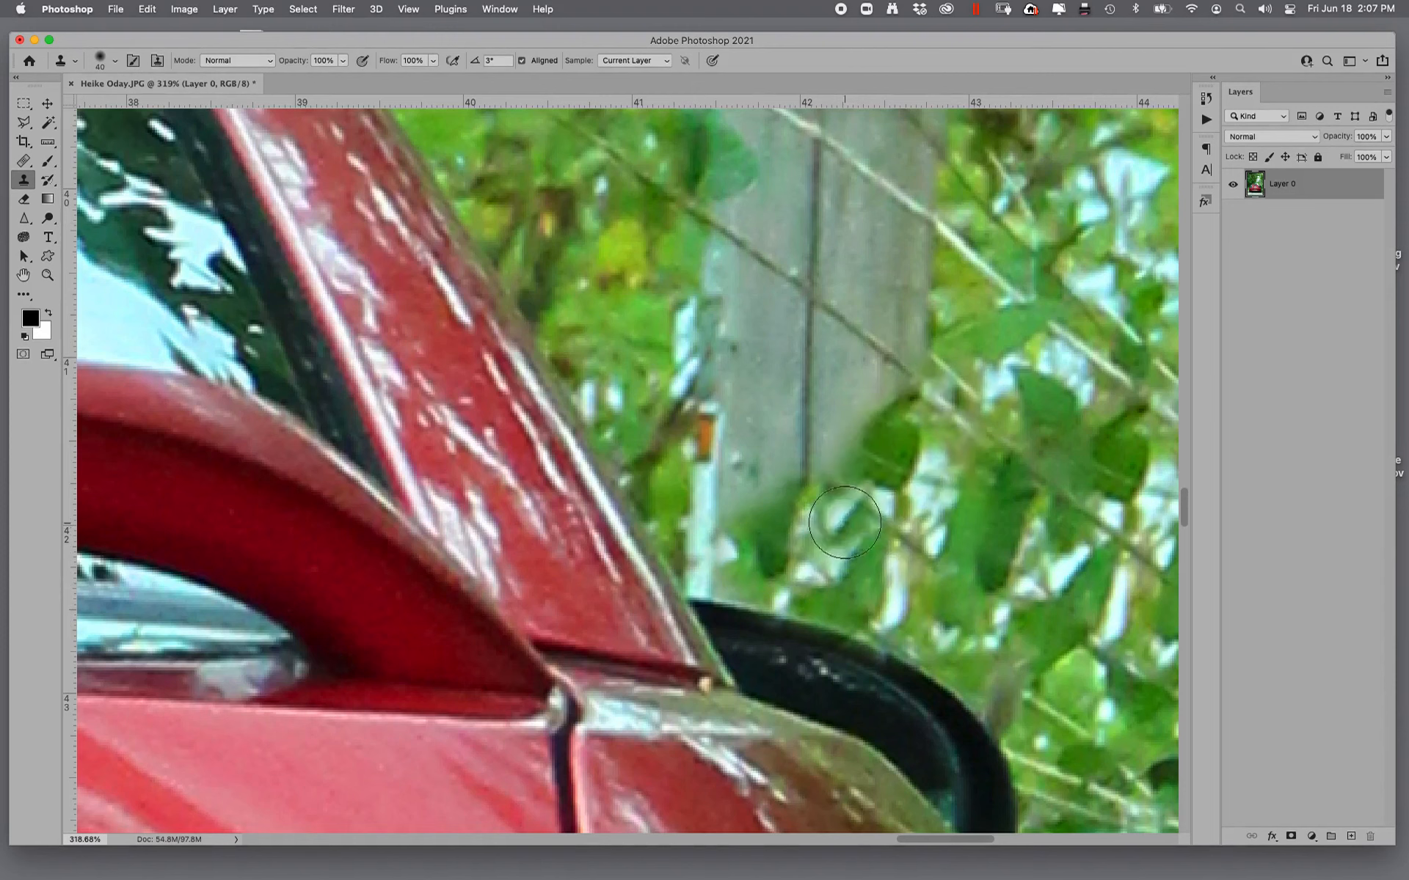
pyautogui.moveTo(844, 520)
pyautogui.mouseDown()
pyautogui.moveTo(775, 433)
pyautogui.moveTo(914, 451)
pyautogui.mouseUp()
# - Clone foliage over the left edge and remaining lower part of the pole between the right roof pillar and the mirror
pyautogui.keyDown('alt'); pyautogui.click(624, 320); pyautogui.keyUp('alt')
pyautogui.moveTo(780, 431)
pyautogui.mouseDown()
pyautogui.moveTo(721, 334)
pyautogui.moveTo(829, 378)
pyautogui.moveTo(816, 371)
pyautogui.mouseUp()
pyautogui.keyDown('alt'); pyautogui.click(610, 356); pyautogui.keyUp('alt')
pyautogui.moveTo(690, 463)
pyautogui.mouseDown()
pyautogui.moveTo(677, 358)
pyautogui.moveTo(704, 358)
pyautogui.mouseUp()
pyautogui.moveTo(741, 471); pyautogui.dragTo(787, 500)
pyautogui.keyDown('alt'); pyautogui.click(1086, 613); pyautogui.keyUp('alt')
pyautogui.moveTo(714, 551)
pyautogui.mouseDown()
pyautogui.moveTo(741, 536)
pyautogui.moveTo(882, 542)
pyautogui.mouseUp()
pyautogui.press('super+minus')
pyautogui.press('super+minus')
pyautogui.press('super+minus')
pyautogui.press('super+minus')
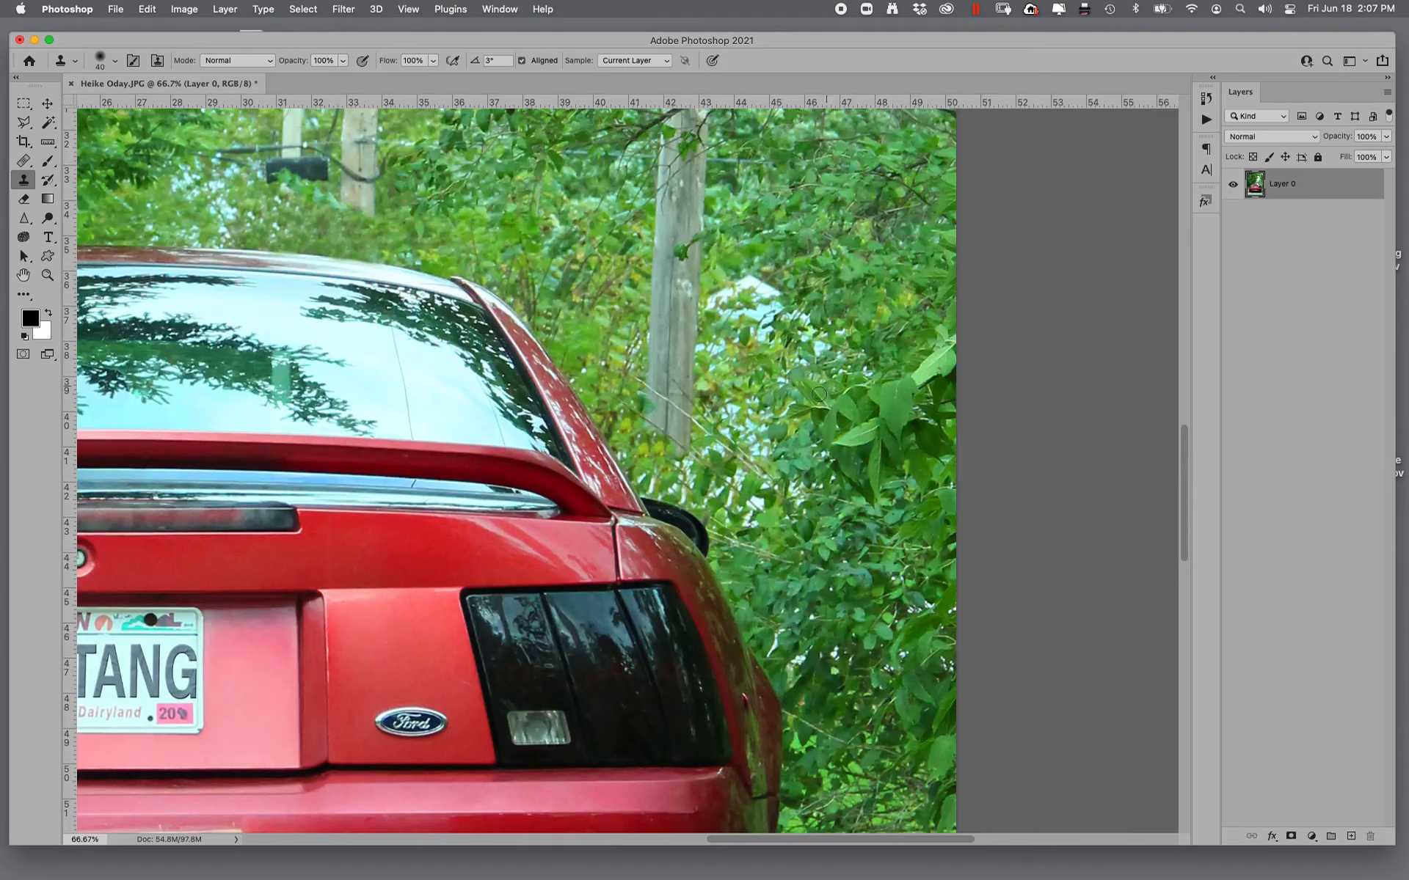
# - Replace the rest of the wooden pole behind the right side mirror with neighbouring foliage using the Patch tool
pyautogui.scroll(3, 885, 453)
pyautogui.click(26, 162)
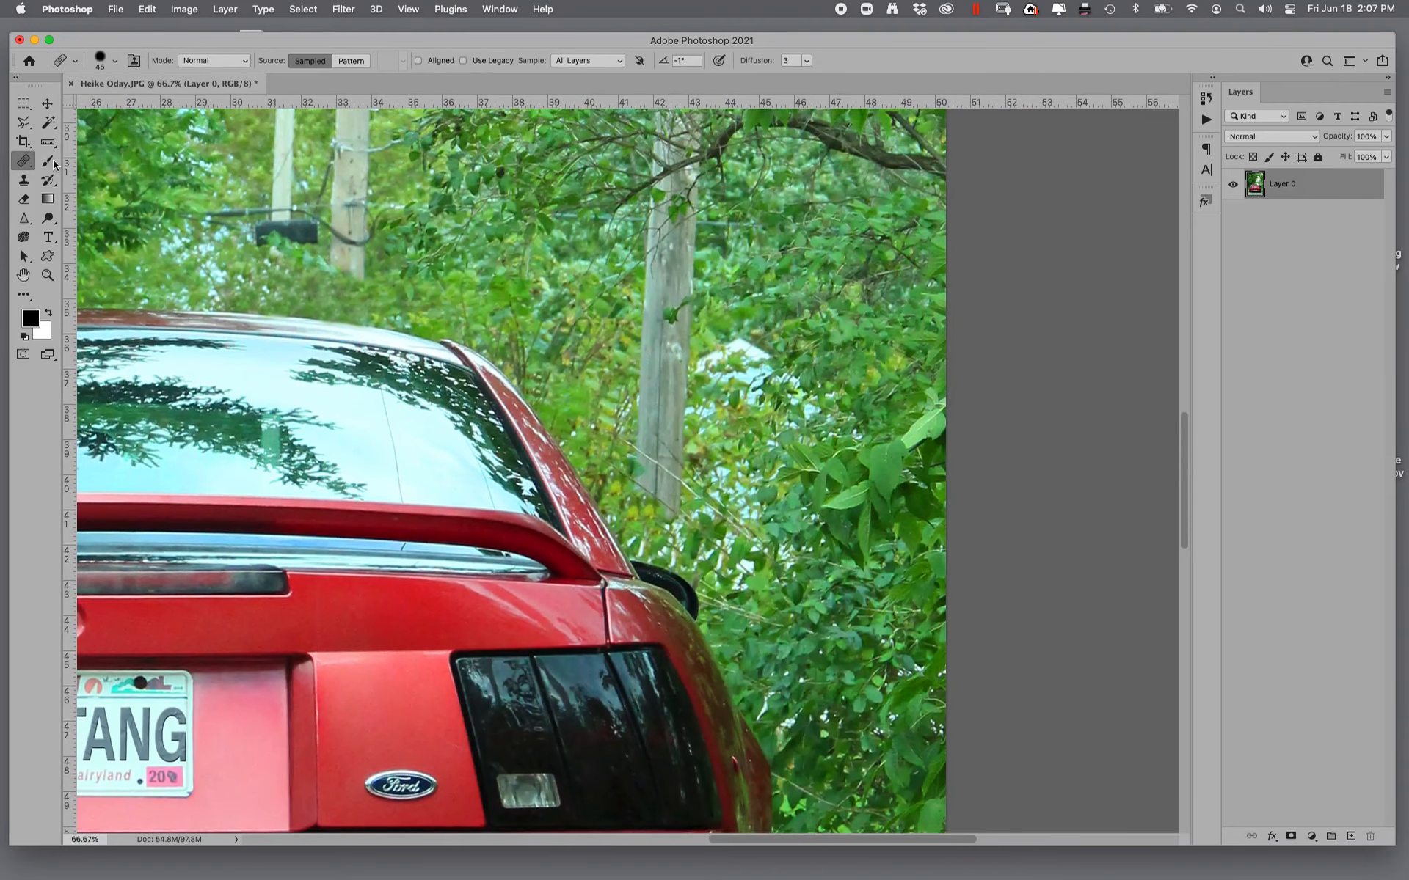
pyautogui.moveTo(29, 163); pyautogui.dragTo(76, 193)
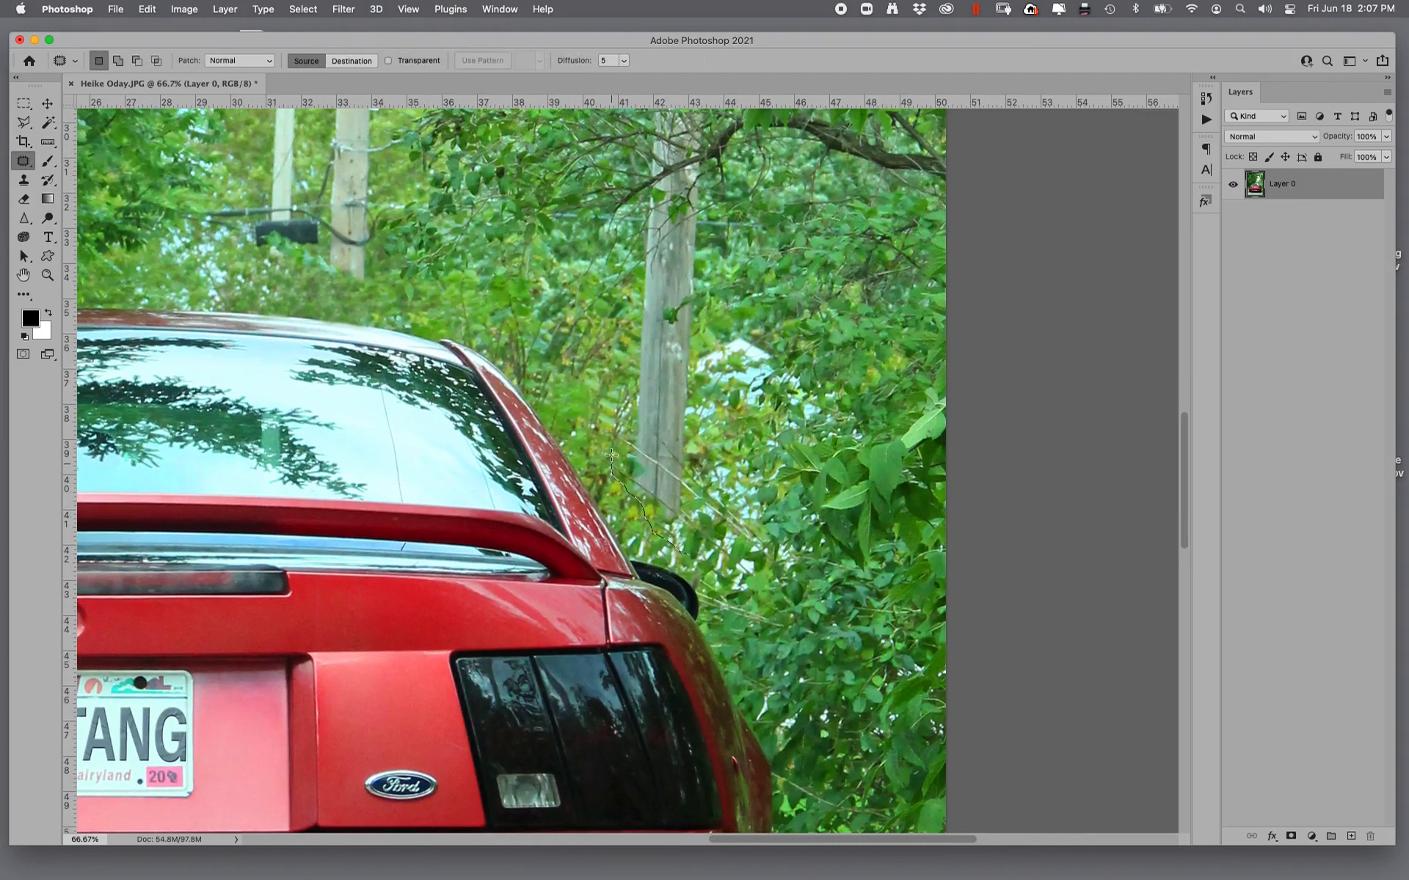
pyautogui.moveTo(621, 217)
pyautogui.mouseDown()
pyautogui.moveTo(661, 115)
pyautogui.moveTo(716, 113)
pyautogui.moveTo(715, 390)
pyautogui.moveTo(686, 552)
pyautogui.mouseUp()
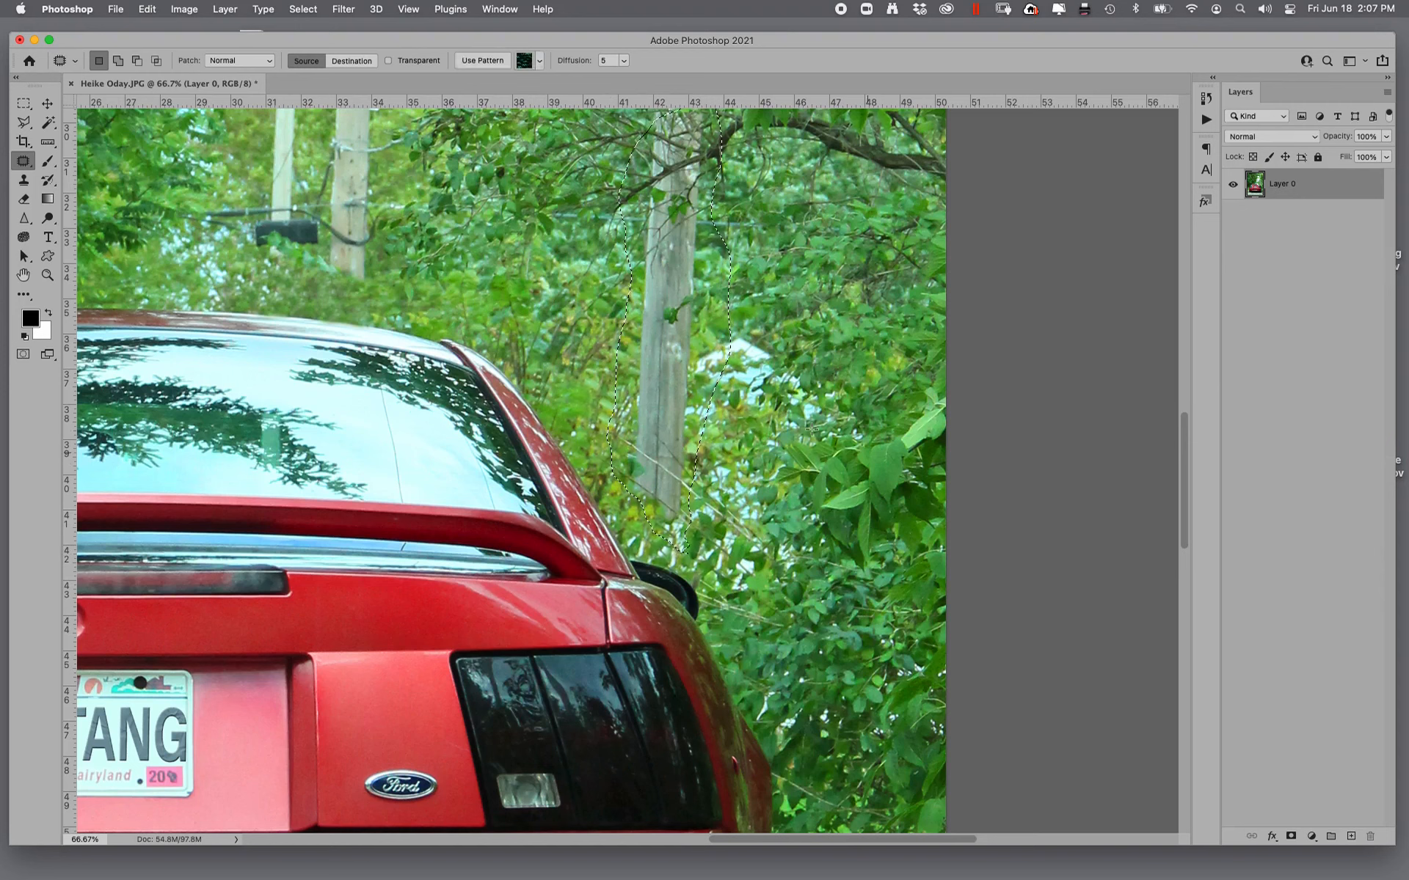
pyautogui.moveTo(672, 402); pyautogui.dragTo(809, 402)
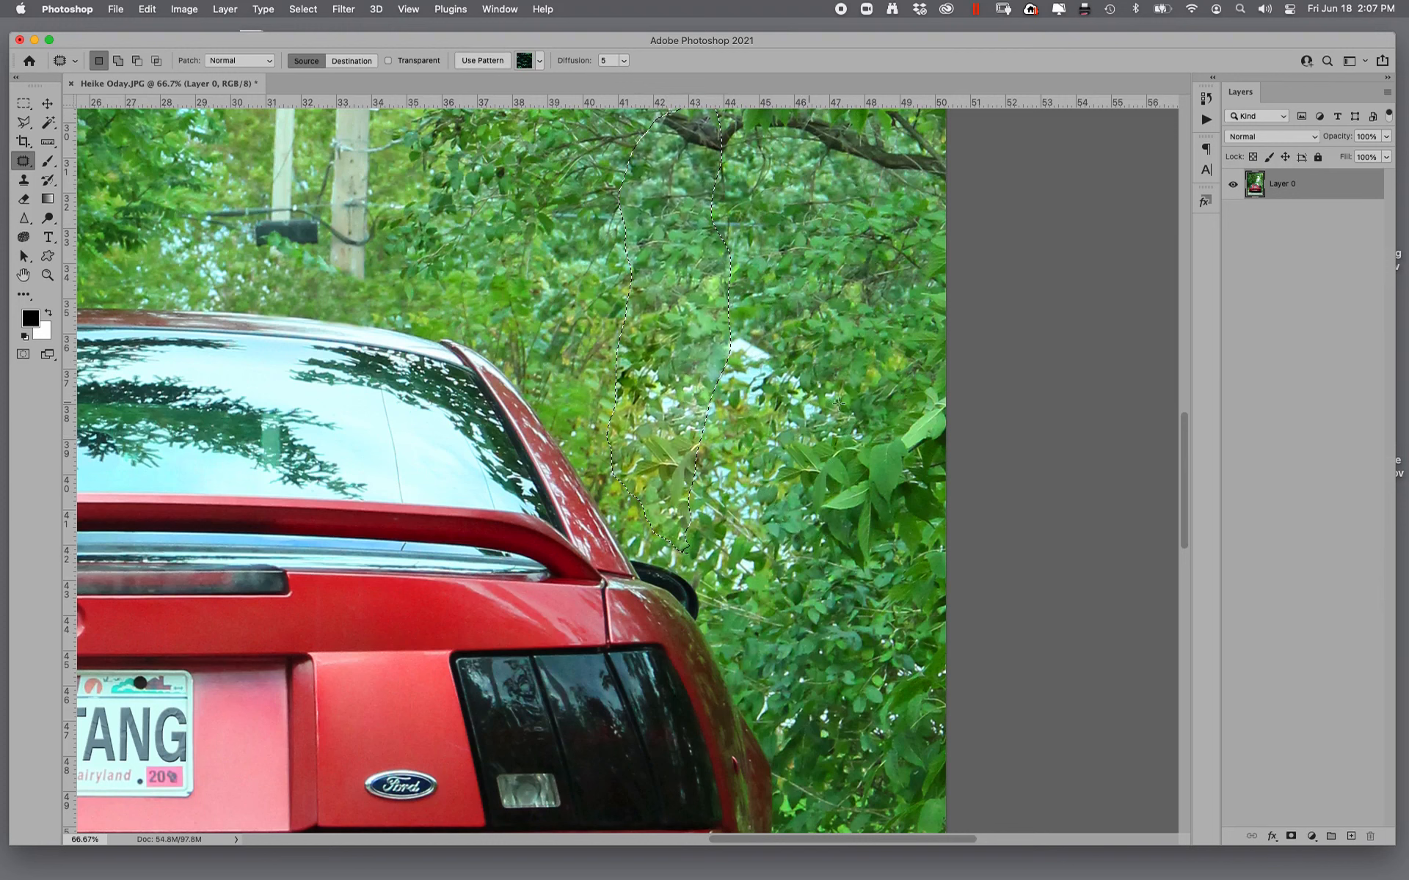
pyautogui.press('super+d')
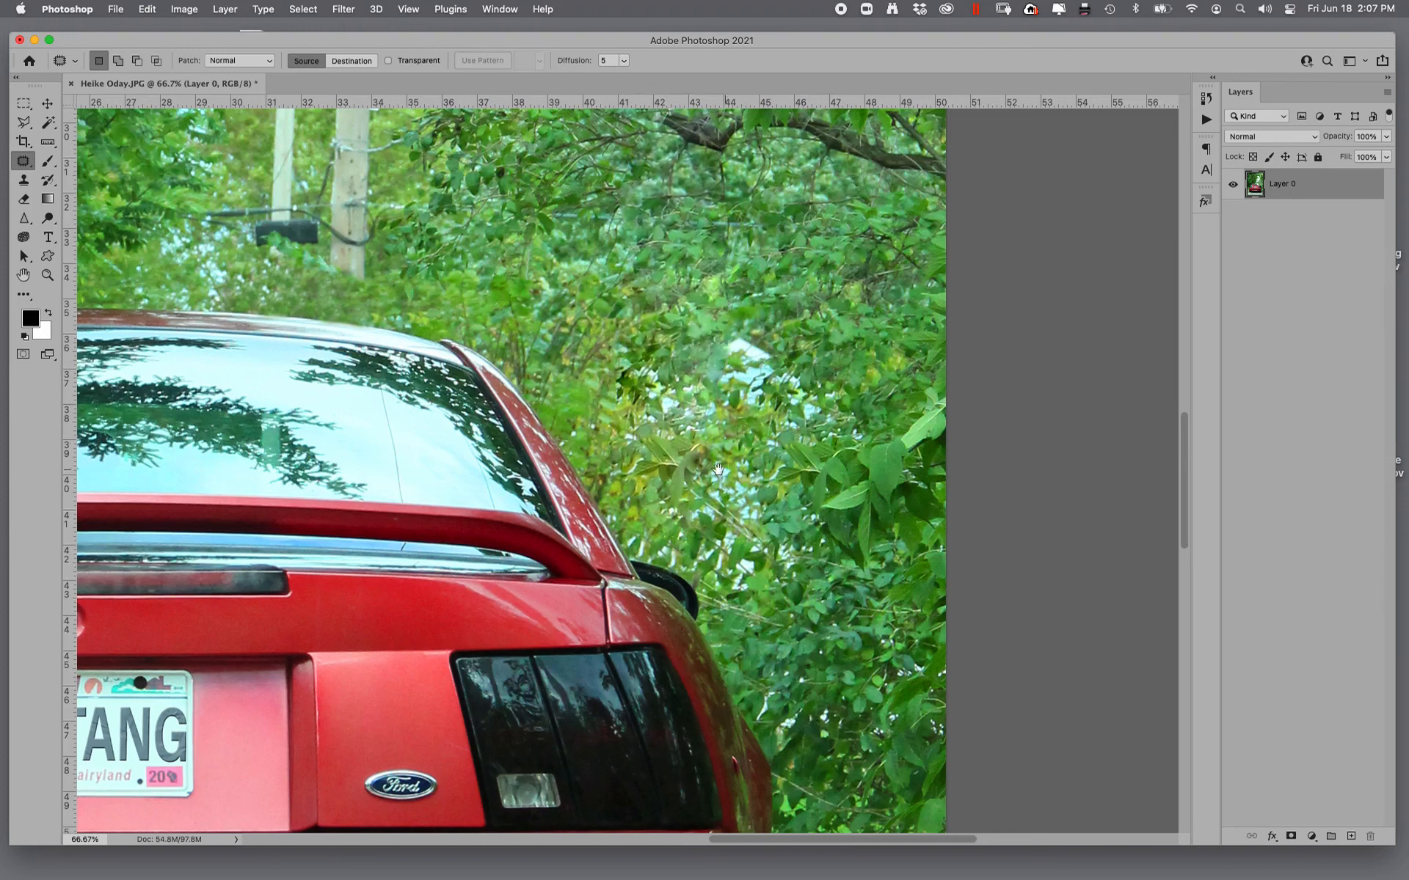
# - Patch the two utility poles and their wires in the gap above the roof with foliage from the trees on the left
pyautogui.scroll(8, 718, 470)
pyautogui.hscroll(-2, 719, 470)
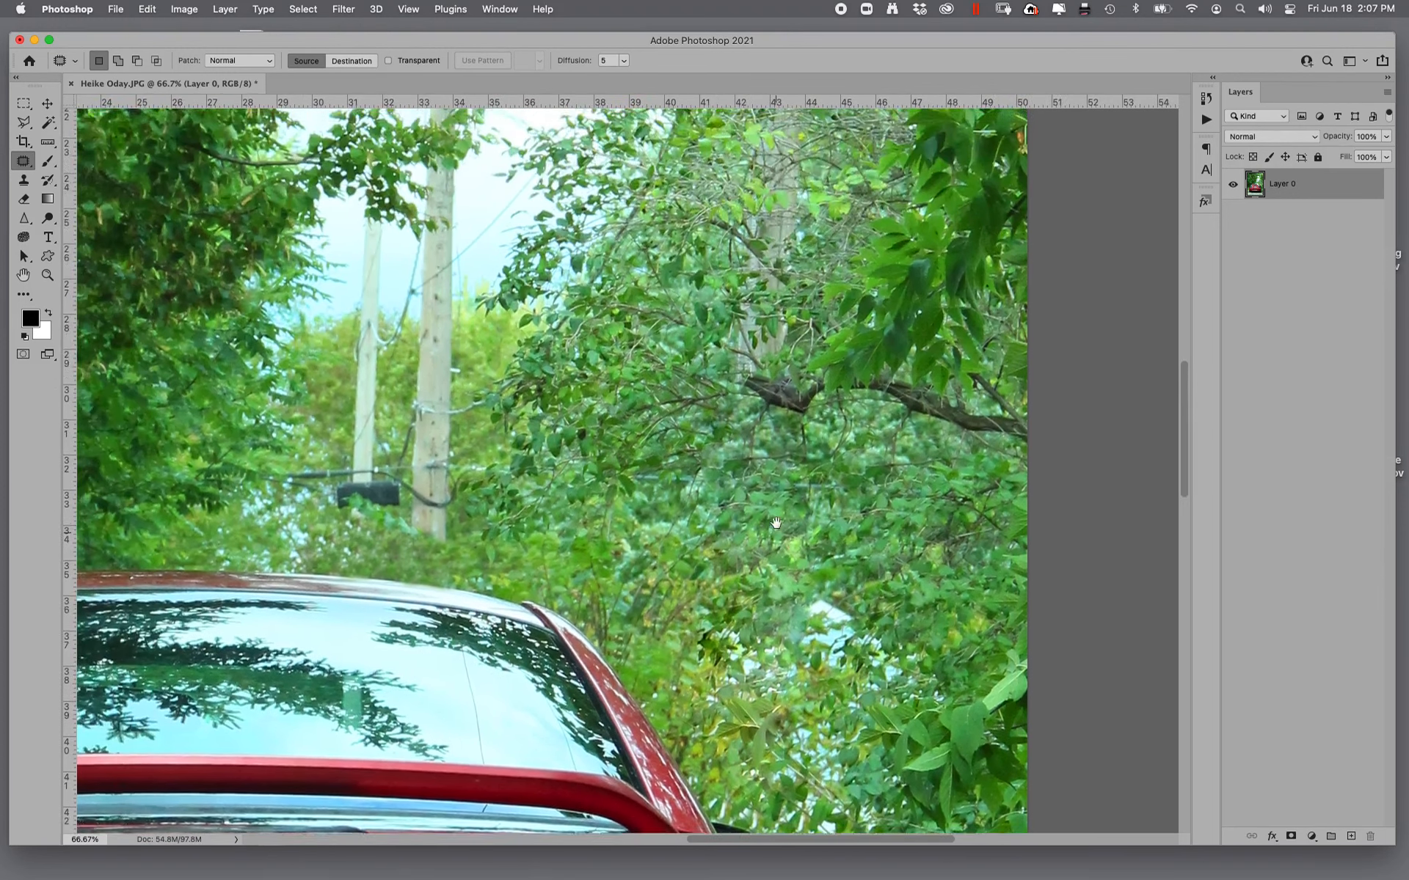
pyautogui.scroll(3, 777, 523)
pyautogui.hscroll(-1, 776, 522)
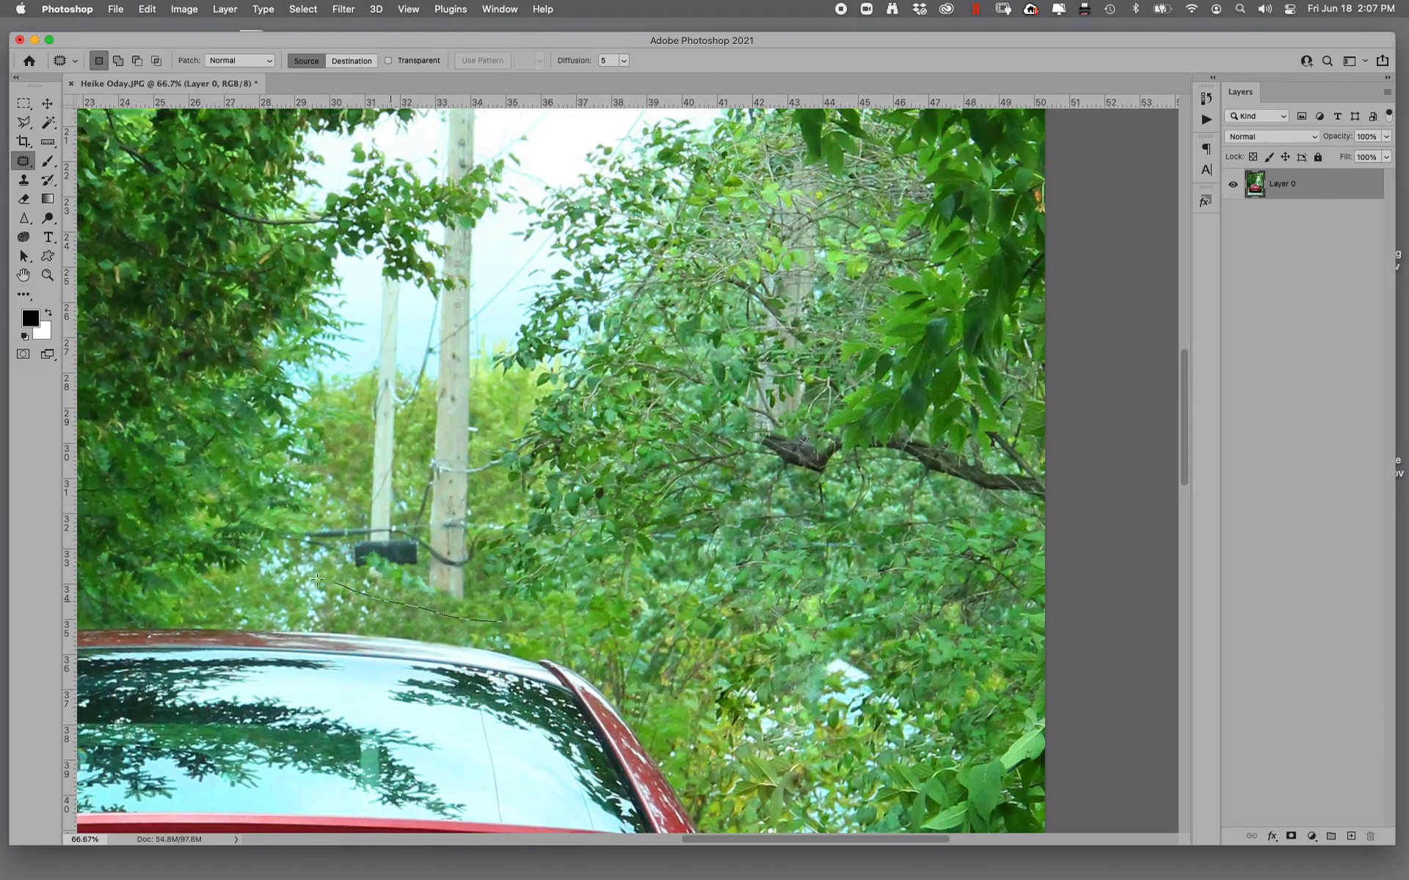
pyautogui.moveTo(317, 579)
pyautogui.mouseDown()
pyautogui.moveTo(253, 555)
pyautogui.moveTo(286, 518)
pyautogui.mouseUp()
pyautogui.moveTo(352, 434)
pyautogui.mouseDown()
pyautogui.moveTo(375, 358)
pyautogui.moveTo(366, 260)
pyautogui.mouseUp()
pyautogui.moveTo(491, 189)
pyautogui.mouseDown()
pyautogui.moveTo(494, 298)
pyautogui.moveTo(465, 481)
pyautogui.moveTo(507, 575)
pyautogui.moveTo(484, 622)
pyautogui.mouseUp()
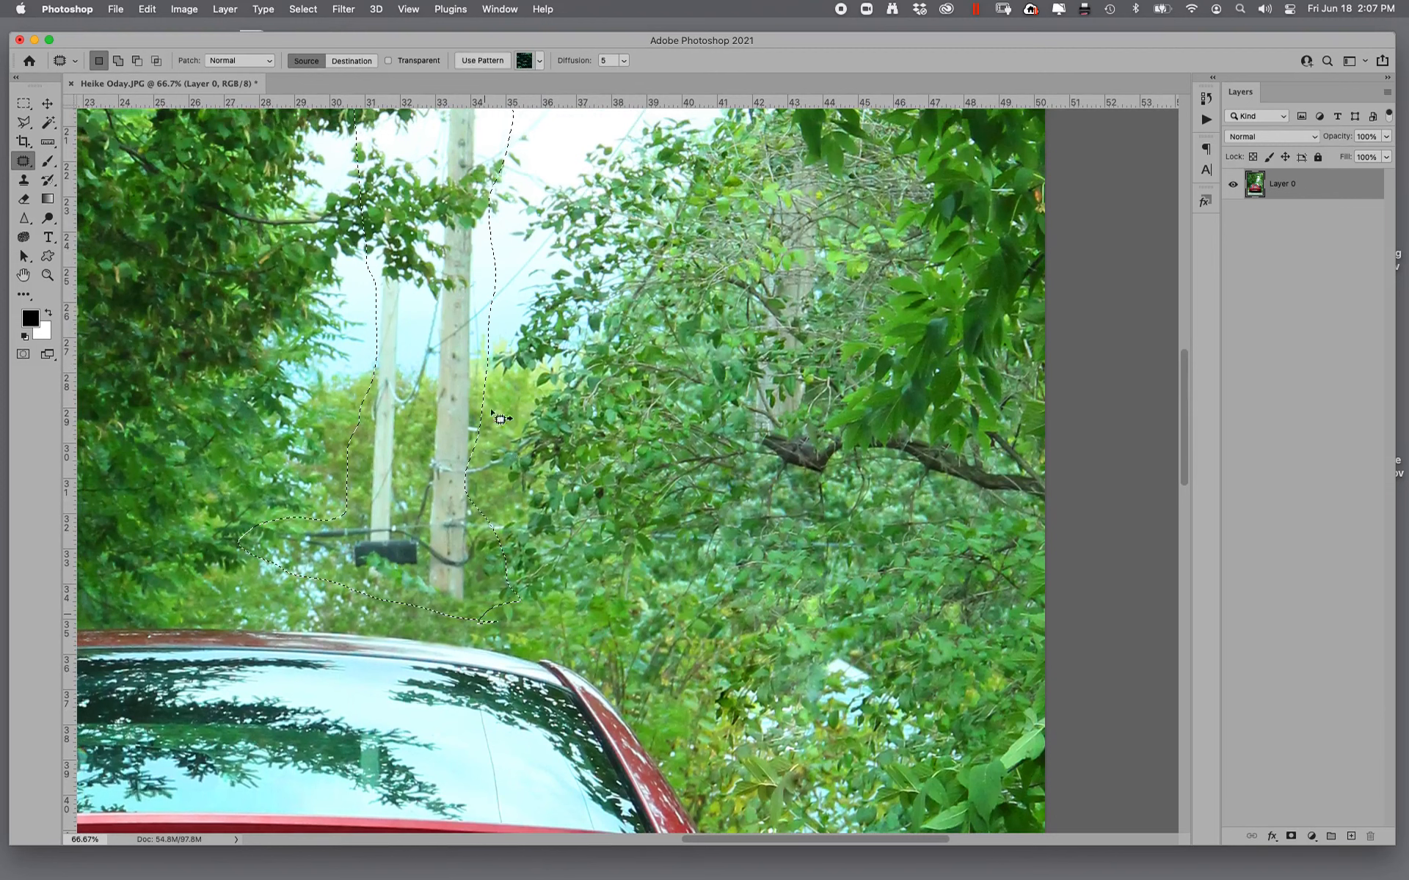
pyautogui.moveTo(430, 408); pyautogui.dragTo(222, 387)
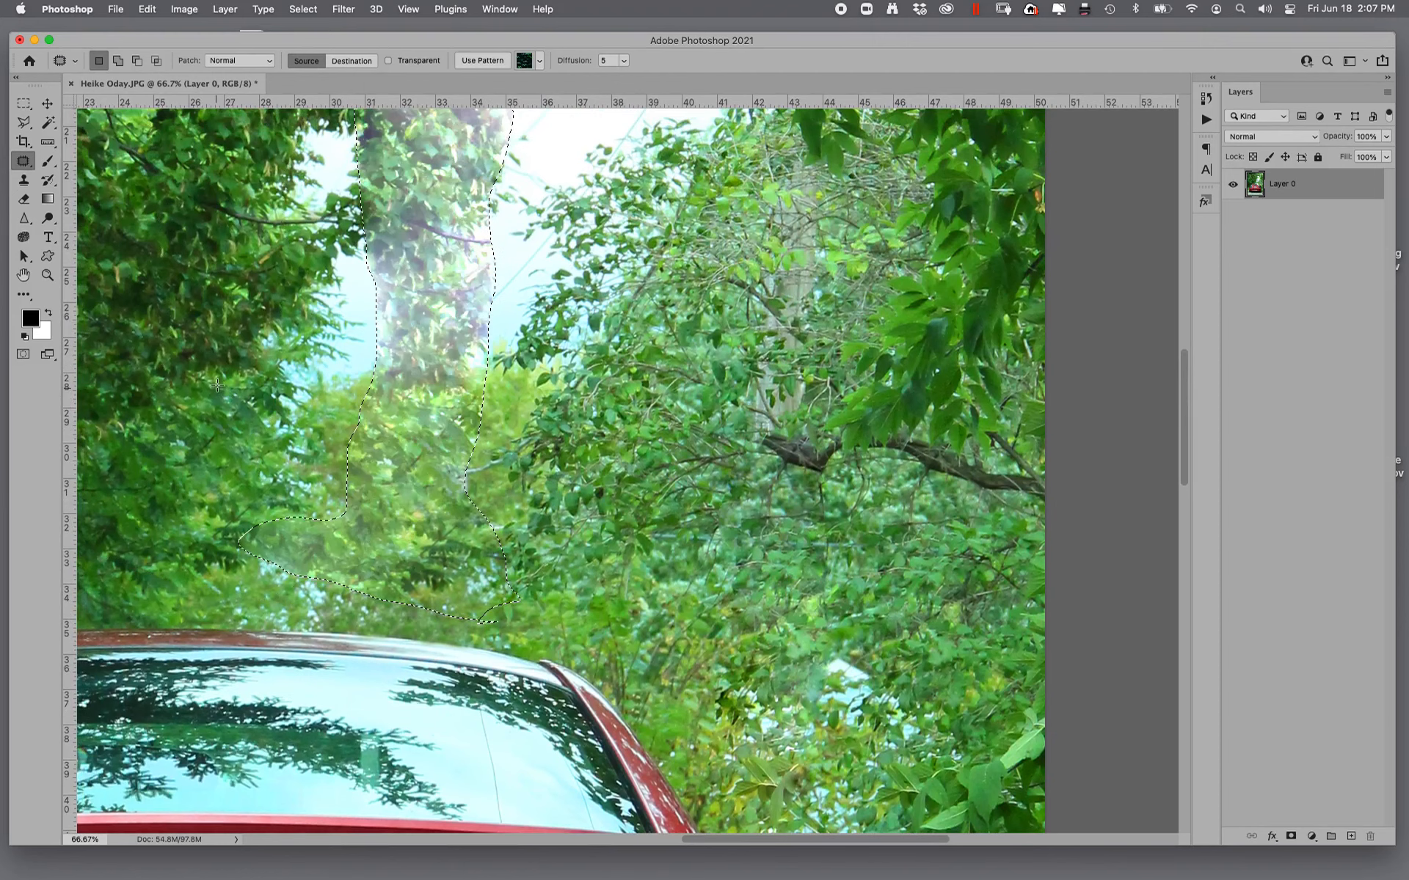
pyautogui.press('super+d')
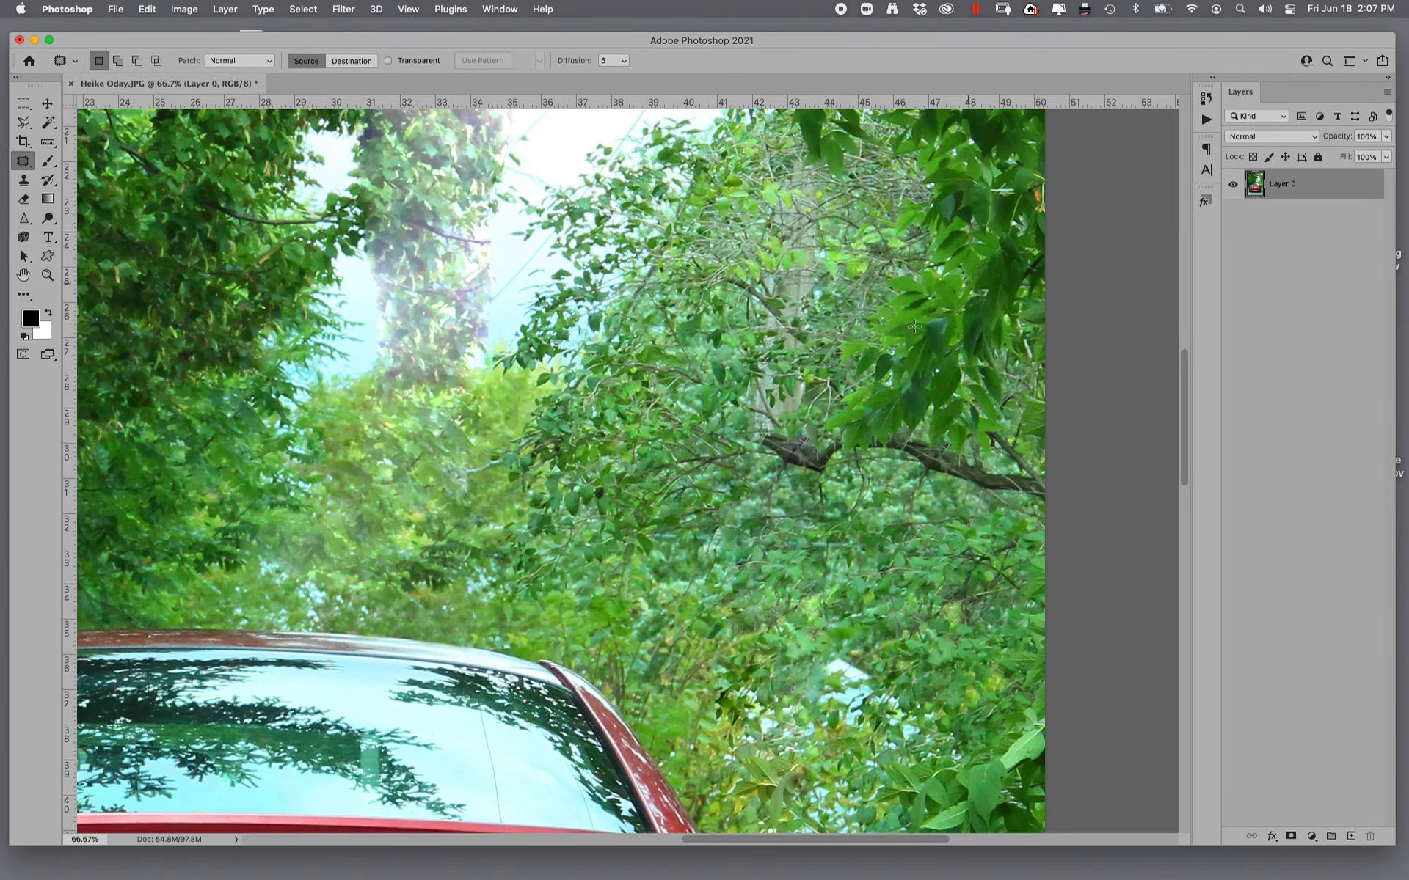
# - Select the sky gap between the trees, including the patched pole area and the photo's upper-right corner, with a freehand Lasso outline
pyautogui.moveTo(624, 455); pyautogui.dragTo(509, 481)
pyautogui.press('super+minus')
pyautogui.press('super+minus')
pyautogui.press('super+minus')
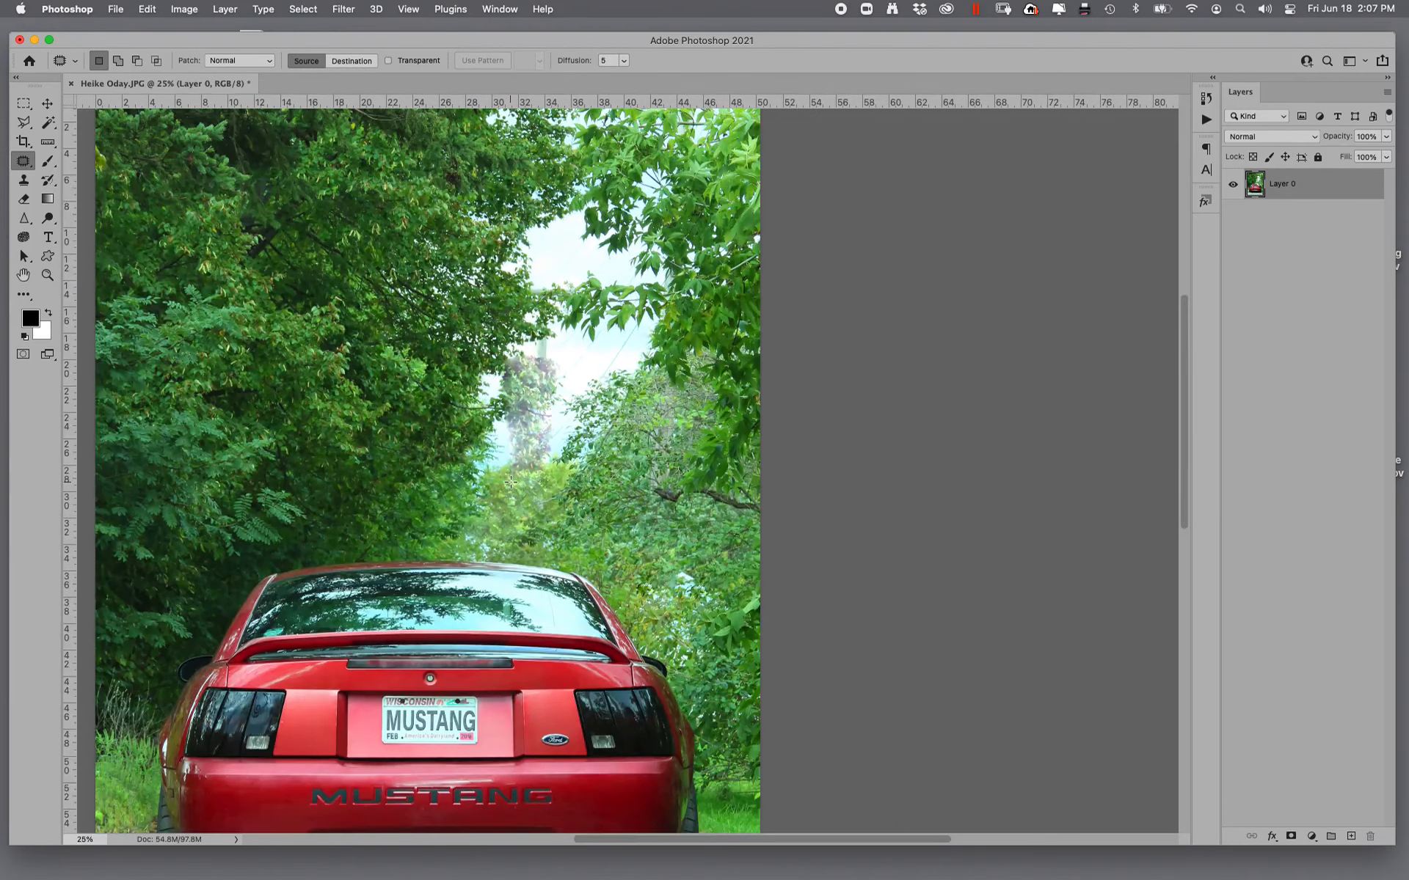
pyautogui.press('super+minus')
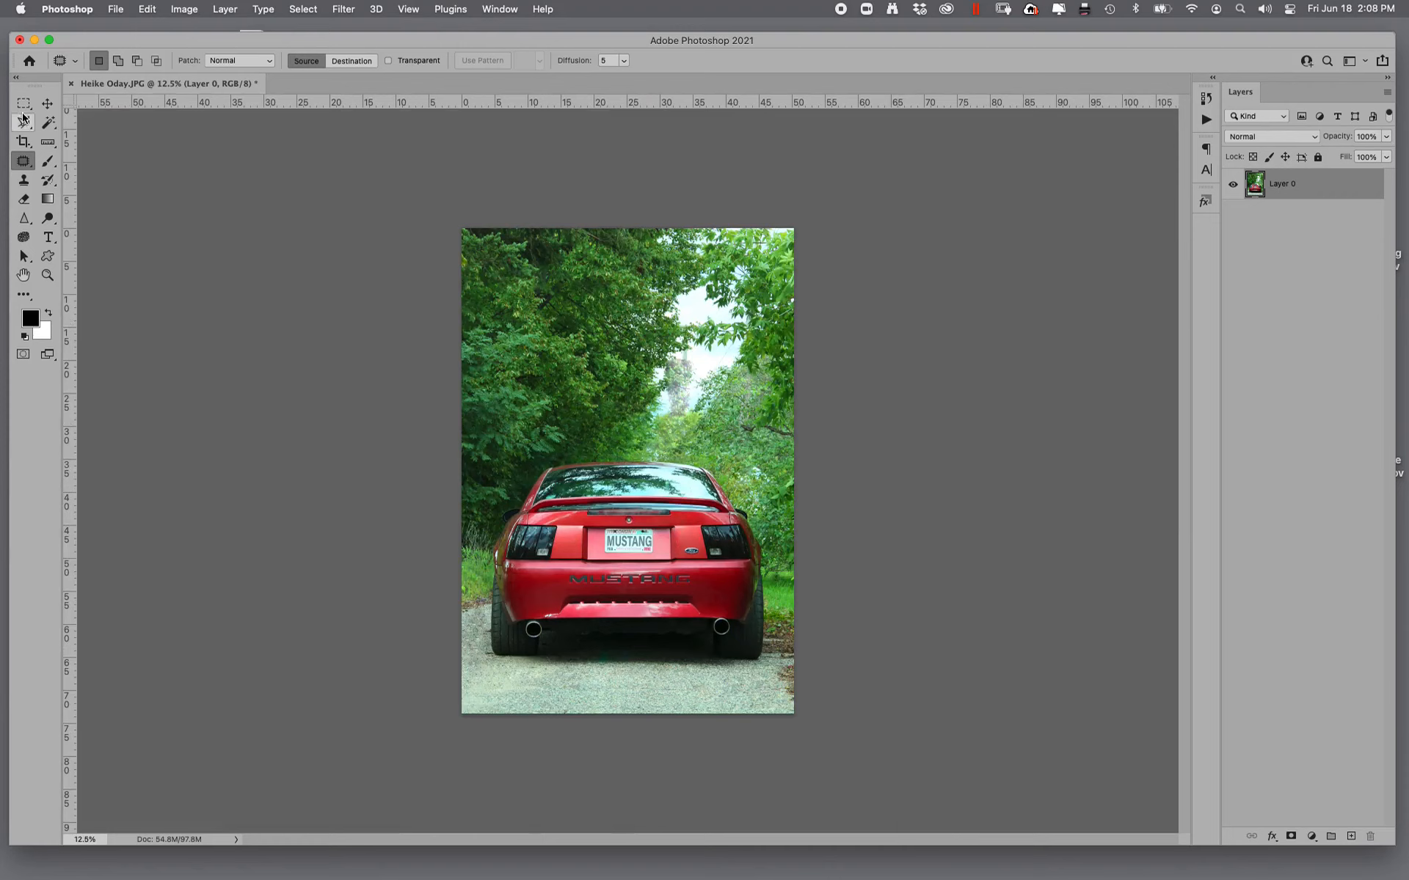
pyautogui.moveTo(22, 131); pyautogui.dragTo(81, 126)
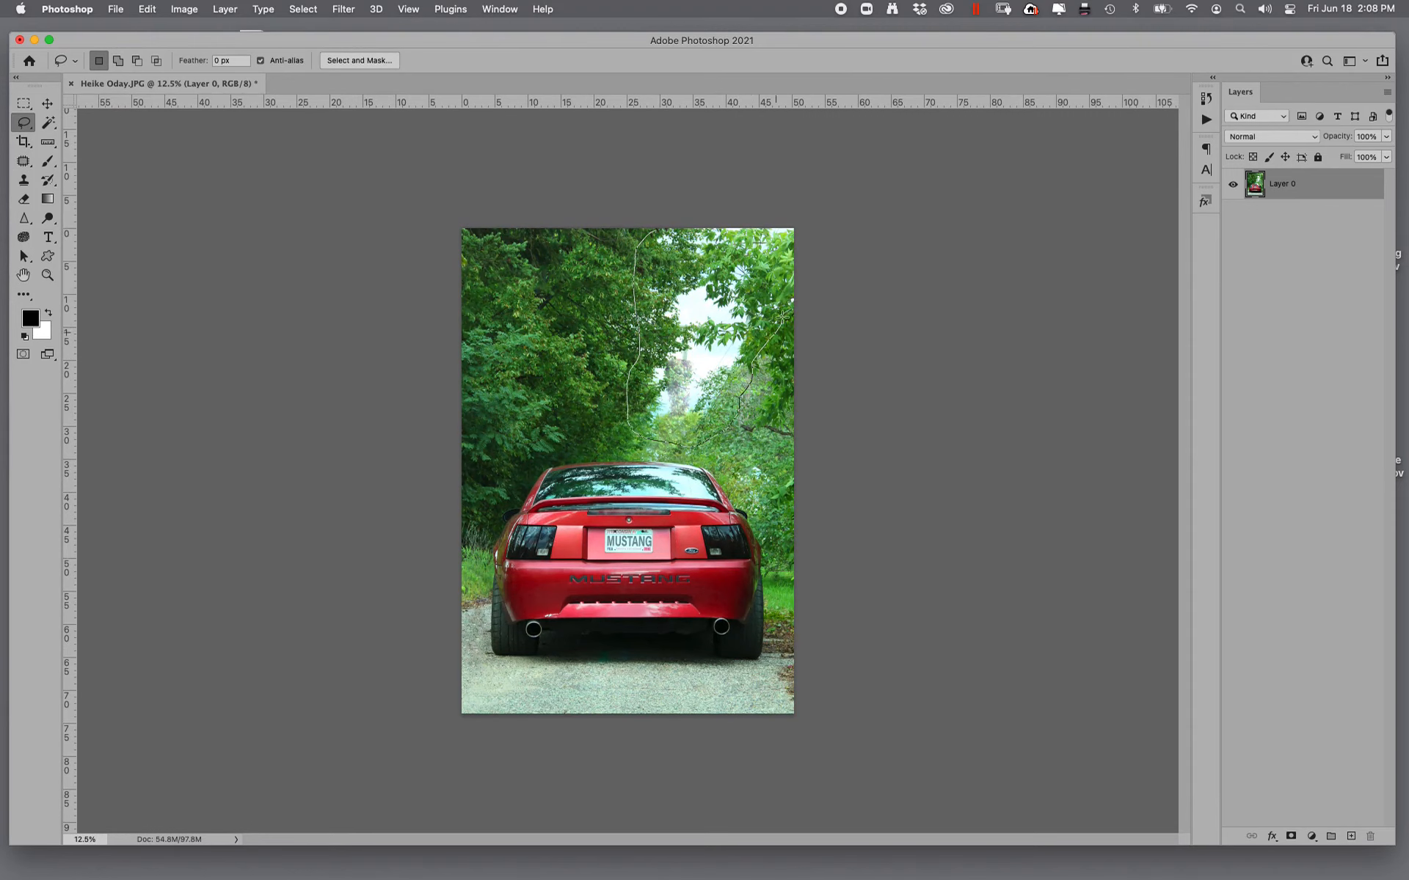
pyautogui.moveTo(663, 206); pyautogui.dragTo(640, 196)
# - Fill the selected sky gap with Content-Aware contents, Color Adaptation on, Normal mode and 100% opacity
pyautogui.click(184, 9)
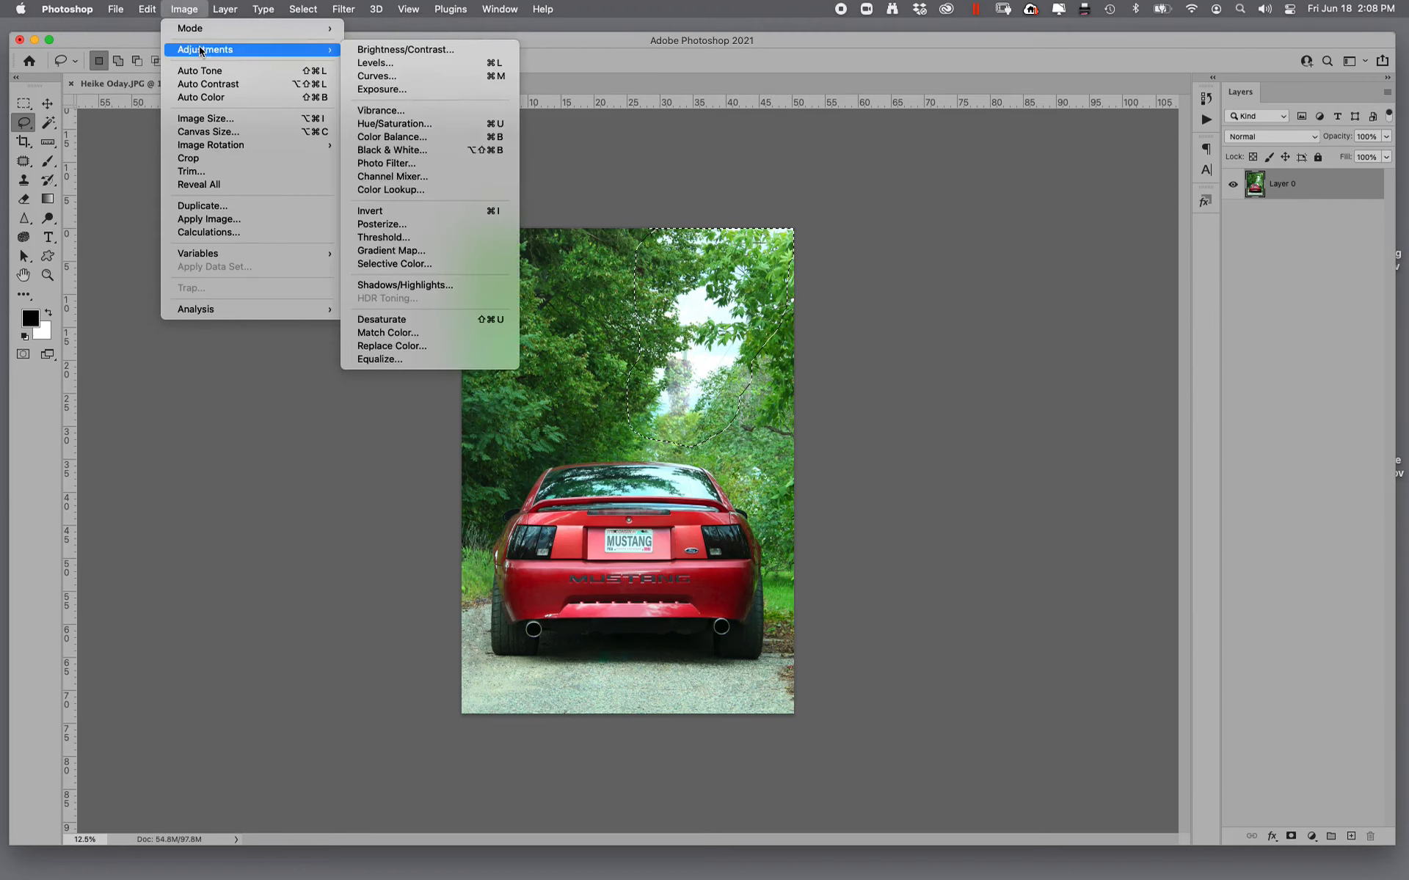
pyautogui.moveTo(222, 28)
pyautogui.moveTo(150, 9)
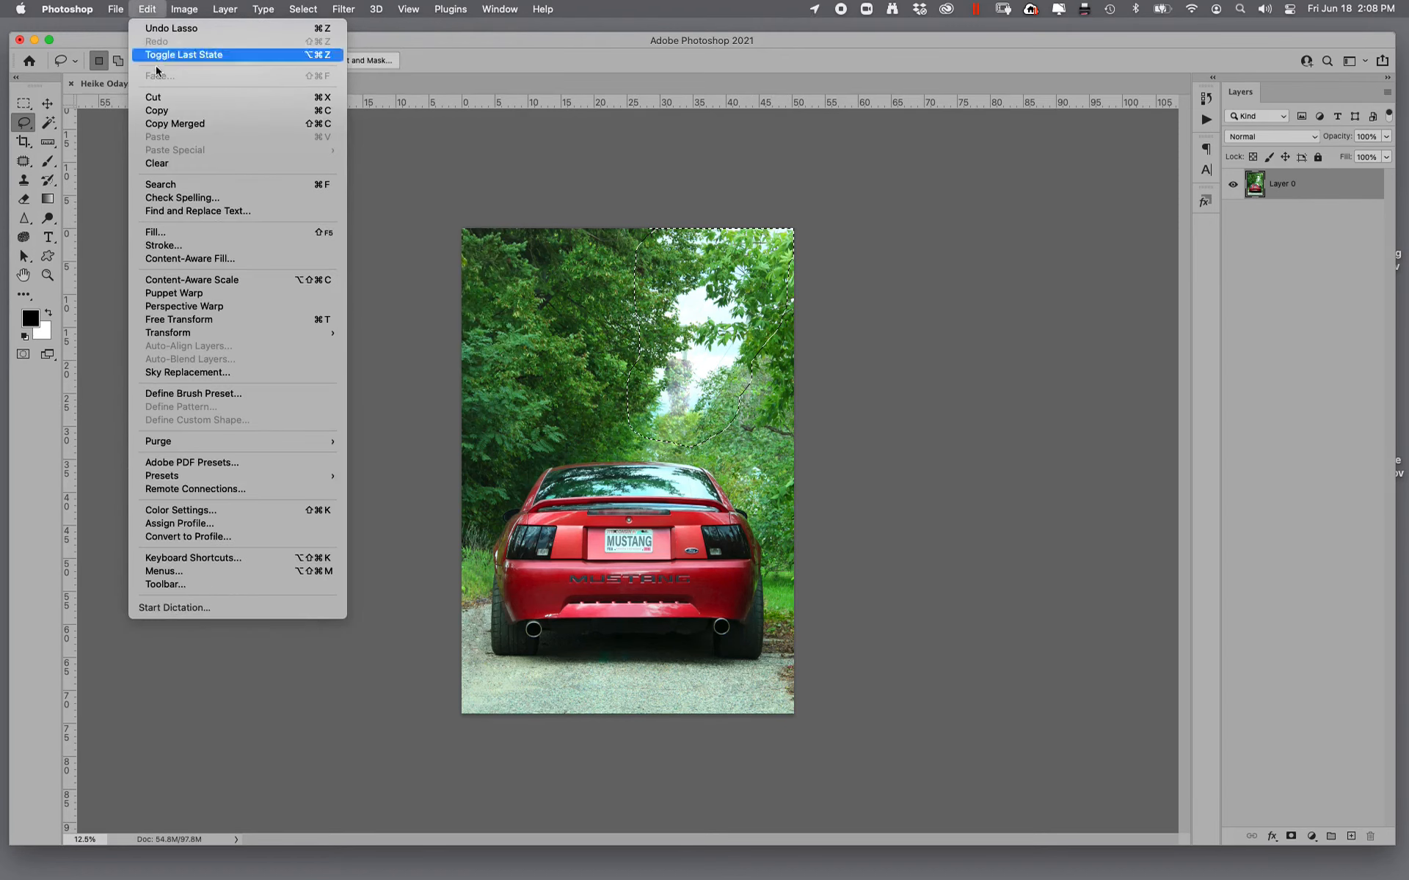
pyautogui.click(174, 233)
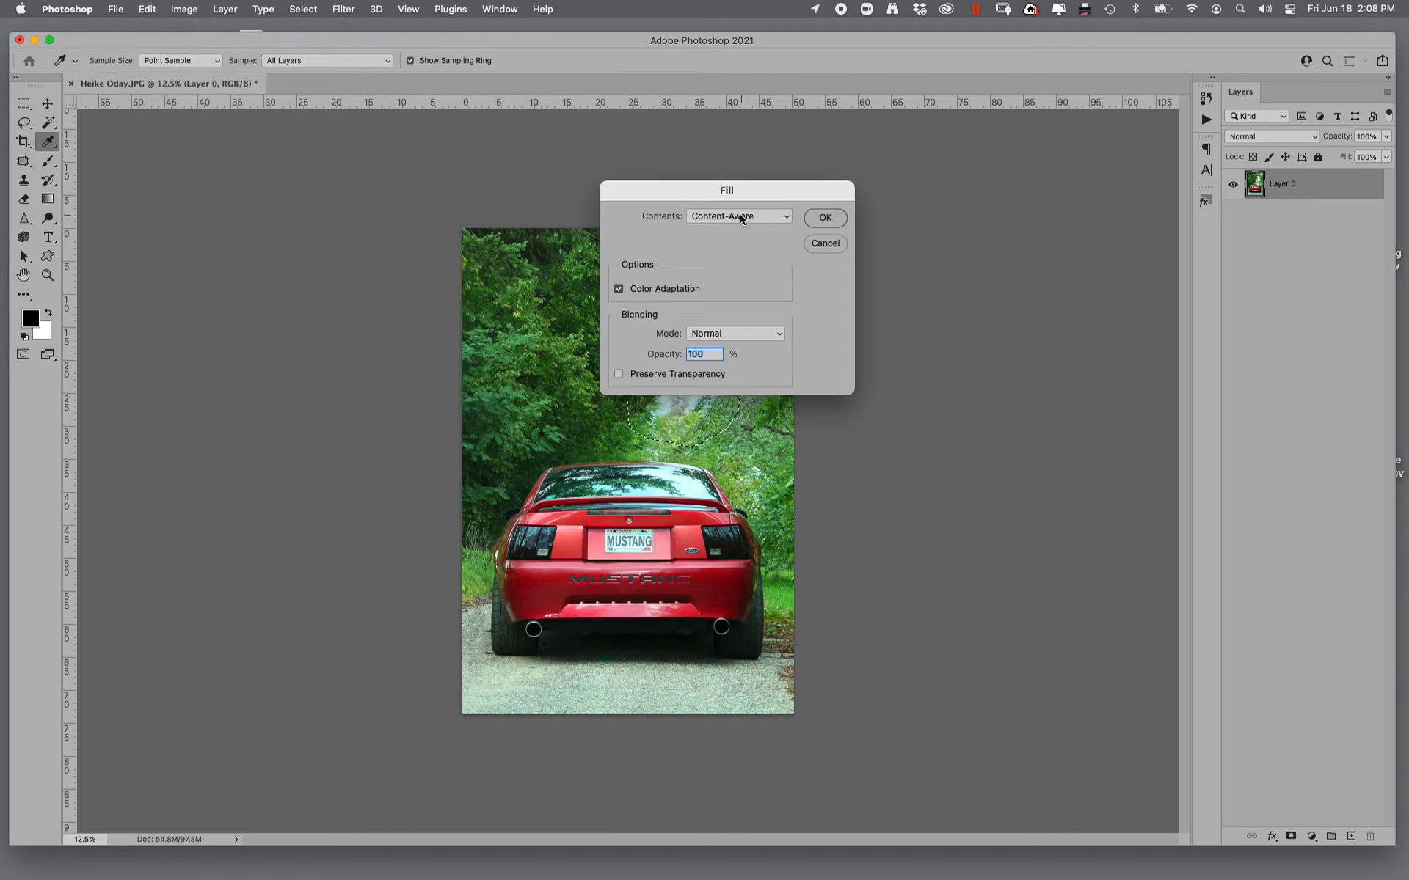
pyautogui.click(725, 217)
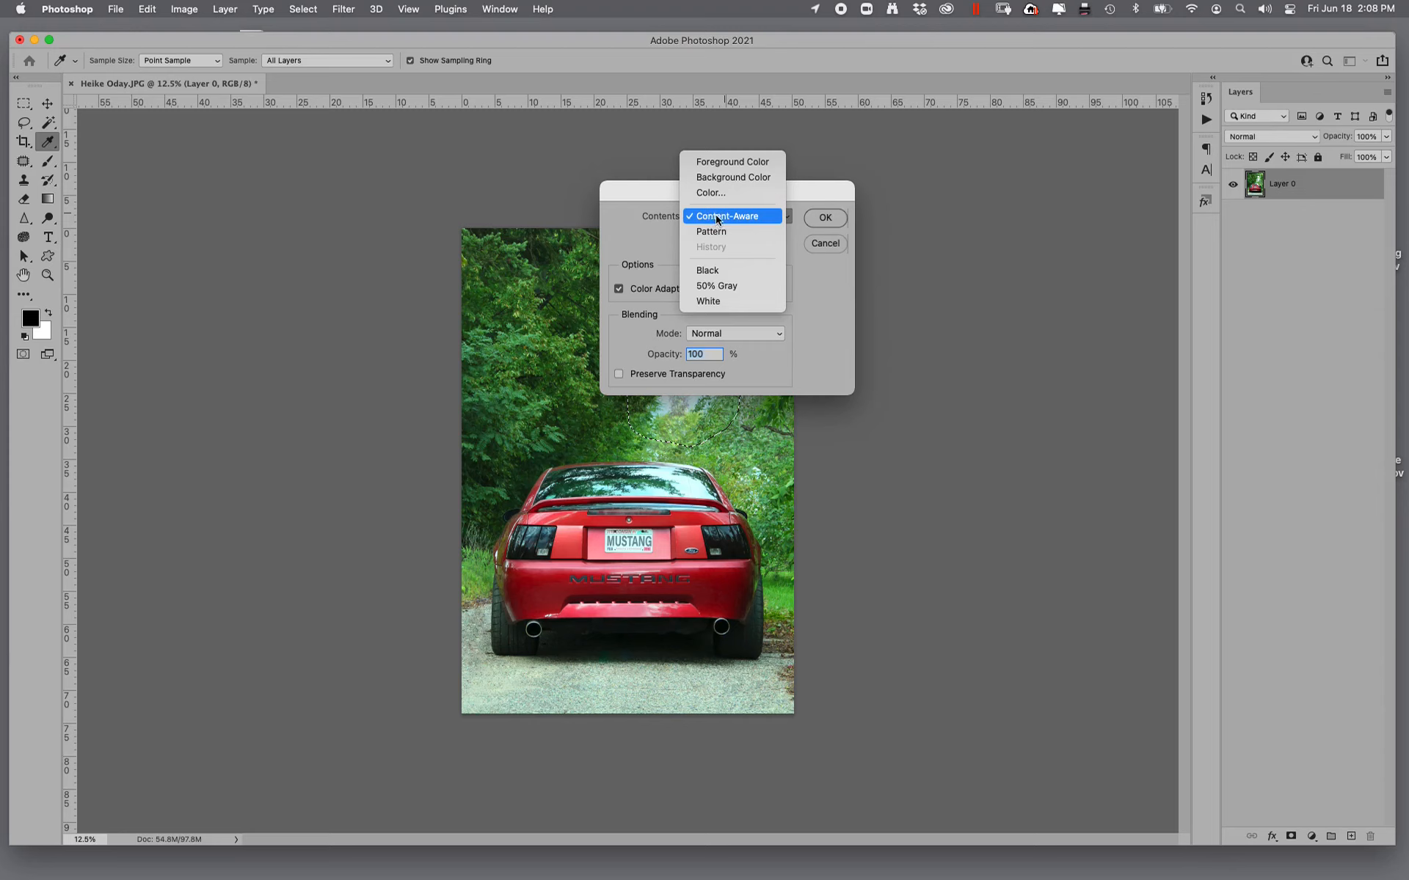
pyautogui.click(719, 218)
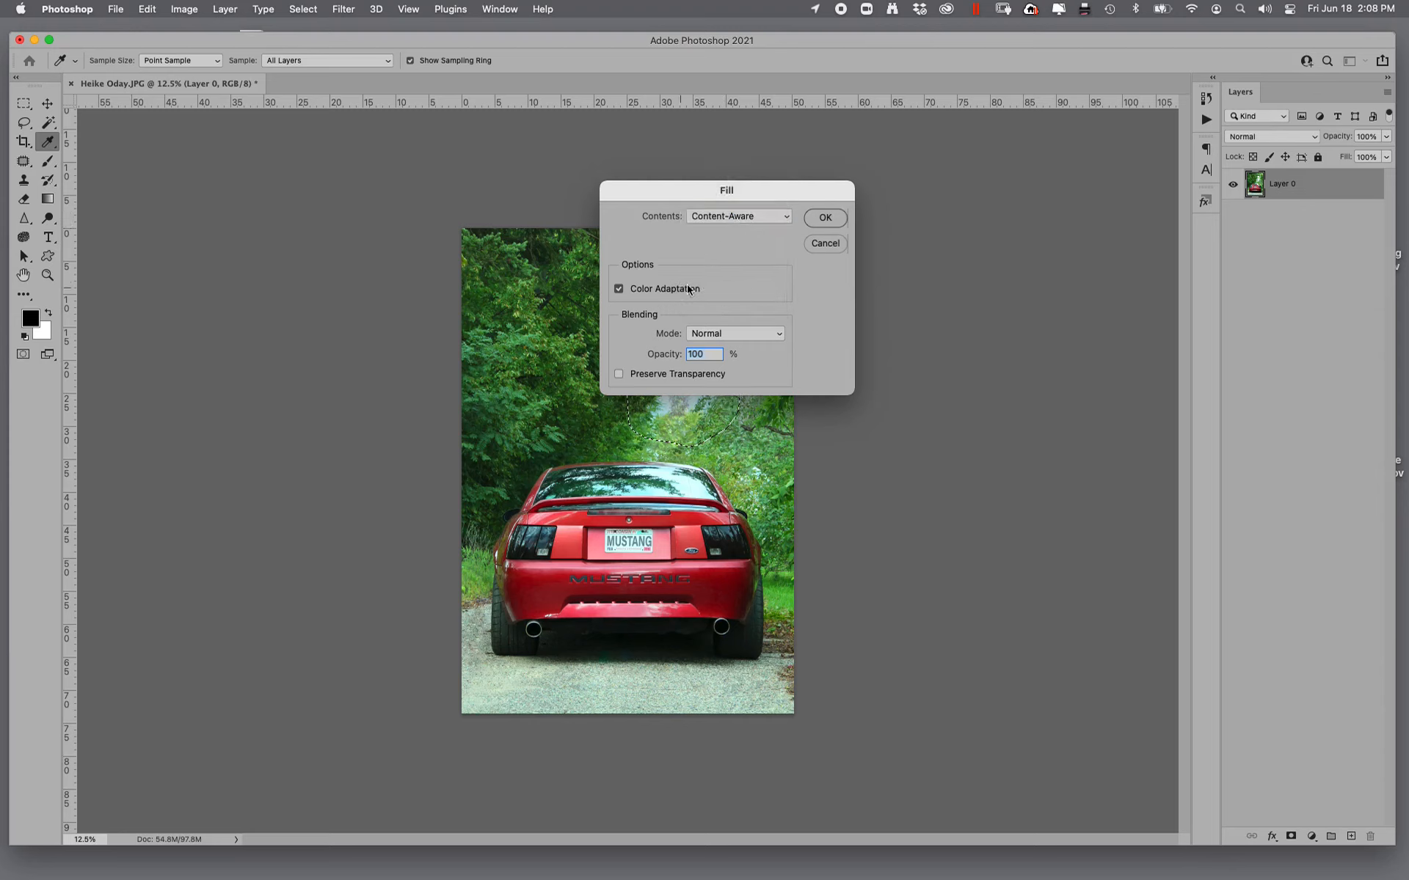
pyautogui.click(824, 218)
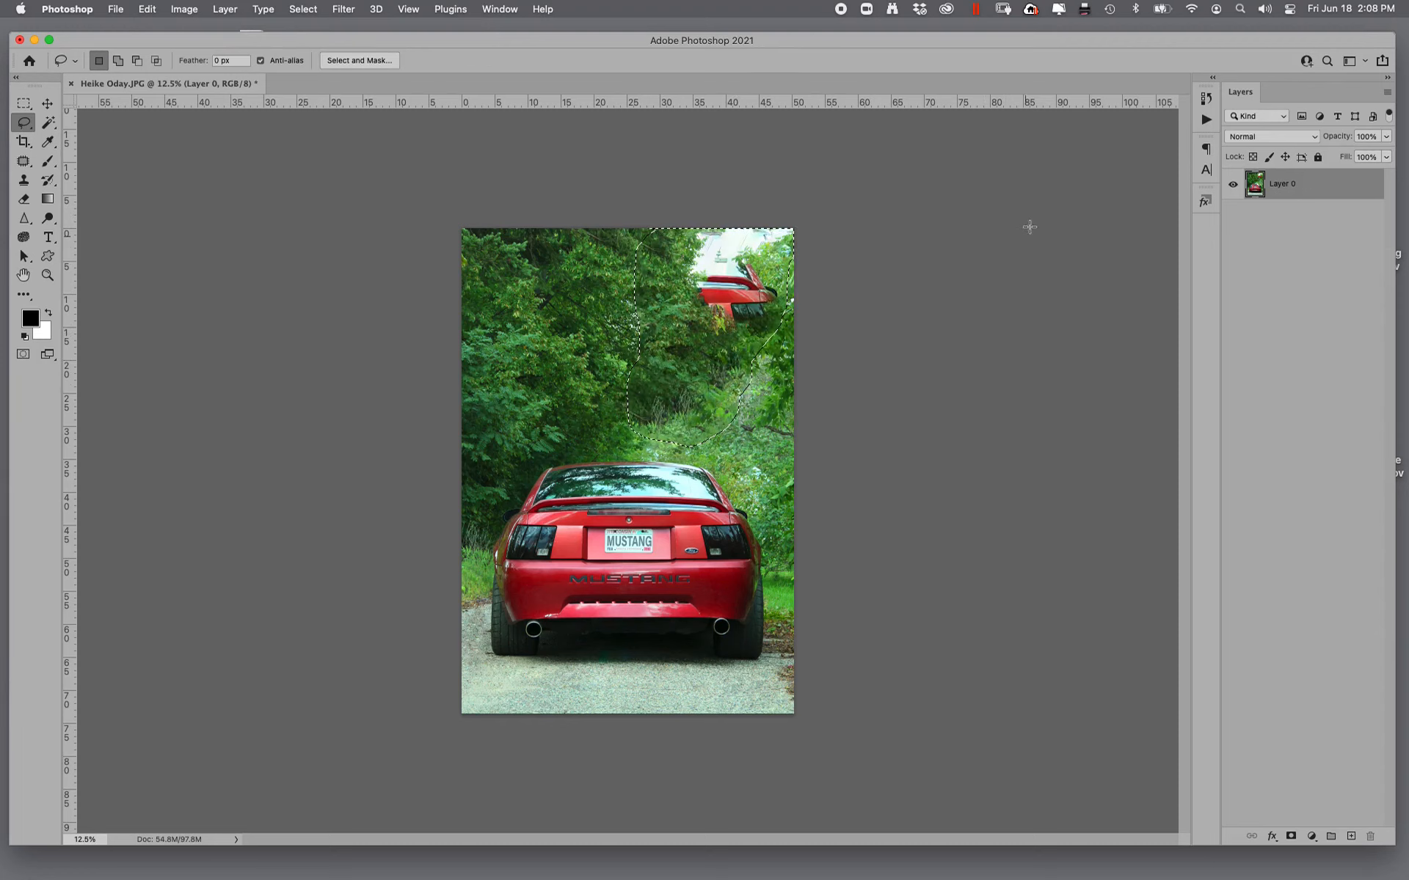
# - Lasso the red car fragment and sky in the photo's upper-right corner and apply a Content-Aware fill to them
pyautogui.press('super+d')
pyautogui.moveTo(703, 340)
pyautogui.mouseDown()
pyautogui.moveTo(757, 348)
pyautogui.moveTo(790, 318)
pyautogui.mouseUp()
pyautogui.moveTo(692, 209); pyautogui.dragTo(693, 209)
pyautogui.click(148, 9)
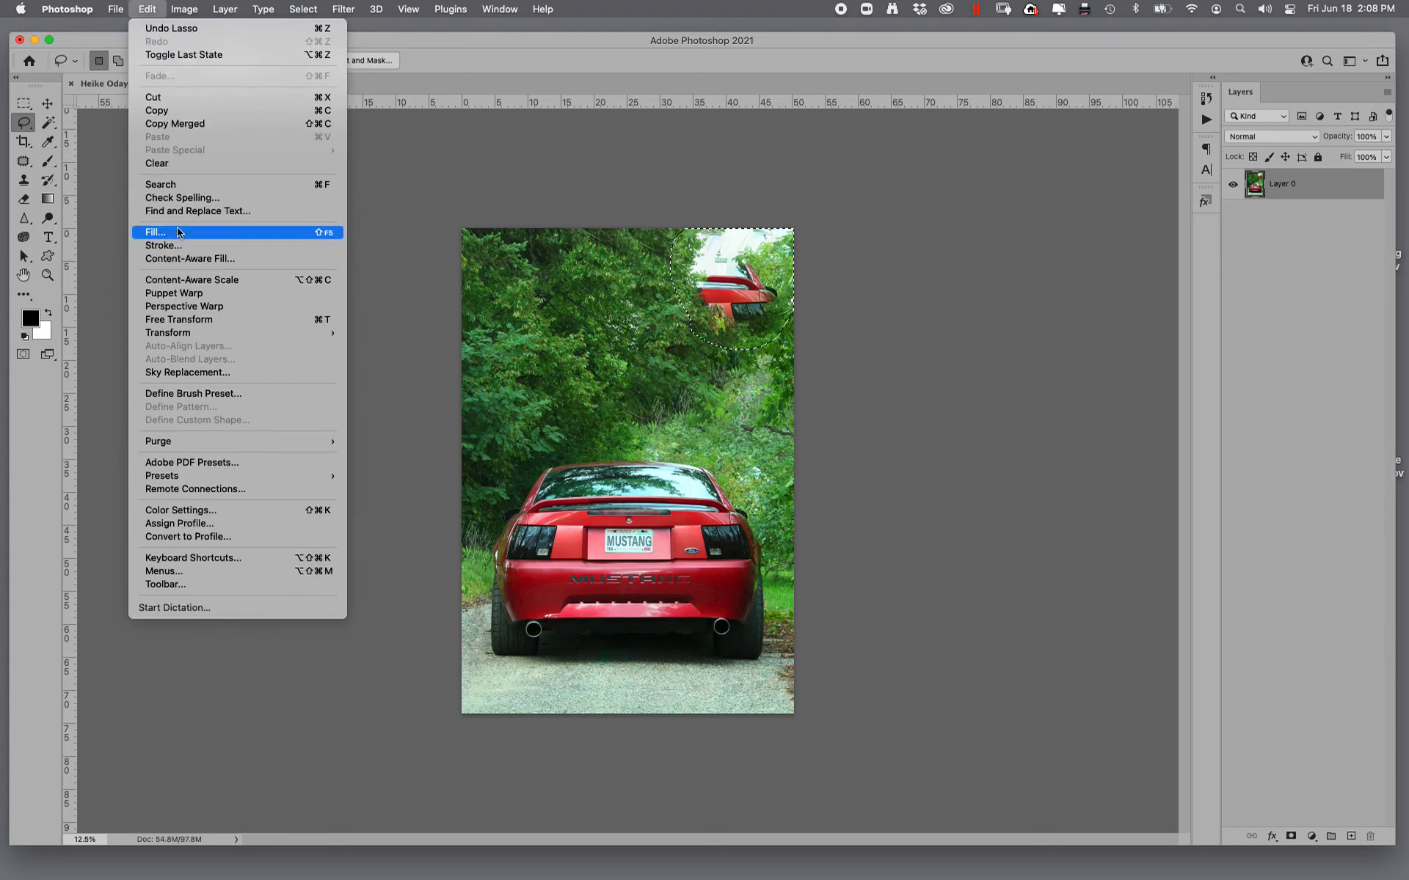
pyautogui.click(155, 232)
pyautogui.click(846, 217)
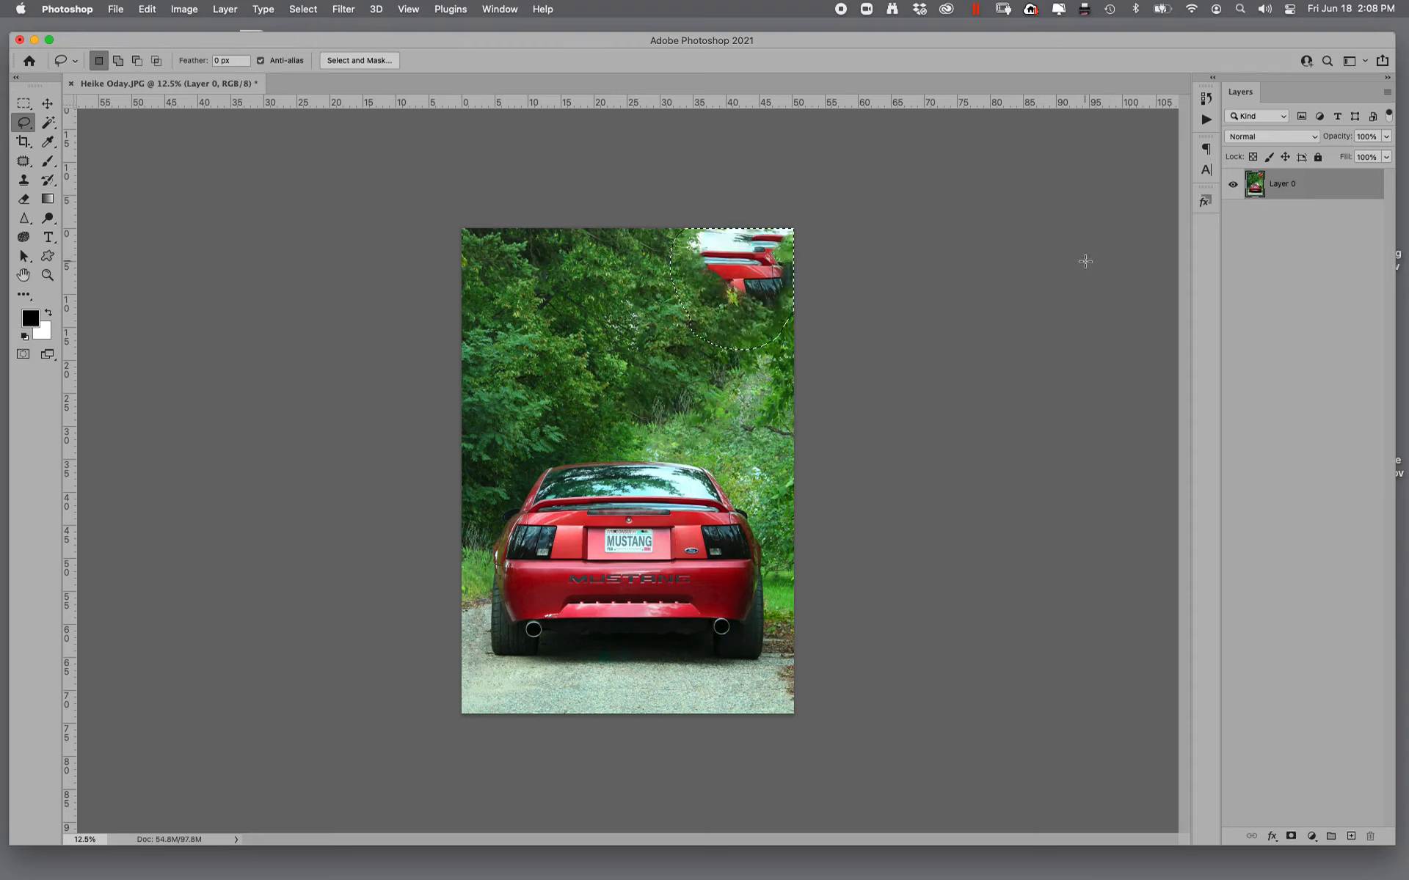
# - Lasso the leftover red car fragments and sky in the photo's upper-right corner again, apply a Content-Aware fill, and deselect
pyautogui.press('super+d')
pyautogui.moveTo(711, 301)
pyautogui.mouseDown()
pyautogui.moveTo(749, 327)
pyautogui.moveTo(805, 321)
pyautogui.mouseUp()
pyautogui.moveTo(704, 201); pyautogui.dragTo(716, 189)
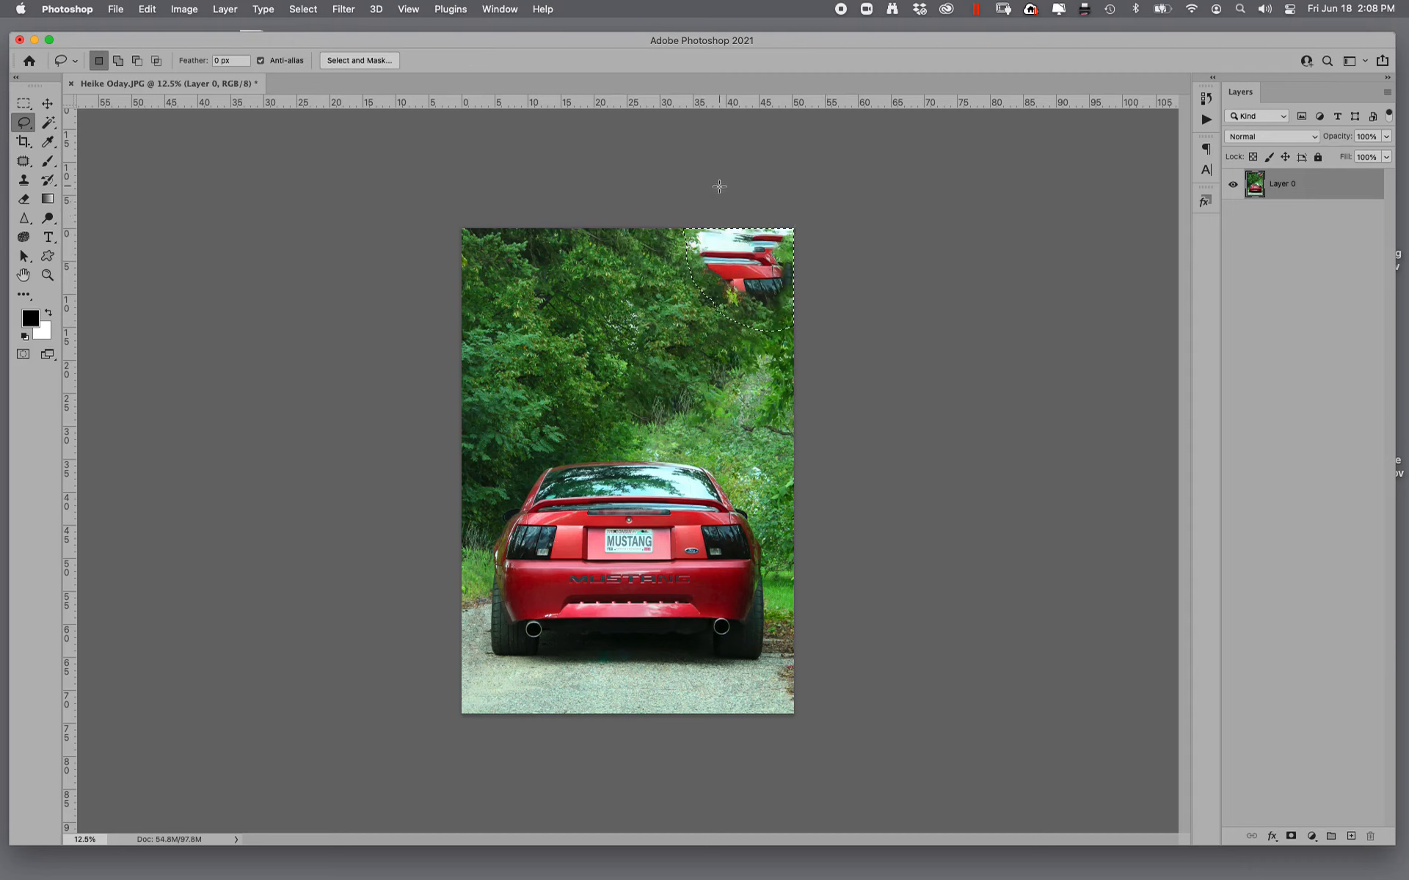
pyautogui.click(156, 10)
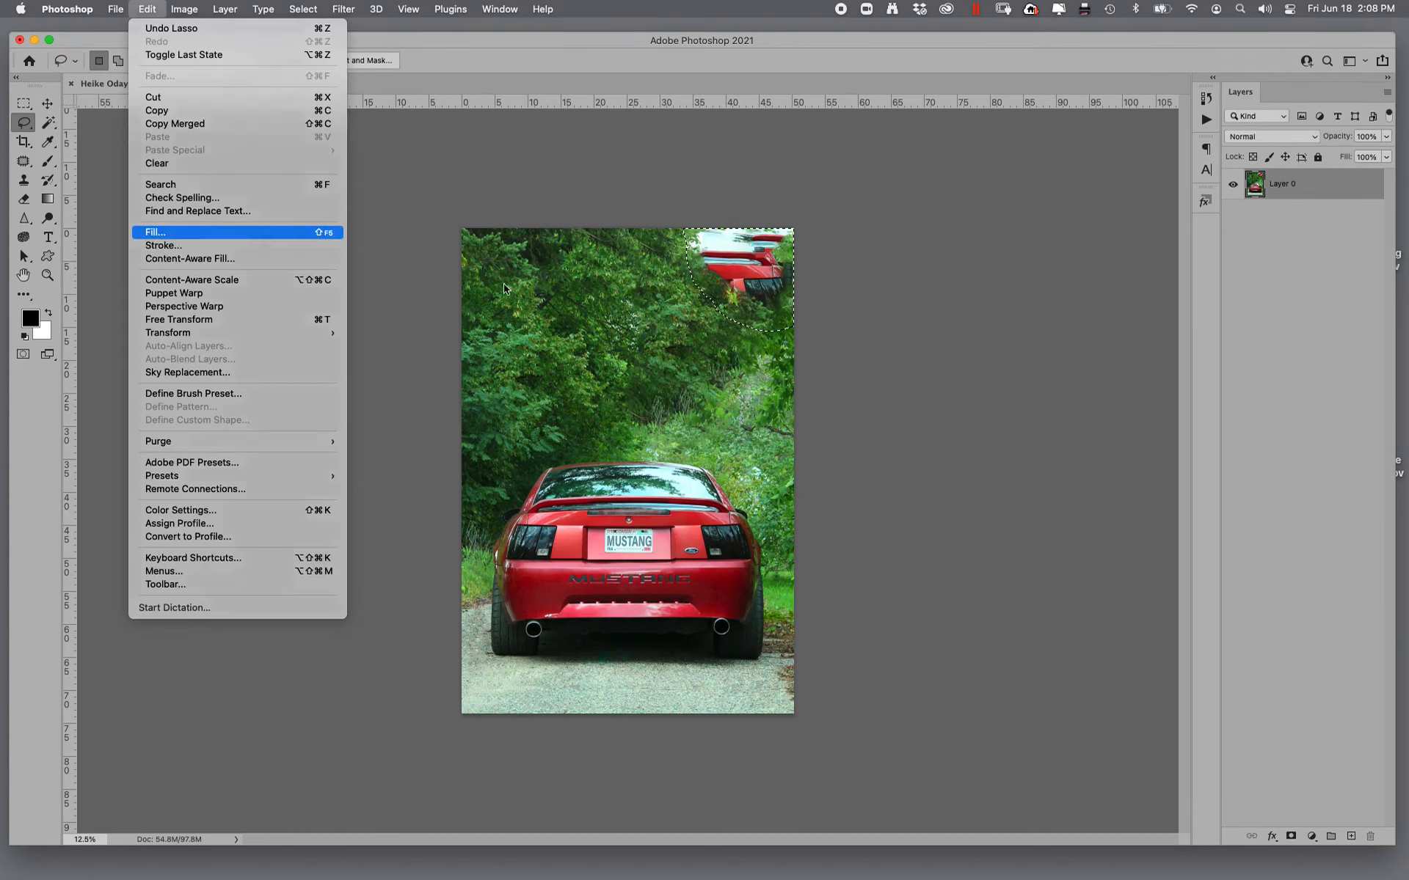
pyautogui.click(176, 232)
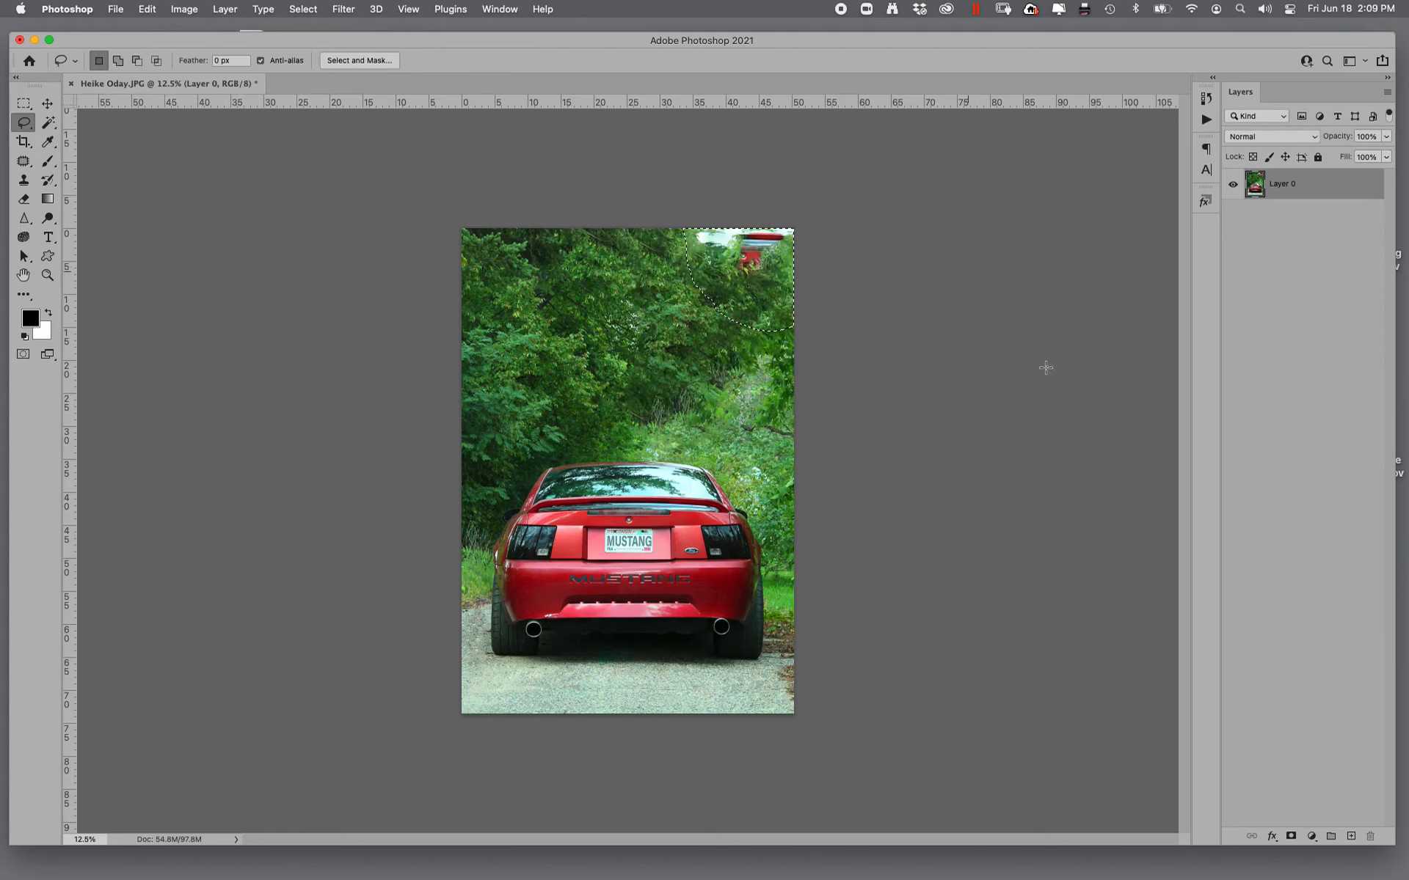
pyautogui.press('super+d')
# - Clone nearby foliage over the remaining red fragment and white sky in the photo's upper-right corner with a 700 px Clone Stamp
pyautogui.click(23, 160)
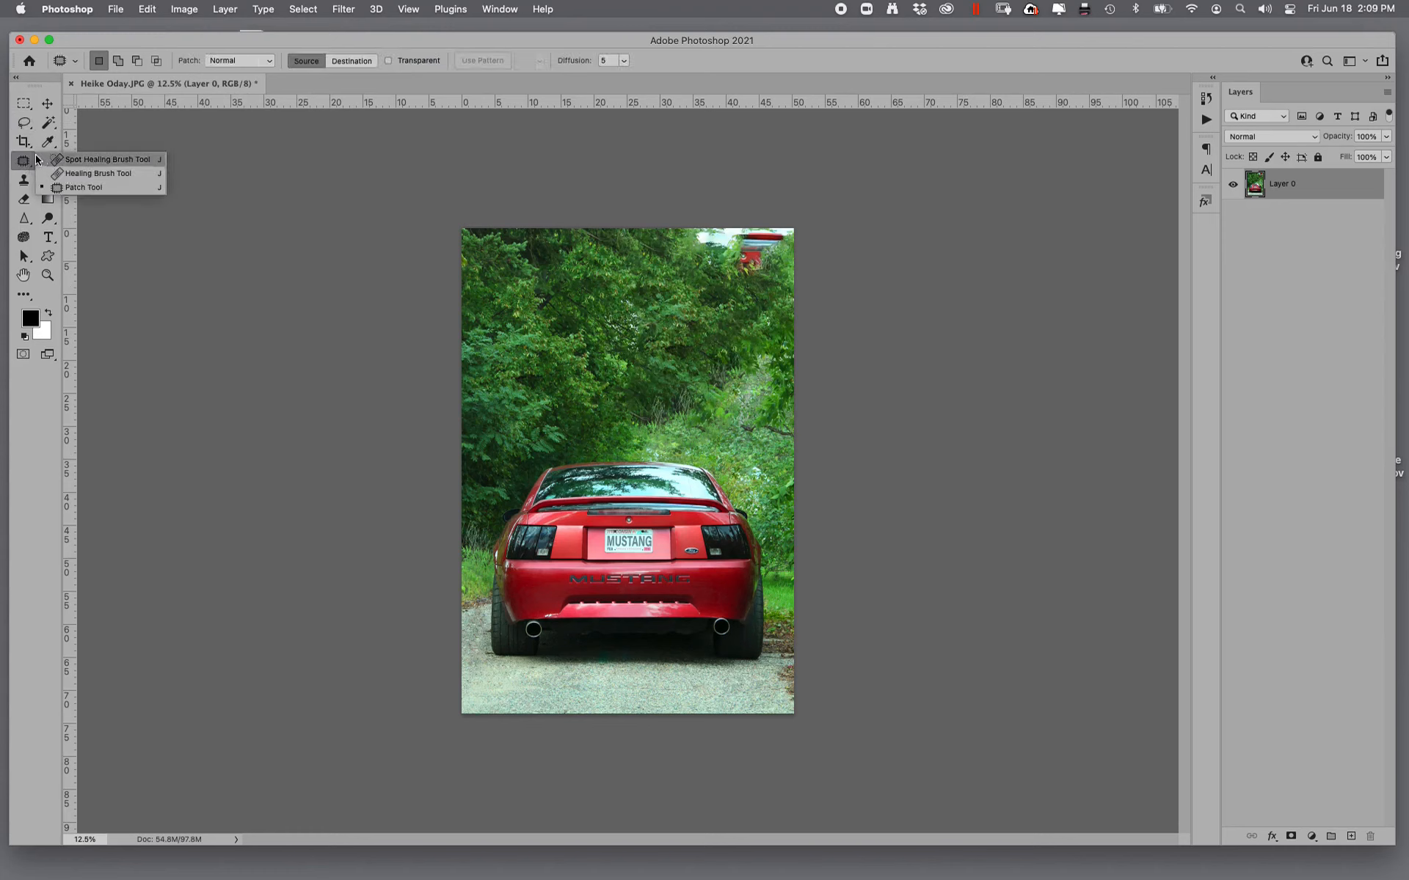
pyautogui.click(28, 181)
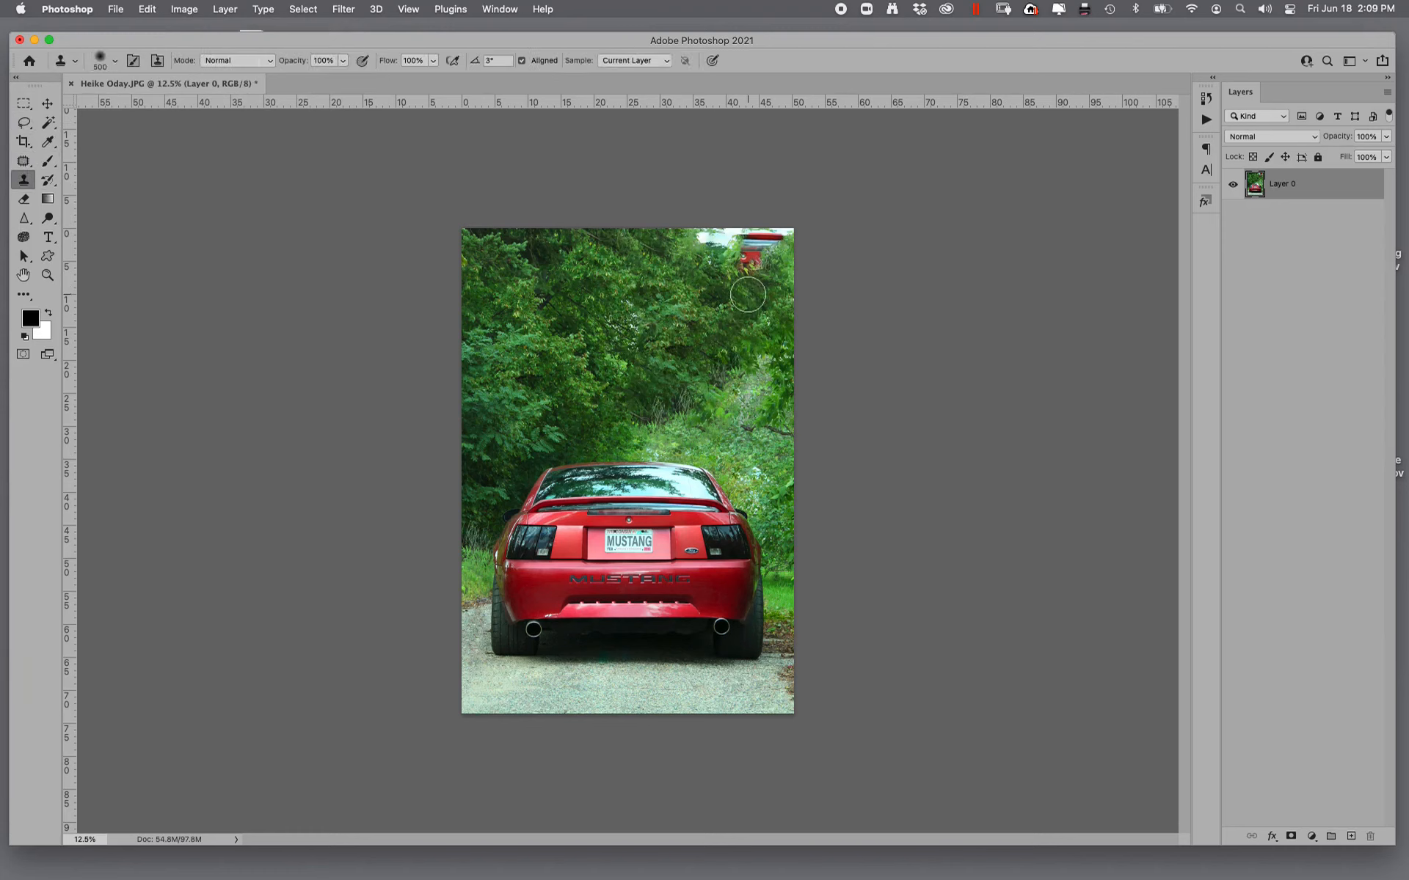
pyautogui.press(']')
pyautogui.press(']')
pyautogui.moveTo(763, 271)
pyautogui.mouseDown()
pyautogui.moveTo(699, 250)
pyautogui.moveTo(789, 235)
pyautogui.moveTo(749, 250)
pyautogui.mouseUp()
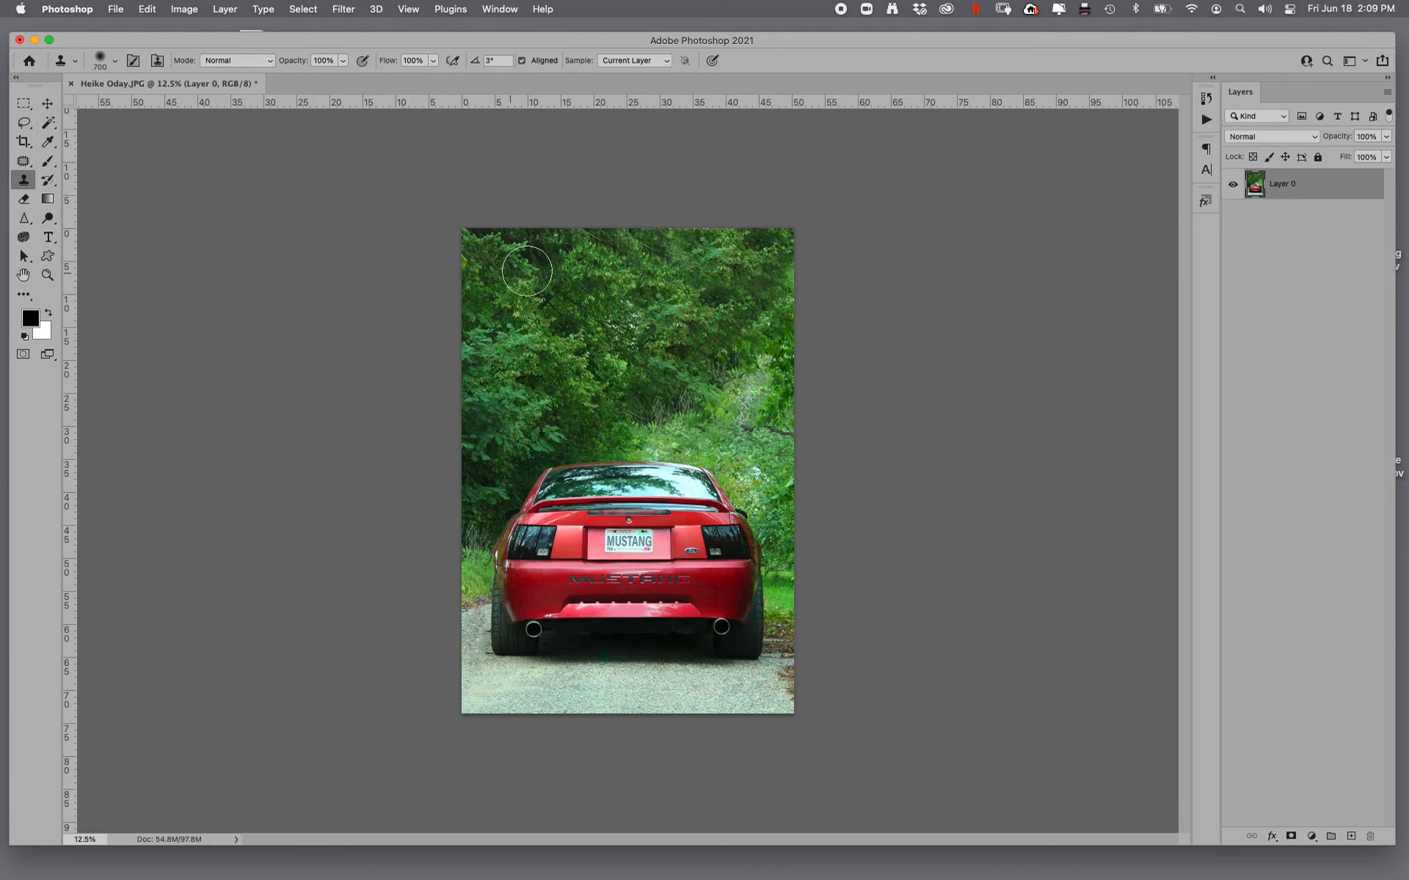
# - Heal the upper part of the bright sky gap among the middle branches with the Healing Brush, sampling surrounding leaves
pyautogui.click(46, 276)
pyautogui.moveTo(571, 279); pyautogui.dragTo(706, 397)
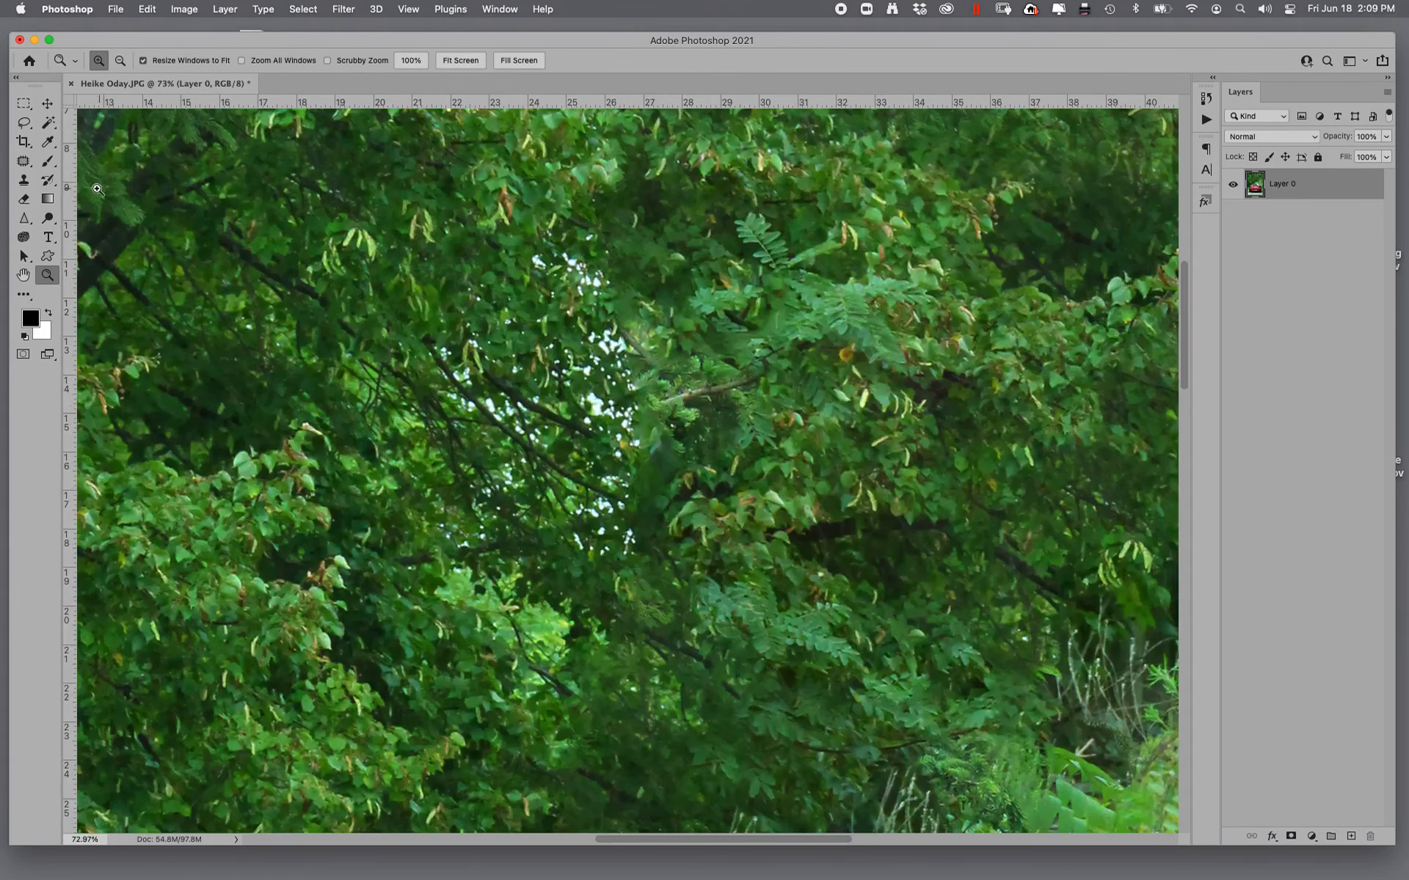
pyautogui.click(24, 161)
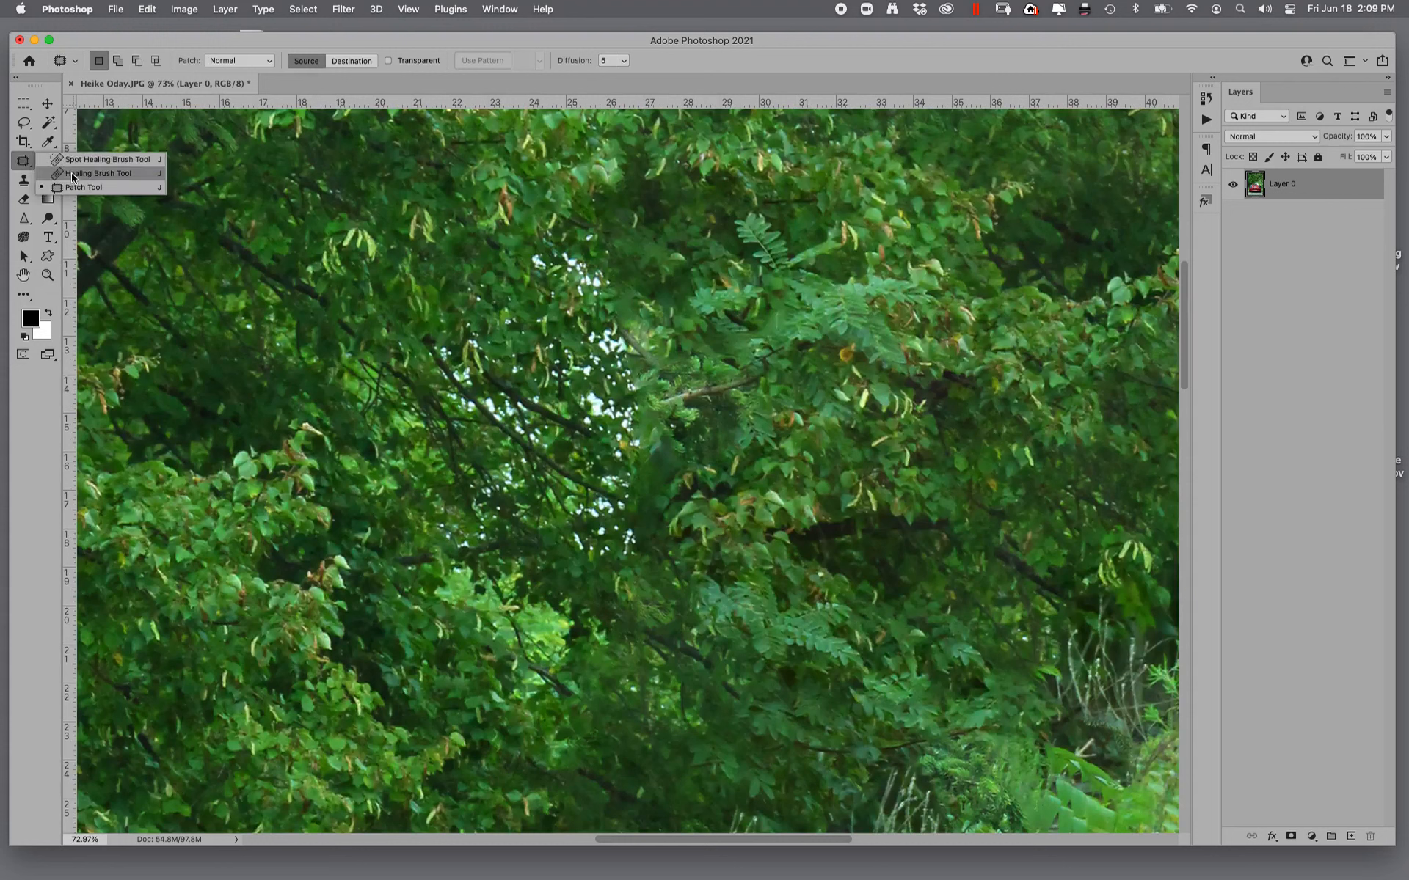
pyautogui.click(72, 175)
pyautogui.moveTo(583, 286)
pyautogui.mouseDown()
pyautogui.moveTo(669, 339)
pyautogui.moveTo(669, 327)
pyautogui.moveTo(600, 340)
pyautogui.moveTo(605, 320)
pyautogui.moveTo(551, 305)
pyautogui.moveTo(605, 331)
pyautogui.moveTo(622, 363)
pyautogui.mouseUp()
pyautogui.keyDown('alt'); pyautogui.click(673, 315); pyautogui.keyUp('alt')
pyautogui.moveTo(481, 314)
pyautogui.mouseDown()
pyautogui.moveTo(462, 309)
pyautogui.moveTo(440, 381)
pyautogui.moveTo(580, 400)
pyautogui.moveTo(563, 353)
pyautogui.moveTo(637, 442)
pyautogui.moveTo(516, 400)
pyautogui.moveTo(548, 425)
pyautogui.mouseUp()
# - Heal the lower part of the sky gap and its leftover white specks with the 45 px Healing Brush, using nearby foliage
pyautogui.keyDown('alt'); pyautogui.click(773, 601); pyautogui.keyUp('alt')
pyautogui.moveTo(626, 497)
pyautogui.mouseDown()
pyautogui.moveTo(586, 536)
pyautogui.moveTo(606, 544)
pyautogui.moveTo(587, 492)
pyautogui.moveTo(634, 476)
pyautogui.moveTo(512, 483)
pyautogui.moveTo(497, 543)
pyautogui.mouseUp()
pyautogui.keyDown('alt'); pyautogui.click(560, 599); pyautogui.keyUp('alt')
pyautogui.moveTo(514, 443); pyautogui.dragTo(541, 460)
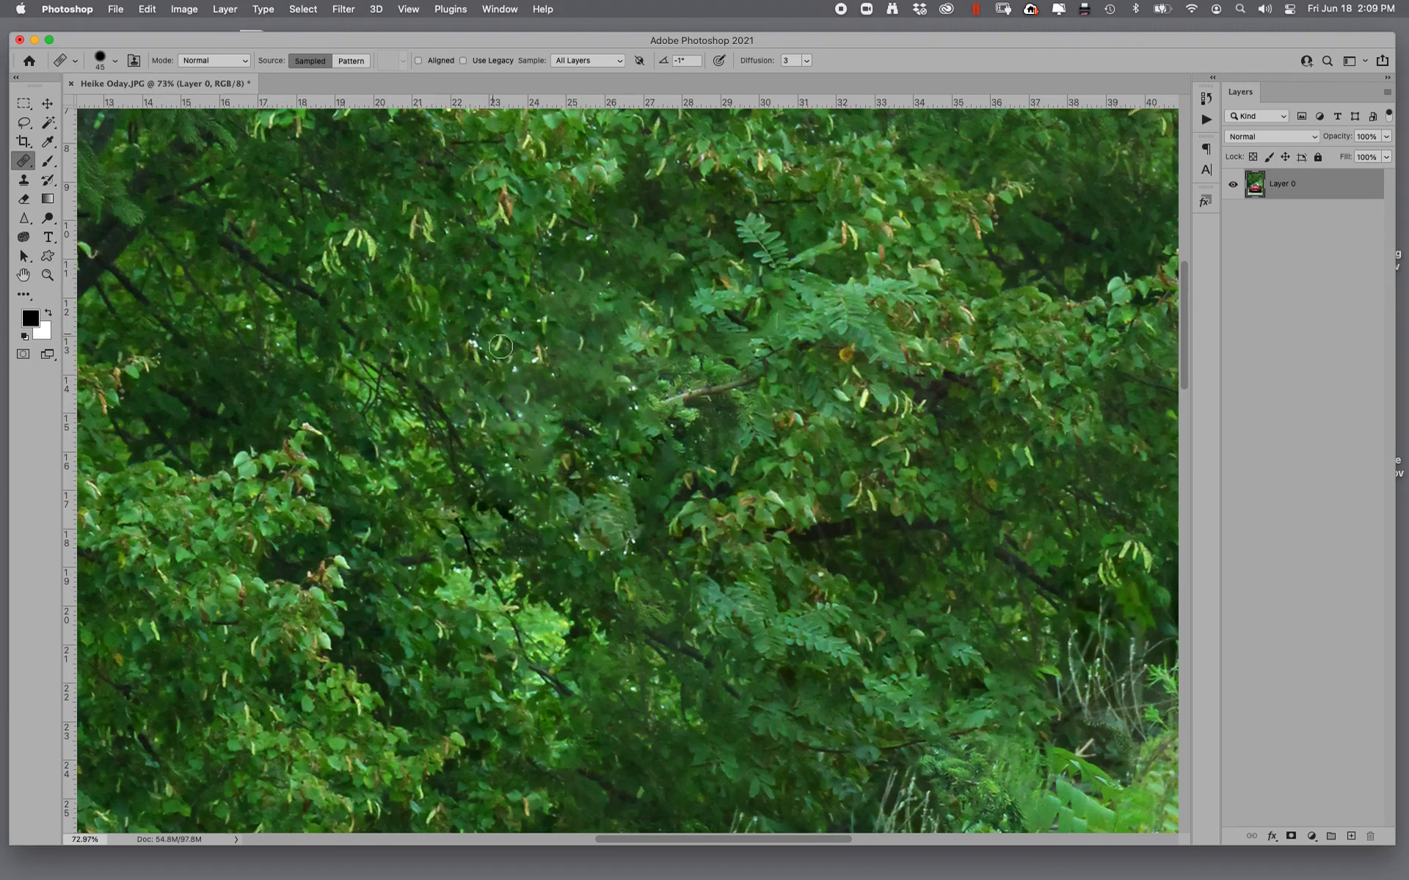
pyautogui.moveTo(500, 346)
pyautogui.mouseDown()
pyautogui.moveTo(510, 377)
pyautogui.moveTo(490, 399)
pyautogui.moveTo(556, 364)
pyautogui.moveTo(492, 395)
pyautogui.moveTo(547, 429)
pyautogui.mouseUp()
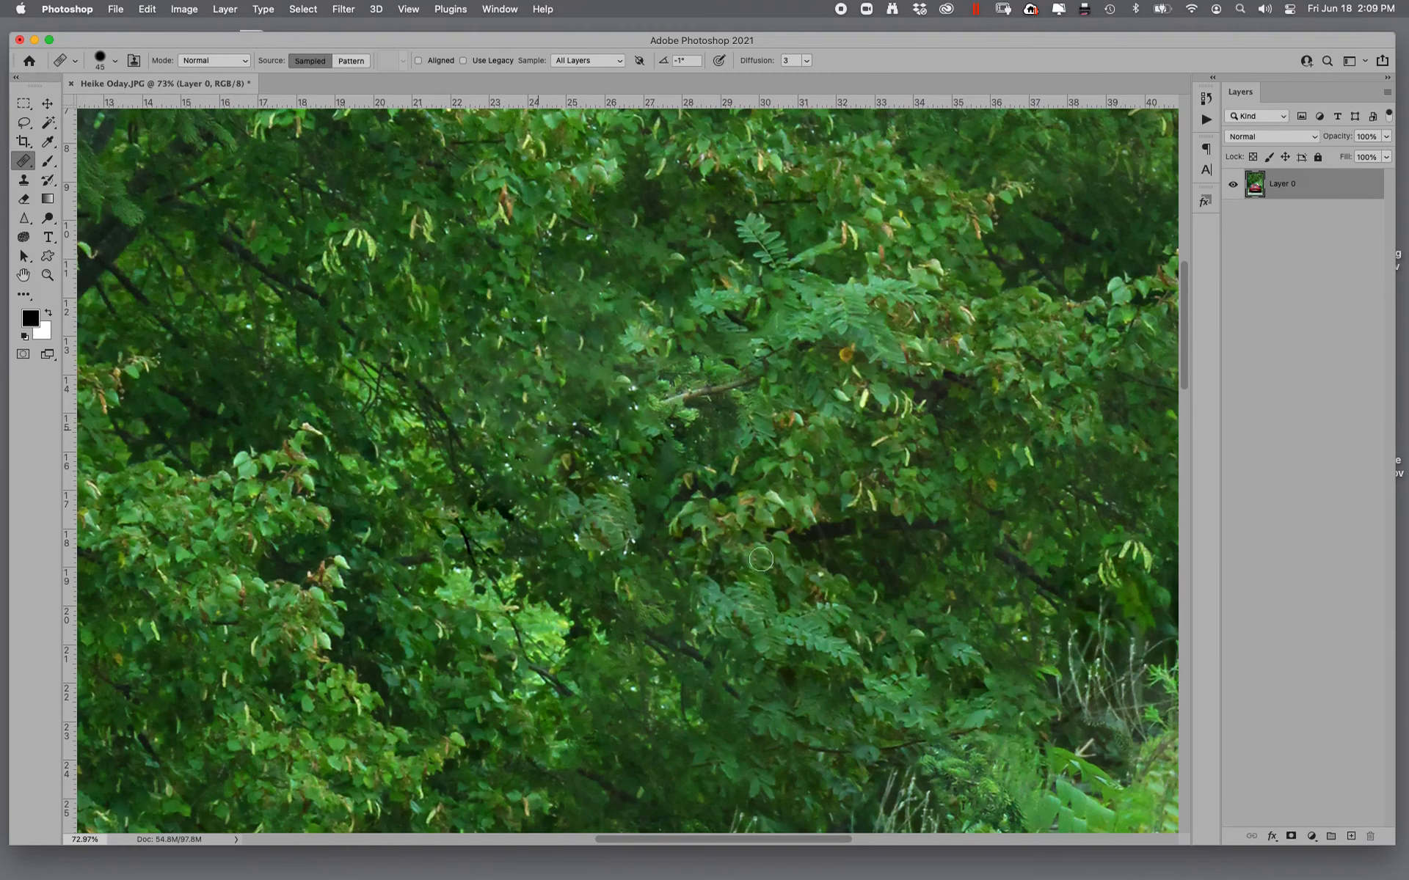
pyautogui.keyDown('alt'); pyautogui.click(763, 551); pyautogui.keyUp('alt')
pyautogui.moveTo(630, 496)
pyautogui.mouseDown()
pyautogui.moveTo(637, 538)
pyautogui.moveTo(621, 555)
pyautogui.moveTo(532, 505)
pyautogui.moveTo(639, 485)
pyautogui.moveTo(552, 442)
pyautogui.moveTo(656, 417)
pyautogui.mouseUp()
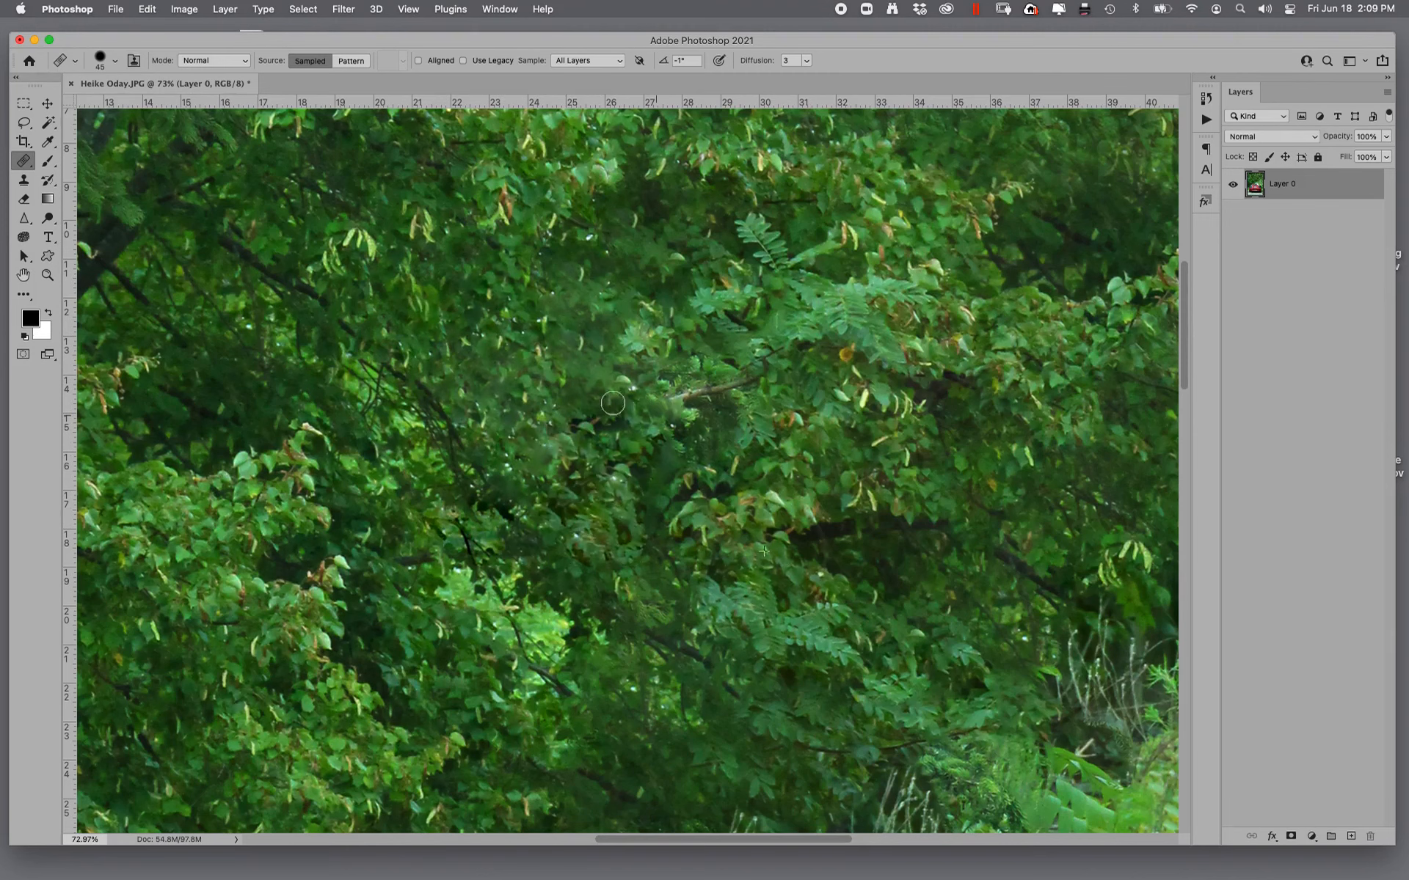
# - Heal the pale vertical post in the undergrowth near the right-hand trees and the dark branch stub to its lower left
pyautogui.hscroll(10, 856, 419)
pyautogui.scroll(-5, 856, 419)
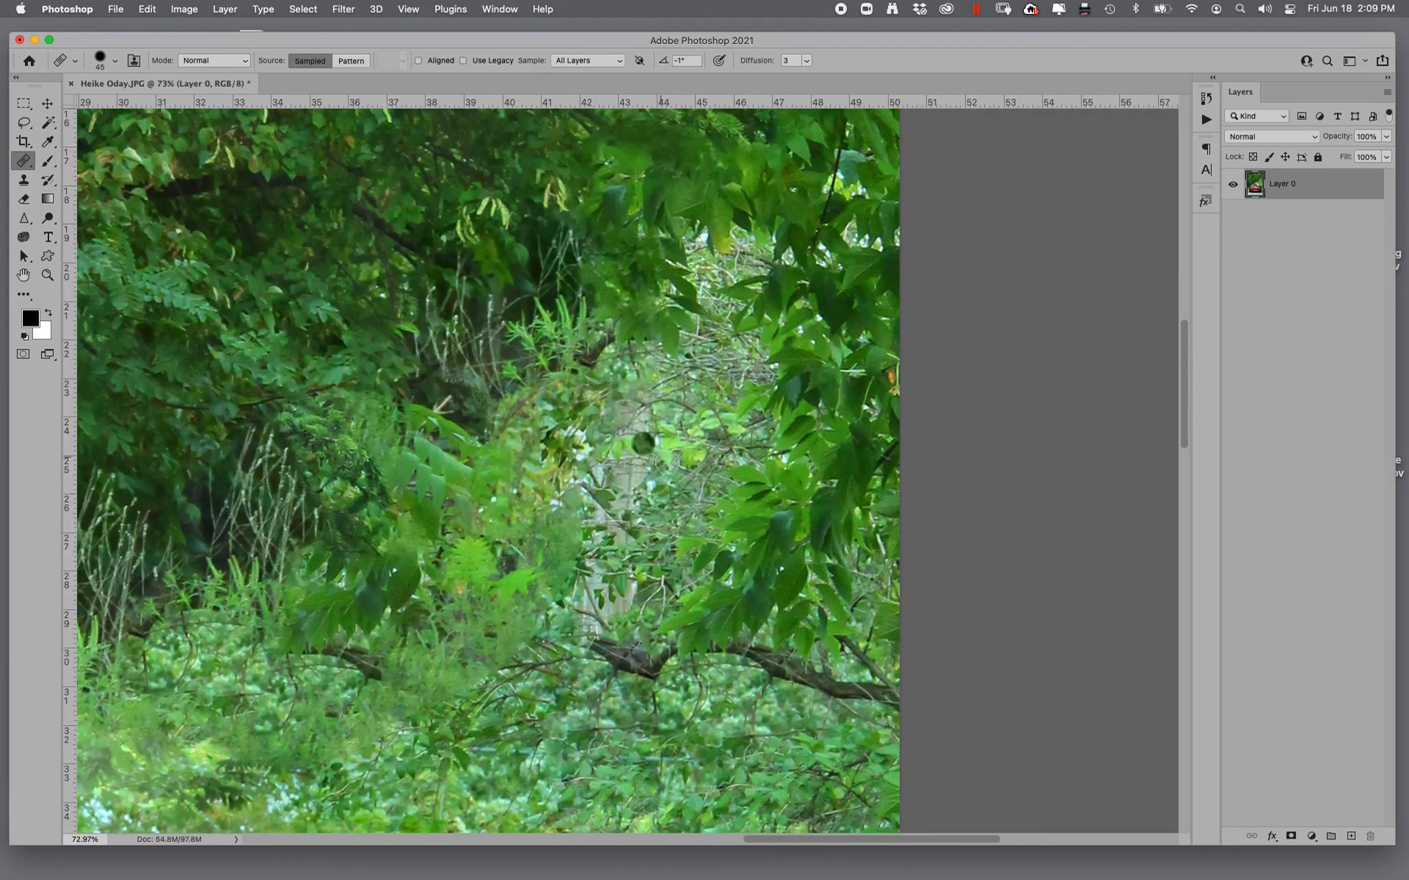
pyautogui.moveTo(669, 367)
pyautogui.mouseDown()
pyautogui.moveTo(624, 425)
pyautogui.moveTo(657, 470)
pyautogui.moveTo(699, 451)
pyautogui.moveTo(620, 474)
pyautogui.moveTo(649, 327)
pyautogui.moveTo(590, 603)
pyautogui.moveTo(561, 462)
pyautogui.moveTo(646, 558)
pyautogui.moveTo(574, 652)
pyautogui.mouseUp()
pyautogui.keyDown('alt'); pyautogui.click(428, 286); pyautogui.keyUp('alt')
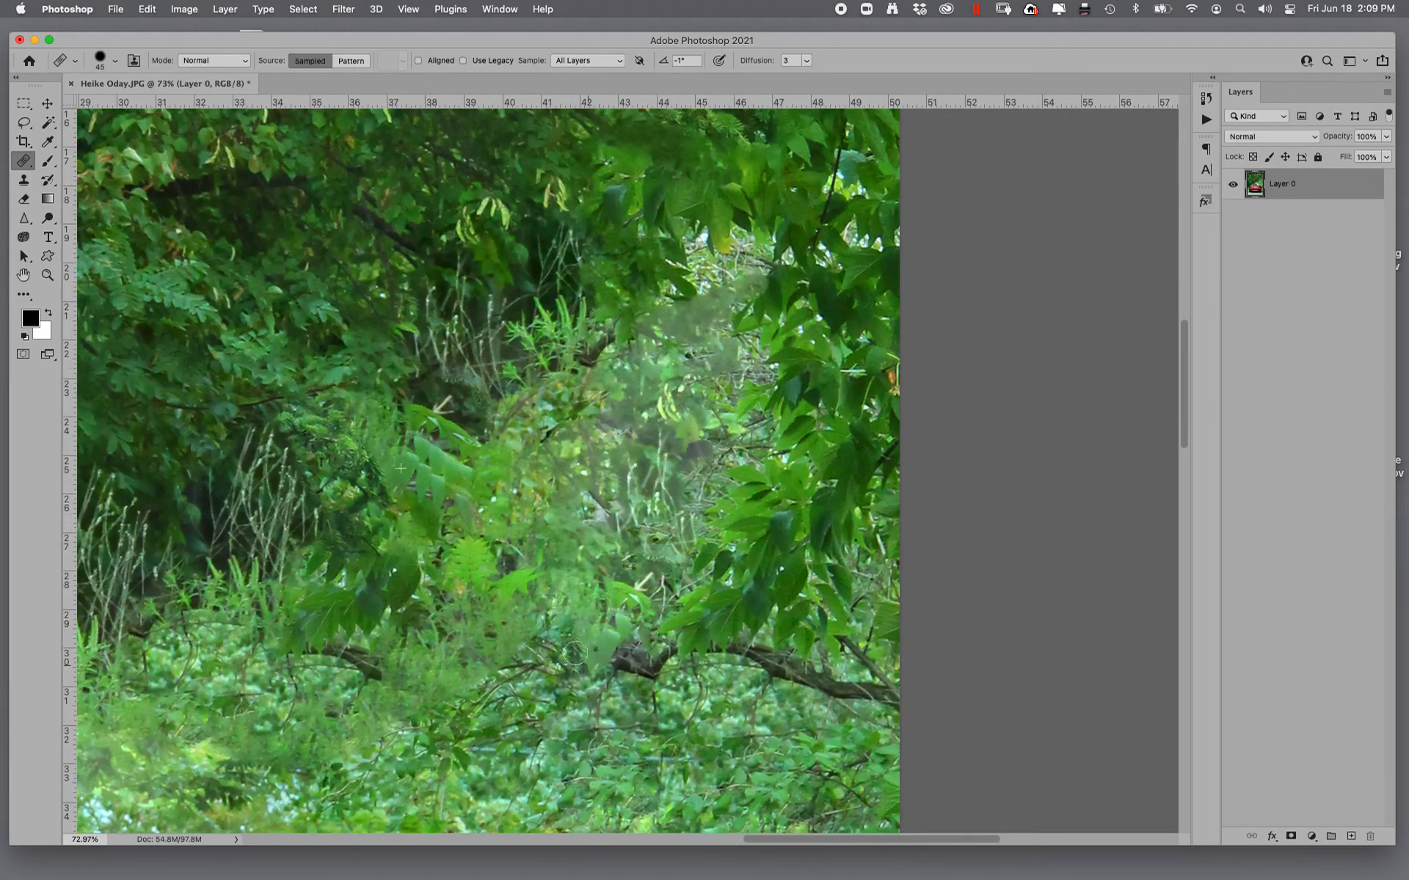
pyautogui.keyDown('alt'); pyautogui.click(375, 697); pyautogui.keyUp('alt')
pyautogui.moveTo(372, 668)
pyautogui.mouseDown()
pyautogui.moveTo(331, 633)
pyautogui.moveTo(306, 649)
pyautogui.moveTo(330, 678)
pyautogui.moveTo(308, 634)
pyautogui.mouseUp()
# - Heal the bright sky specks in the foliage along the photo's right side with sampled leaves
pyautogui.scroll(10, 668, 545)
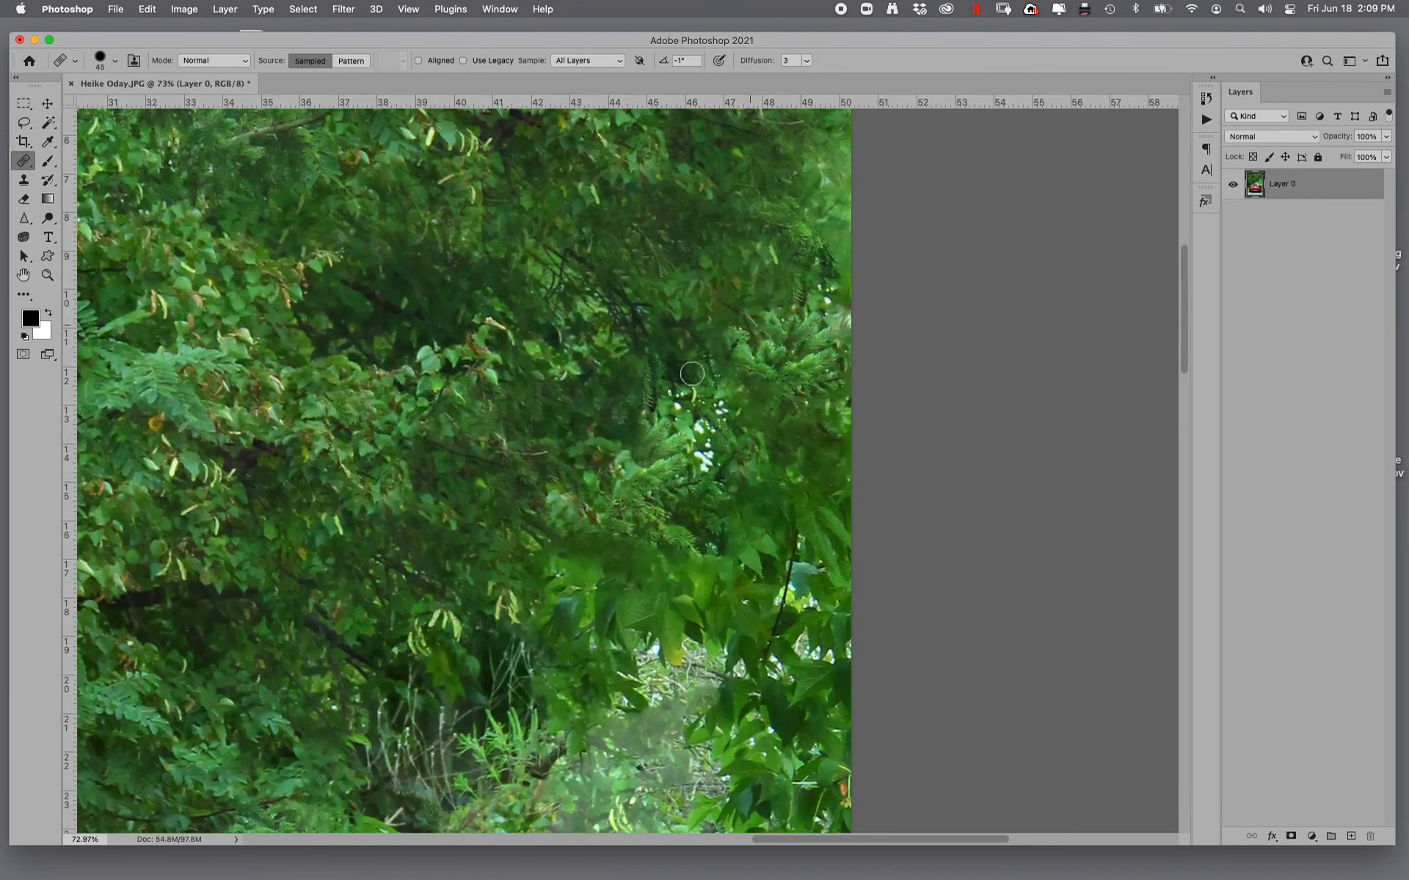
pyautogui.moveTo(615, 486)
pyautogui.mouseDown()
pyautogui.moveTo(704, 473)
pyautogui.moveTo(664, 411)
pyautogui.moveTo(741, 451)
pyautogui.moveTo(744, 311)
pyautogui.mouseUp()
pyautogui.keyDown('alt'); pyautogui.click(743, 311); pyautogui.keyUp('alt')
pyautogui.moveTo(835, 316)
pyautogui.mouseDown()
pyautogui.moveTo(806, 299)
pyautogui.moveTo(797, 324)
pyautogui.mouseUp()
pyautogui.keyDown('alt'); pyautogui.click(761, 560); pyautogui.keyUp('alt')
pyautogui.moveTo(815, 622)
pyautogui.mouseDown()
pyautogui.moveTo(829, 651)
pyautogui.moveTo(791, 537)
pyautogui.mouseUp()
# - Heal the leftover pale twigs and distracting spots in the foliage from the upper trees down to the undergrowth behind the car
pyautogui.scroll(10, 772, 473)
pyautogui.hscroll(-2, 772, 473)
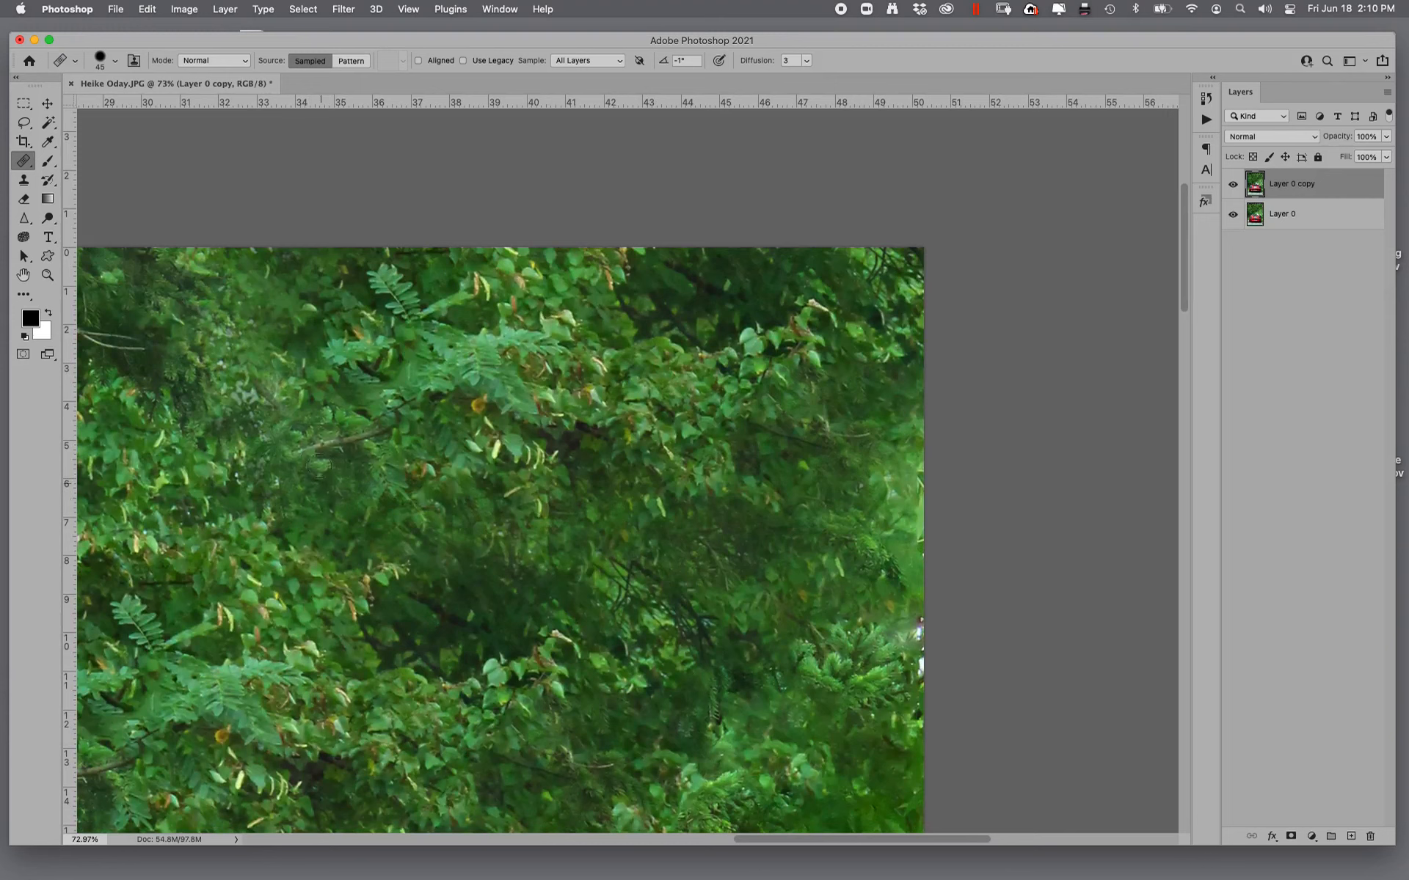
pyautogui.moveTo(319, 467)
pyautogui.mouseDown()
pyautogui.moveTo(389, 435)
pyautogui.moveTo(298, 456)
pyautogui.moveTo(390, 432)
pyautogui.mouseUp()
pyautogui.keyDown('alt'); pyautogui.click(335, 485); pyautogui.keyUp('alt')
pyautogui.moveTo(625, 617)
pyautogui.mouseDown()
pyautogui.moveTo(757, 252)
pyautogui.moveTo(849, 72)
pyautogui.mouseUp()
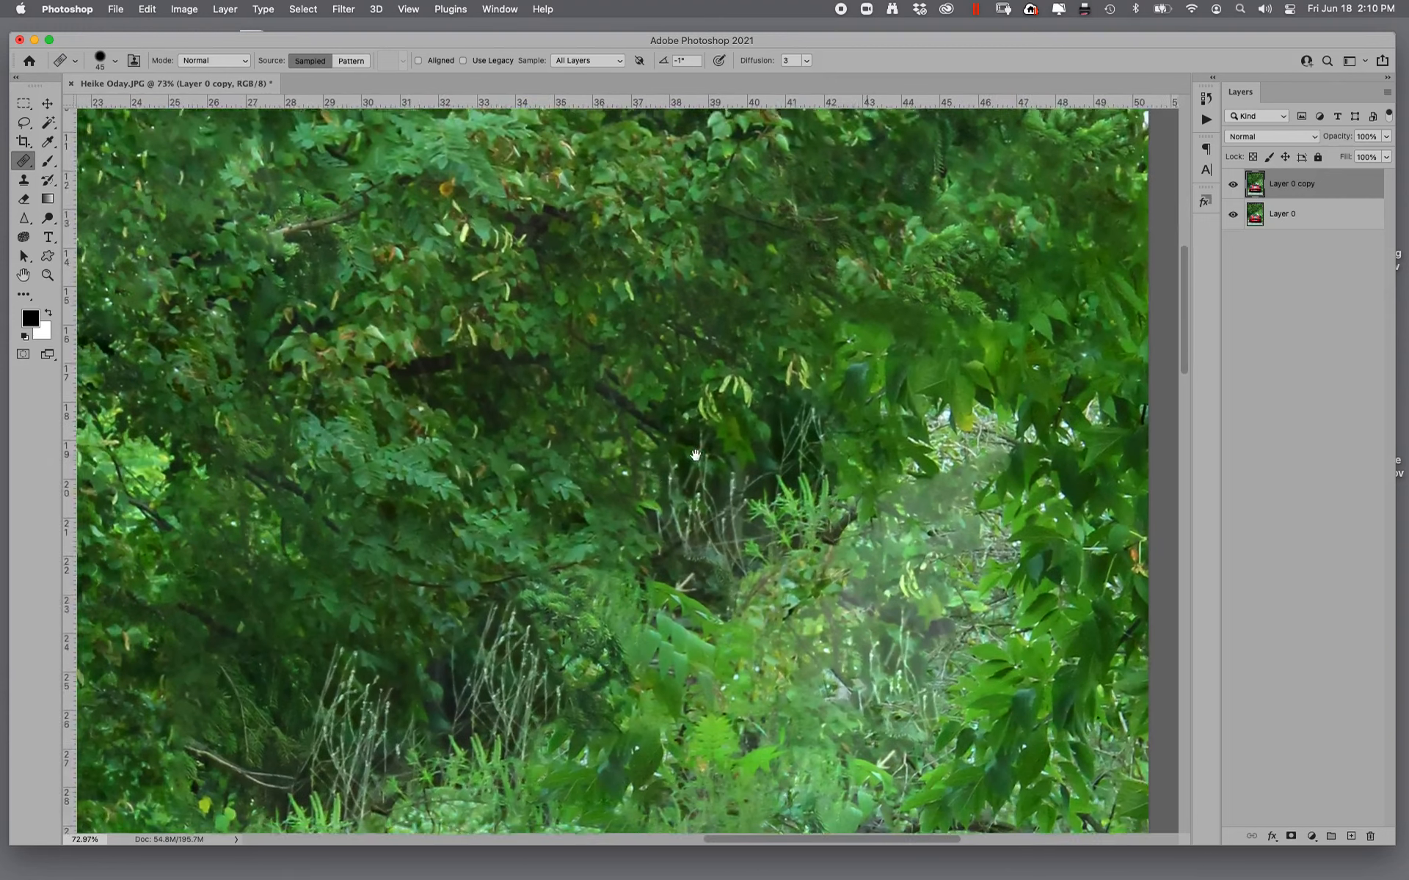
pyautogui.moveTo(695, 455); pyautogui.dragTo(722, 400)
pyautogui.moveTo(726, 481)
pyautogui.mouseDown()
pyautogui.moveTo(751, 465)
pyautogui.moveTo(654, 468)
pyautogui.moveTo(735, 515)
pyautogui.moveTo(701, 396)
pyautogui.moveTo(773, 424)
pyautogui.moveTo(793, 483)
pyautogui.moveTo(821, 380)
pyautogui.moveTo(734, 534)
pyautogui.moveTo(684, 528)
pyautogui.moveTo(800, 382)
pyautogui.moveTo(831, 367)
pyautogui.moveTo(752, 341)
pyautogui.moveTo(734, 325)
pyautogui.moveTo(759, 303)
pyautogui.mouseUp()
pyautogui.moveTo(642, 610); pyautogui.dragTo(704, 418)
pyautogui.moveTo(413, 536)
pyautogui.mouseDown()
pyautogui.moveTo(394, 453)
pyautogui.moveTo(474, 526)
pyautogui.moveTo(388, 605)
pyautogui.moveTo(421, 554)
pyautogui.moveTo(428, 450)
pyautogui.moveTo(372, 514)
pyautogui.moveTo(418, 540)
pyautogui.moveTo(219, 496)
pyautogui.moveTo(268, 500)
pyautogui.moveTo(330, 545)
pyautogui.moveTo(363, 517)
pyautogui.mouseUp()
pyautogui.moveTo(462, 429)
pyautogui.mouseDown()
pyautogui.moveTo(471, 441)
pyautogui.moveTo(437, 557)
pyautogui.moveTo(558, 561)
pyautogui.mouseUp()
pyautogui.press('super+0')
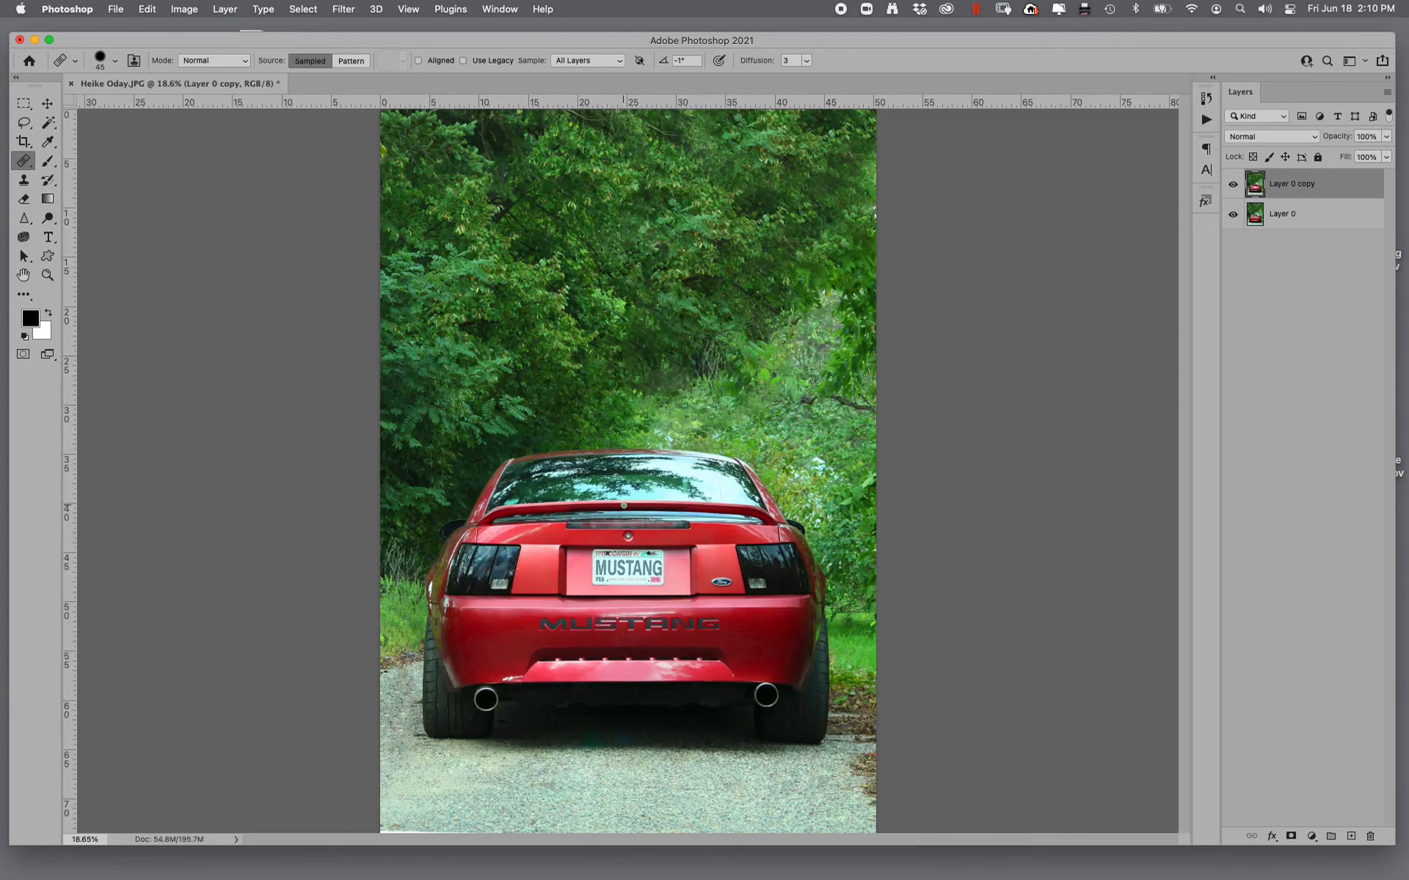
# - Darken the foliage around the photo's edges and the foreground road with a 2200 px Burn tool, Midtones range and 30% exposure
pyautogui.press('super+minus')
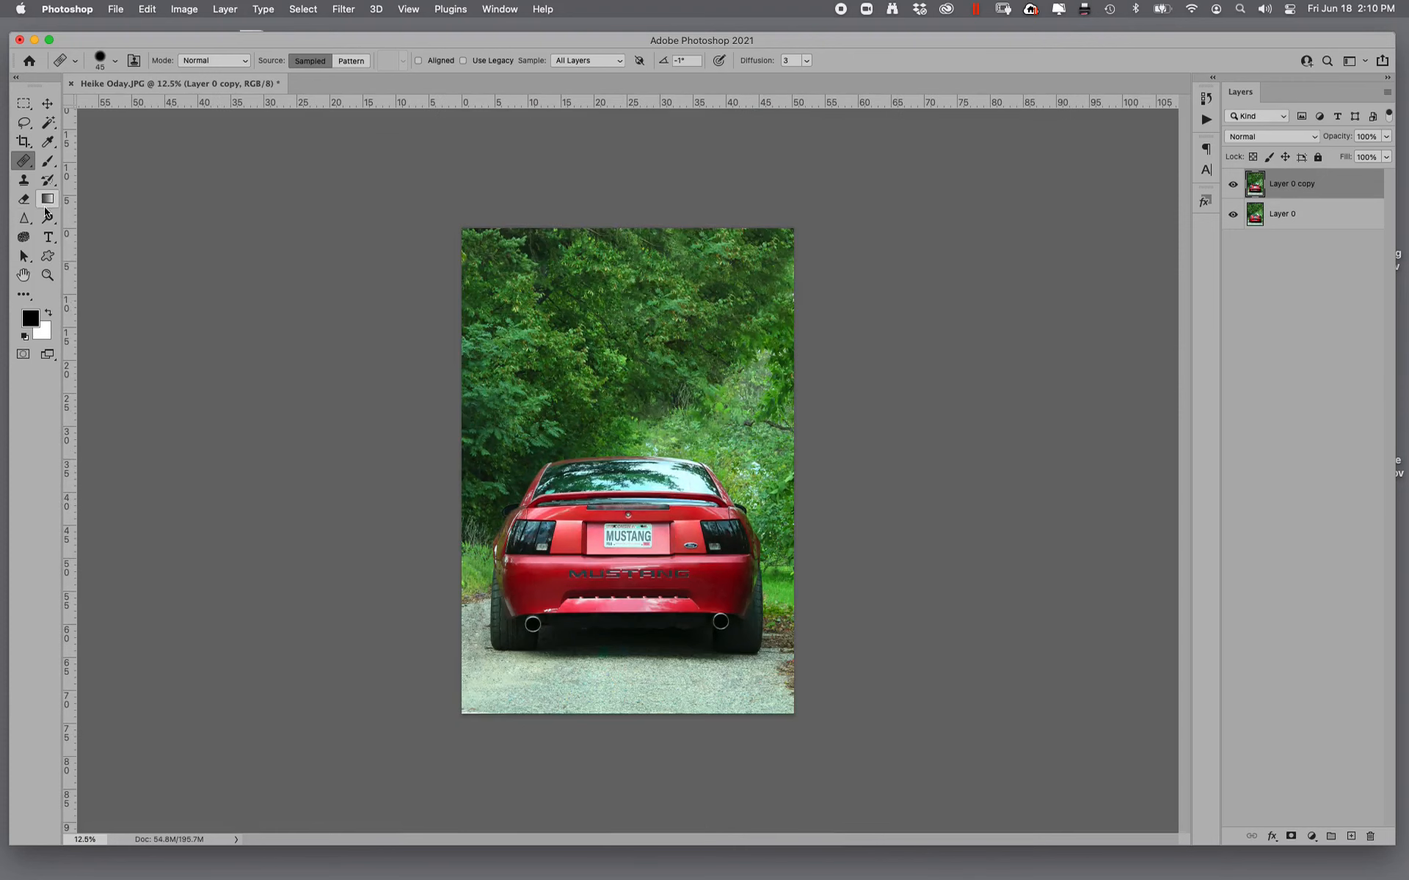
pyautogui.moveTo(45, 215); pyautogui.dragTo(81, 232)
pyautogui.click(99, 230)
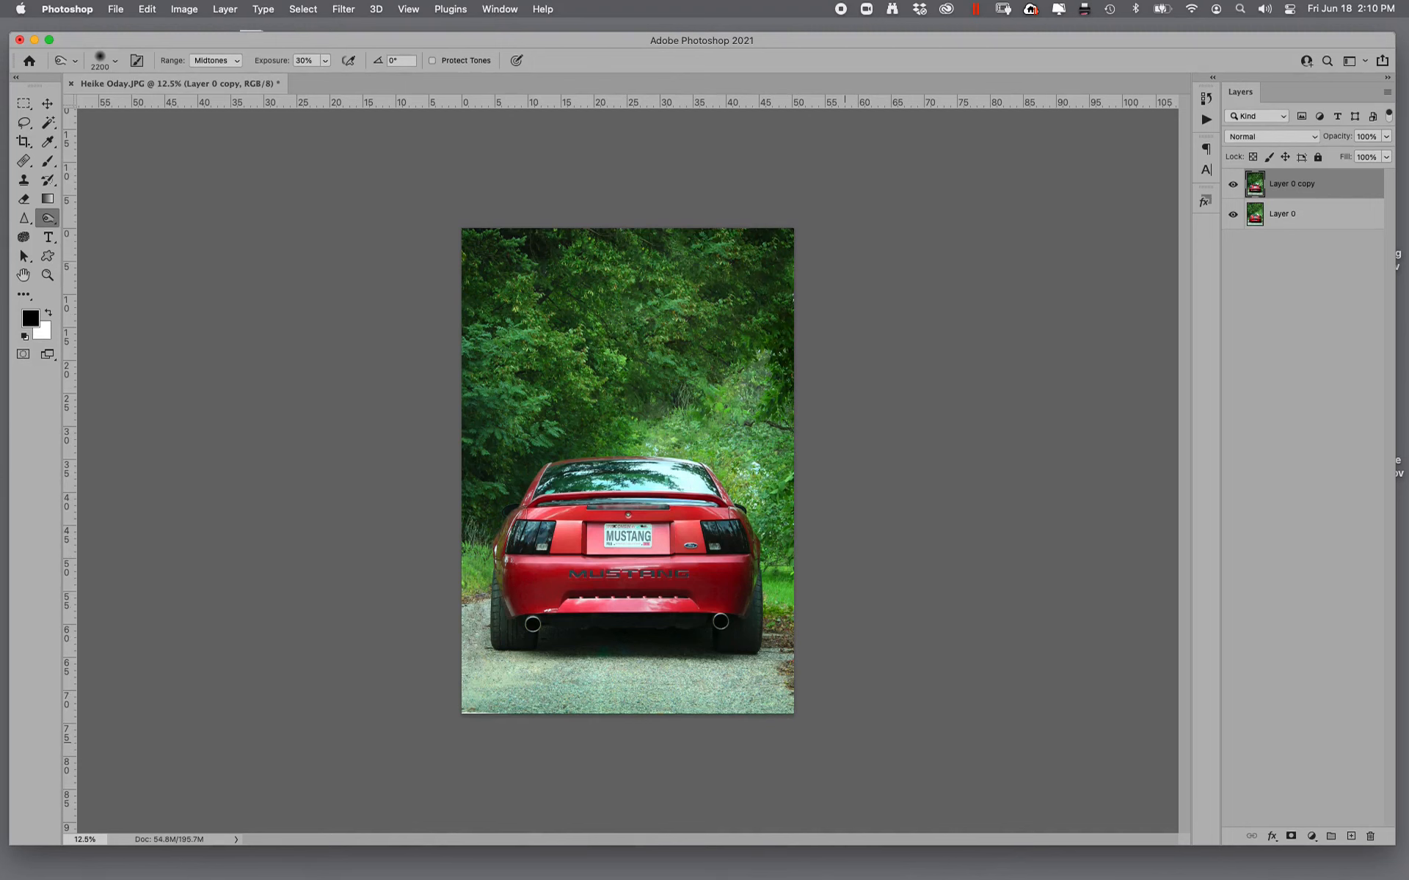
pyautogui.click(211, 61)
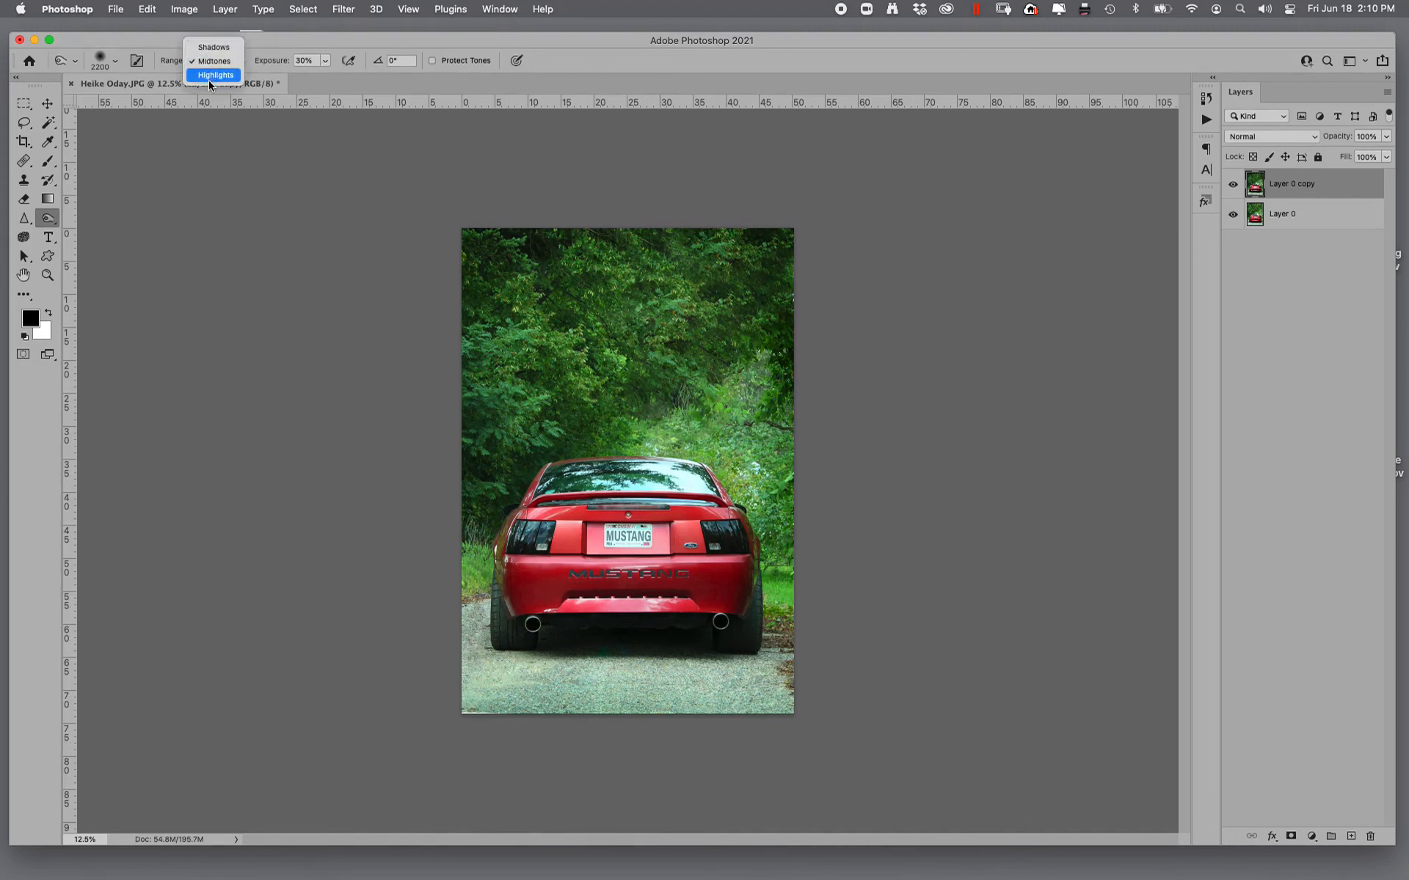
pyautogui.click(583, 506)
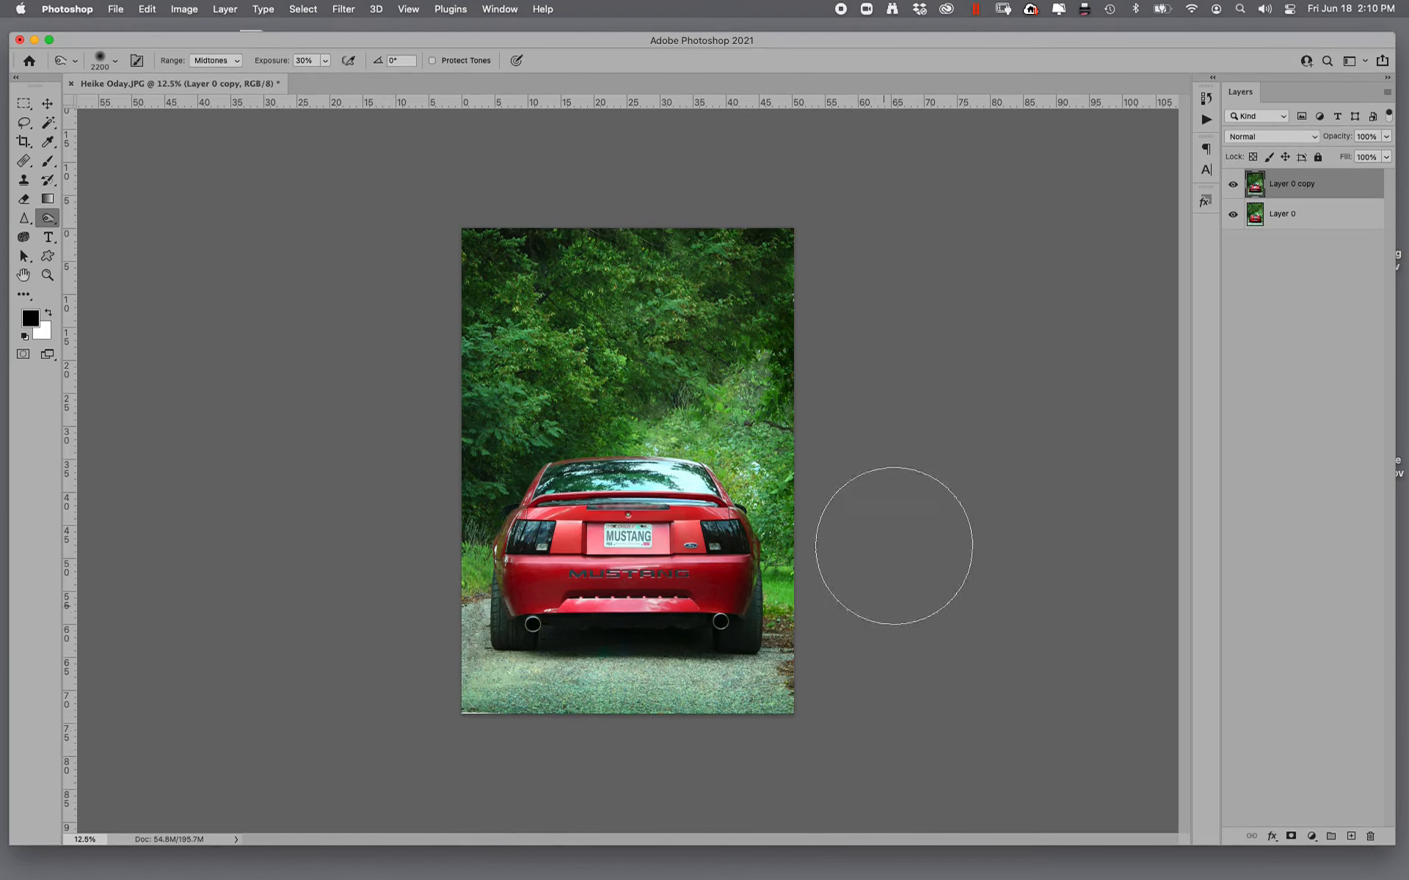
# - Heal the white strip along the road's bottom-left edge with the 45 px Healing Brush
pyautogui.click(47, 276)
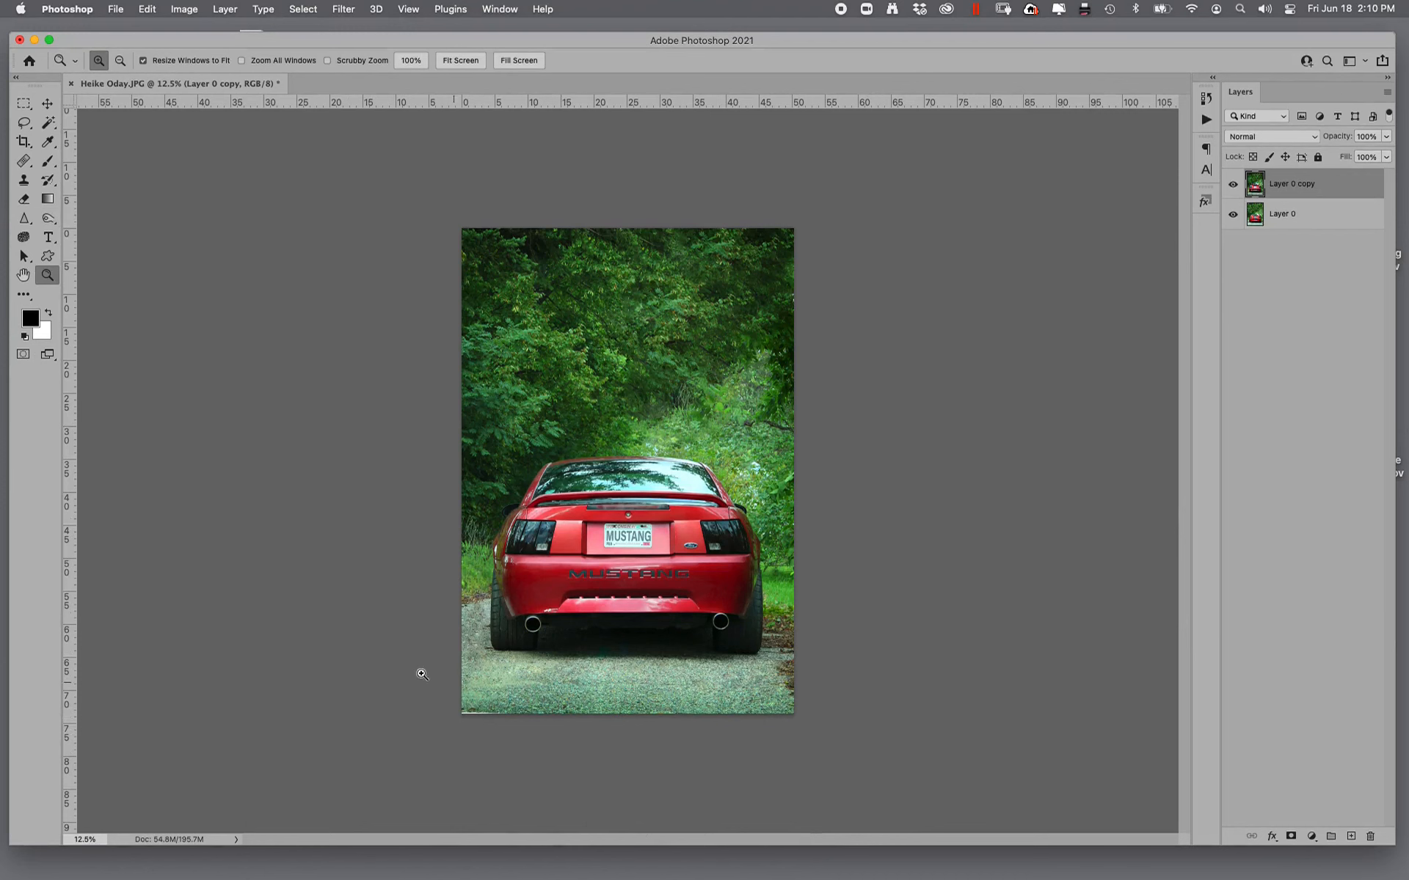
pyautogui.click(514, 733)
pyautogui.hscroll(-10, 135, 242)
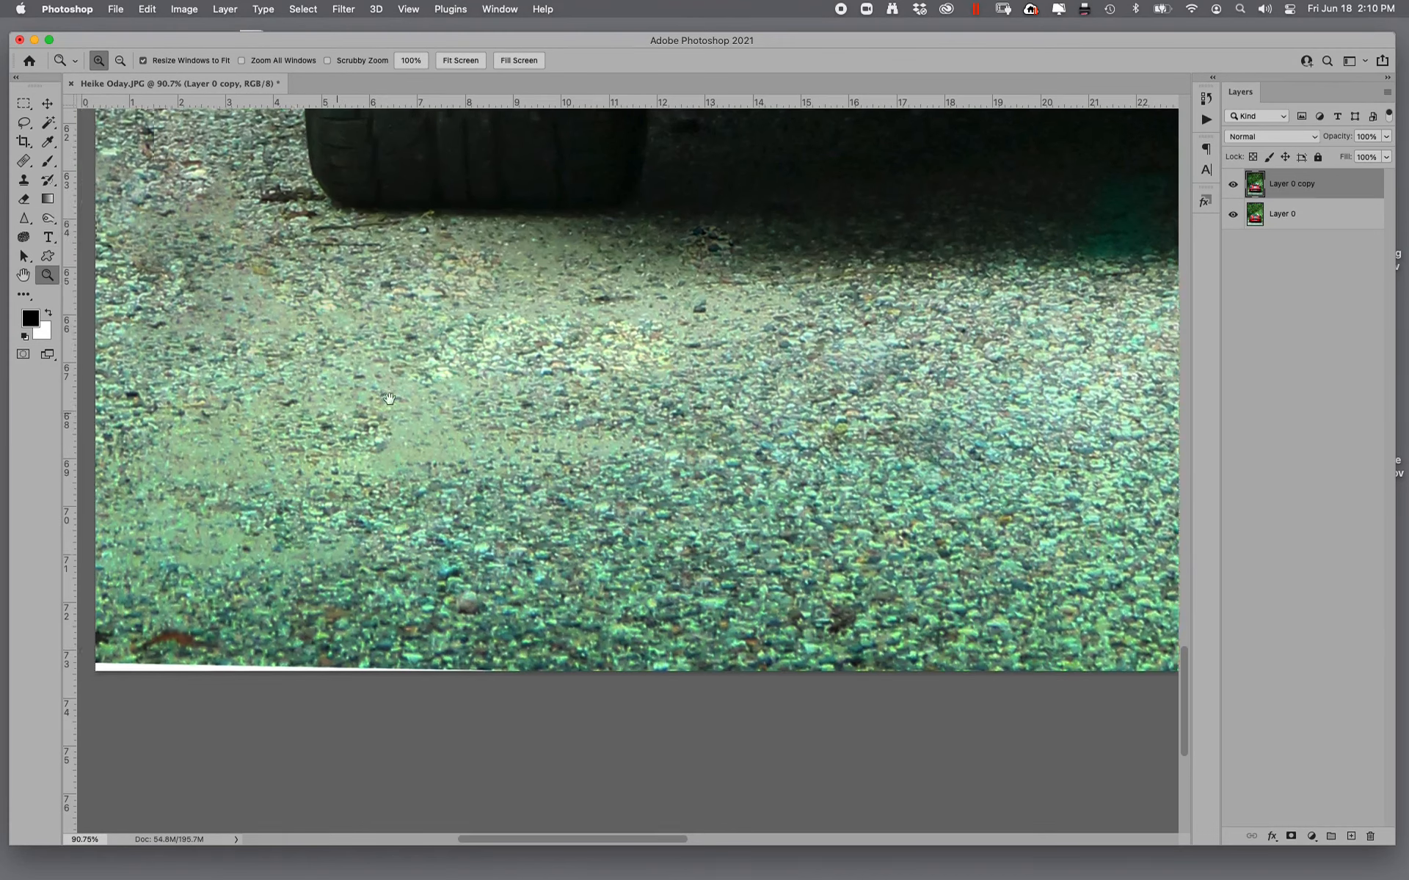
pyautogui.click(23, 161)
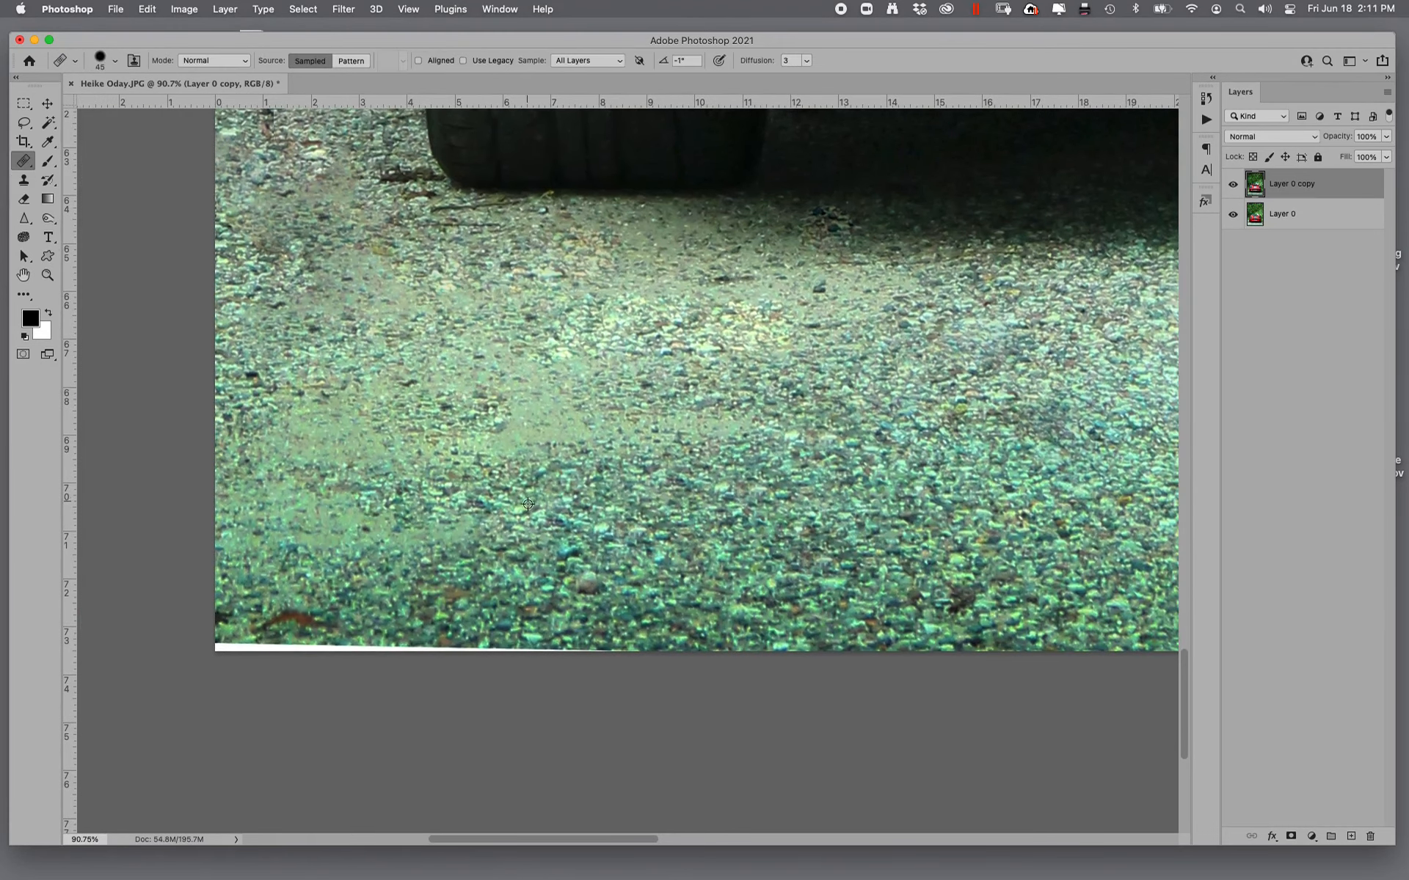
pyautogui.moveTo(578, 667); pyautogui.dragTo(245, 648)
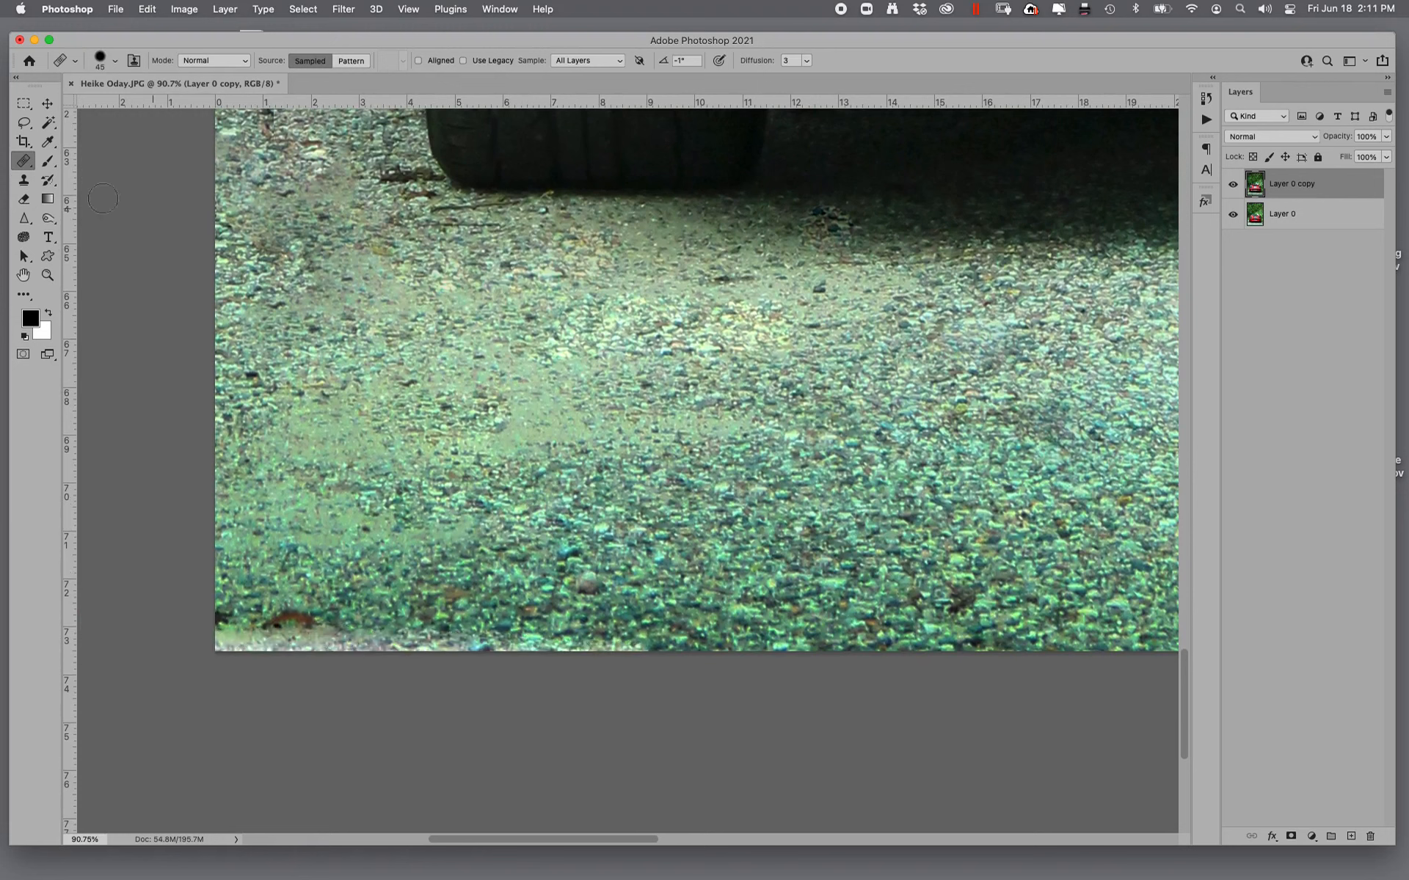
# - Clone gravel over the pale remnants and brown leaf at the road's bottom-left edge with a 90 px Clone Stamp
pyautogui.click(23, 179)
pyautogui.press('[')
pyautogui.press('[')
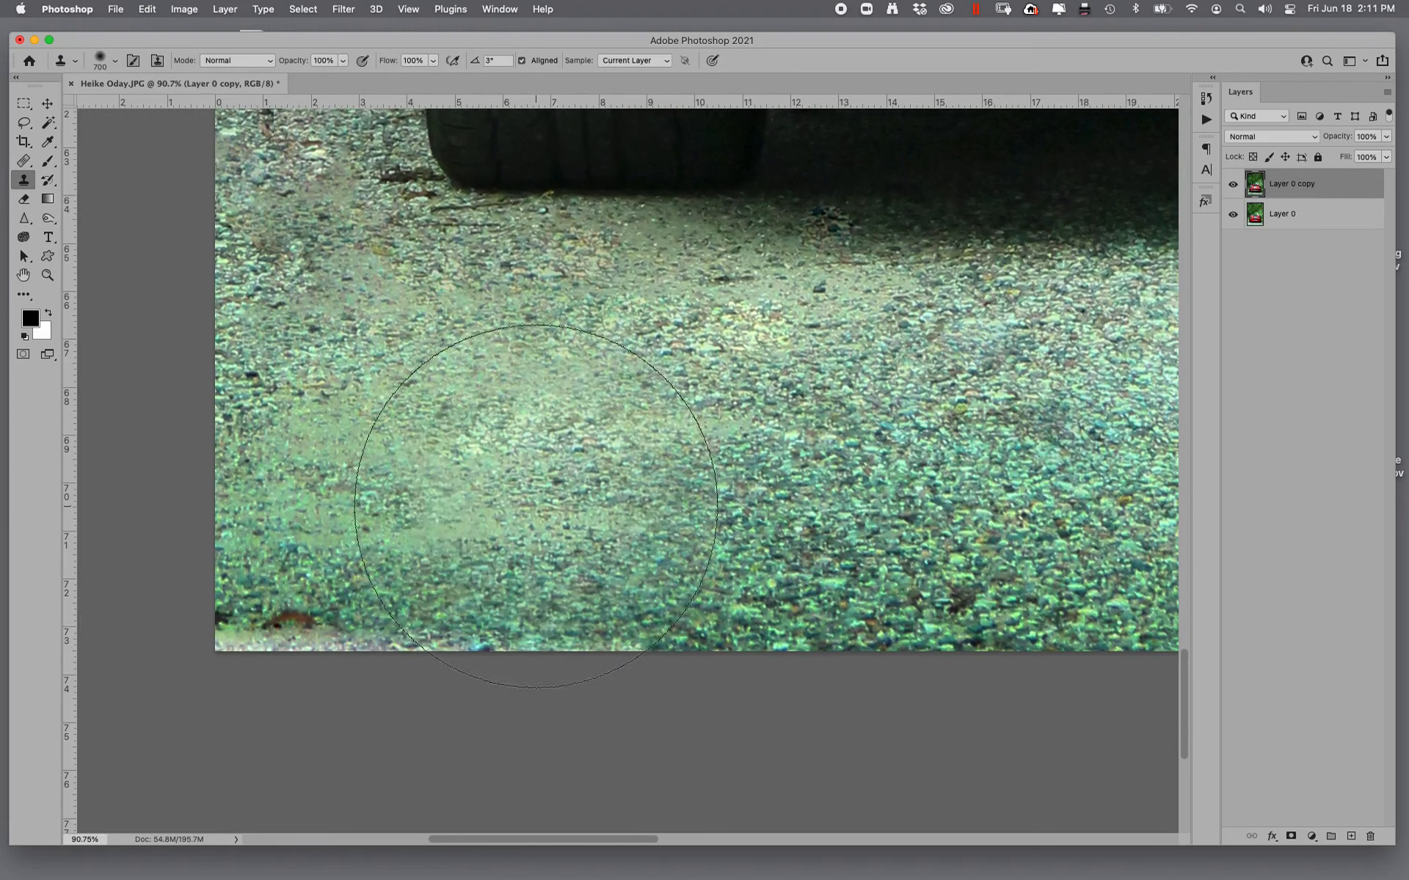
pyautogui.press('[')
pyautogui.press('[')
pyautogui.press('[')
pyautogui.press('[')
pyautogui.press('[')
pyautogui.press('[')
pyautogui.press('[')
pyautogui.press('[')
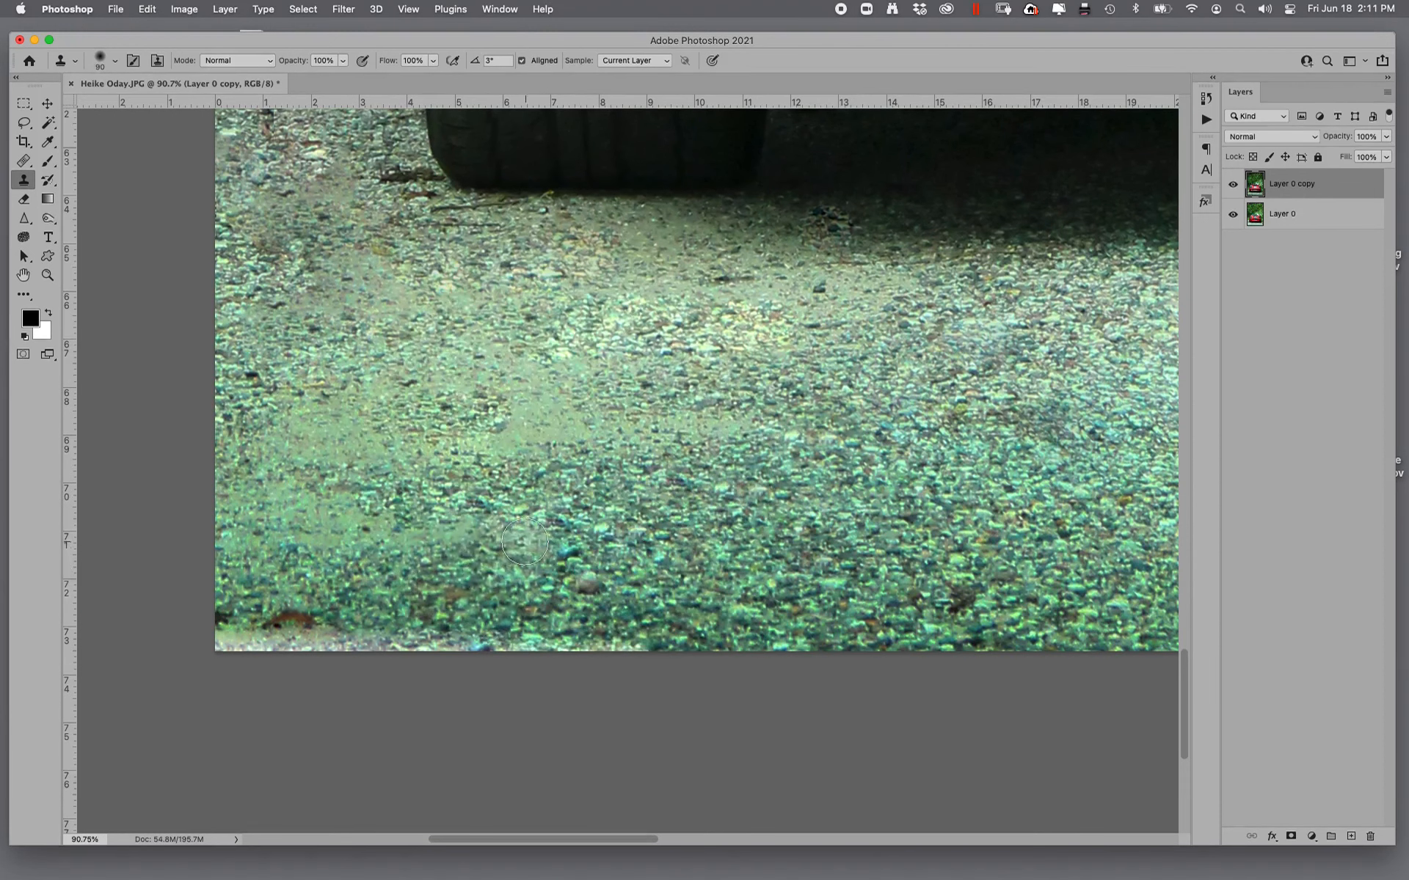
pyautogui.keyDown('alt'); pyautogui.click(451, 558); pyautogui.keyUp('alt')
pyautogui.moveTo(440, 639)
pyautogui.mouseDown()
pyautogui.moveTo(225, 647)
pyautogui.moveTo(192, 624)
pyautogui.moveTo(489, 623)
pyautogui.mouseUp()
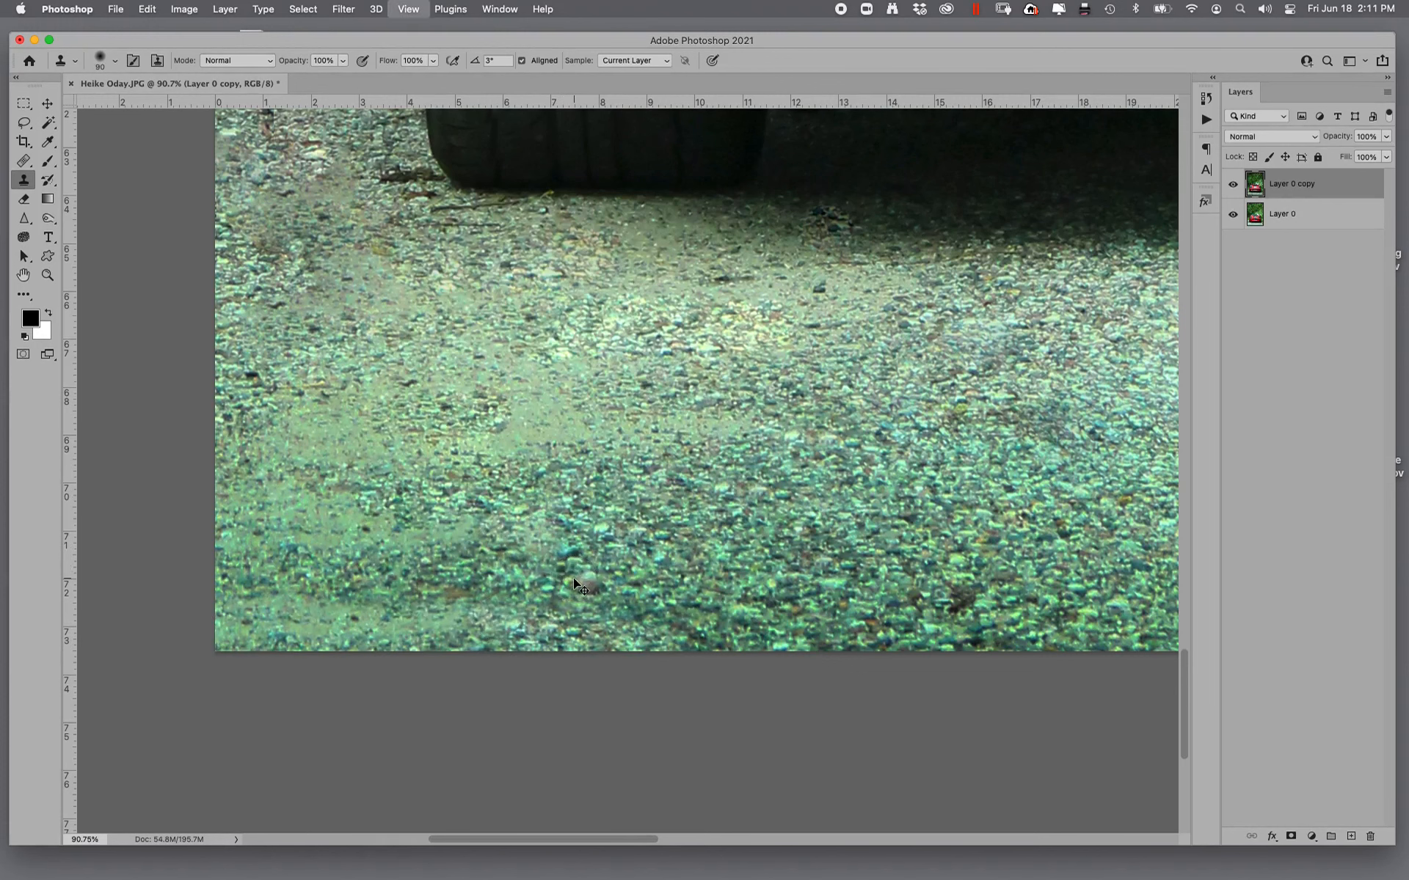
pyautogui.press('super+0')
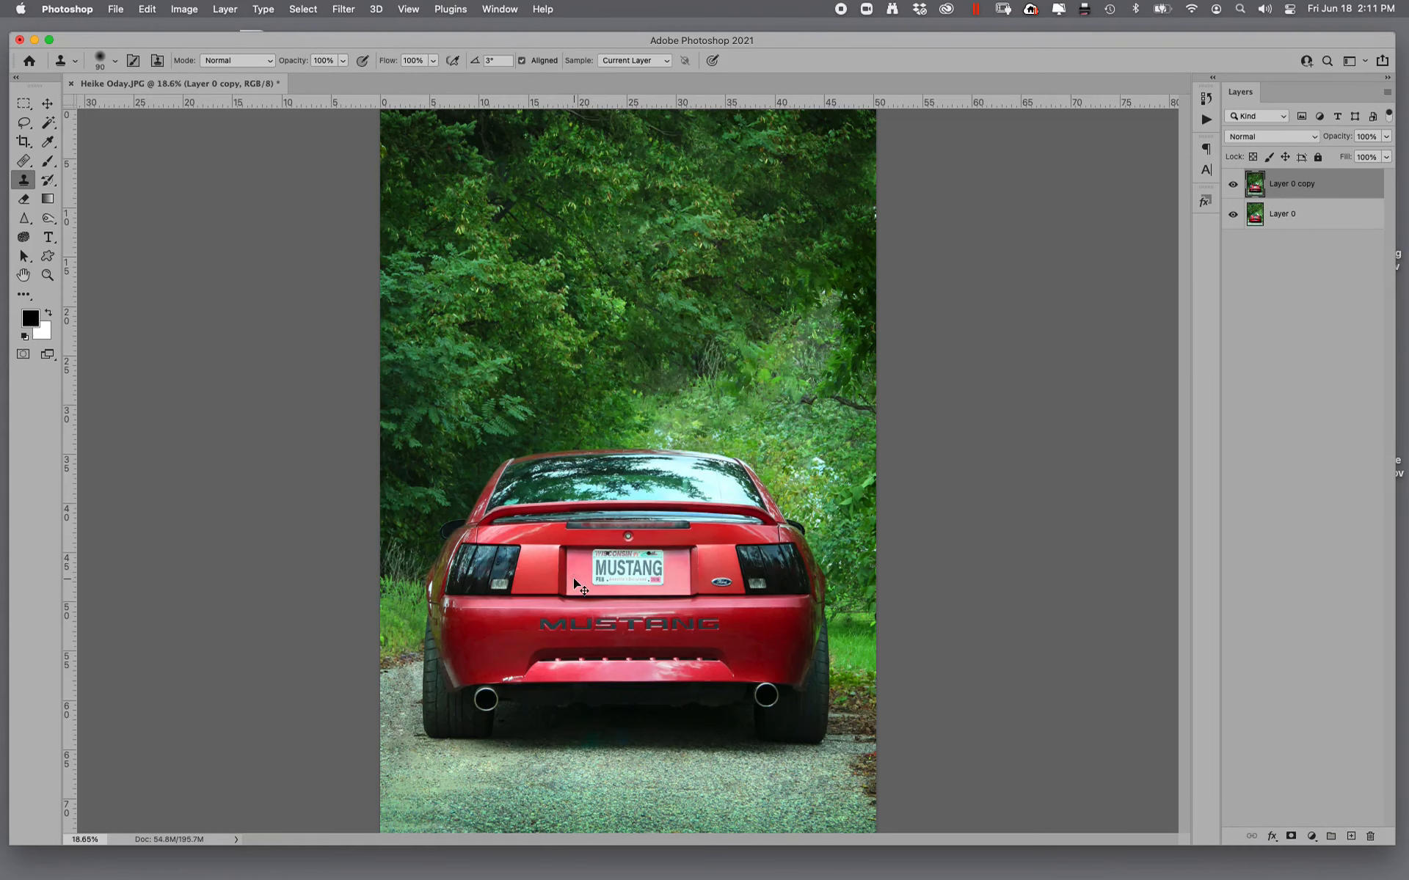
pyautogui.press('super+minus')
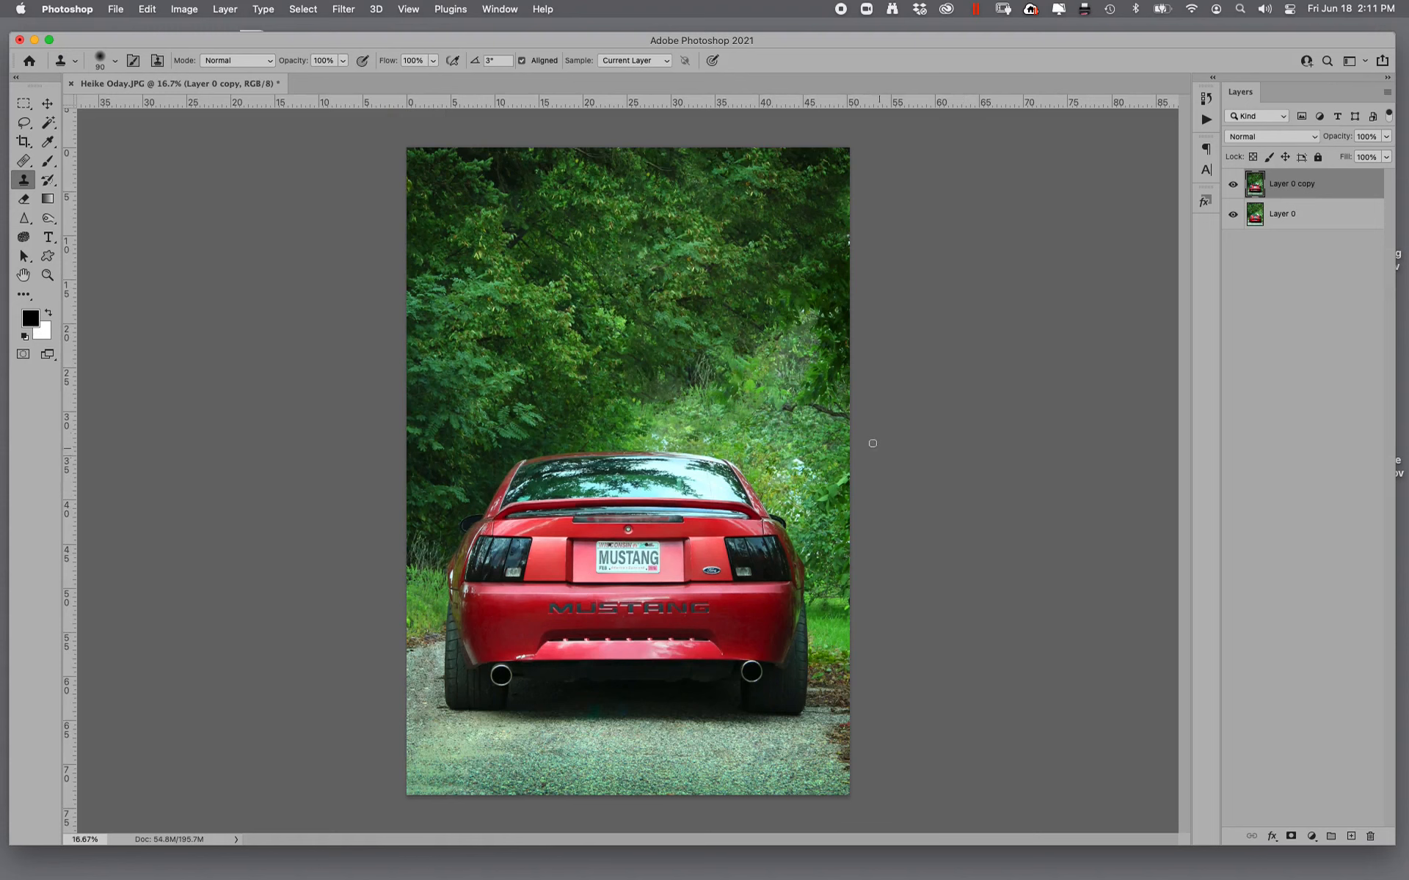
# - Heal the white patches showing through the bushes to the right of the car's rear window with sampled foliage
pyautogui.click(47, 275)
pyautogui.moveTo(734, 429); pyautogui.dragTo(949, 460)
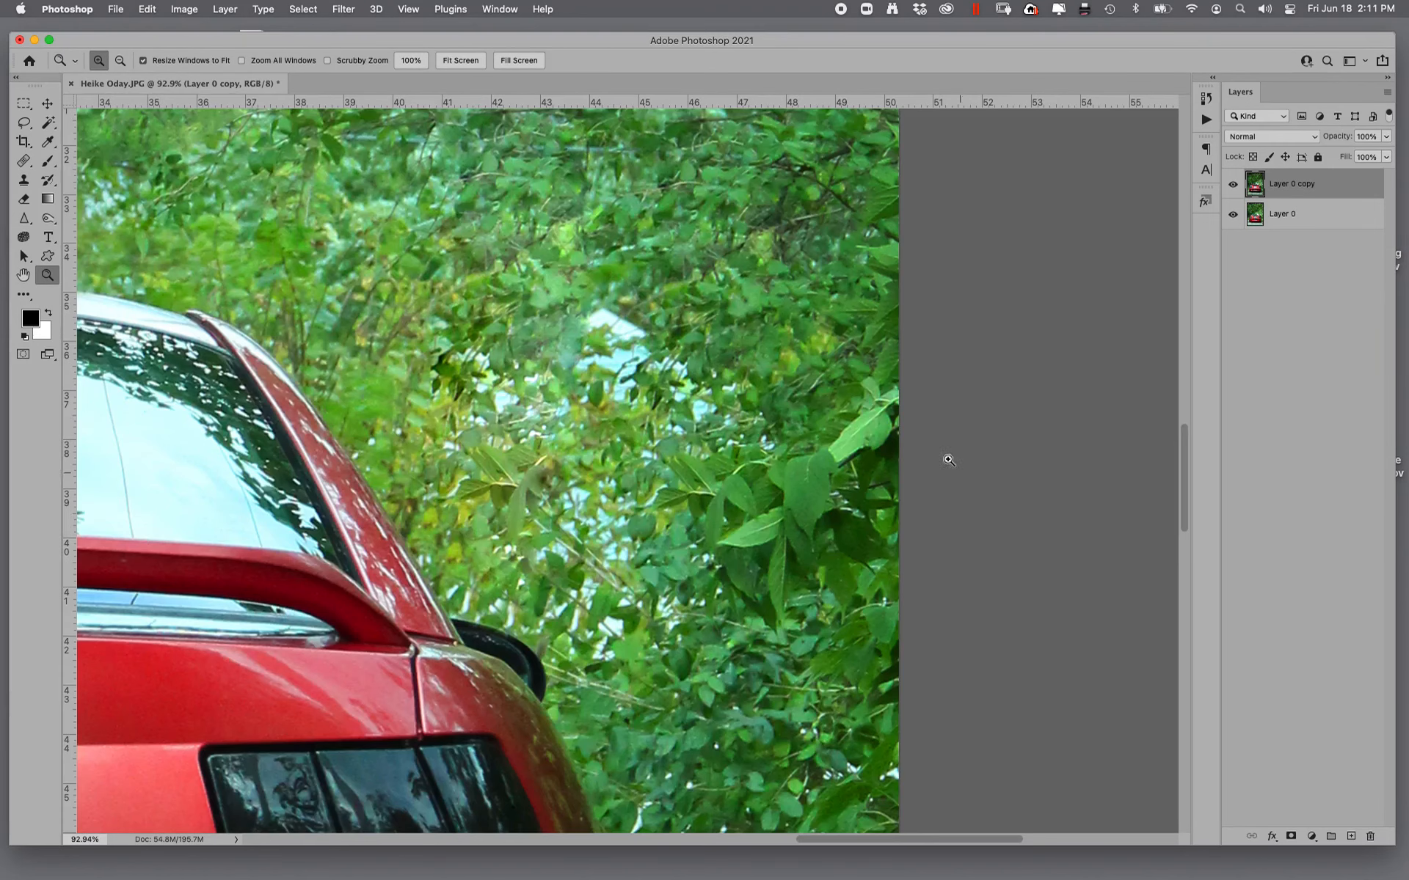
pyautogui.click(24, 161)
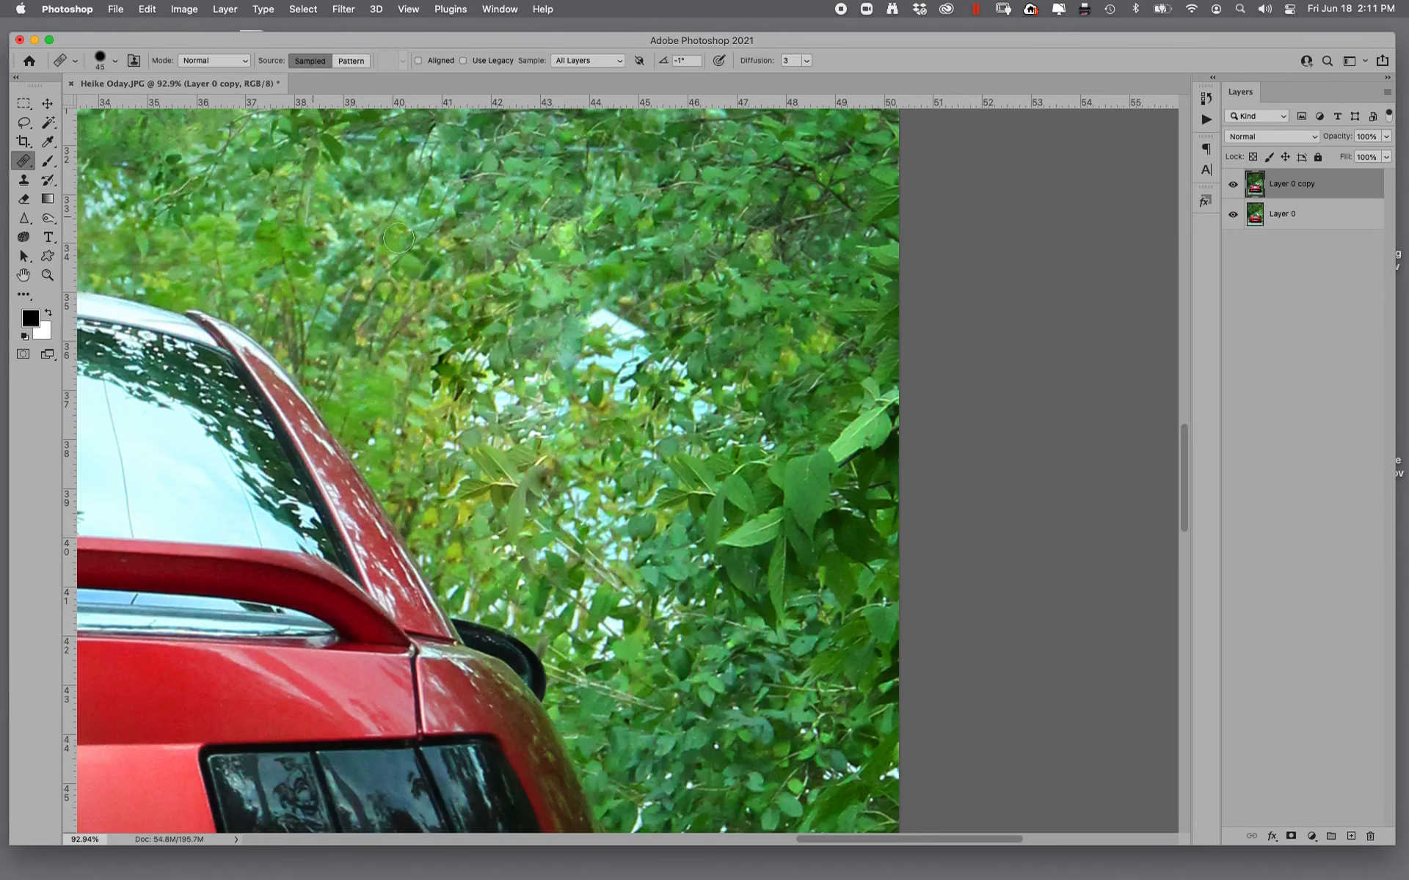
pyautogui.moveTo(631, 360)
pyautogui.mouseDown()
pyautogui.moveTo(599, 319)
pyautogui.moveTo(662, 382)
pyautogui.moveTo(594, 378)
pyautogui.moveTo(621, 392)
pyautogui.moveTo(625, 368)
pyautogui.moveTo(595, 404)
pyautogui.mouseUp()
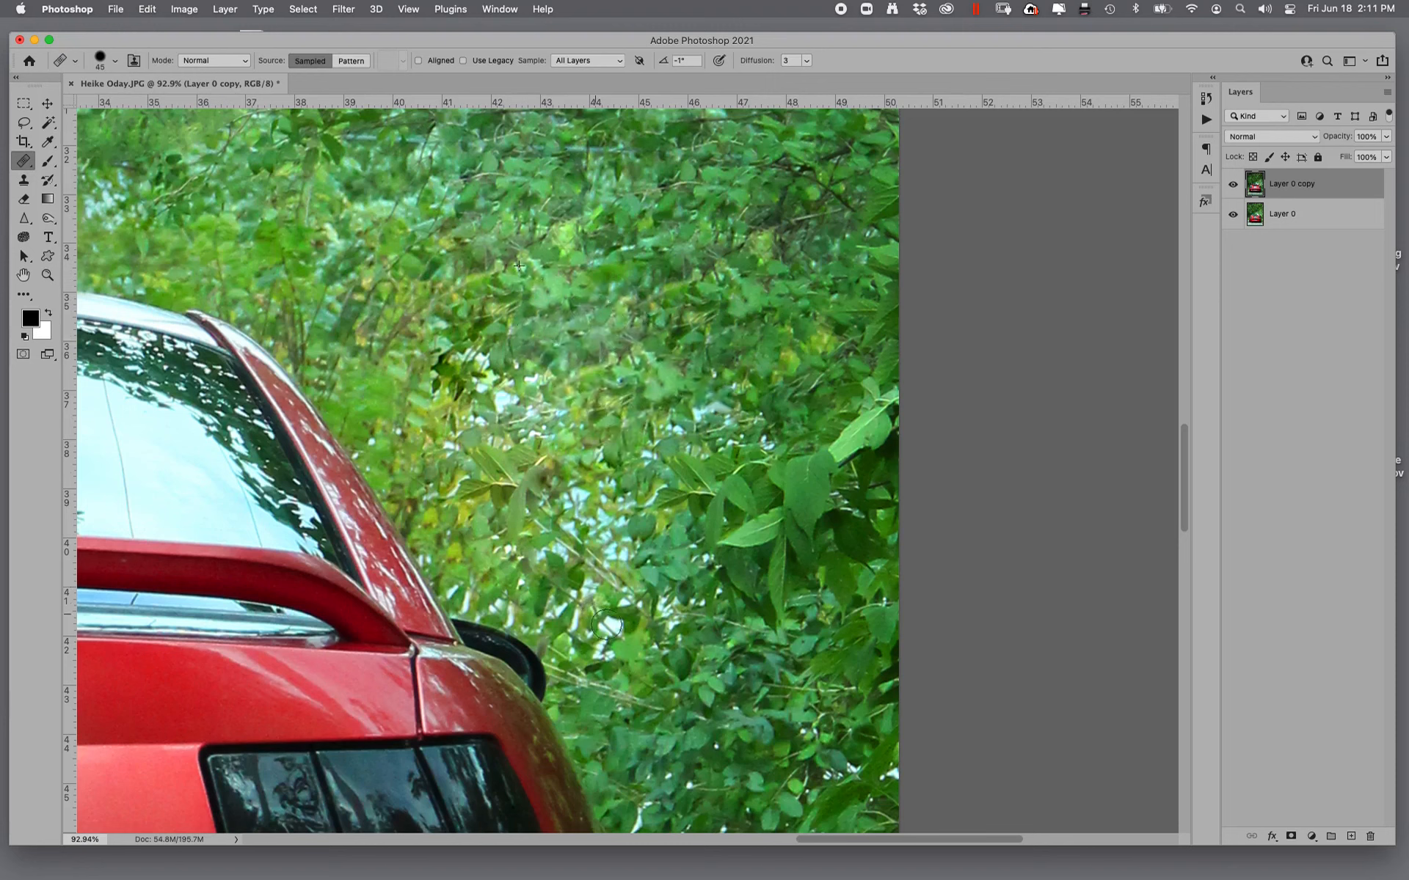
pyautogui.moveTo(606, 627); pyautogui.dragTo(631, 613)
pyautogui.moveTo(478, 403)
pyautogui.mouseDown()
pyautogui.moveTo(529, 412)
pyautogui.moveTo(555, 446)
pyautogui.moveTo(642, 468)
pyautogui.moveTo(741, 422)
pyautogui.moveTo(582, 495)
pyautogui.moveTo(571, 537)
pyautogui.moveTo(670, 567)
pyautogui.mouseUp()
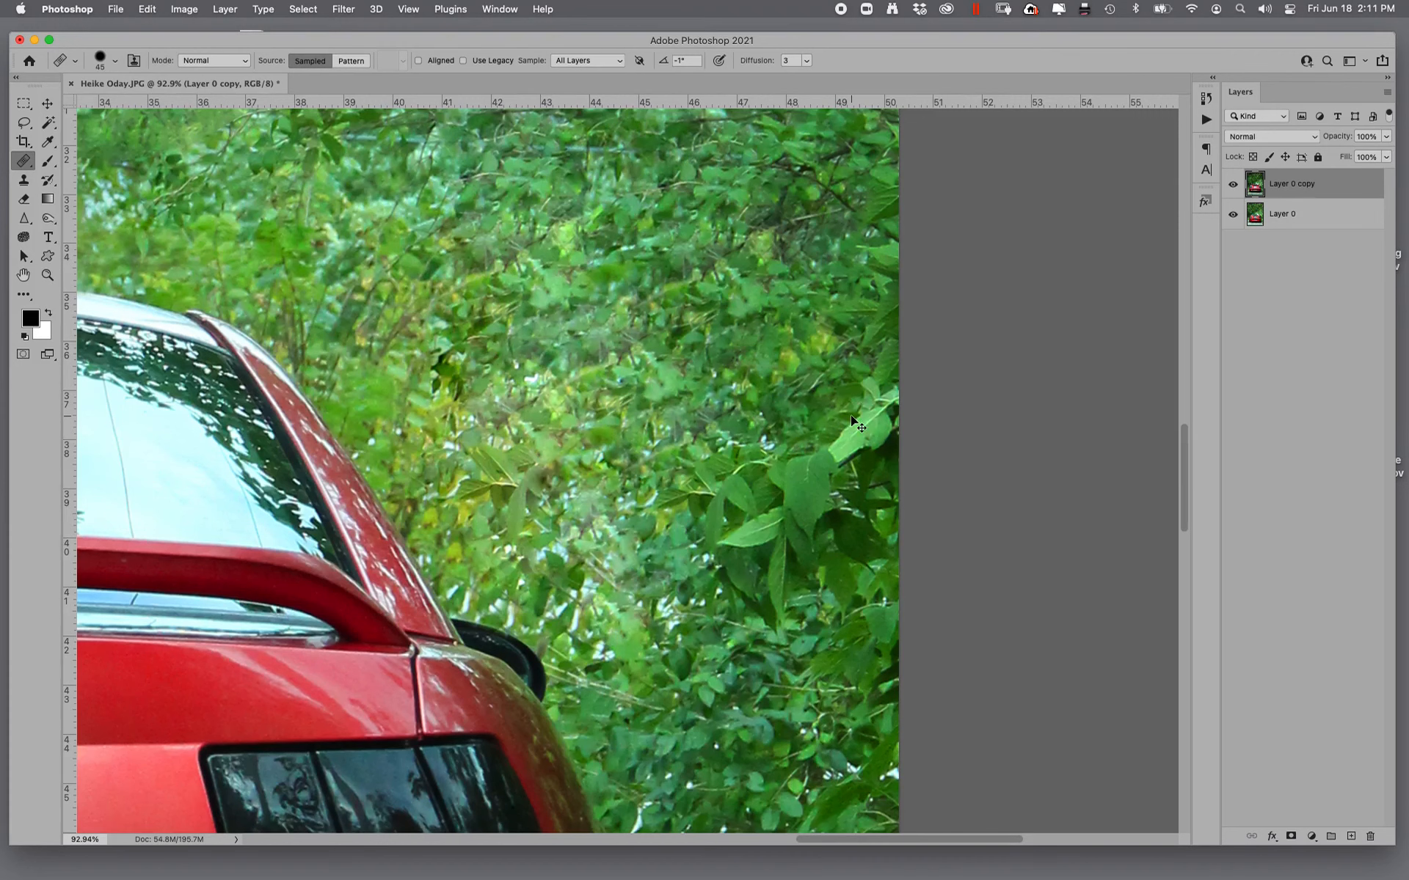
pyautogui.press('super+0')
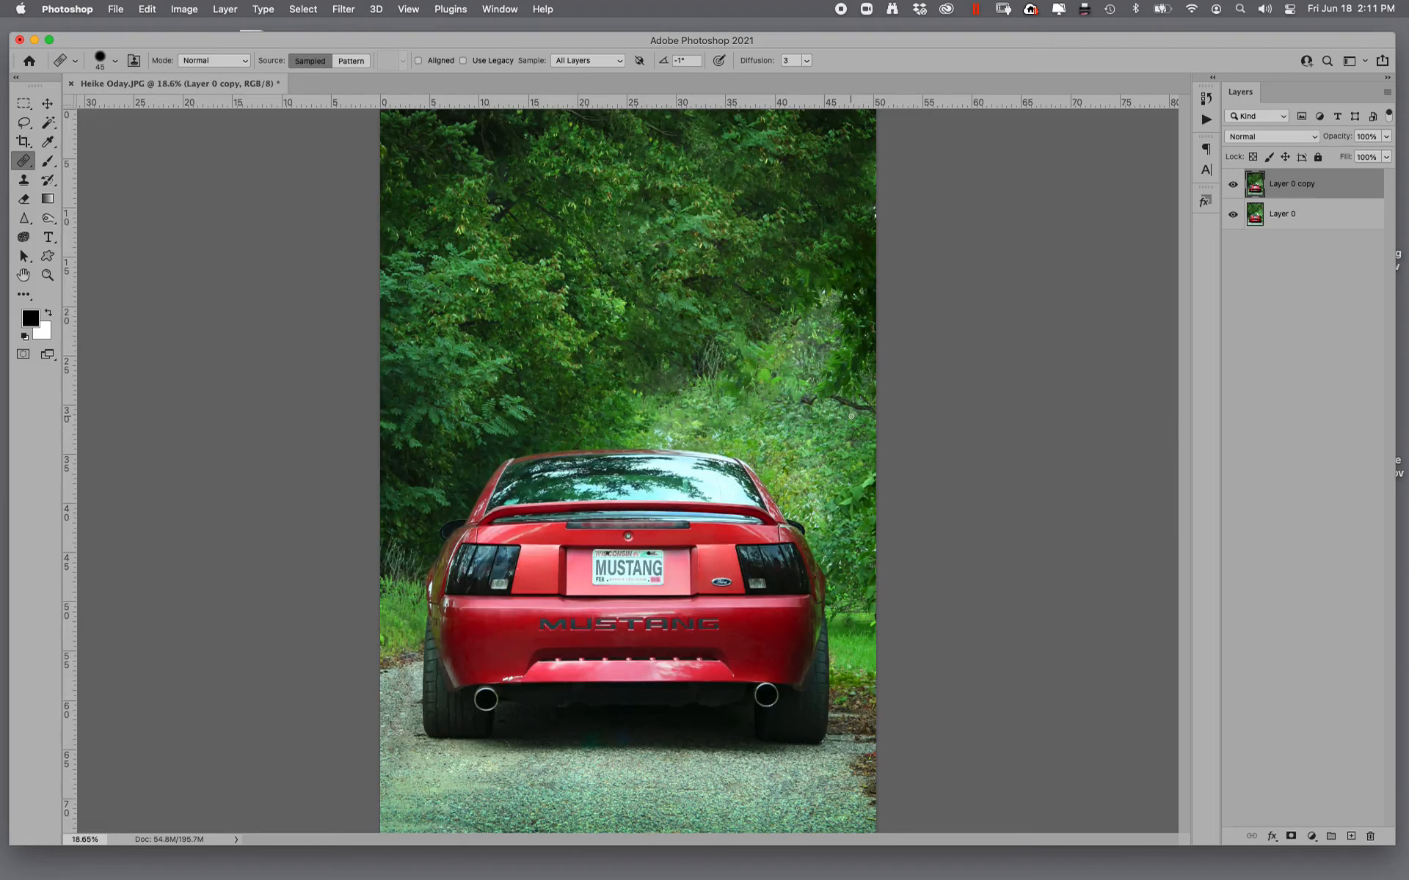
pyautogui.click(48, 275)
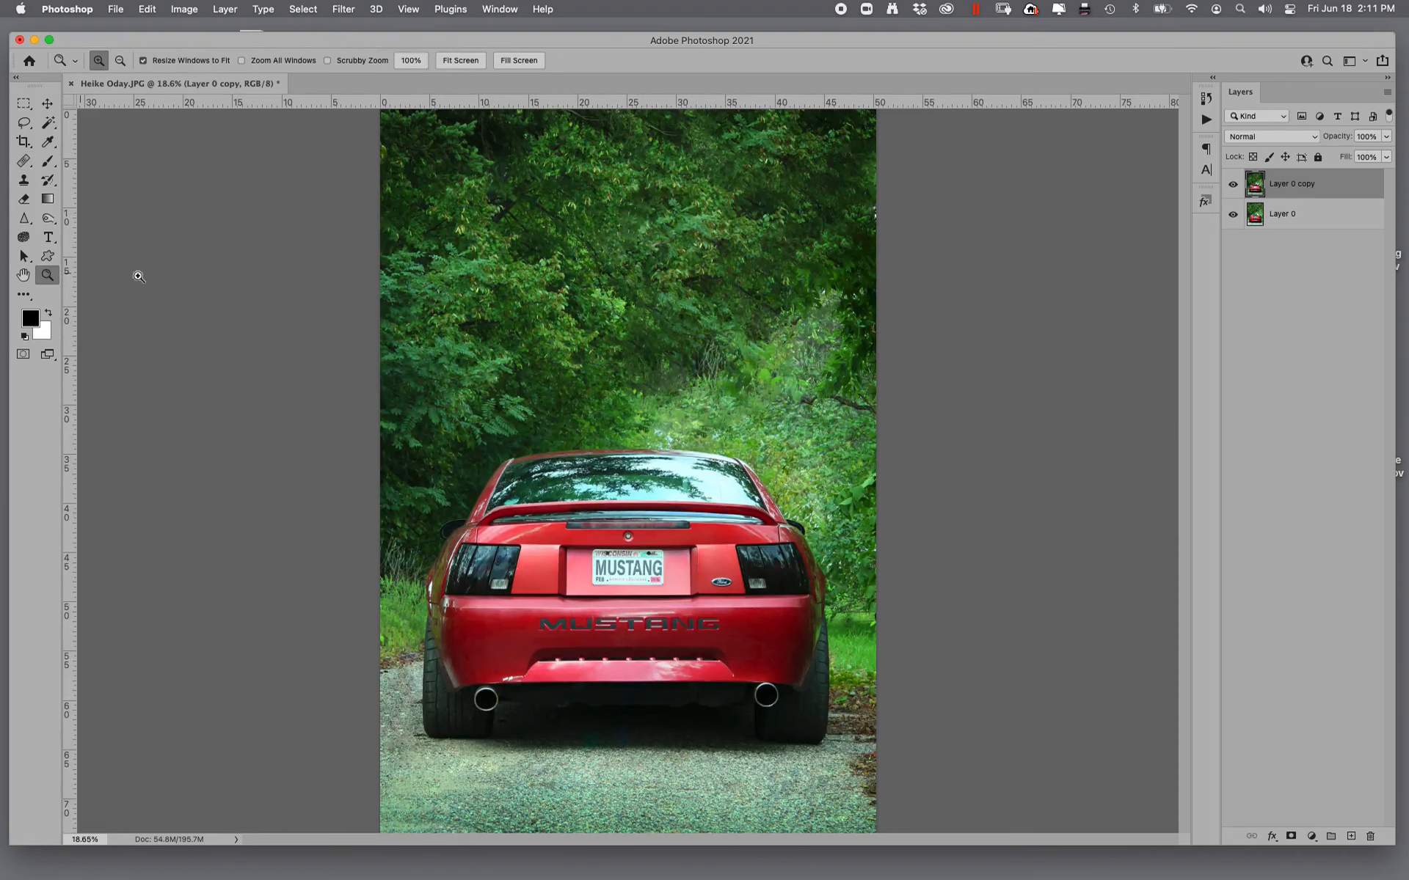
# - Sharpen the photo layer with Unsharp Mask and fade the effect to 88% opacity in Normal mode
pyautogui.moveTo(477, 476); pyautogui.dragTo(687, 662)
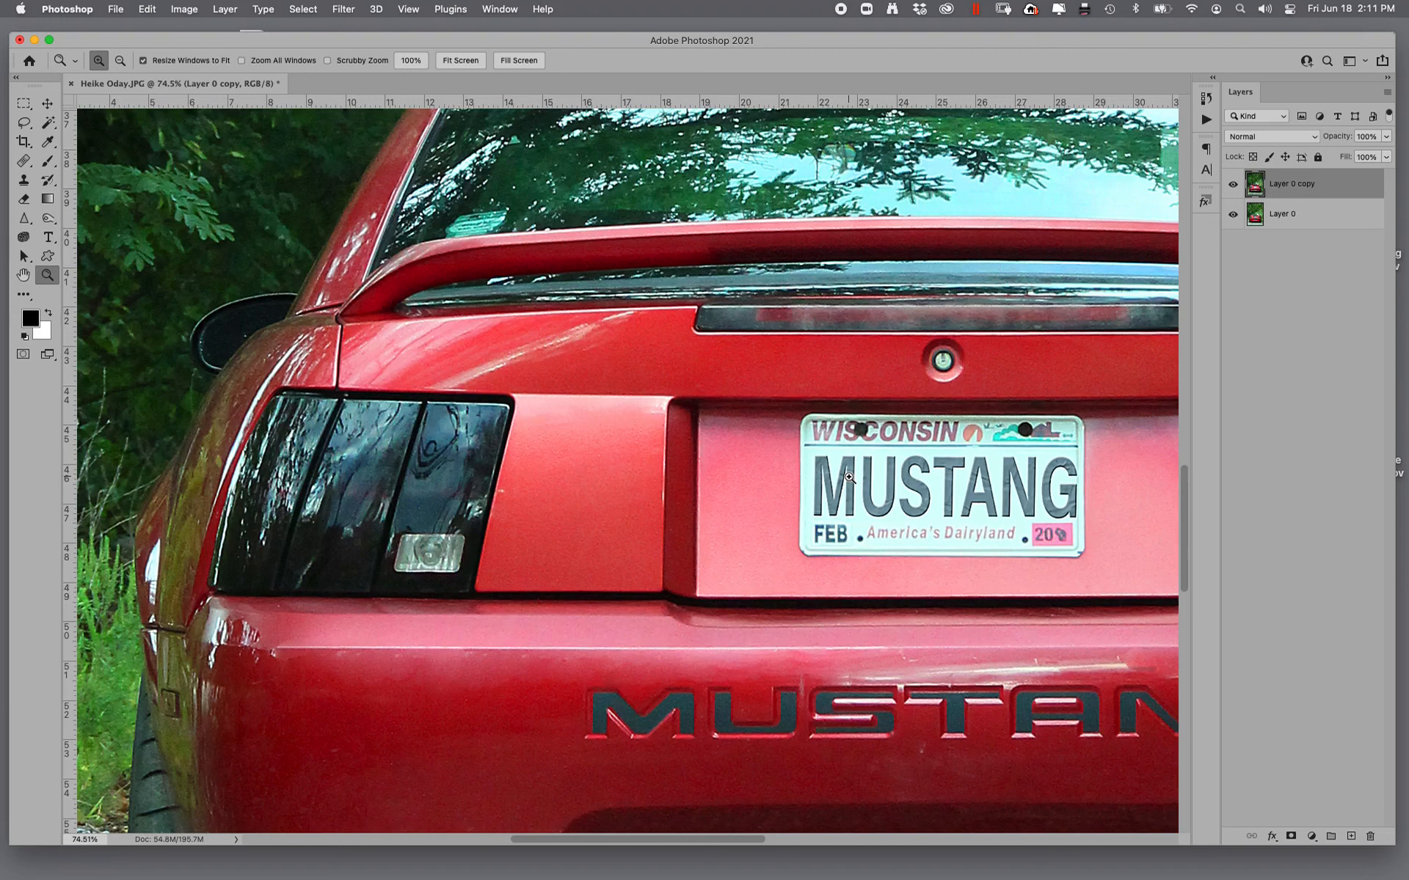
pyautogui.press('super+shift+f')
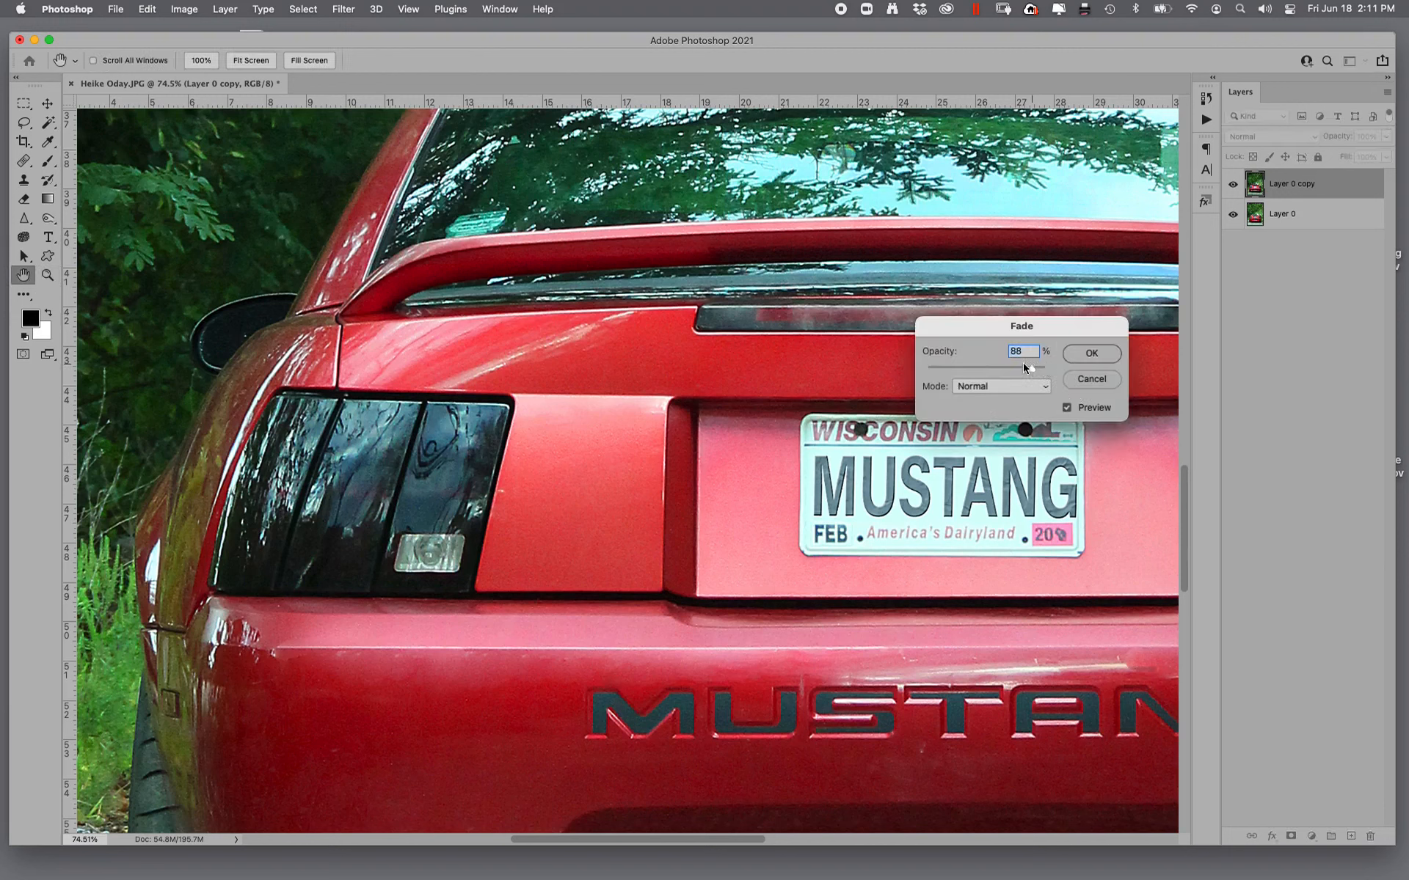
pyautogui.click(1092, 353)
pyautogui.press('z')
# - Reduce the photo layer's noise with Imagenomic Noiseware's PORTRAIT preset and fade the effect to 77% opacity
pyautogui.click(344, 9)
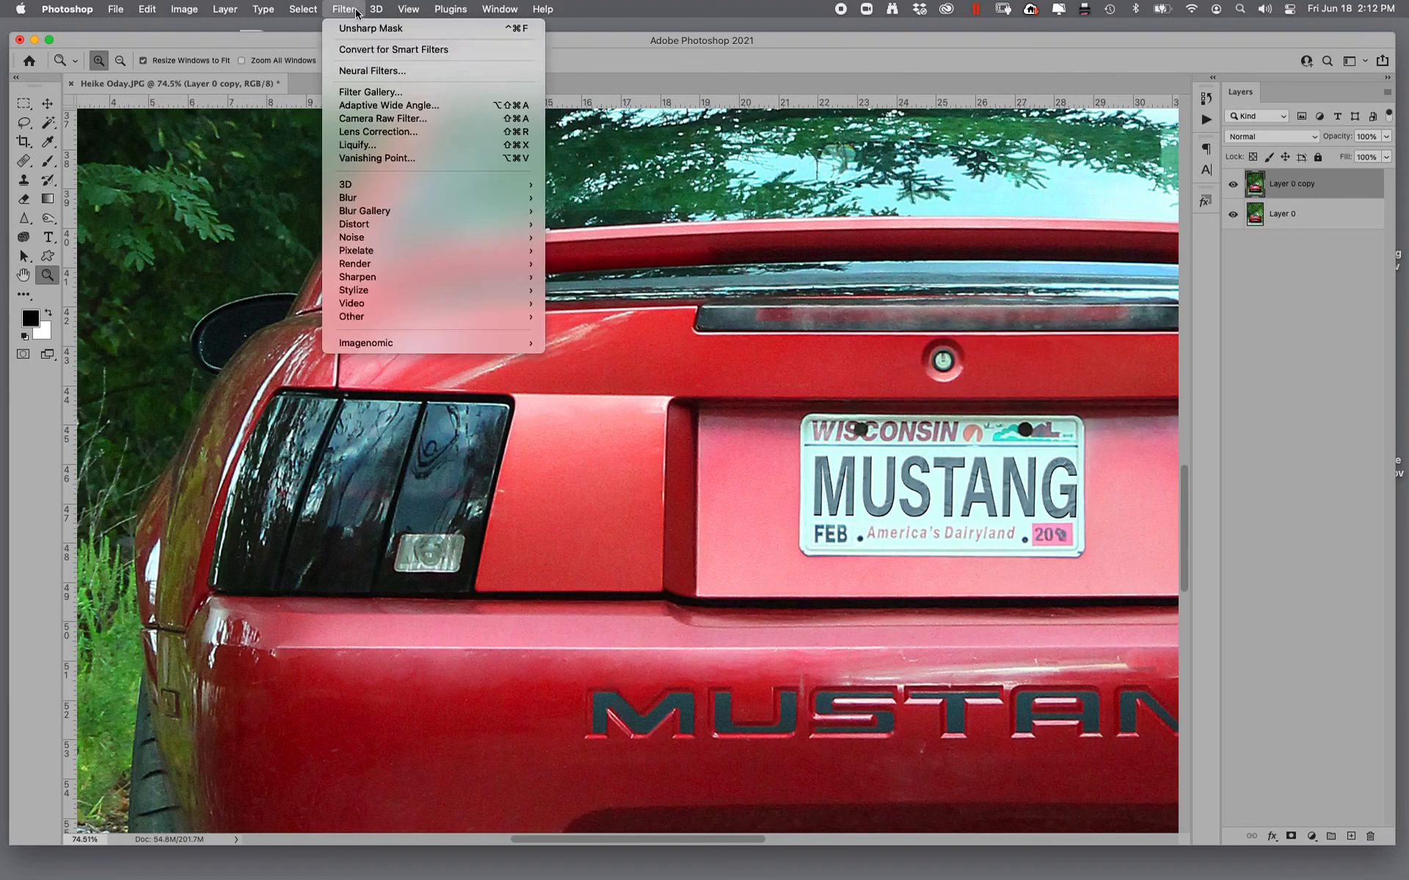
pyautogui.moveTo(472, 344)
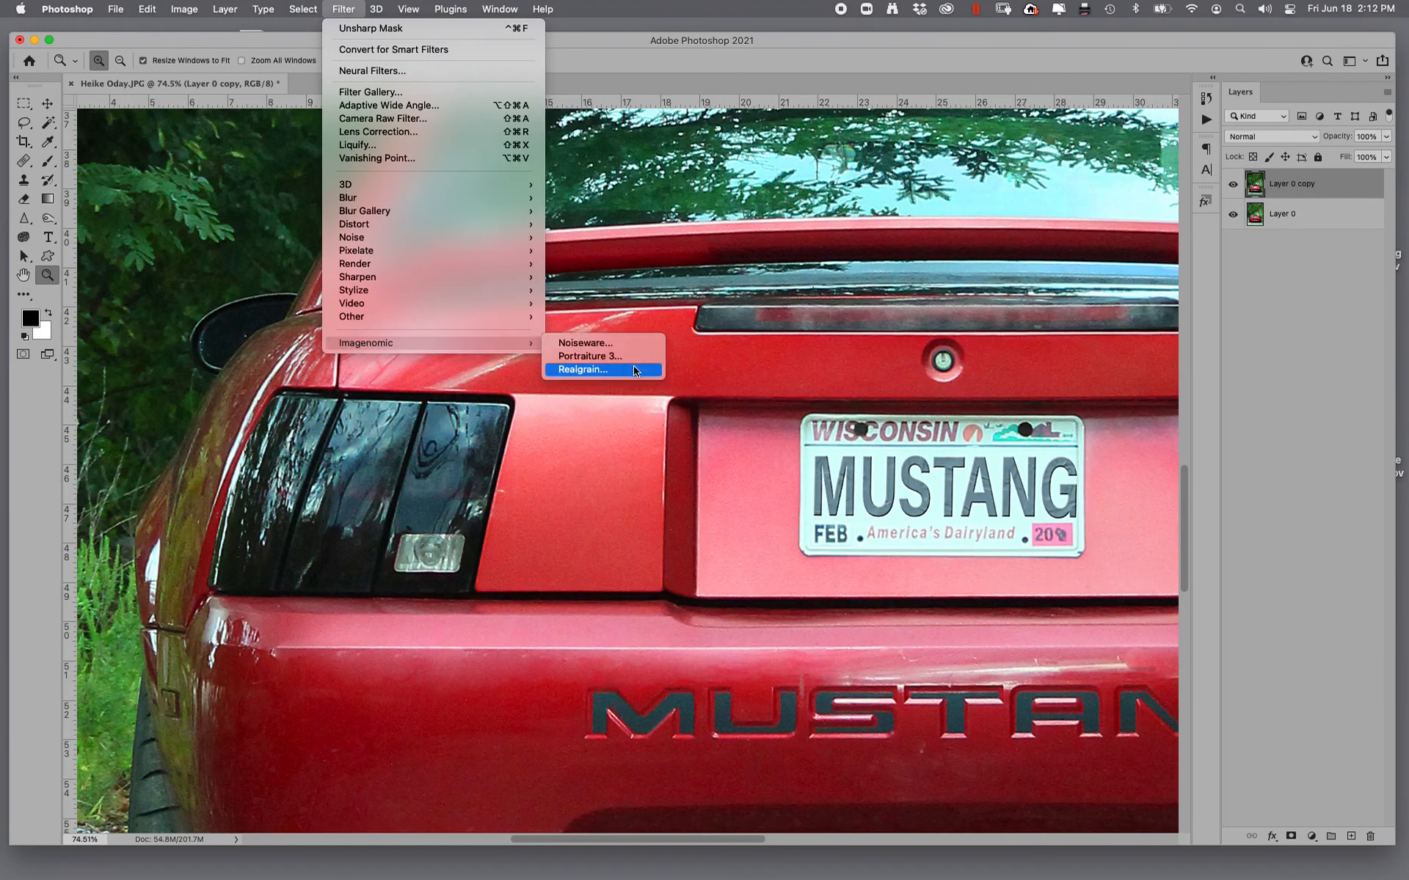
pyautogui.click(620, 346)
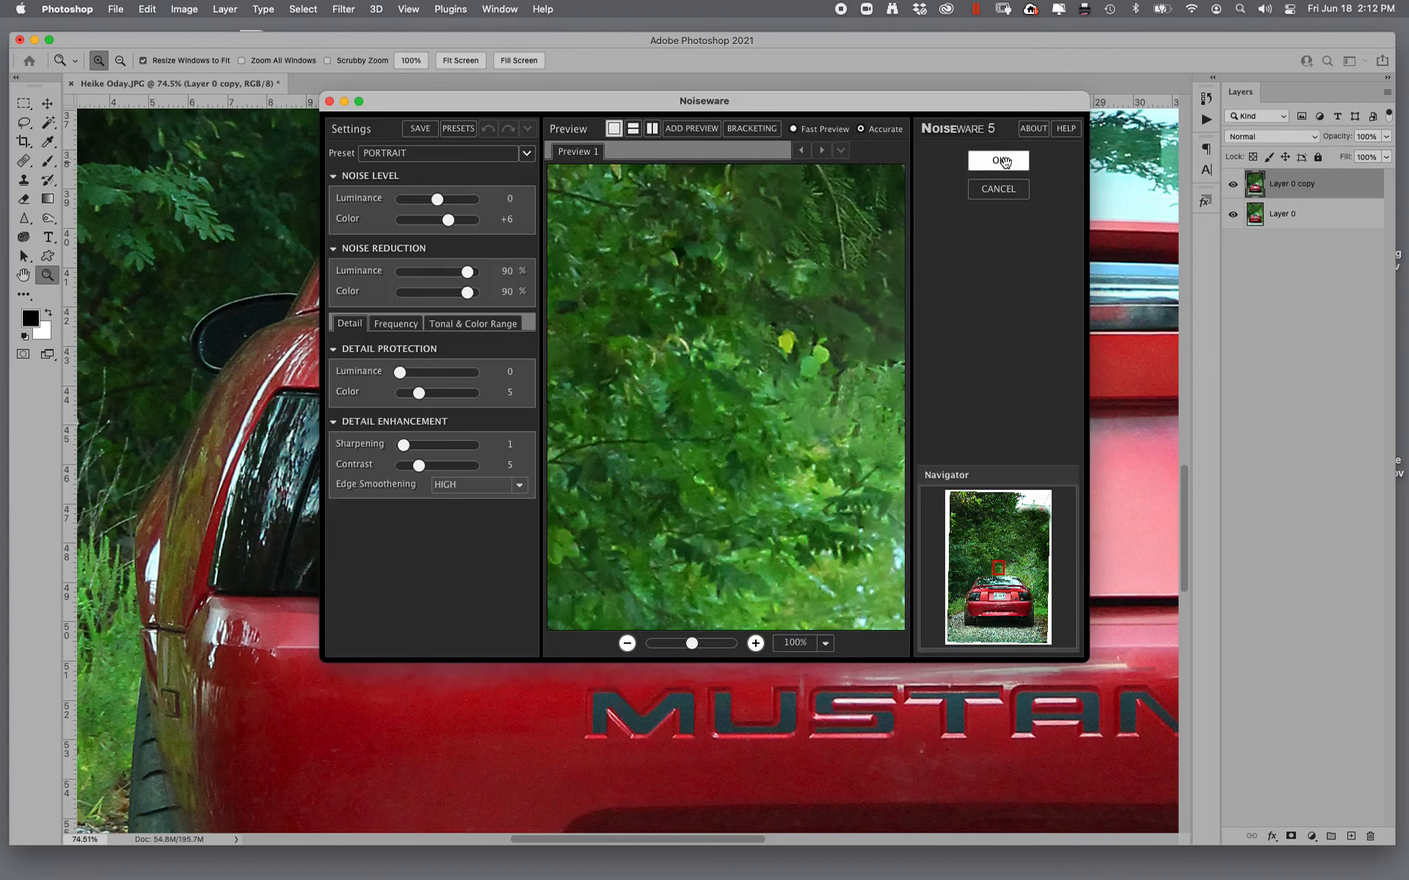
pyautogui.click(1001, 161)
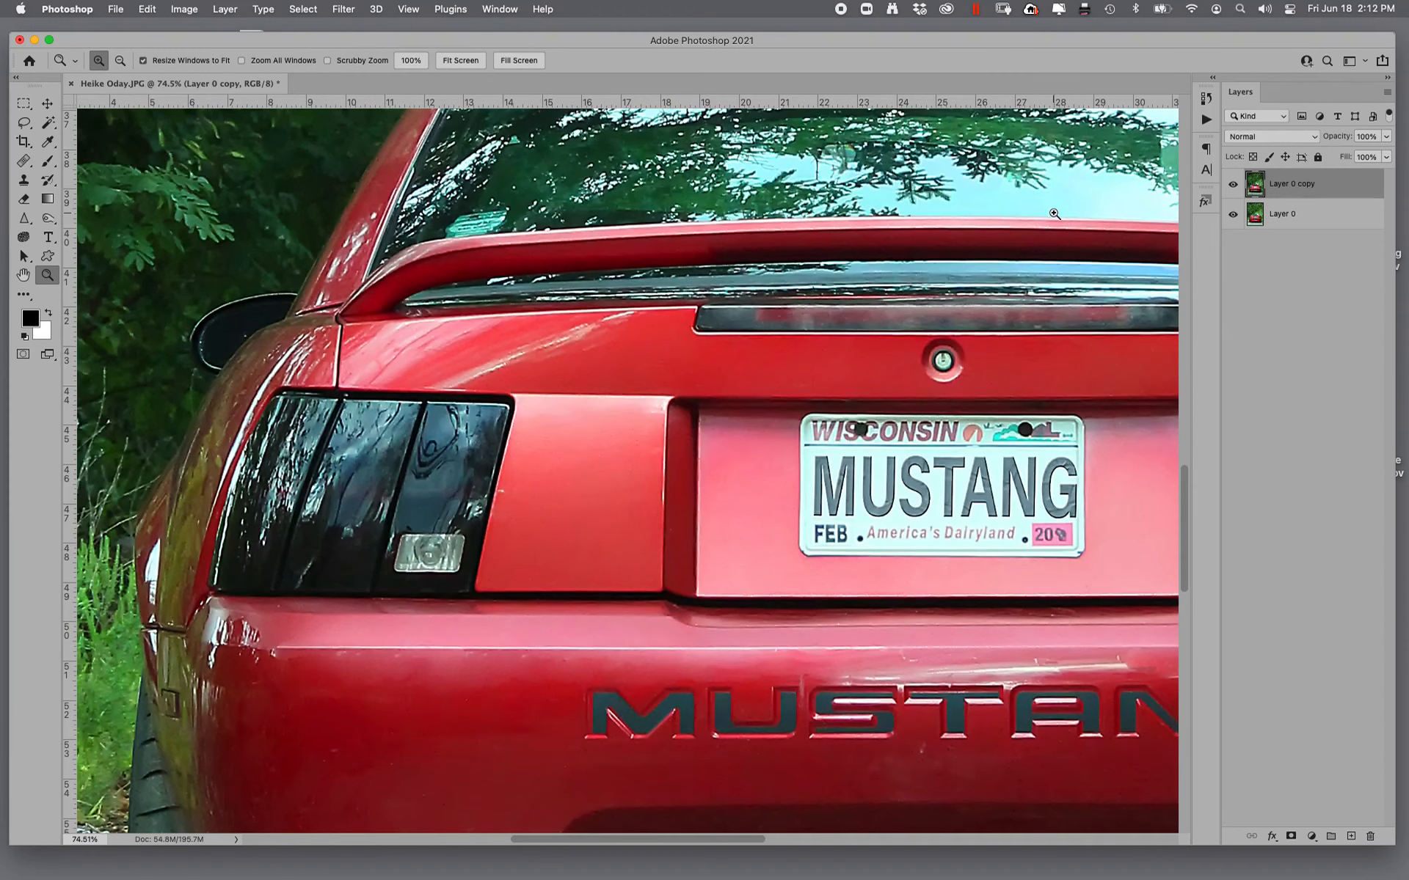
pyautogui.press('super+shift+f')
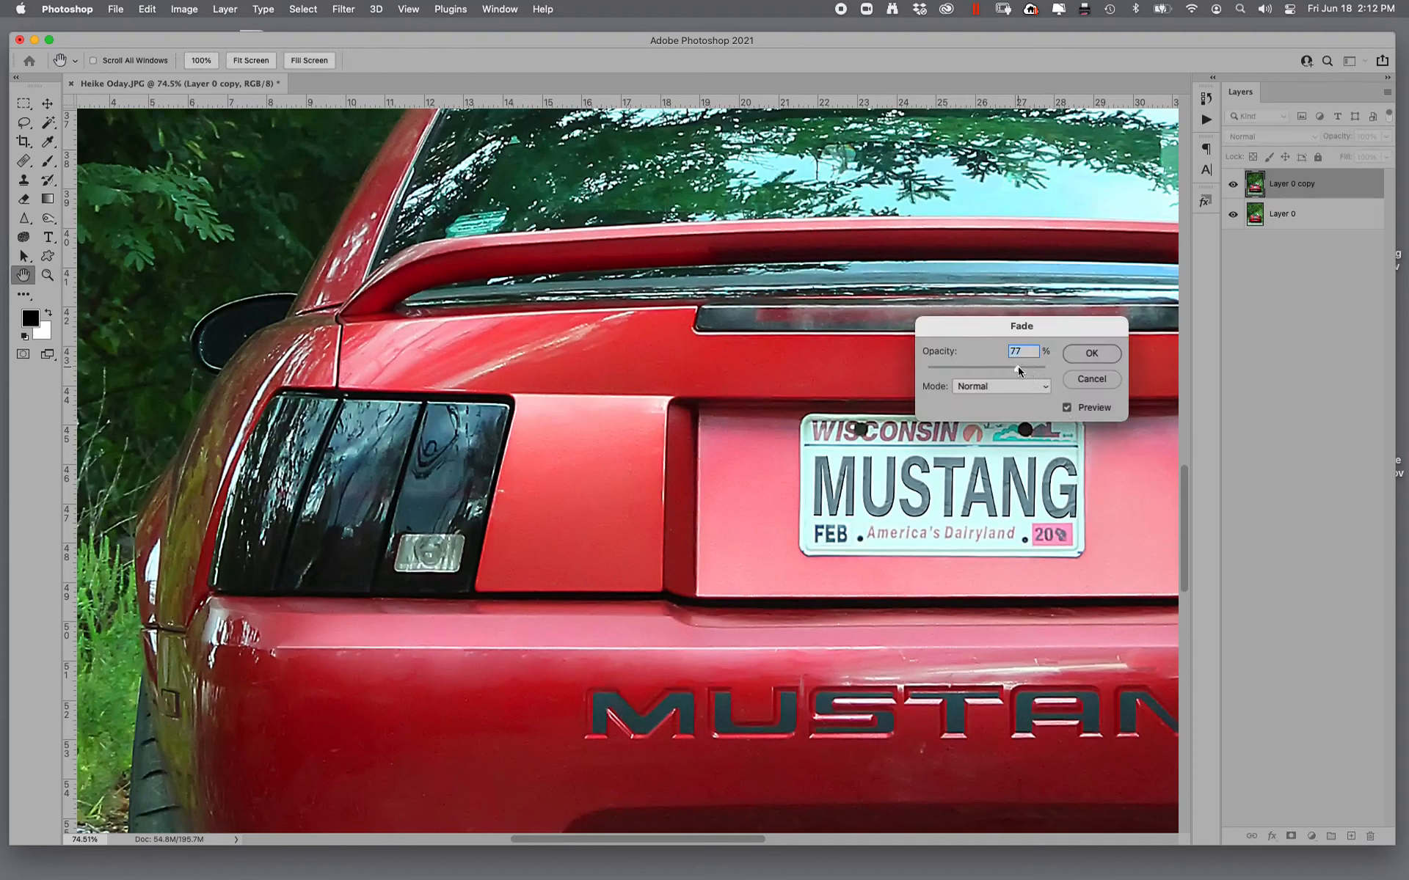
pyautogui.click(1091, 355)
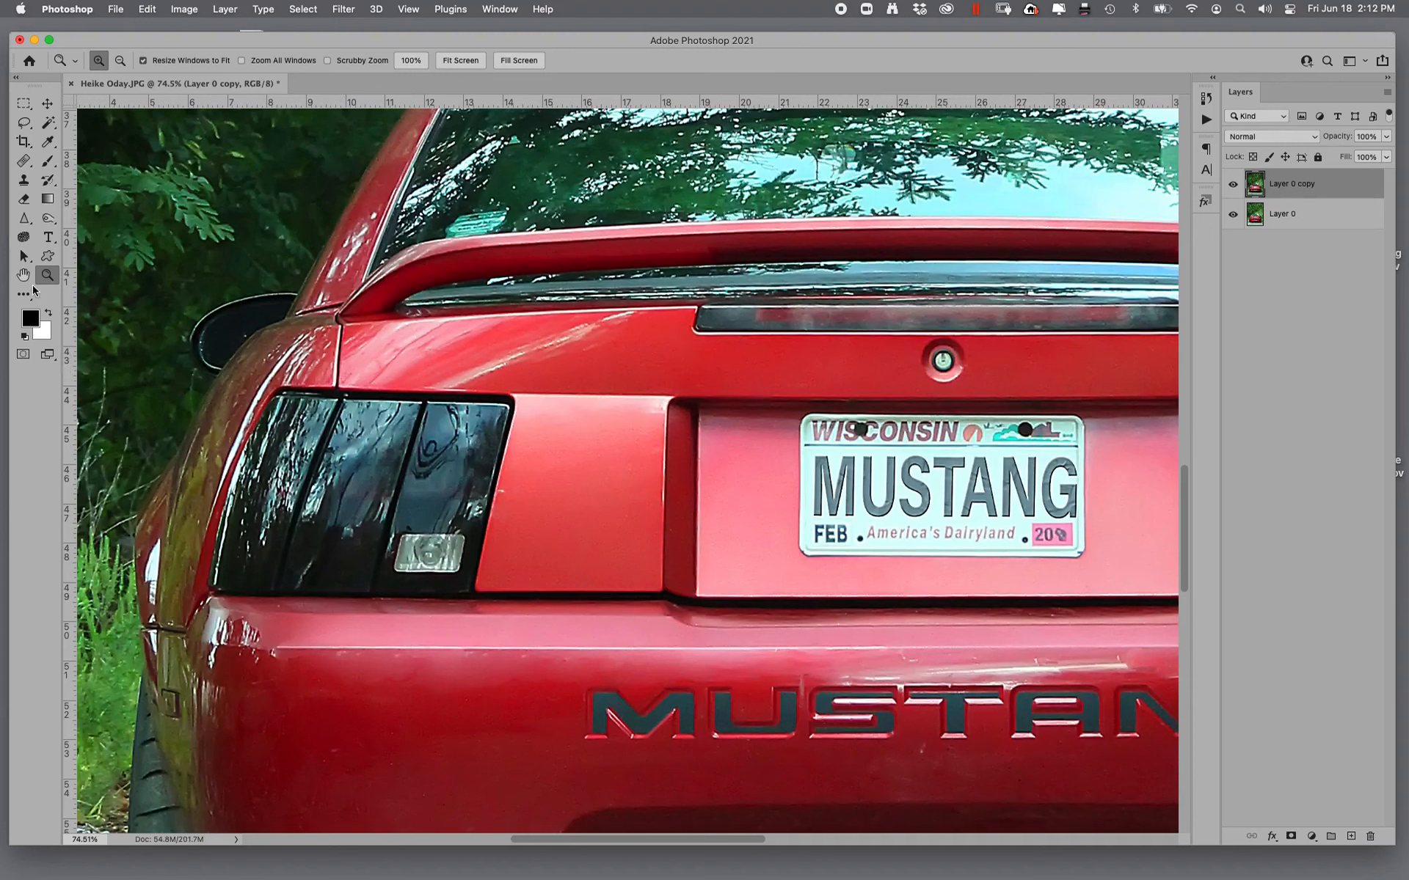
# - Adjust the whole photo's RGB Levels, raising the black input to 5 and lowering the white input slightly
pyautogui.doubleClick(22, 278)
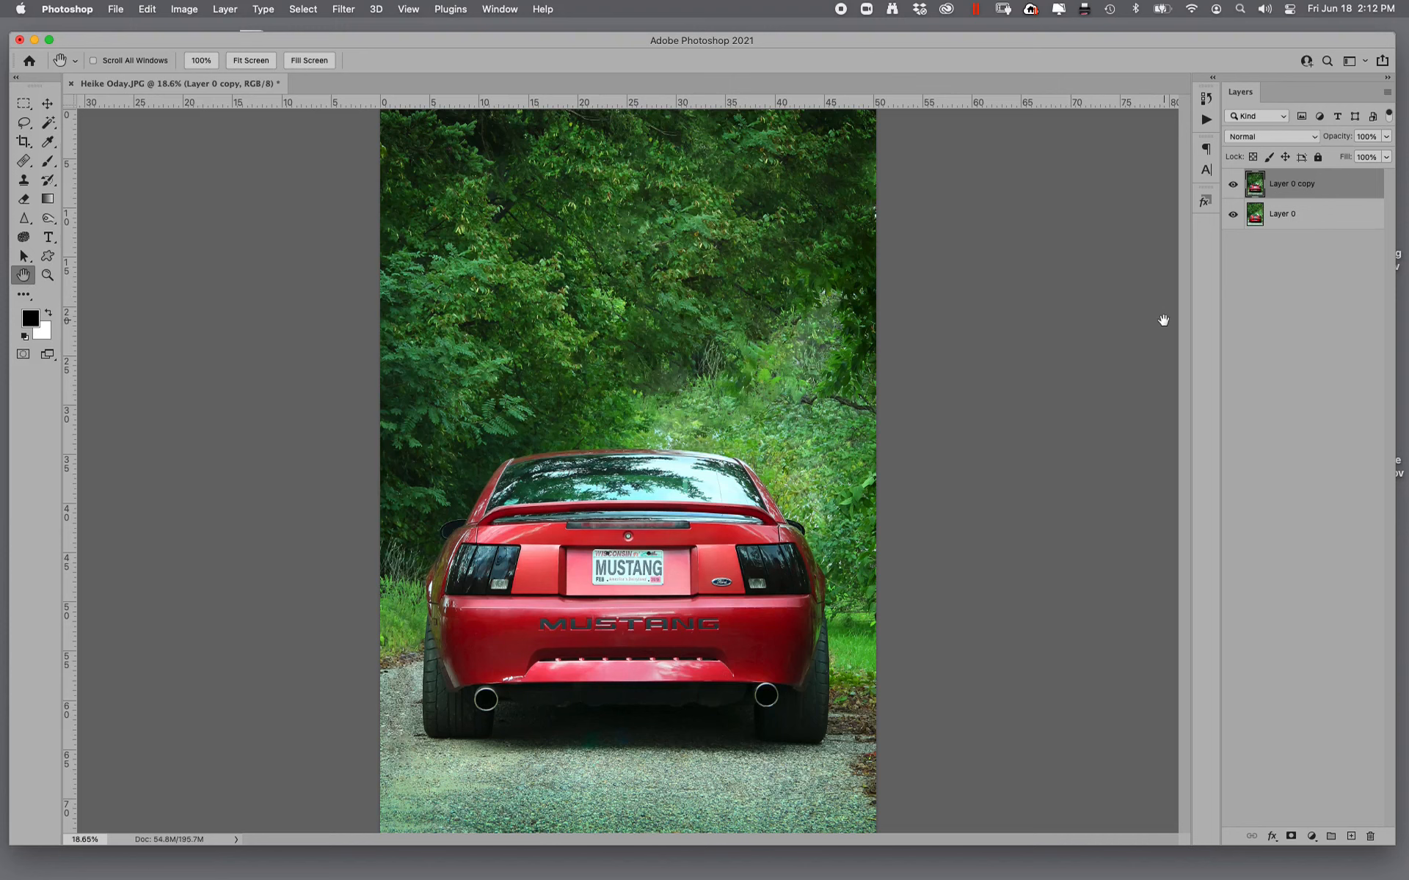
pyautogui.press('super+l')
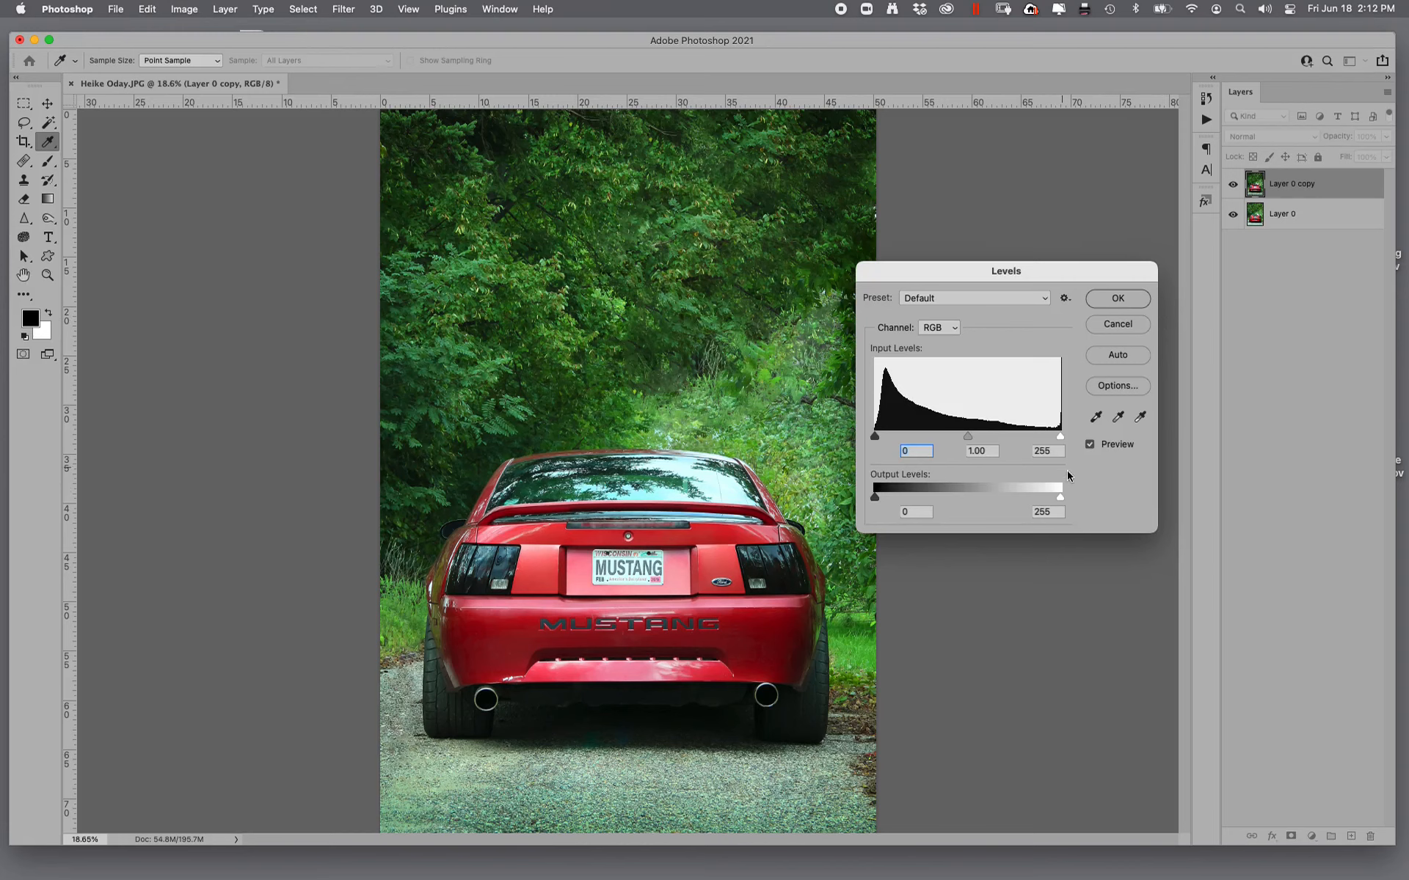
pyautogui.press('alt')
pyautogui.moveTo(877, 440); pyautogui.dragTo(878, 439)
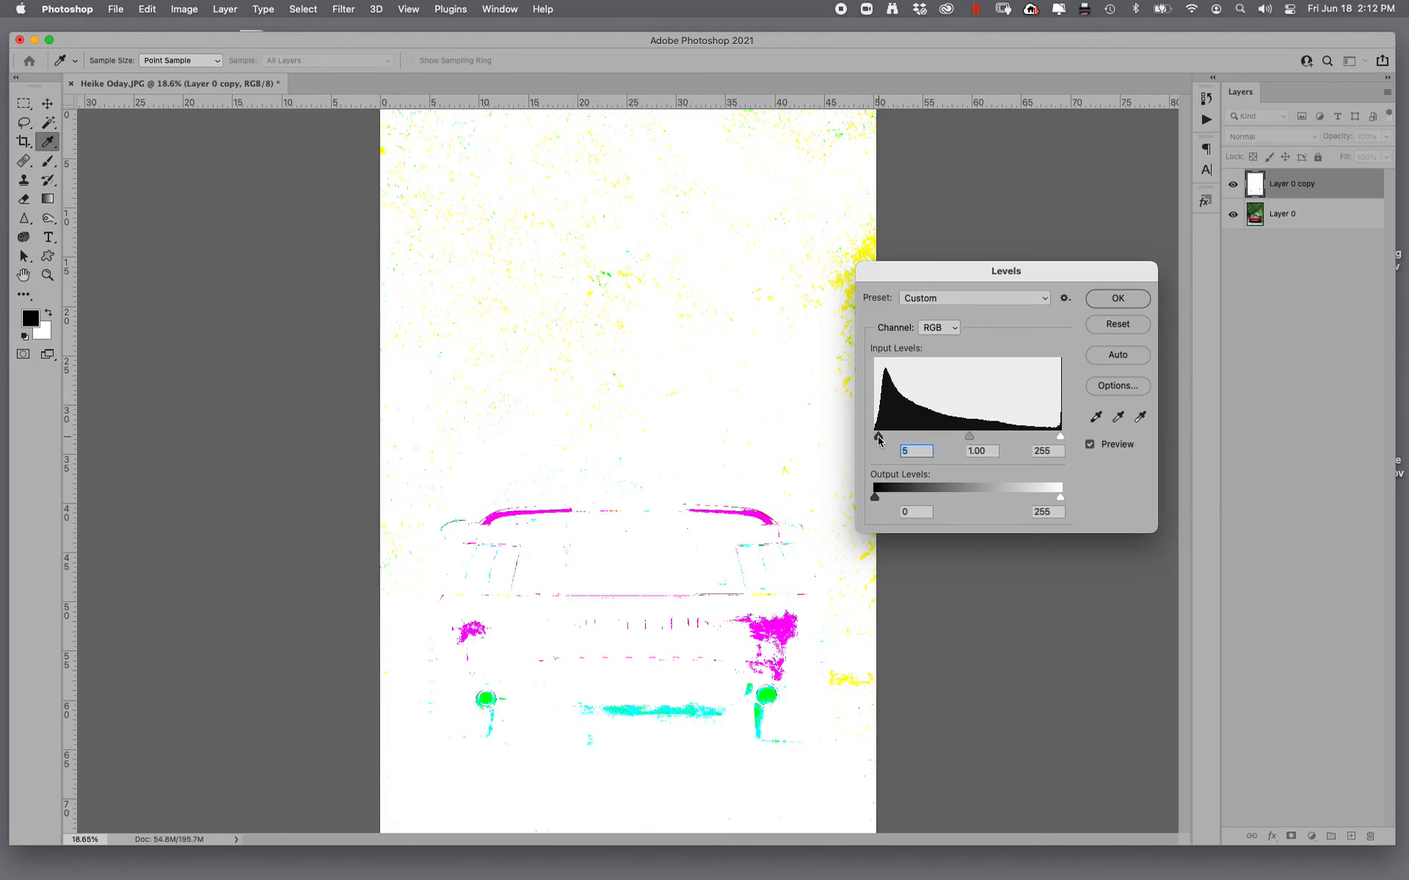
pyautogui.moveTo(879, 439); pyautogui.dragTo(879, 438)
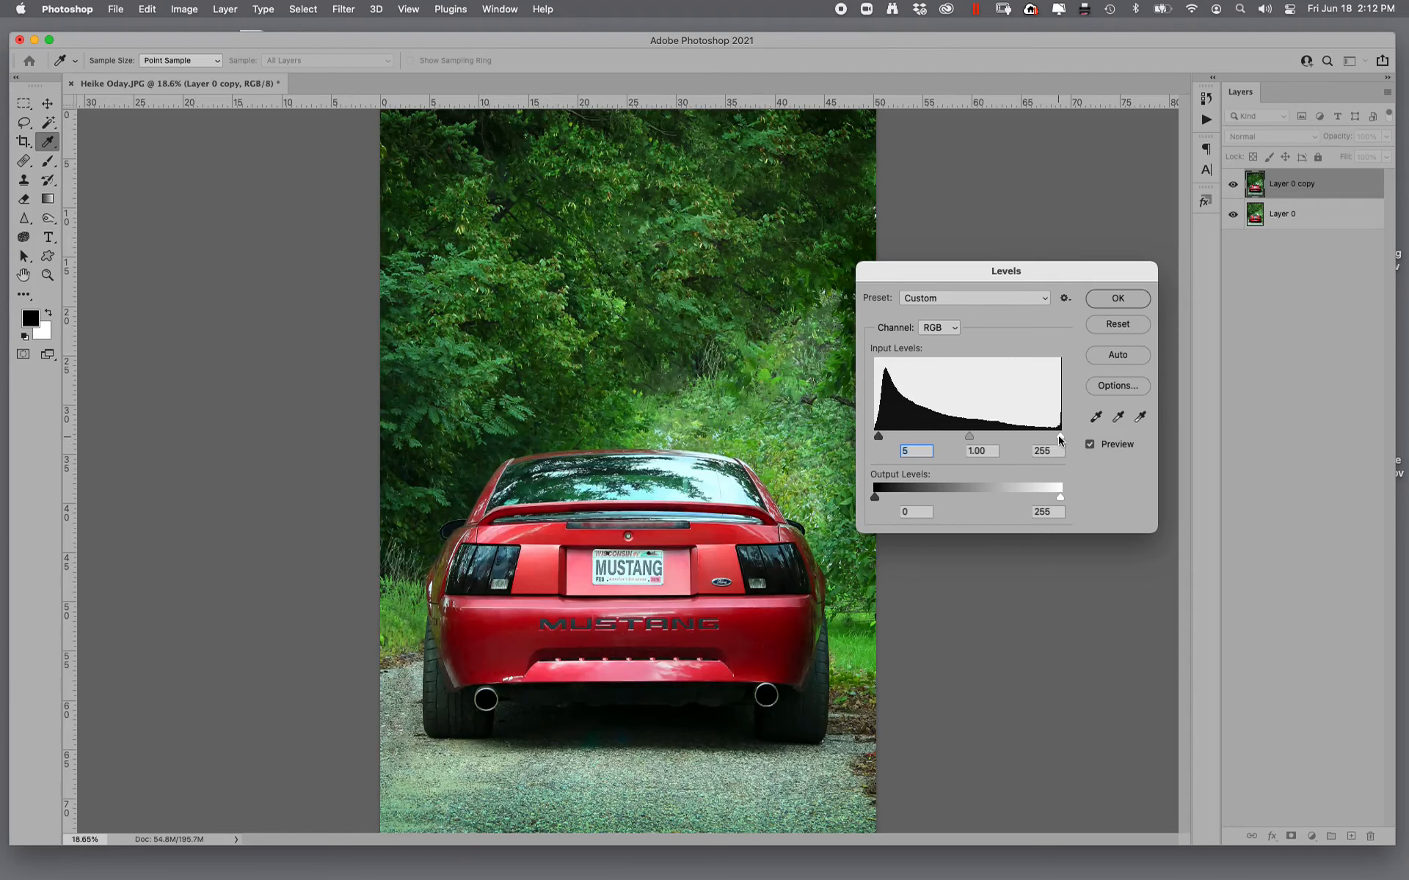
pyautogui.moveTo(1059, 440); pyautogui.dragTo(1056, 440)
pyautogui.click(1090, 445)
pyautogui.click(1118, 298)
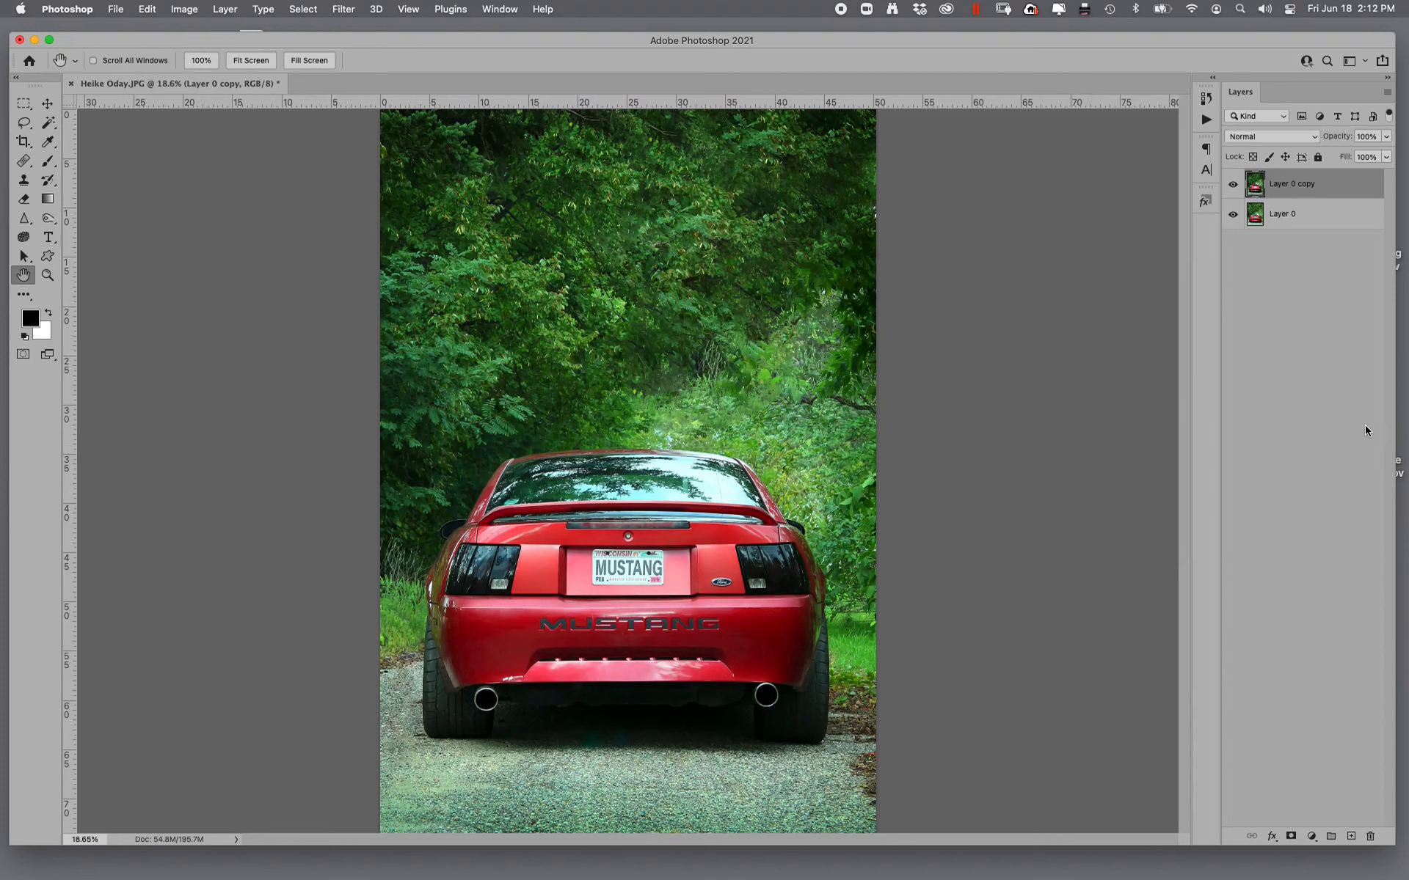
# - Saturate the foliage and the red car body with a 700 px Sponge tool at 100% flow with Vibrance
pyautogui.click(25, 240)
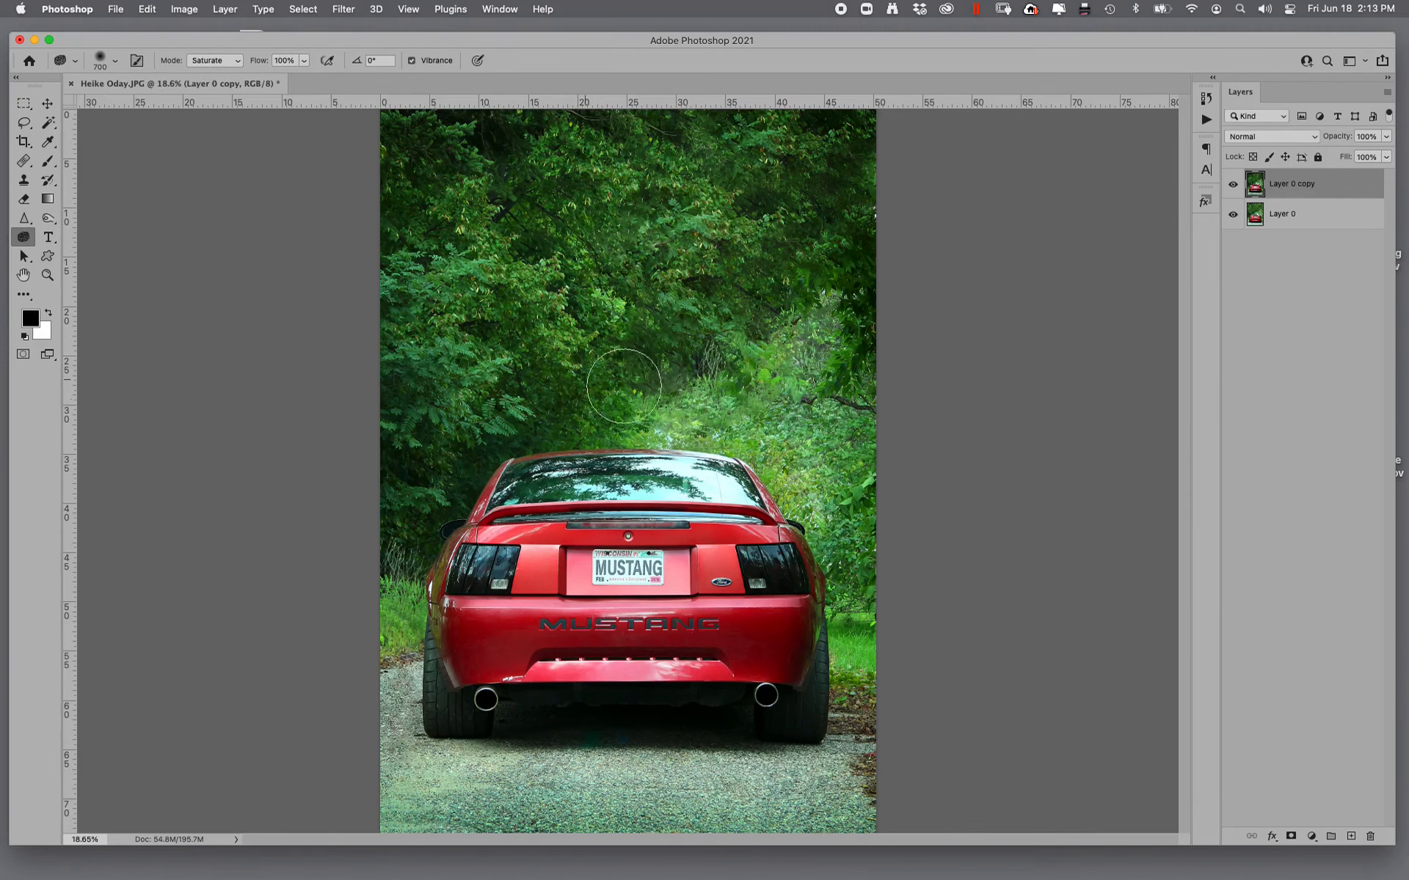
pyautogui.moveTo(786, 645)
pyautogui.mouseDown()
pyautogui.moveTo(804, 635)
pyautogui.moveTo(564, 638)
pyautogui.moveTo(770, 640)
pyautogui.mouseUp()
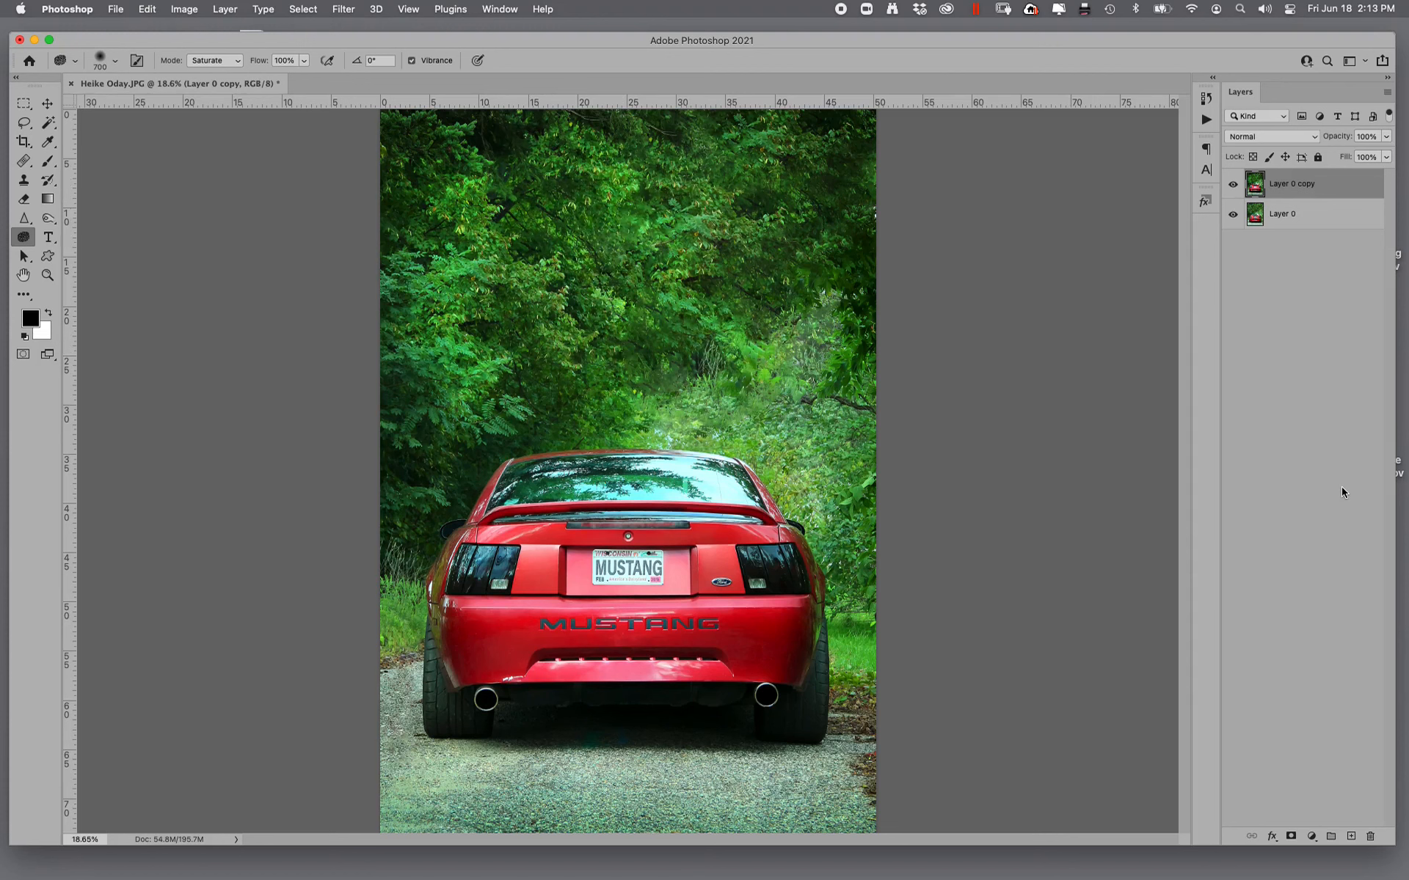
# - Darken the photo's outer edges again with a 2200 px Burn tool, Midtones range and 30% exposure
pyautogui.press('super+minus')
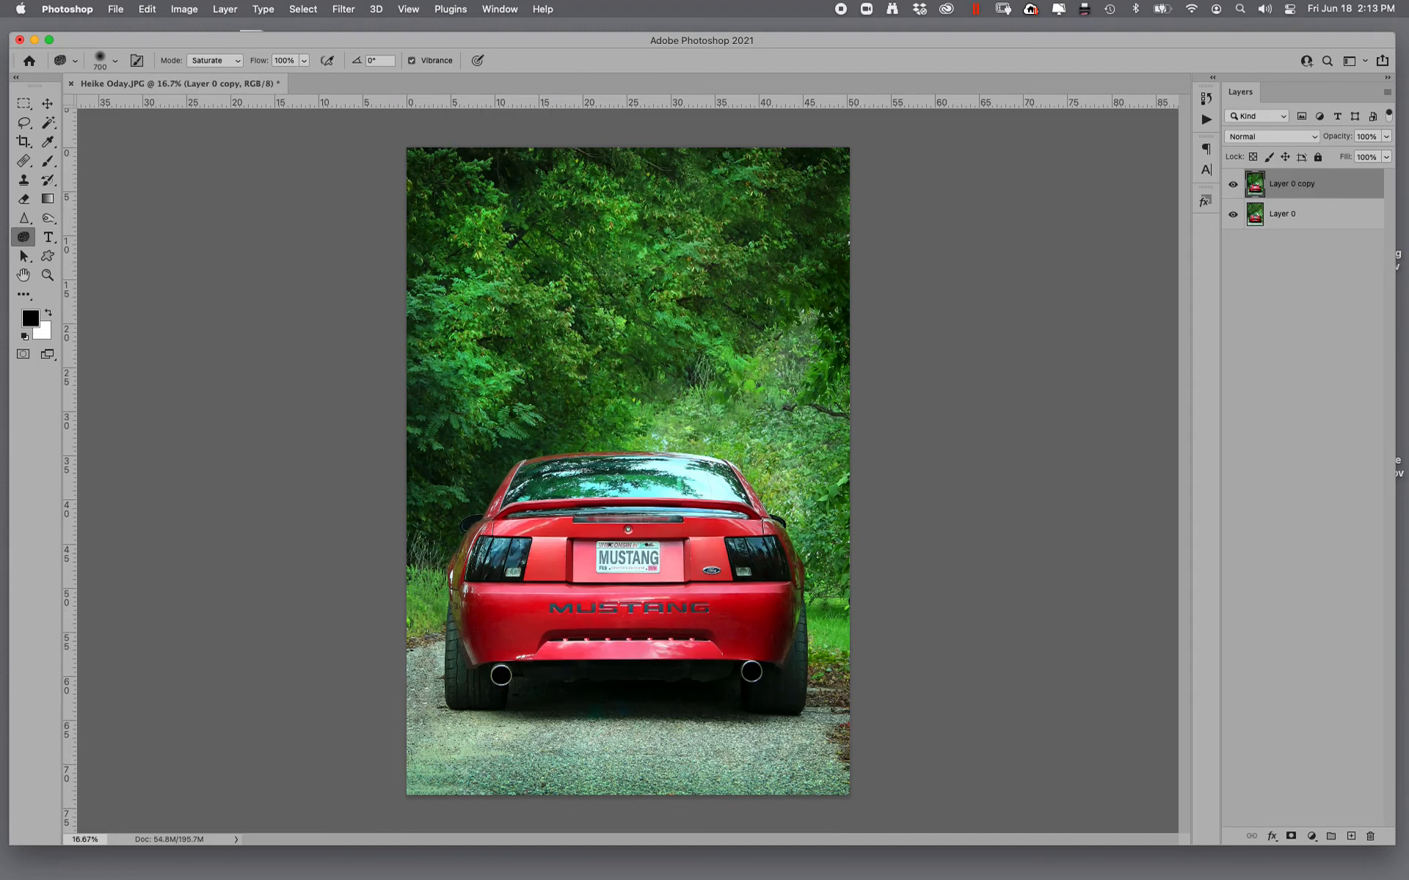
pyautogui.click(48, 218)
pyautogui.click(98, 228)
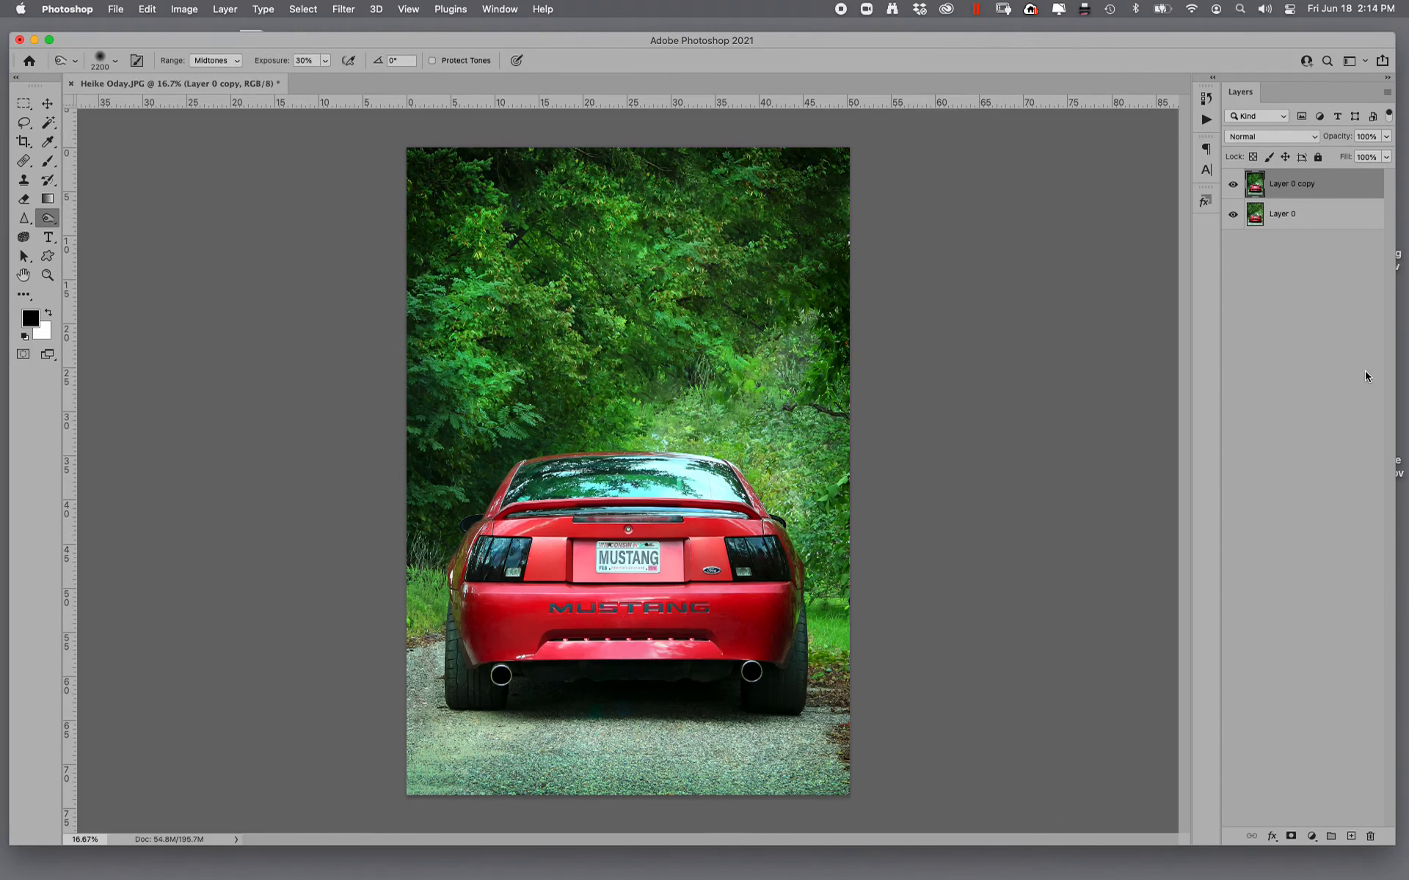
# - Compare the retouched photo with its original opened state in the history, and examine the scuff marks on the lower bumper near the left exhaust
pyautogui.click(1206, 98)
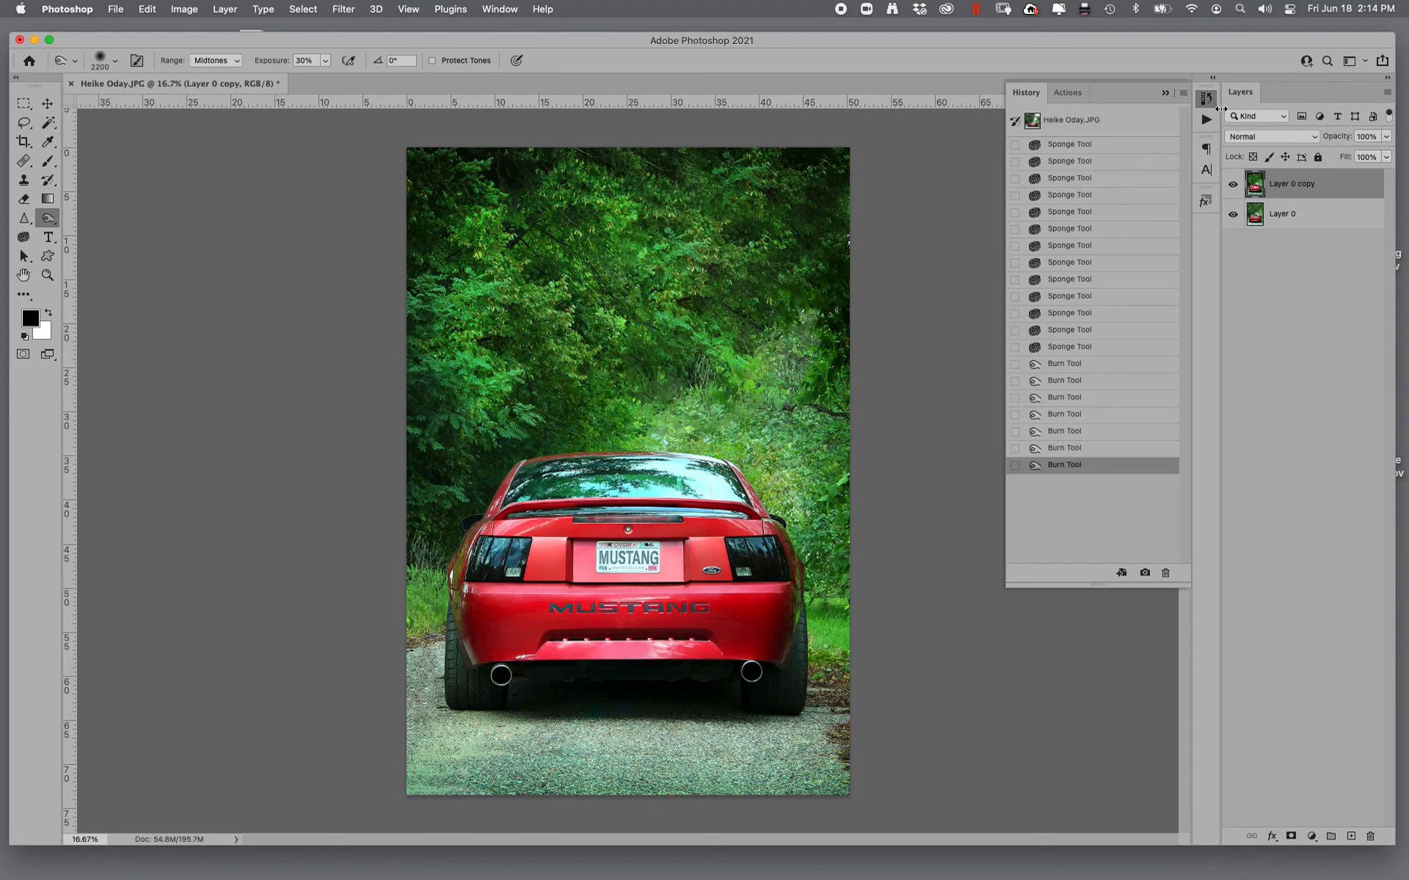
pyautogui.click(1139, 135)
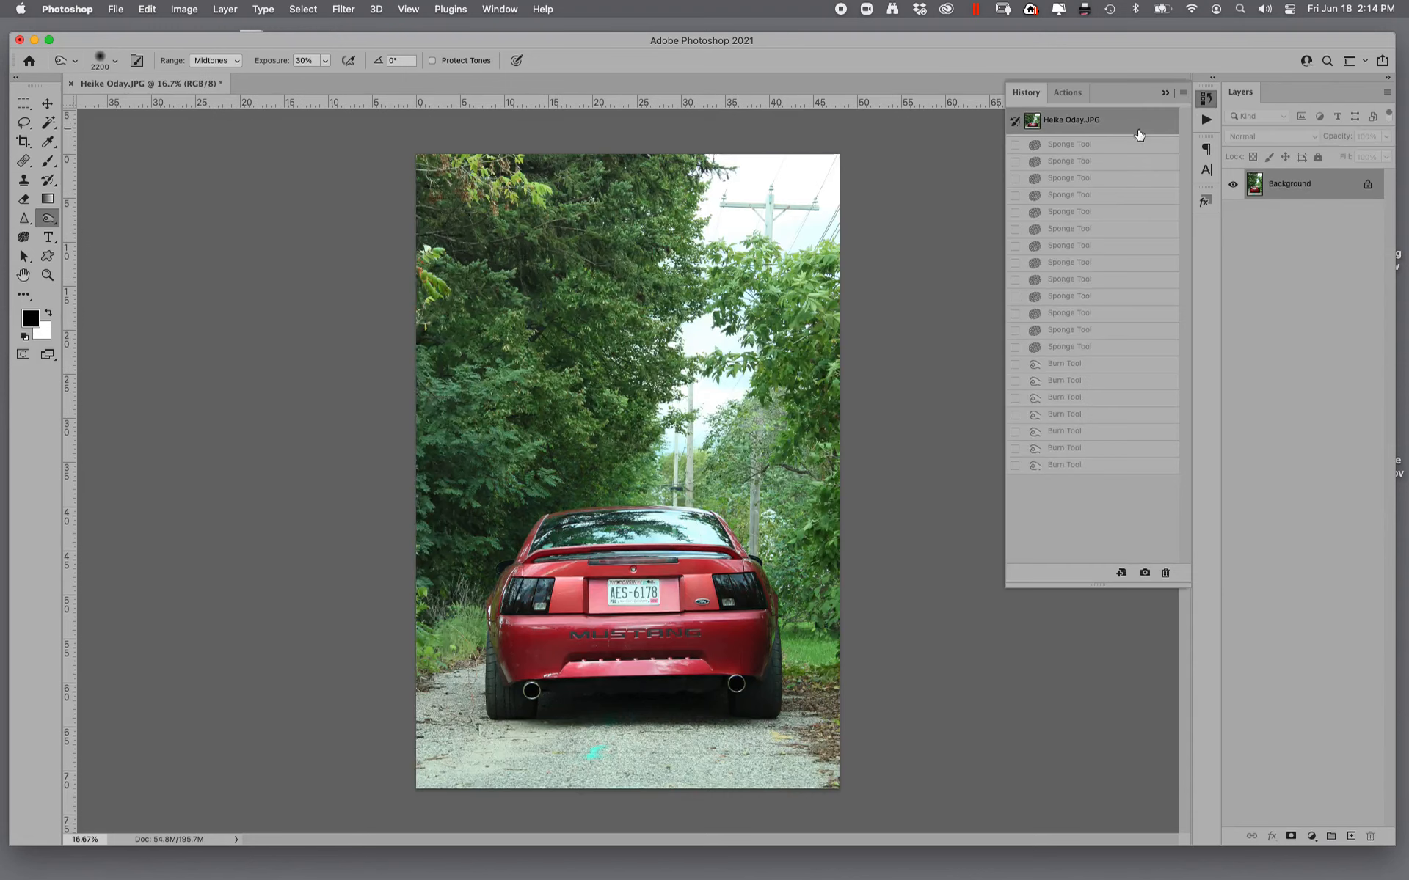
pyautogui.click(1072, 466)
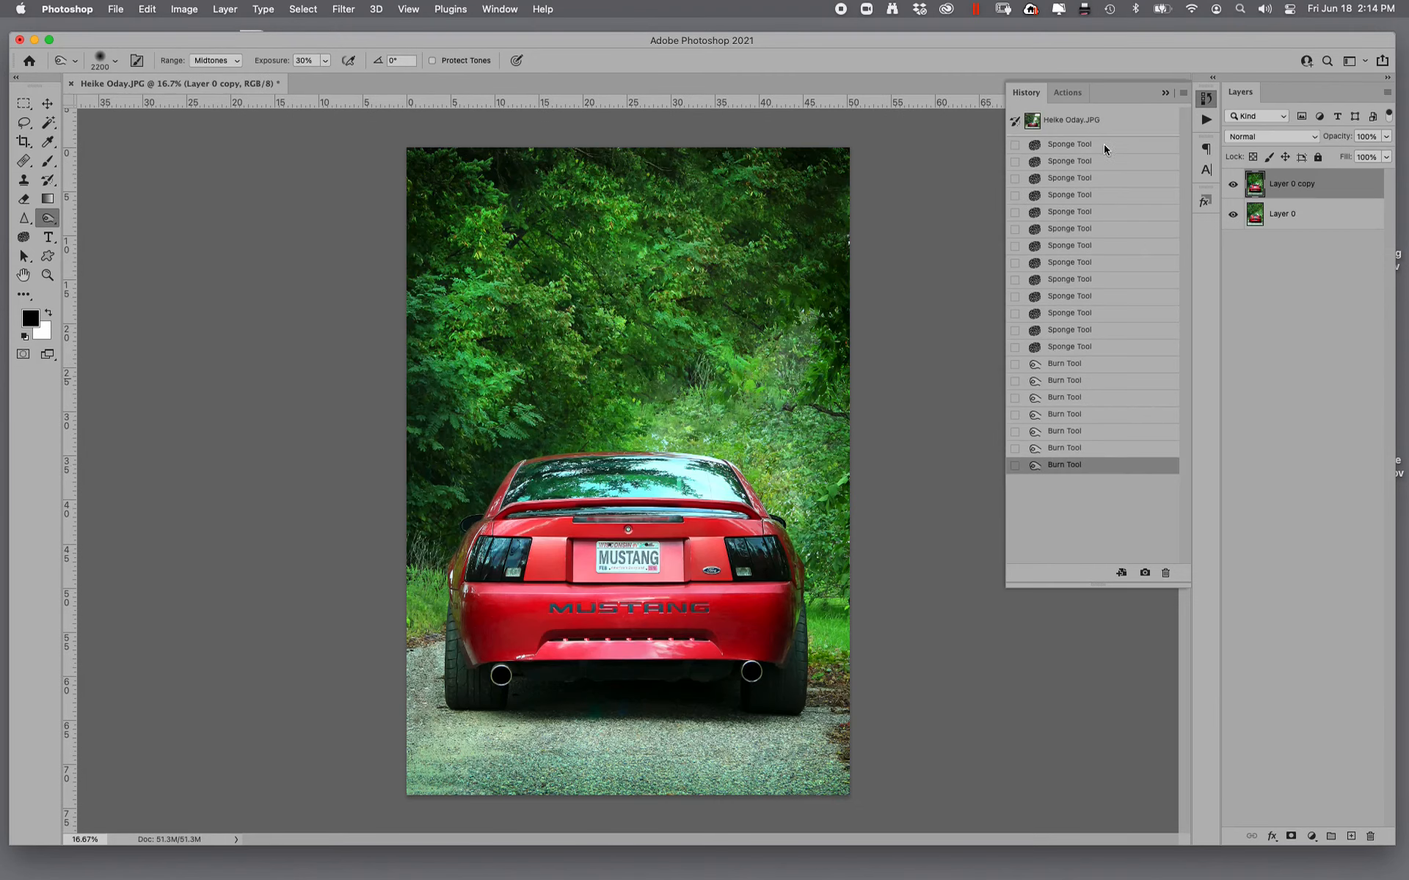
pyautogui.click(1070, 119)
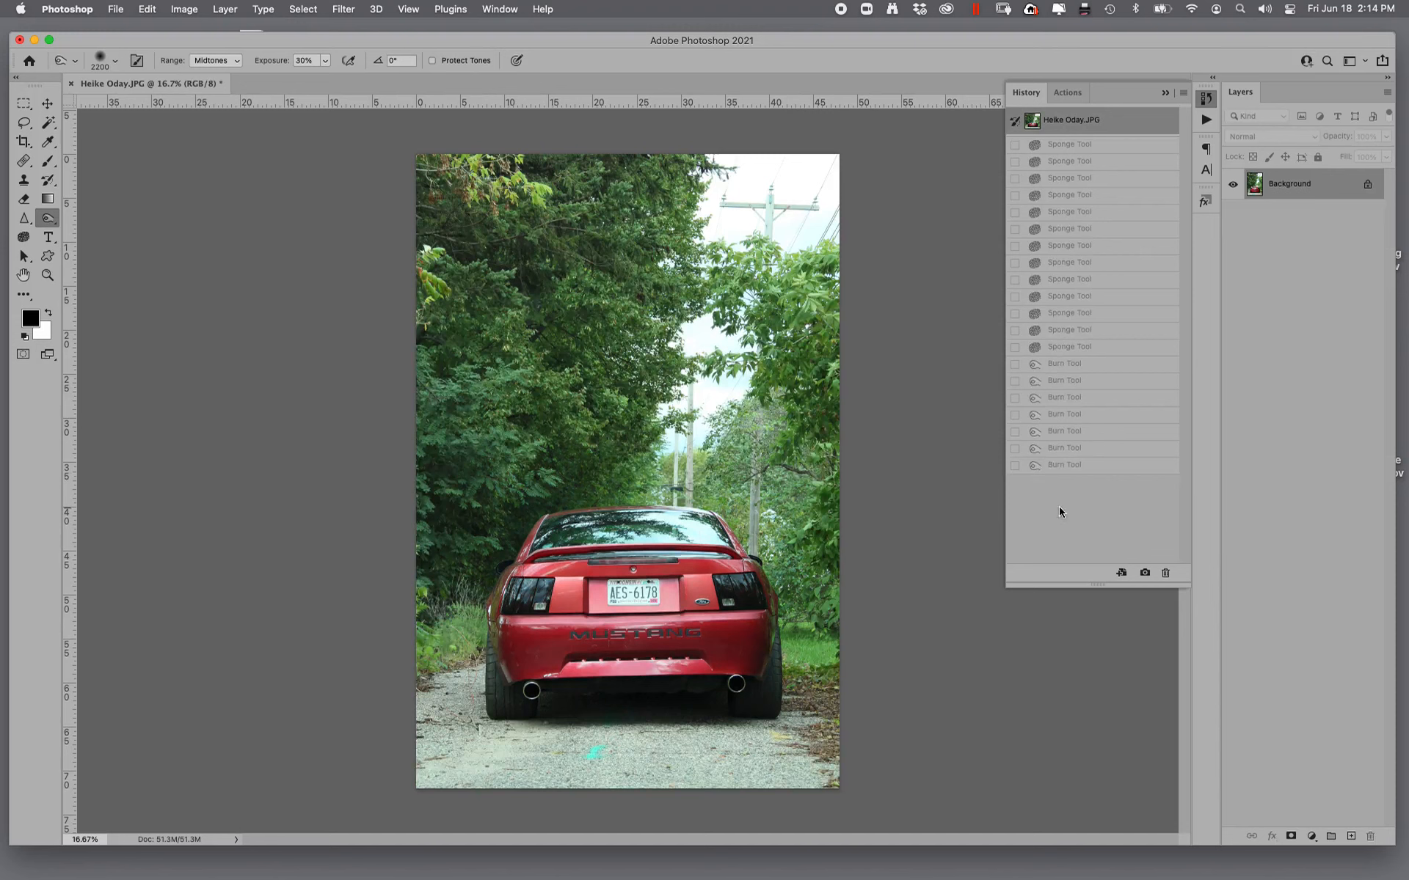
pyautogui.click(1078, 469)
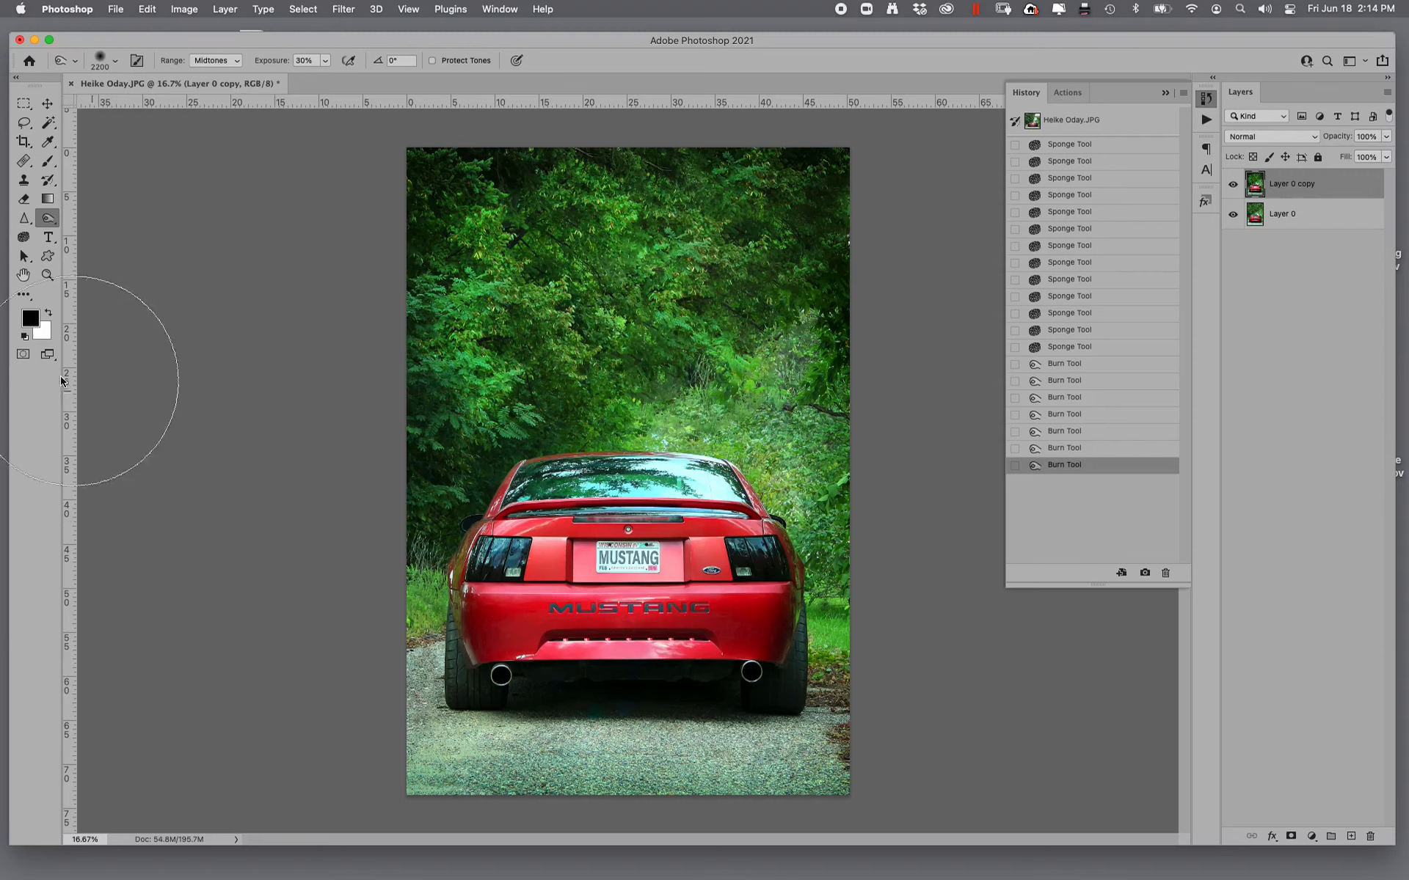
pyautogui.press('z')
pyautogui.moveTo(512, 648); pyautogui.dragTo(573, 676)
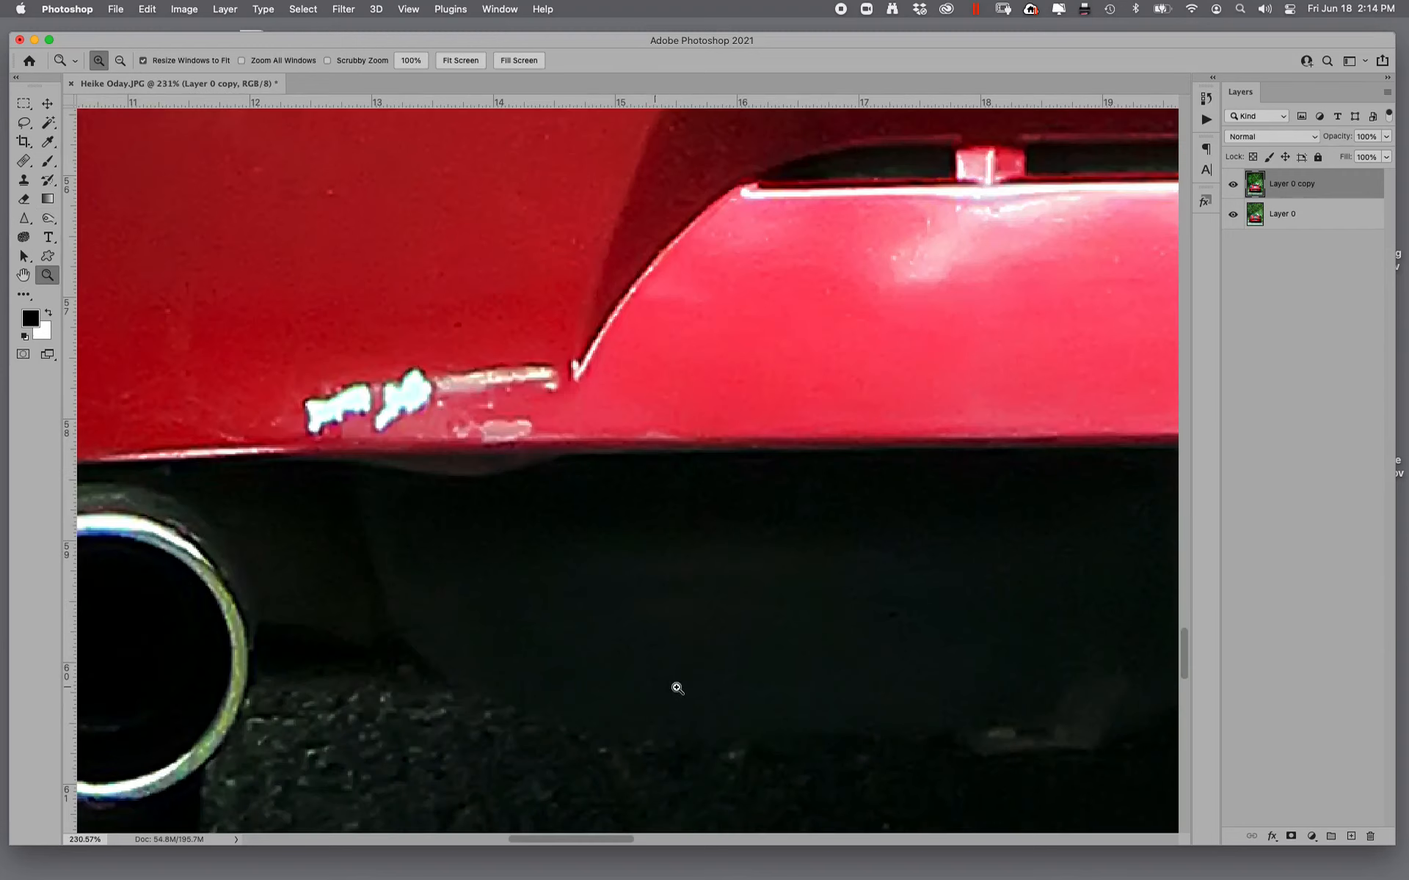
pyautogui.doubleClick(24, 274)
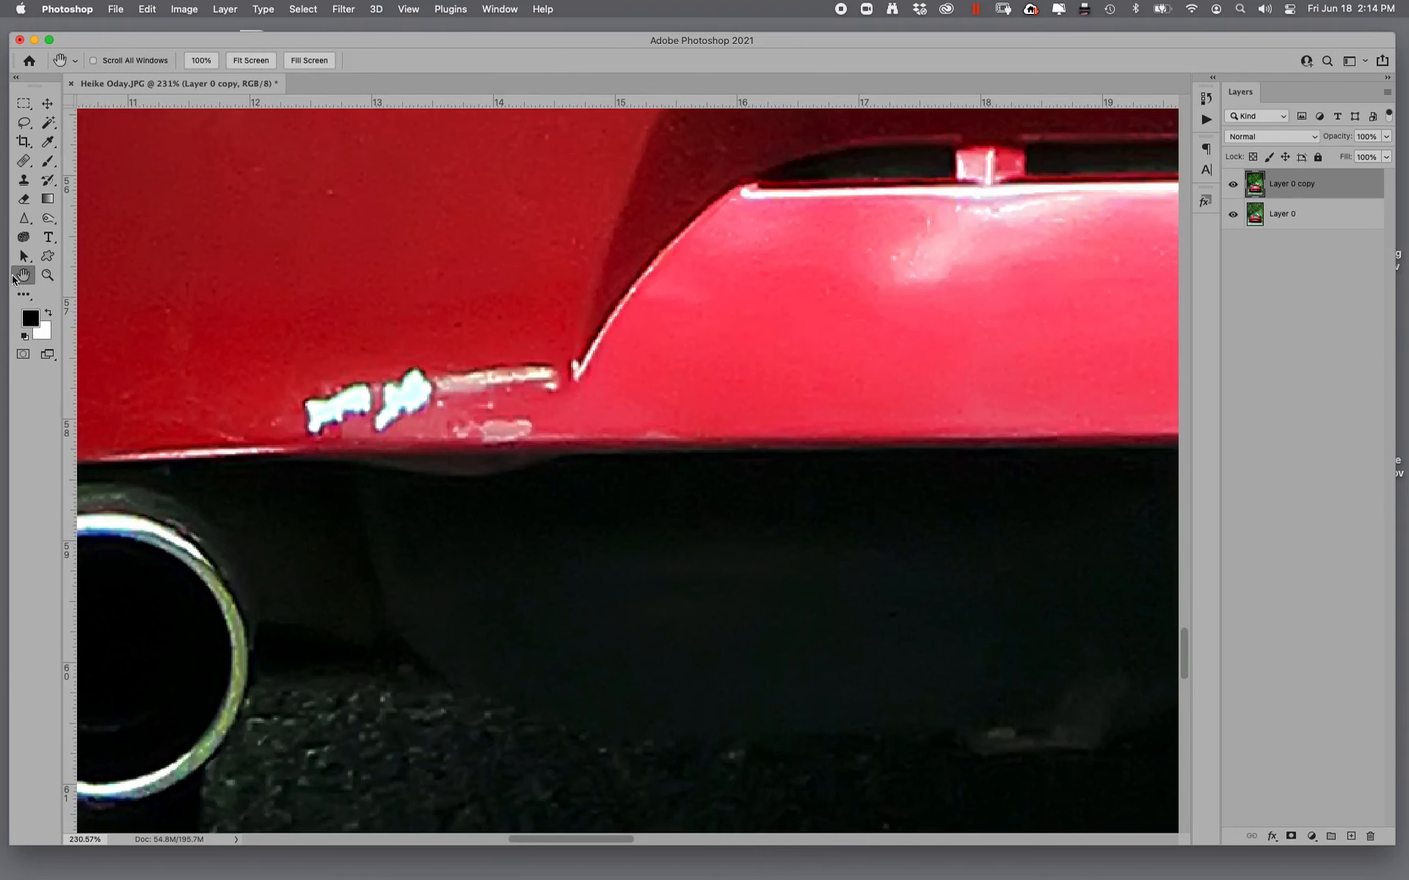